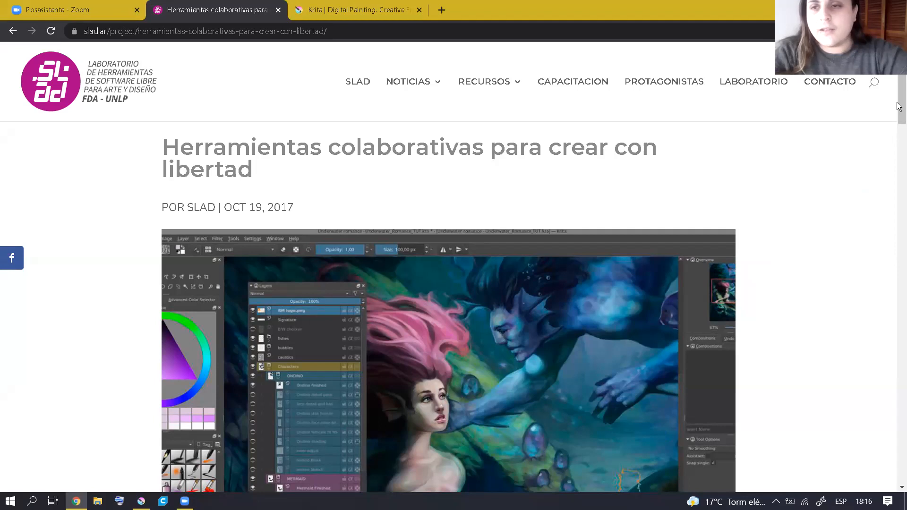
pyautogui.scroll(-3, 899, 99)
pyautogui.scroll(3, 883, 138)
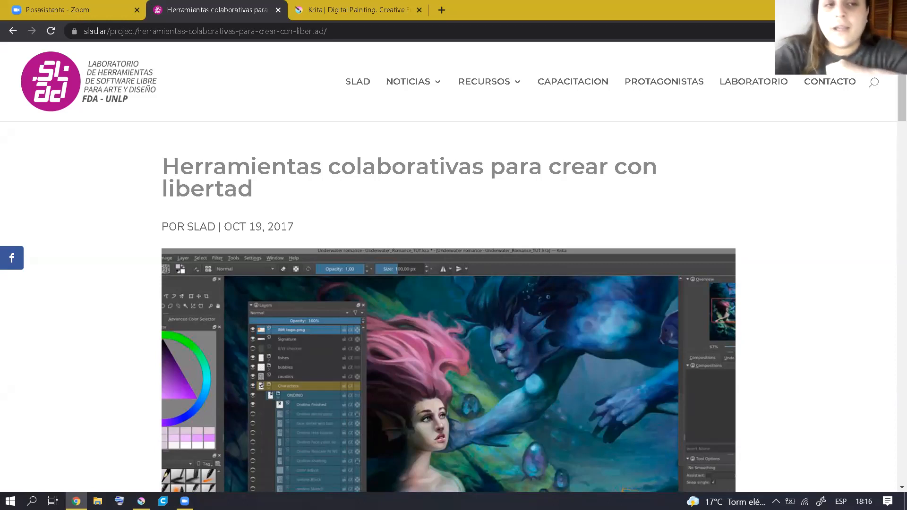
pyautogui.scroll(-2, 899, 109)
pyautogui.moveTo(899, 102)
pyautogui.mouseDown()
pyautogui.moveTo(899, 162)
pyautogui.moveTo(899, 101)
pyautogui.mouseUp()
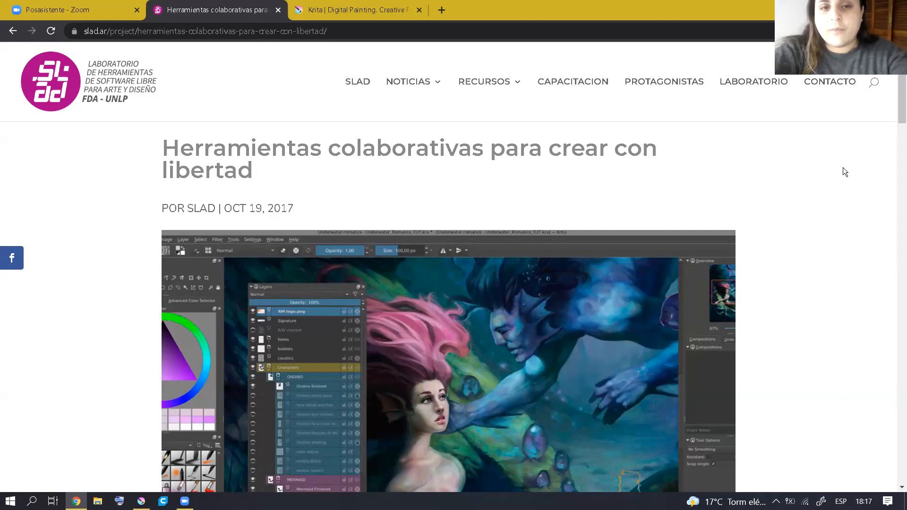
# Select the SLAD article's web address and read its introduction down to the definition of free software.
pyautogui.click(174, 31)
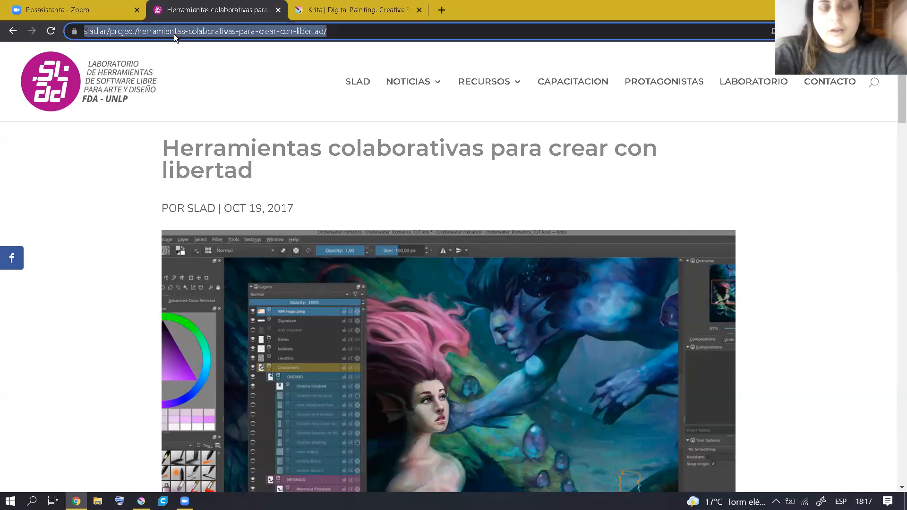
pyautogui.click(268, 18)
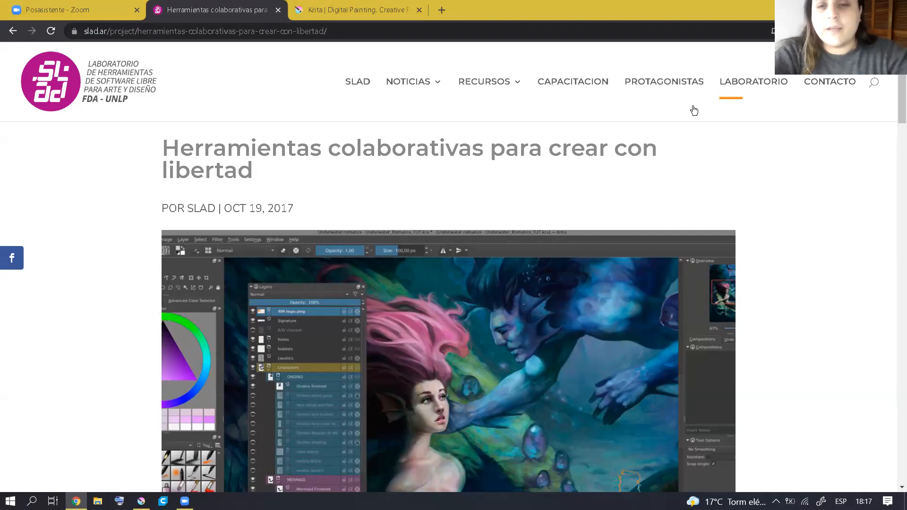
pyautogui.scroll(-2, 899, 108)
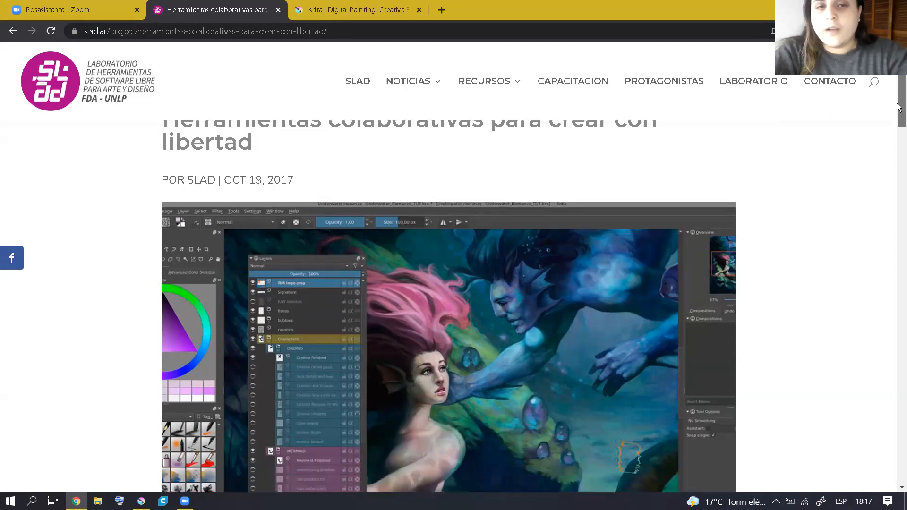
pyautogui.scroll(-5, 900, 126)
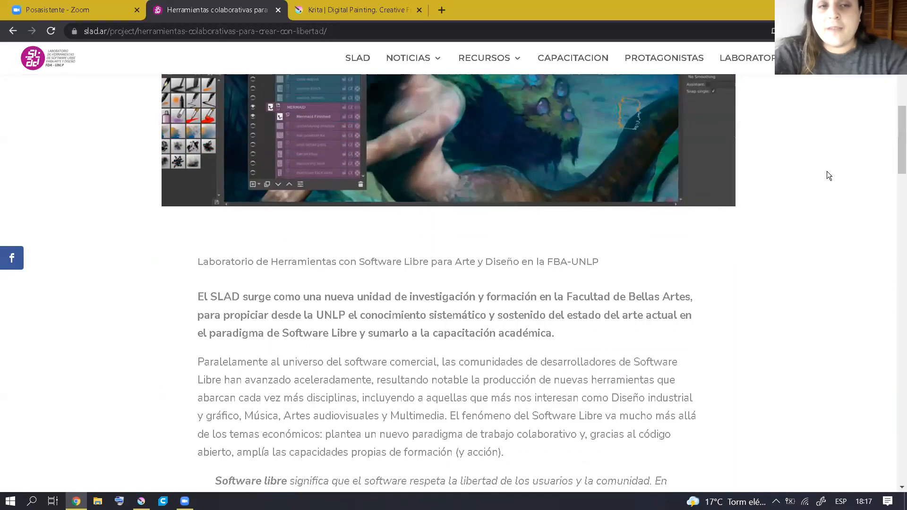
pyautogui.scroll(-2, 834, 178)
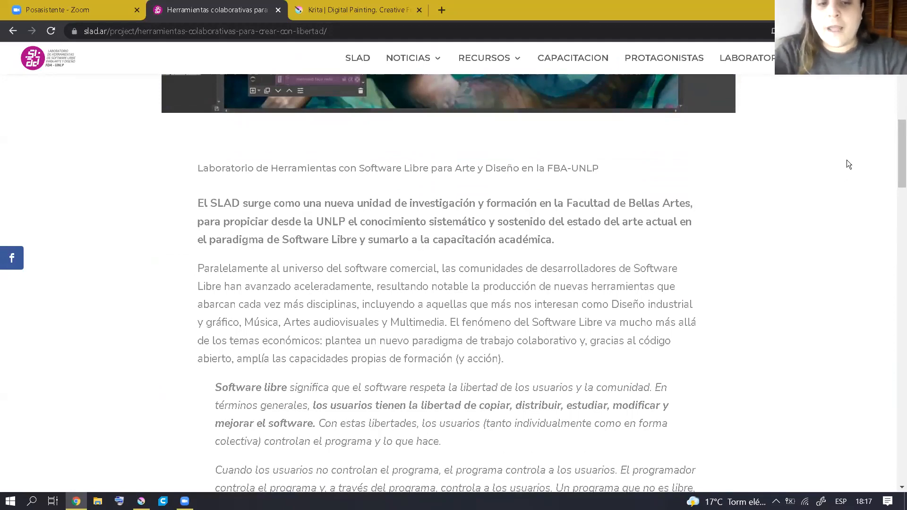
pyautogui.moveTo(899, 160); pyautogui.dragTo(899, 156)
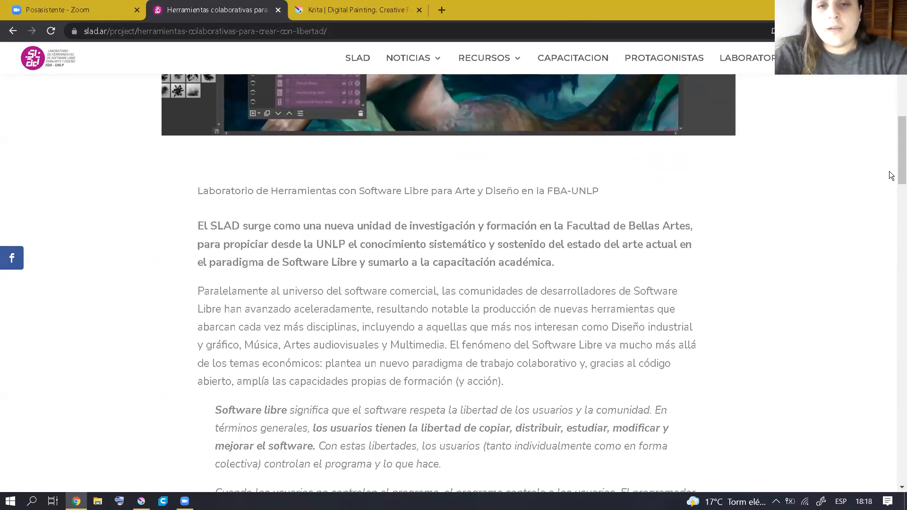
pyautogui.moveTo(899, 168)
pyautogui.mouseDown()
pyautogui.moveTo(899, 186)
pyautogui.moveTo(899, 165)
pyautogui.mouseUp()
pyautogui.scroll(9, 846, 153)
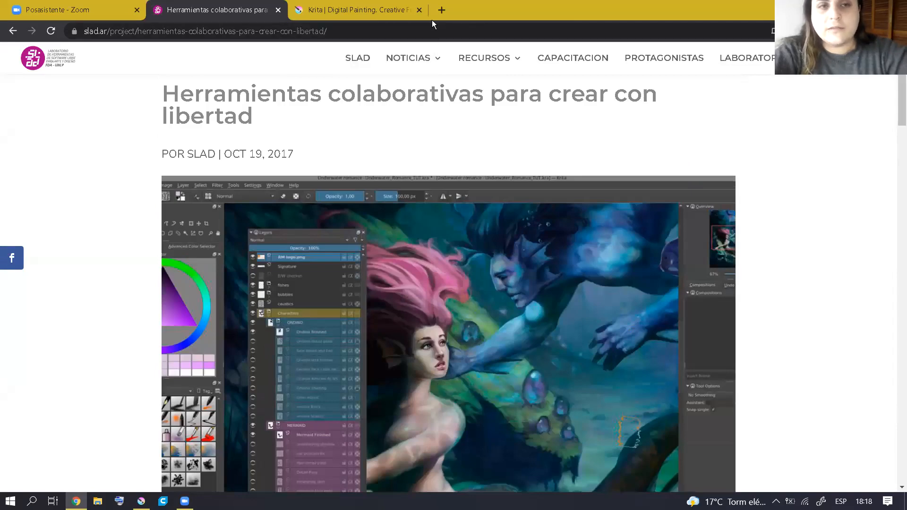
pyautogui.moveTo(455, 18); pyautogui.dragTo(455, 52)
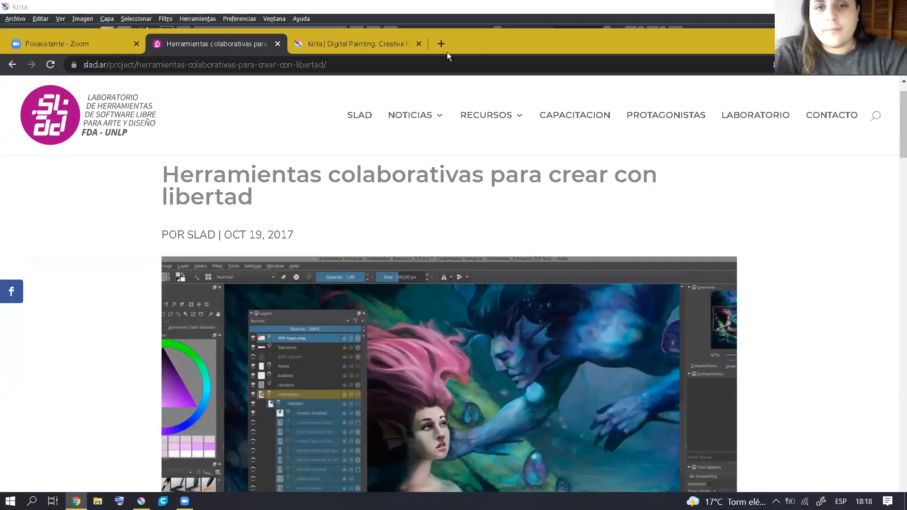
pyautogui.click(441, 45)
pyautogui.click(521, 324)
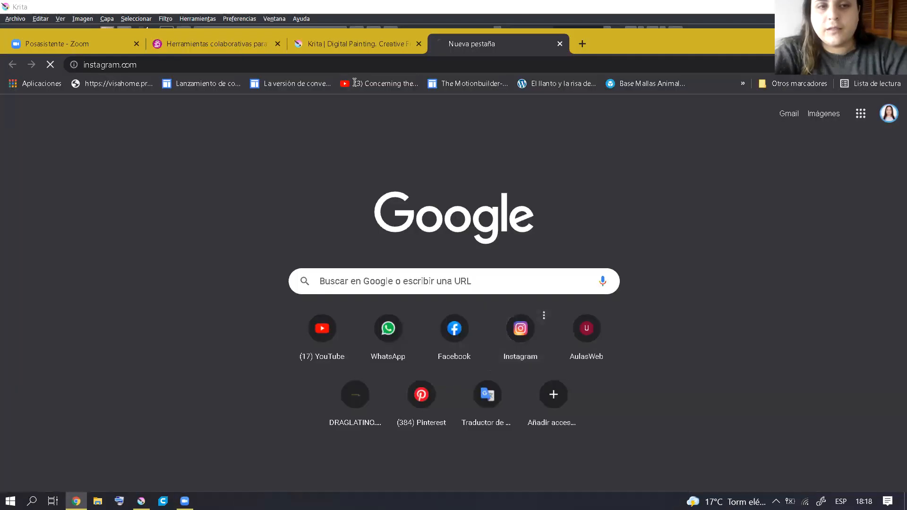
pyautogui.click(436, 86)
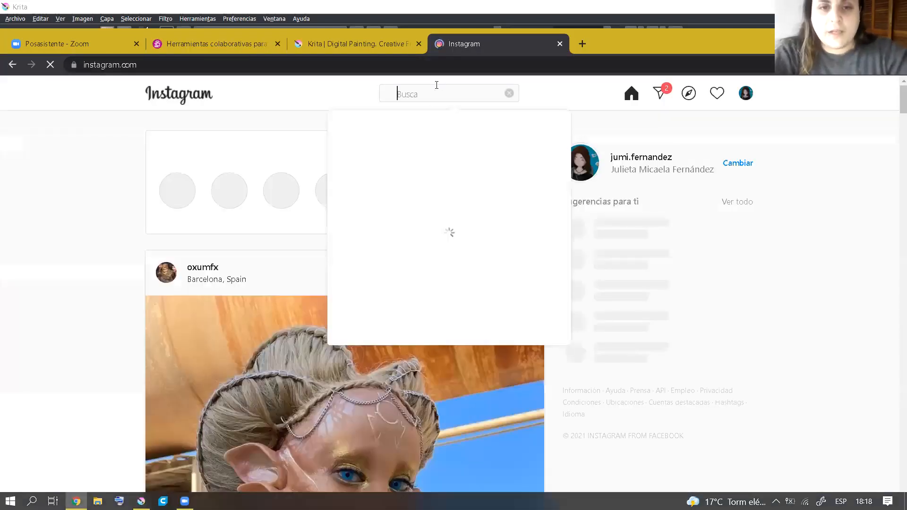
pyautogui.write('slad')
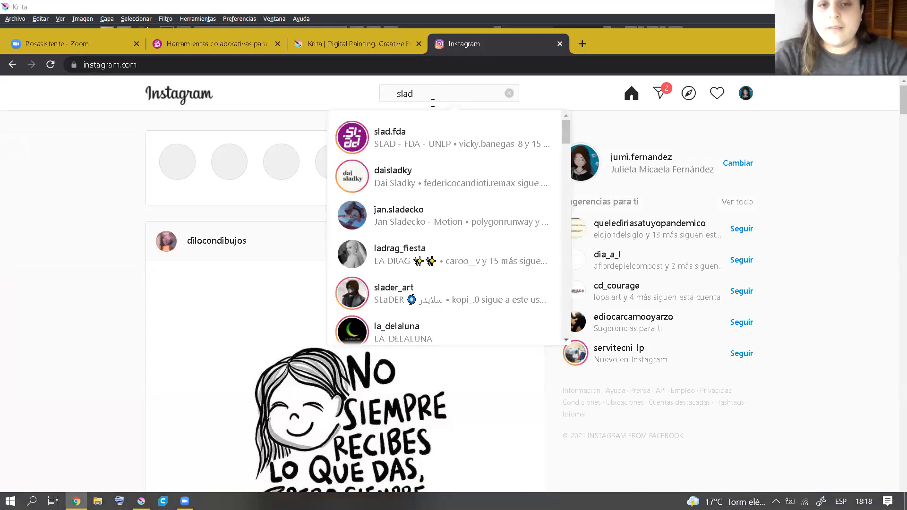
pyautogui.click(435, 136)
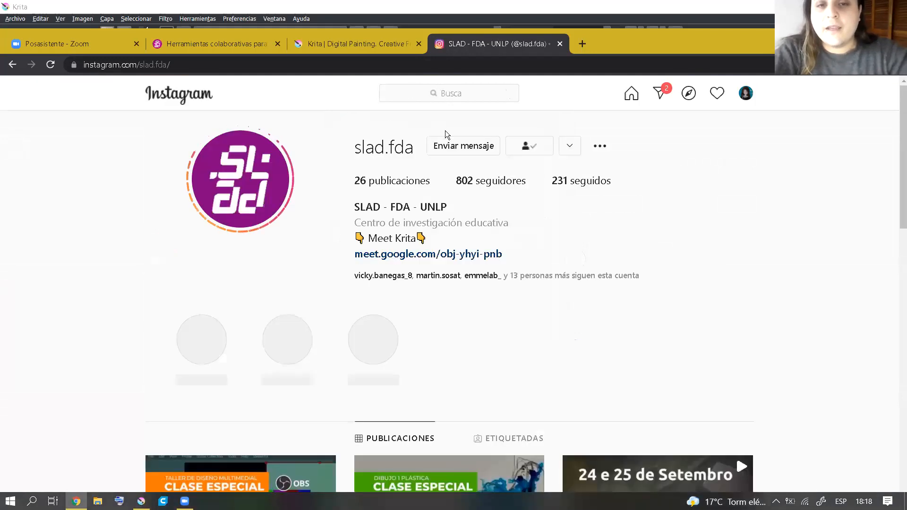
pyautogui.click(343, 66)
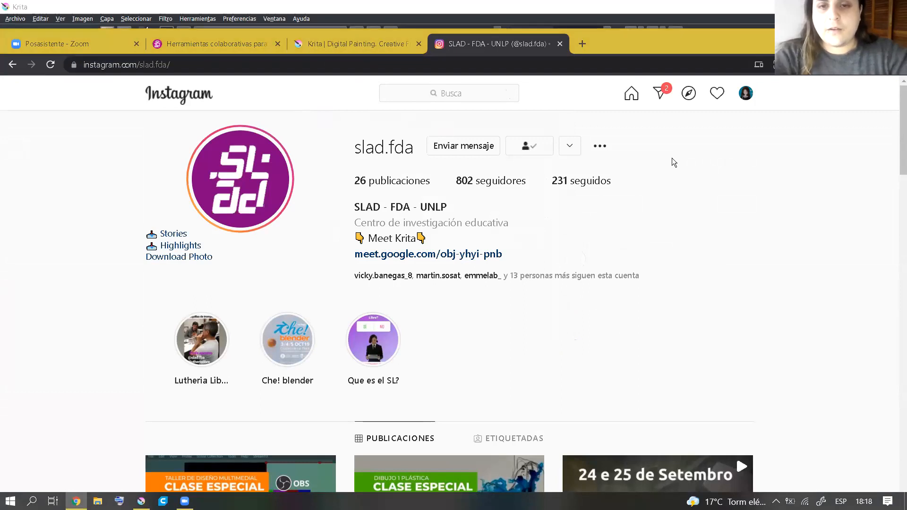
pyautogui.moveTo(285, 31); pyautogui.dragTo(285, 1)
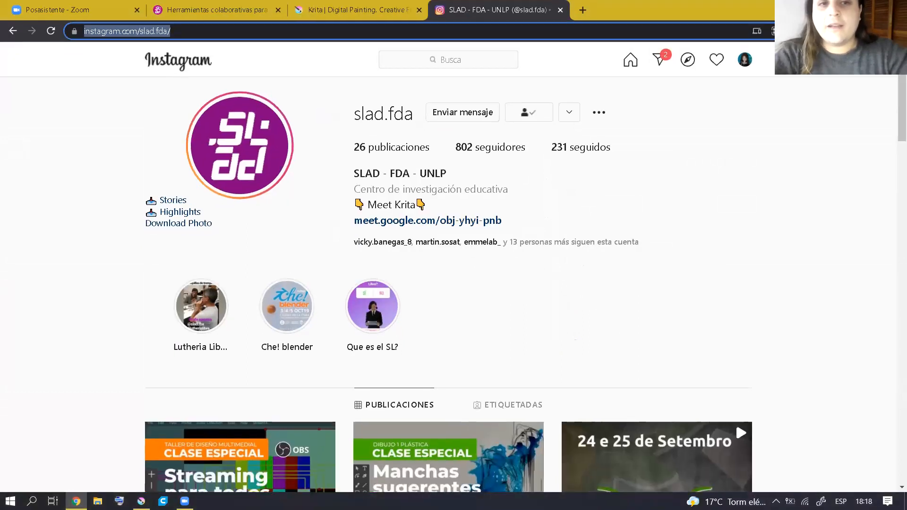
# Switch to the open Spanish home page of the Krita website.
pyautogui.hotkey('ctrl', 'shift', 'Tab')
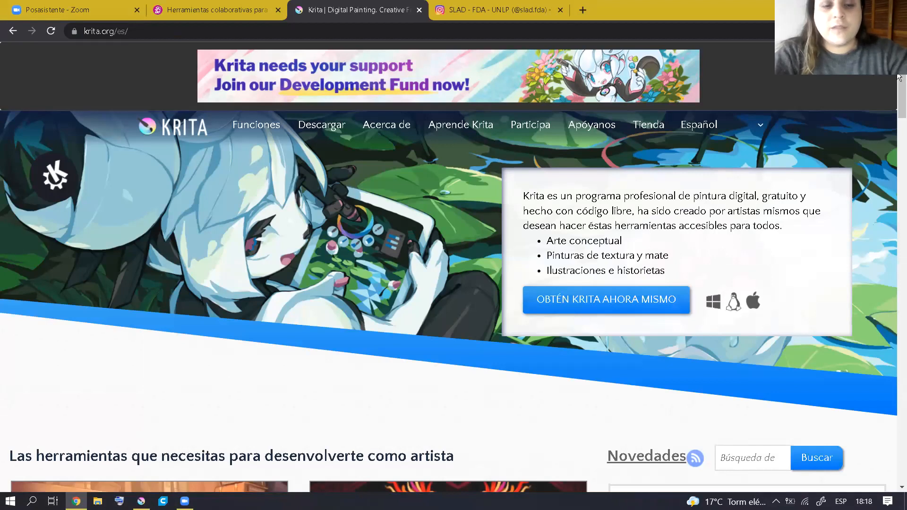
pyautogui.moveTo(900, 87); pyautogui.dragTo(898, 82)
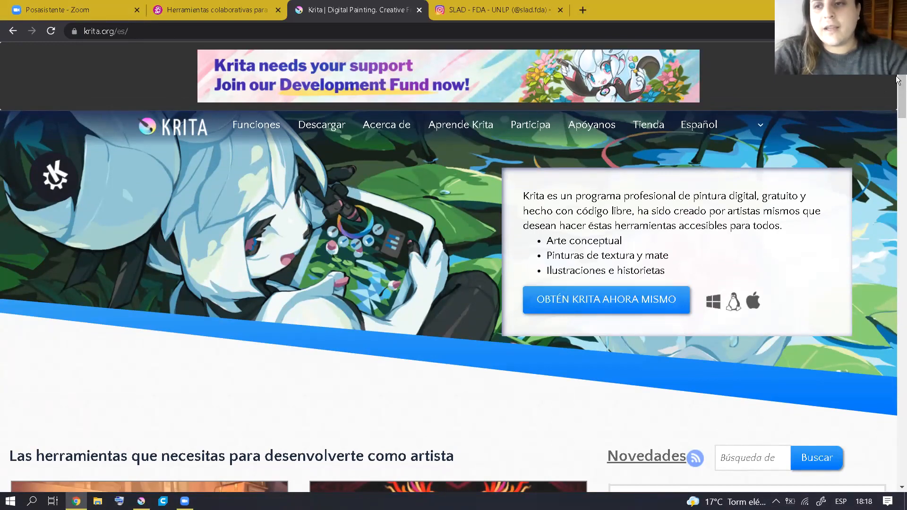
pyautogui.moveTo(898, 80)
pyautogui.mouseDown()
pyautogui.moveTo(899, 109)
pyautogui.moveTo(898, 86)
pyautogui.mouseUp()
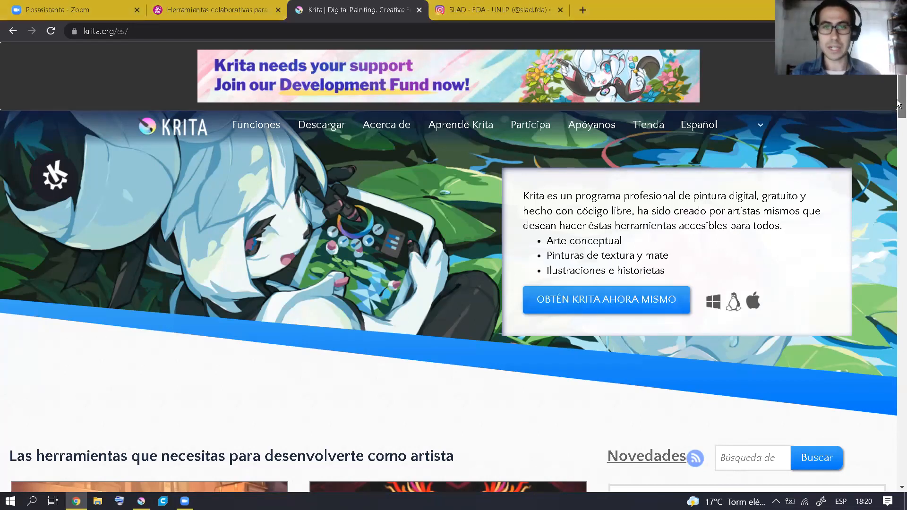
pyautogui.scroll(-1, 899, 99)
pyautogui.scroll(1, 899, 96)
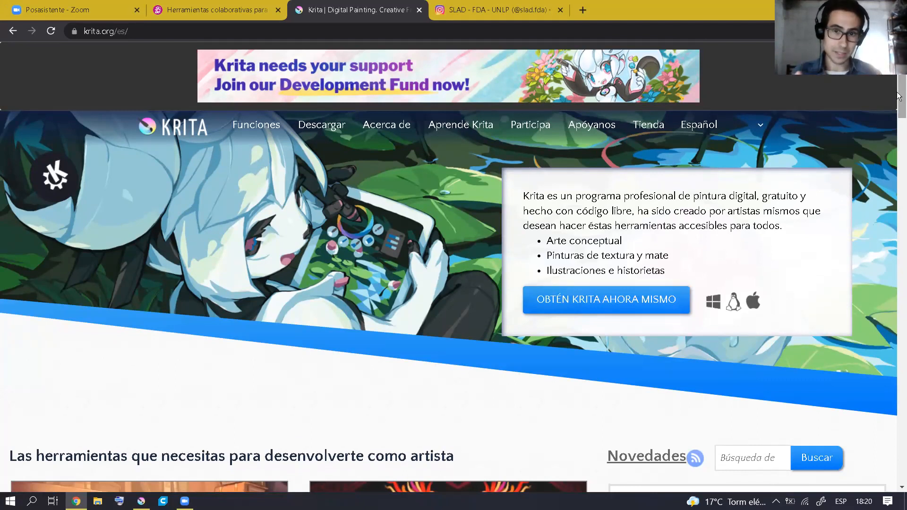
pyautogui.scroll(-1, 900, 96)
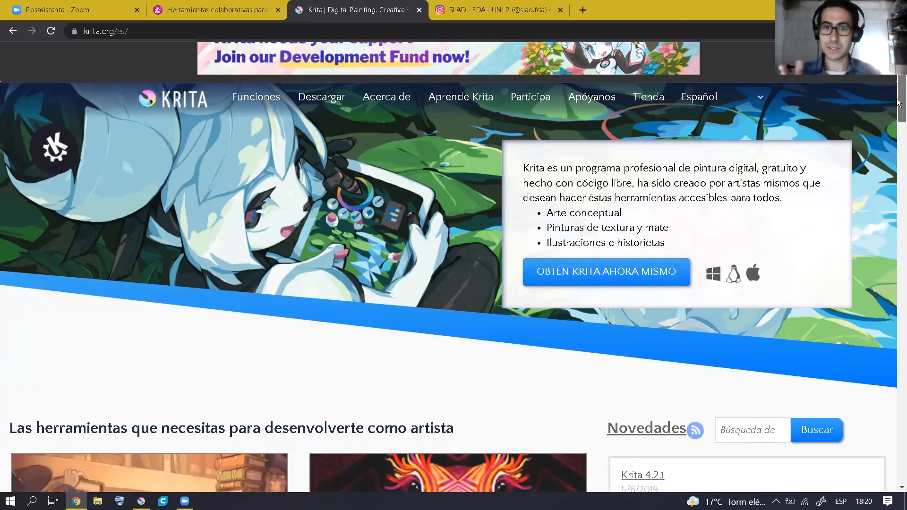
pyautogui.scroll(-1, 899, 105)
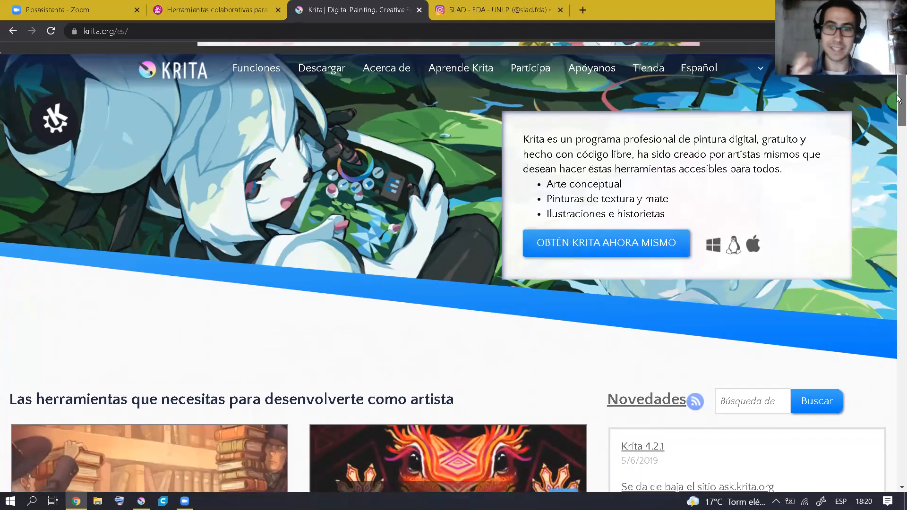
pyautogui.scroll(1, 900, 98)
pyautogui.scroll(1, 899, 100)
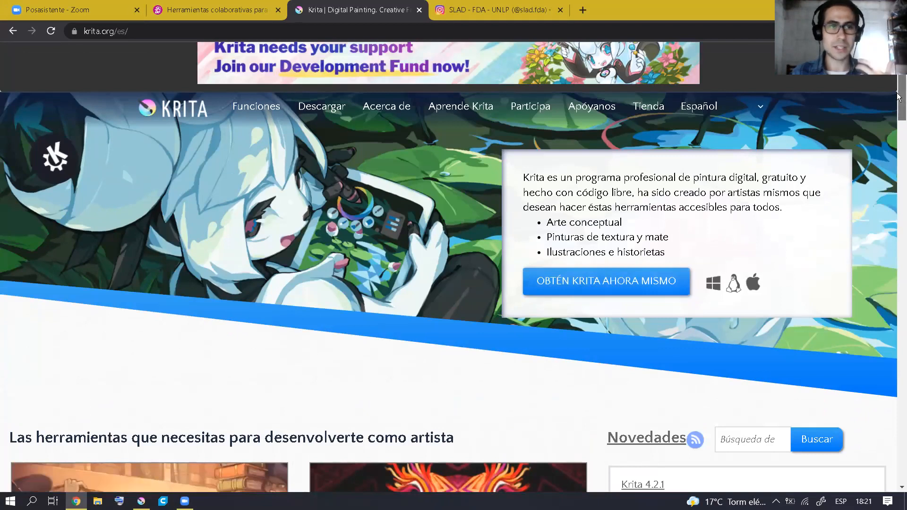
pyautogui.scroll(1, 899, 95)
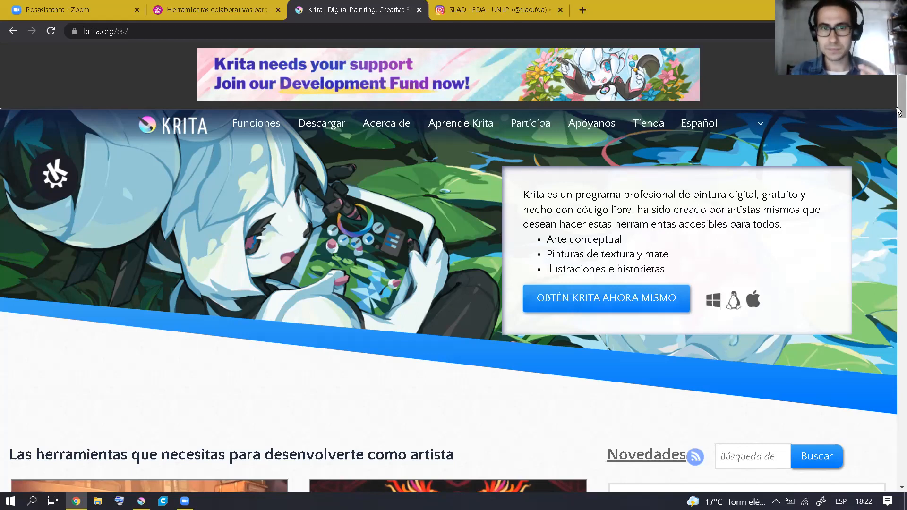
pyautogui.moveTo(898, 107); pyautogui.dragTo(898, 112)
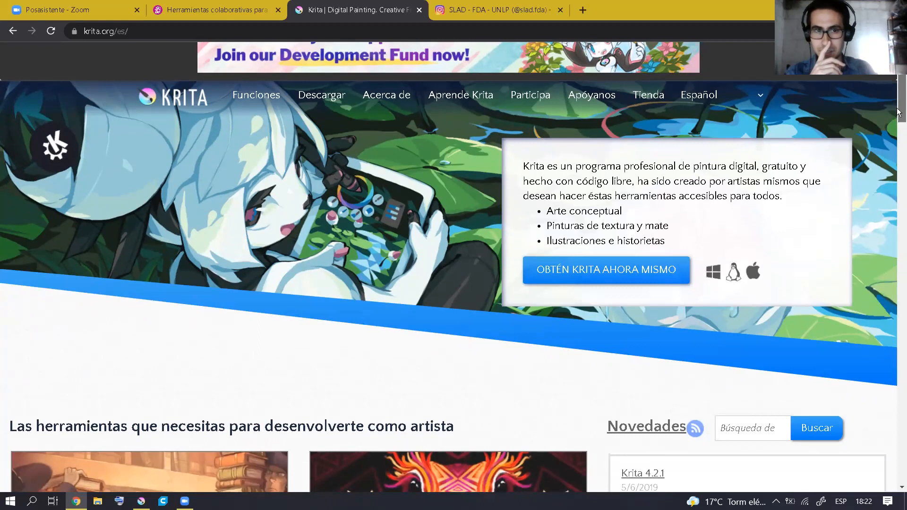
pyautogui.scroll(1, 898, 110)
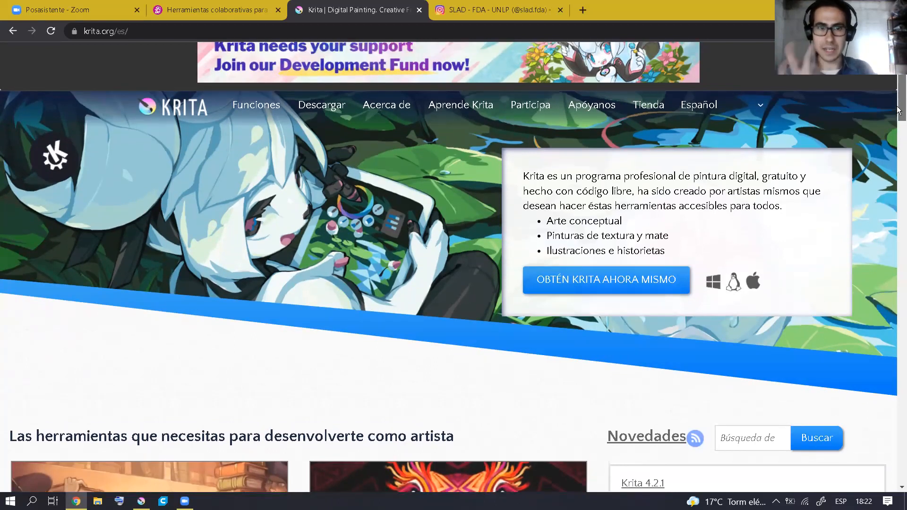
pyautogui.scroll(2, 899, 108)
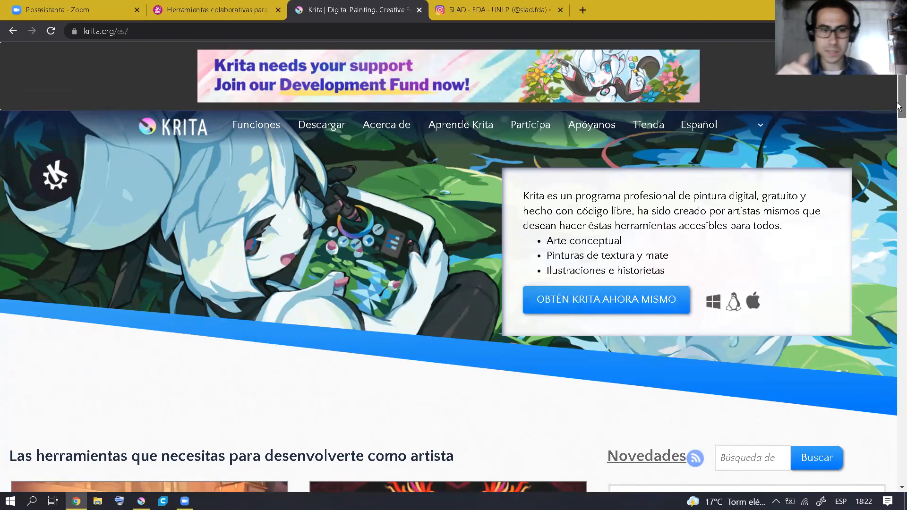
# Look through the Krita home page down to the footer's mailing list and social links, and return to its beginning.
pyautogui.scroll(-10, 899, 161)
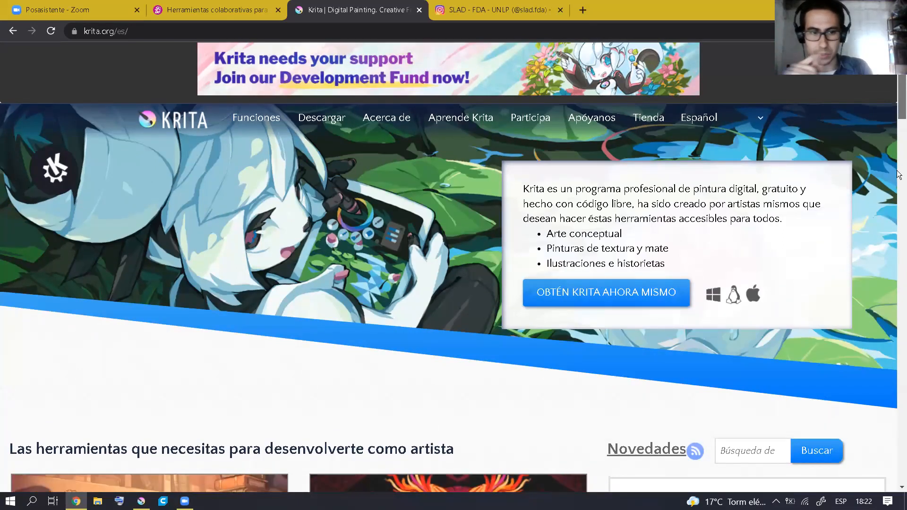
pyautogui.scroll(-9, 899, 220)
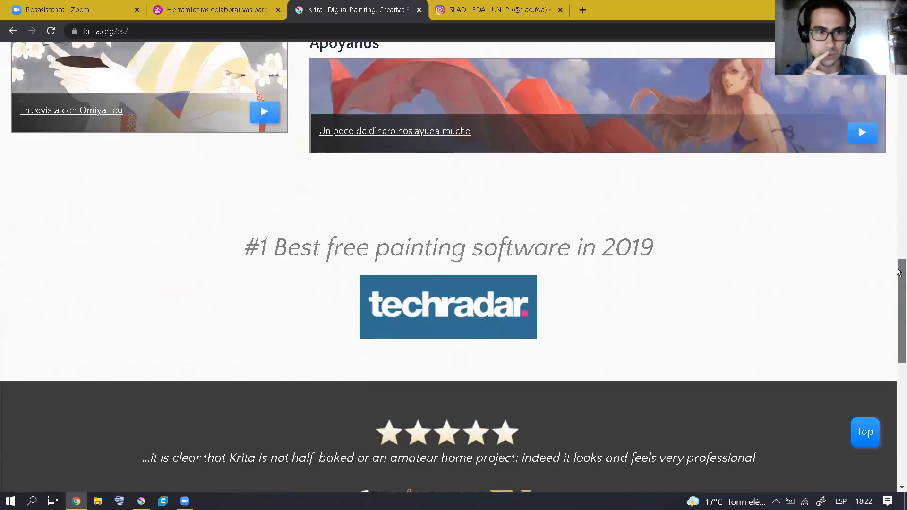
pyautogui.moveTo(899, 272); pyautogui.dragTo(899, 400)
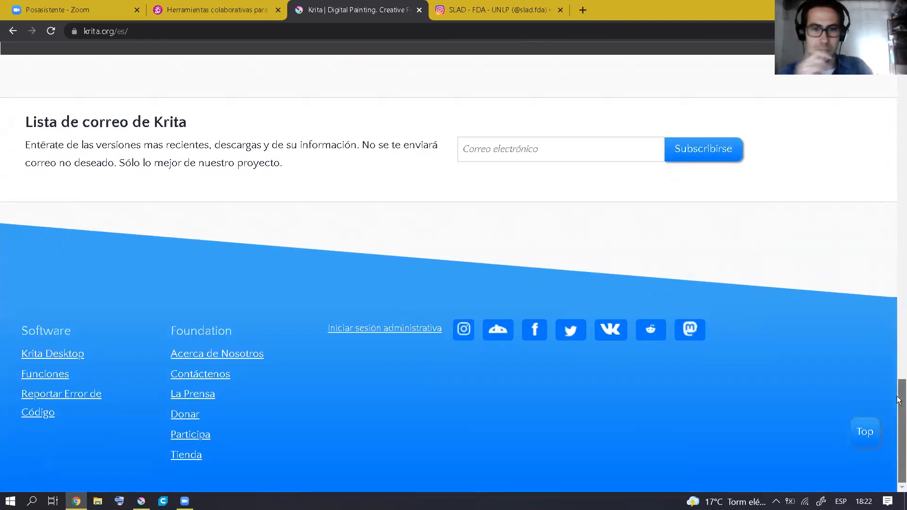
pyautogui.click(898, 230)
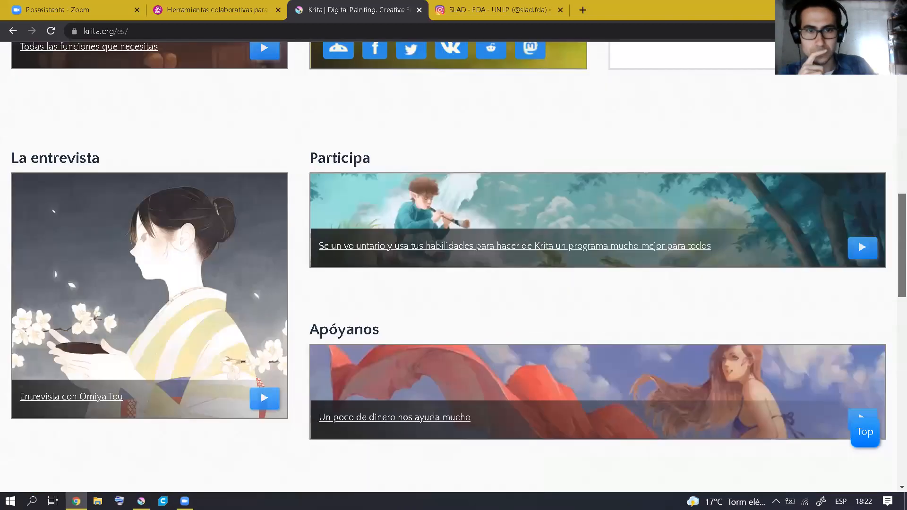
pyautogui.press('Home')
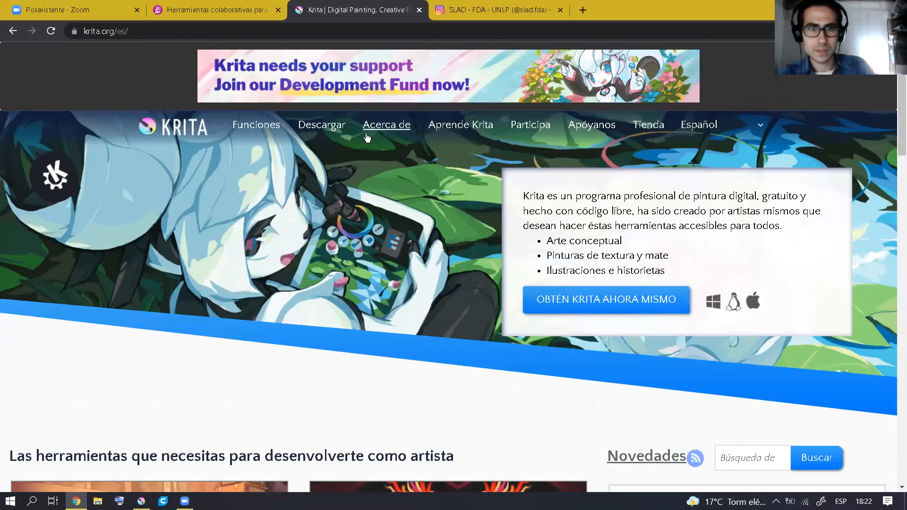
# Open Krita's Funciones page and examine the highlights on the user interface, brush stabilizers and pop-up palette.
pyautogui.click(257, 128)
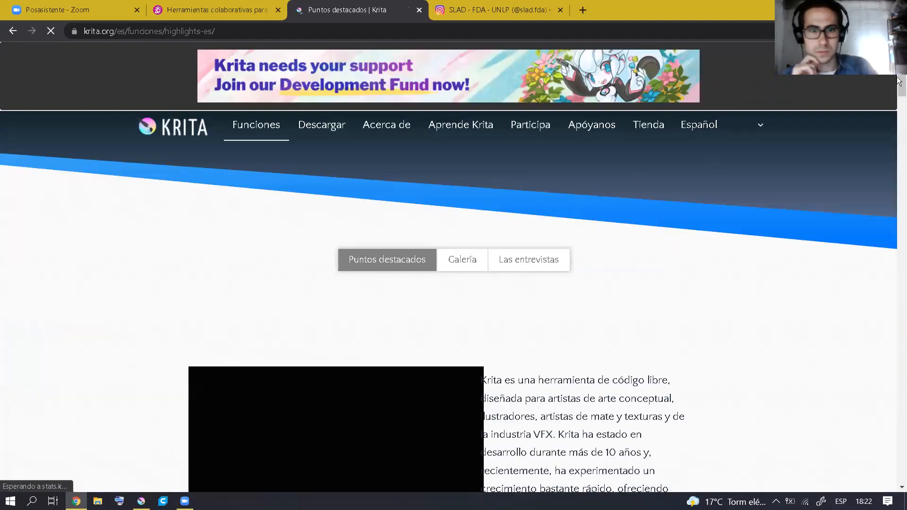
pyautogui.moveTo(899, 81); pyautogui.dragTo(897, 105)
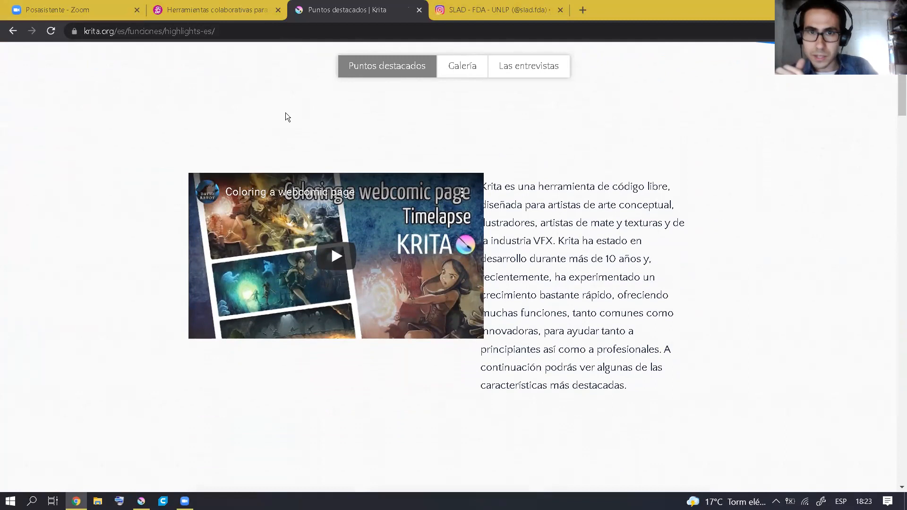
pyautogui.moveTo(899, 110); pyautogui.dragTo(899, 147)
pyautogui.scroll(-2, 899, 147)
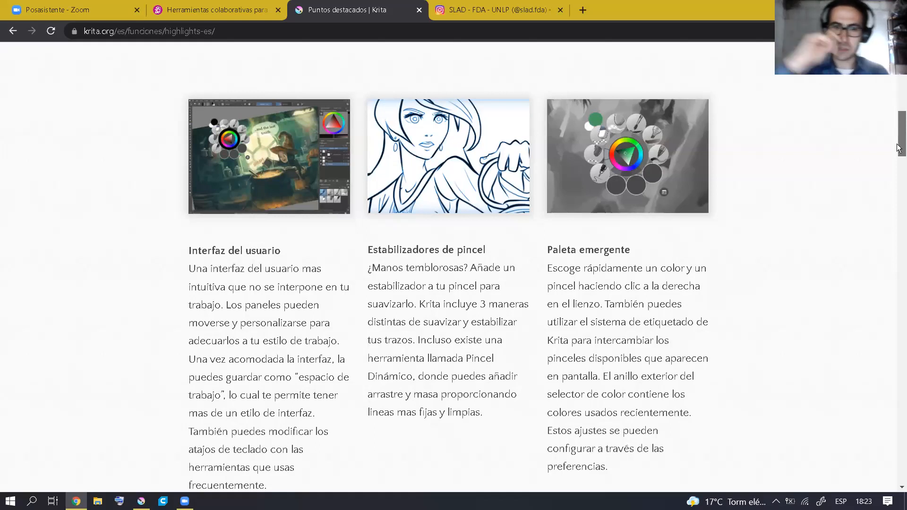
# Look through the remaining highlights on the Funciones page down to the closing section "Y ésto es sólo el principio", and return to the introduction.
pyautogui.scroll(-1, 898, 149)
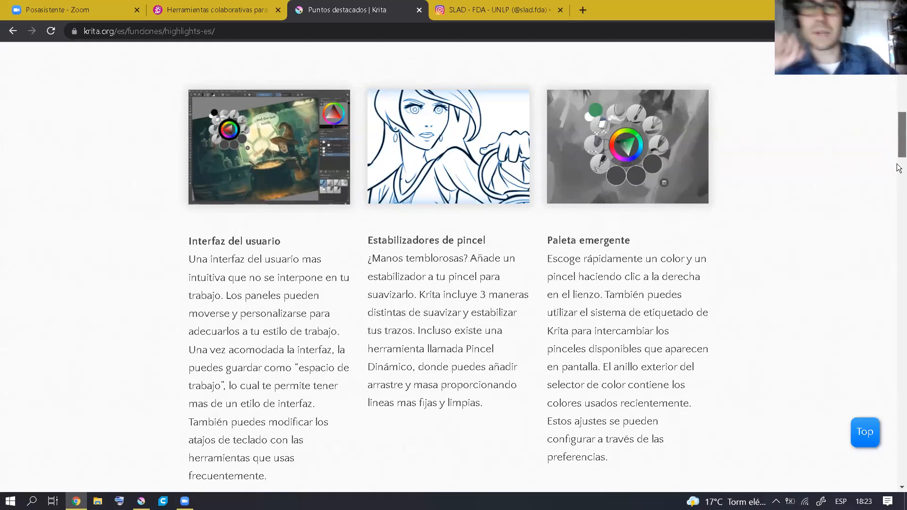
pyautogui.scroll(-10, 899, 162)
pyautogui.scroll(-20, 899, 272)
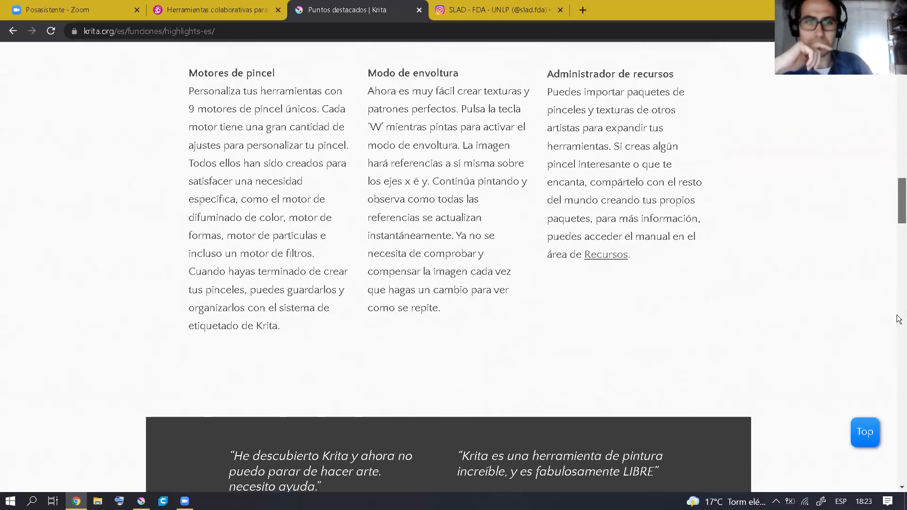
pyautogui.scroll(2, 898, 366)
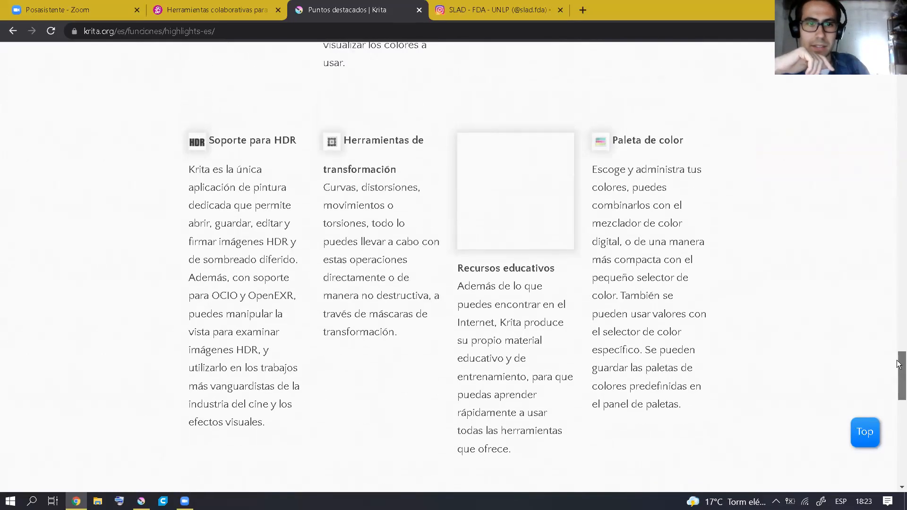
pyautogui.scroll(-8, 899, 384)
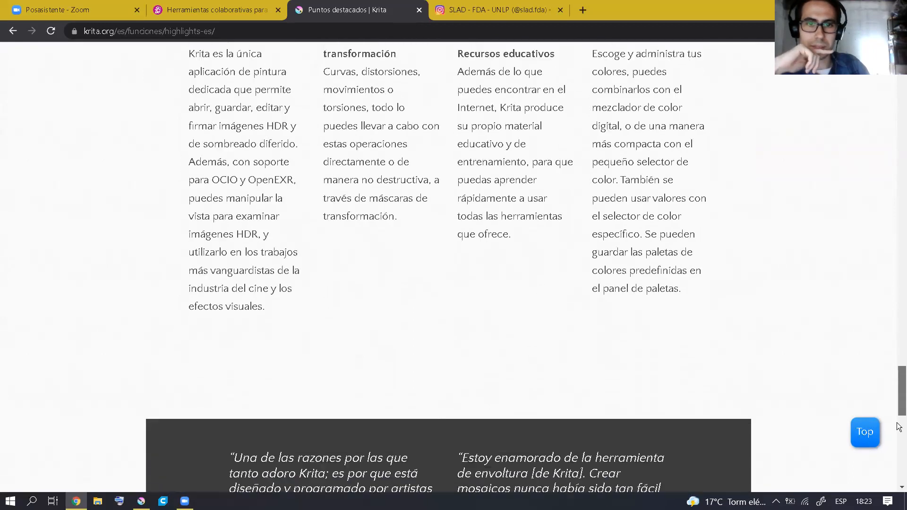
pyautogui.scroll(-2, 899, 411)
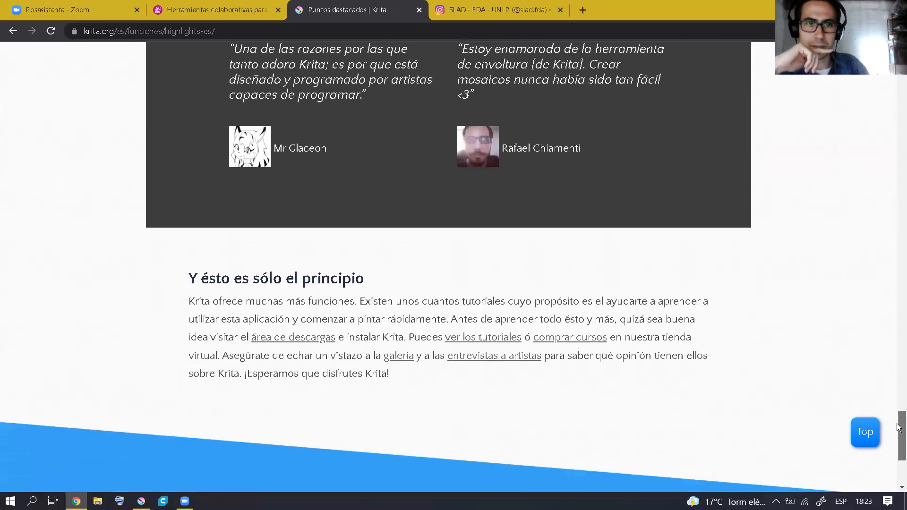
pyautogui.scroll(9, 899, 387)
pyautogui.moveTo(899, 368); pyautogui.dragTo(893, 105)
pyautogui.scroll(4, 893, 104)
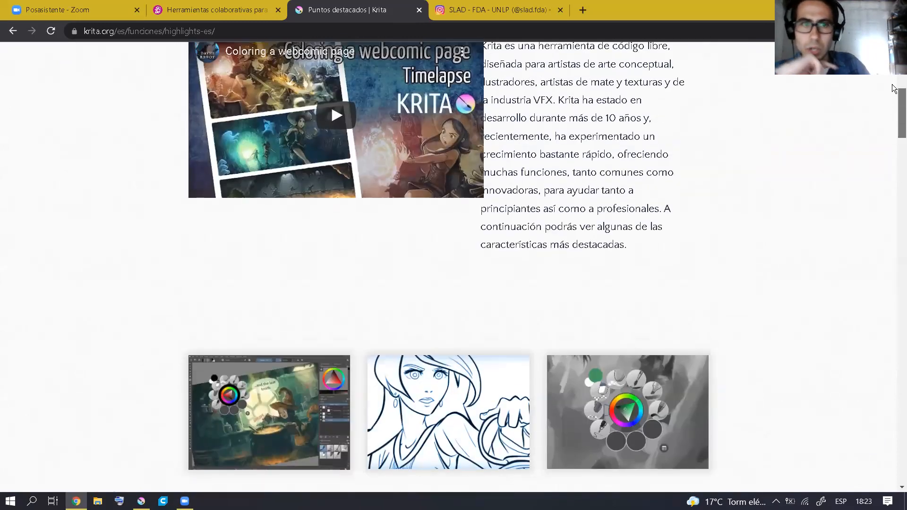
pyautogui.scroll(-5, 899, 103)
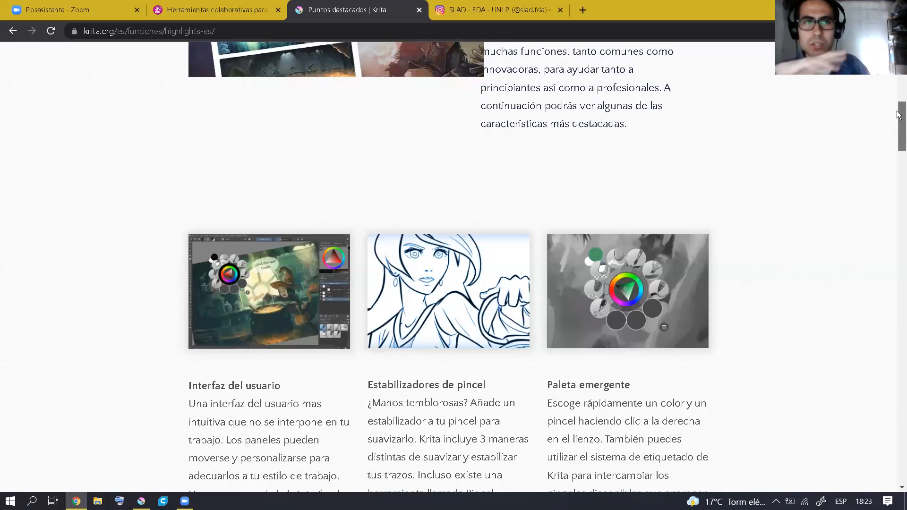
pyautogui.moveTo(899, 114); pyautogui.dragTo(899, 121)
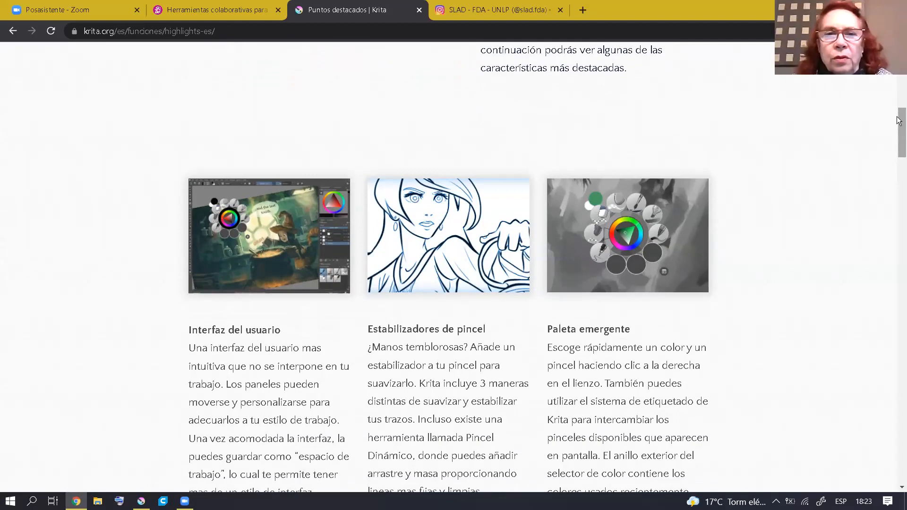
pyautogui.moveTo(899, 120); pyautogui.dragTo(899, 81)
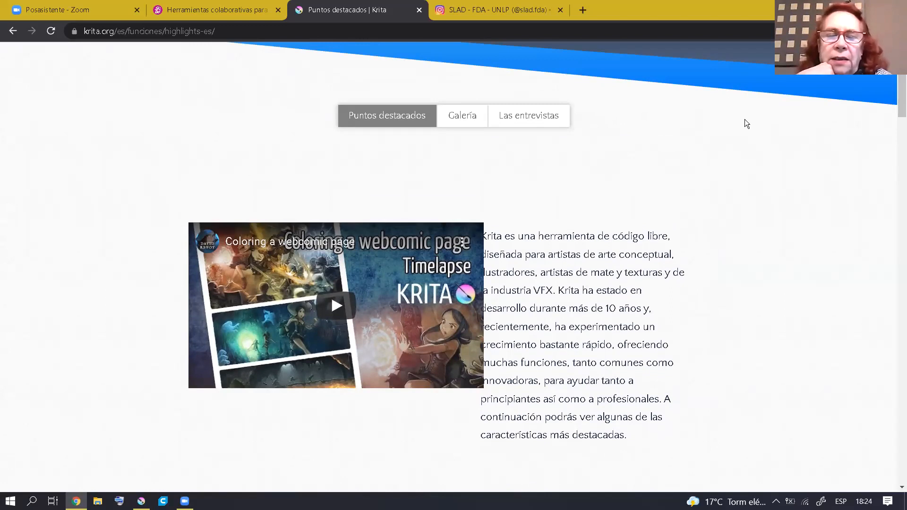
pyautogui.scroll(1, 899, 94)
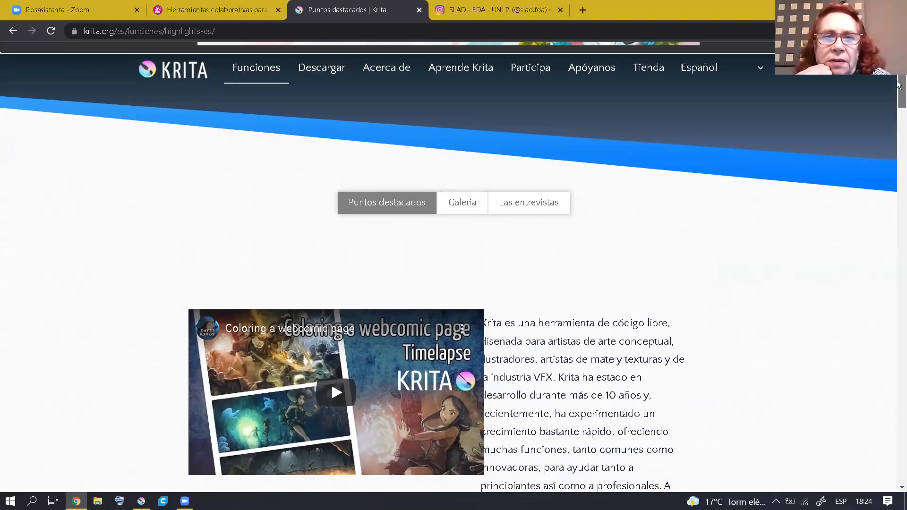
pyautogui.scroll(-1, 899, 95)
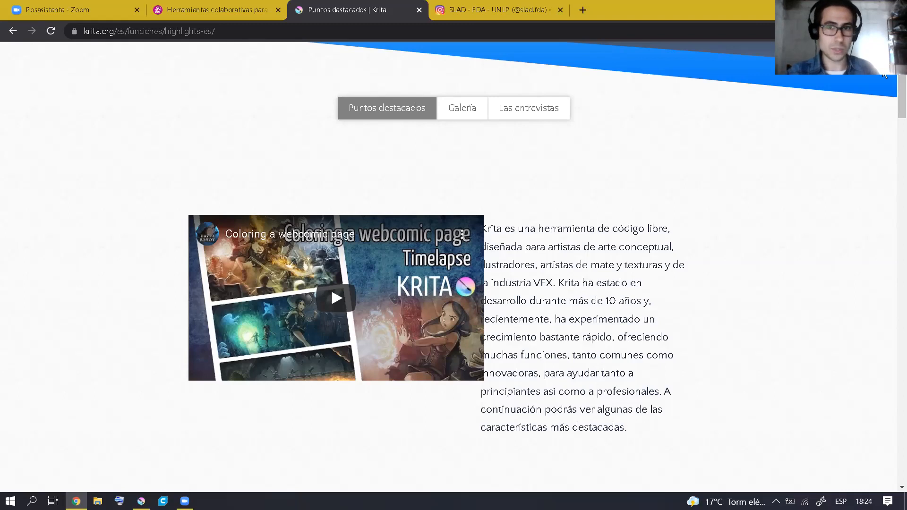
pyautogui.scroll(1, 899, 90)
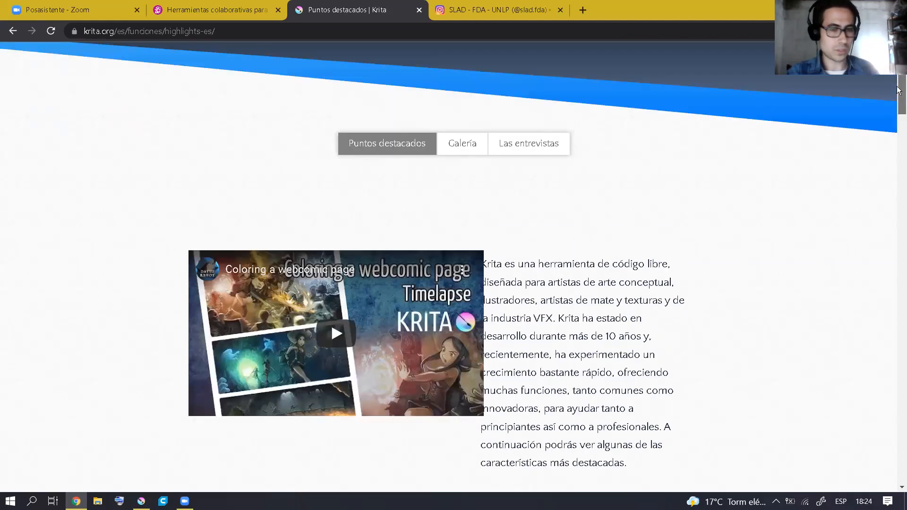
pyautogui.scroll(-1, 898, 90)
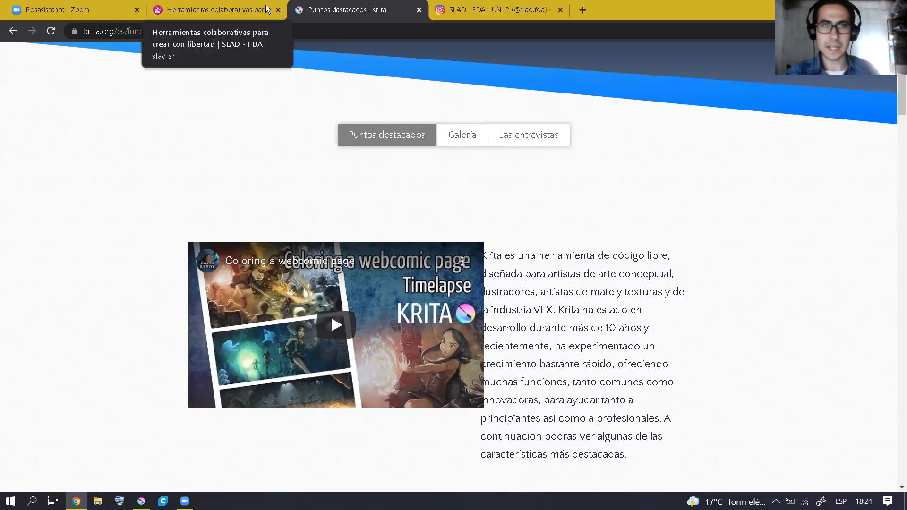
pyautogui.rightClick(252, 123)
pyautogui.click(234, 121)
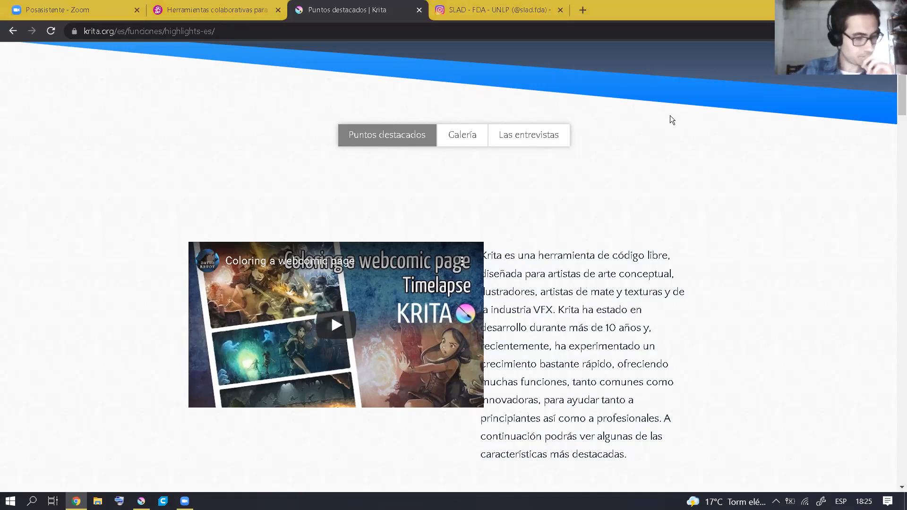
pyautogui.moveTo(899, 90); pyautogui.dragTo(900, 78)
pyautogui.scroll(-1, 900, 82)
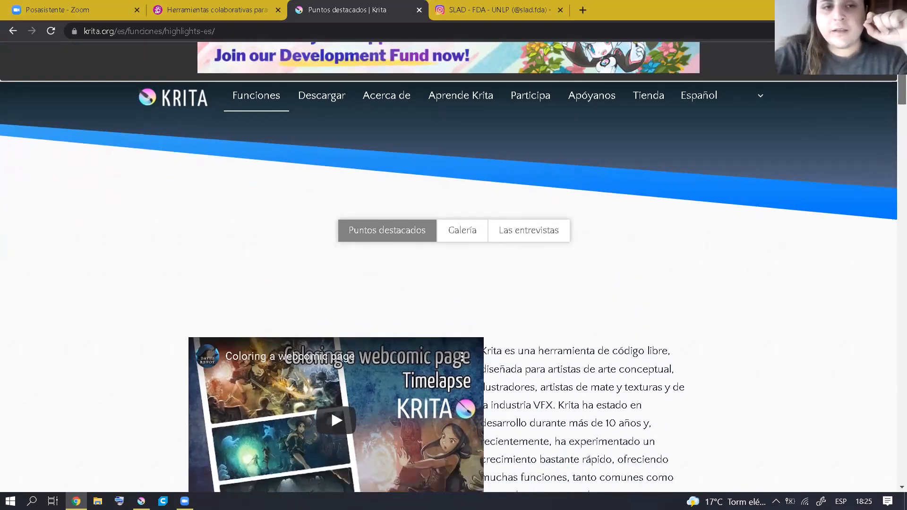
pyautogui.scroll(1, 900, 76)
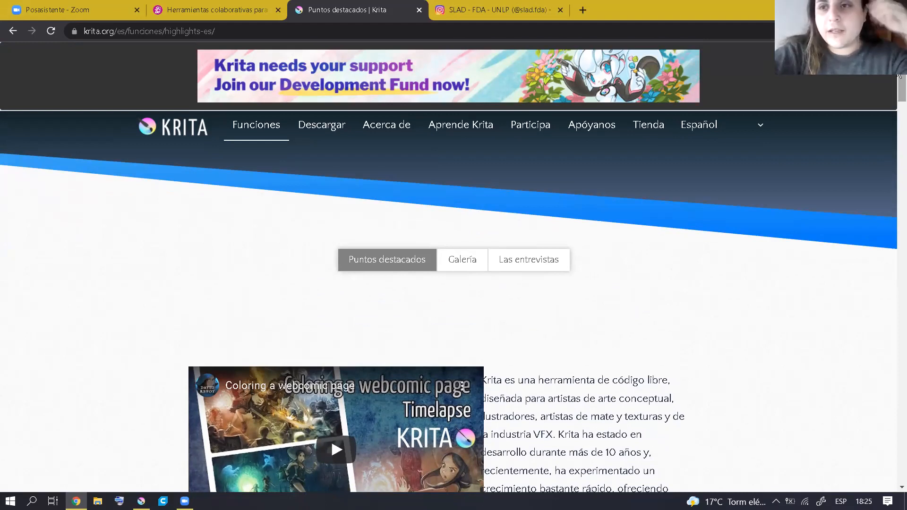
pyautogui.moveTo(900, 78); pyautogui.dragTo(822, 239)
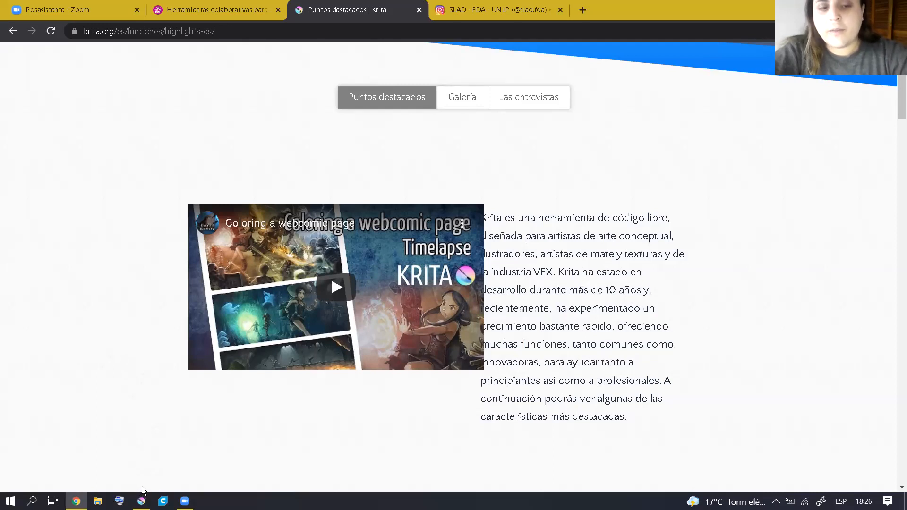
# Switch to the Krita program, already running with its start screen.
pyautogui.moveTo(142, 500)
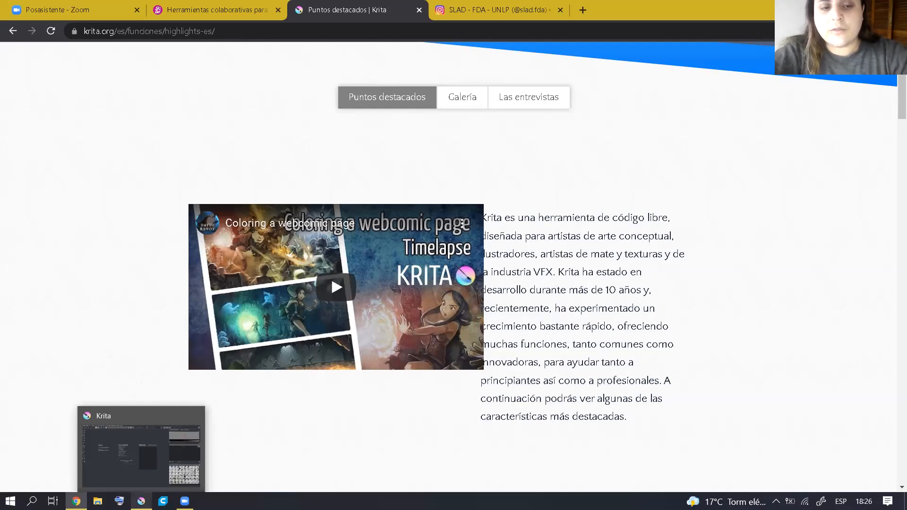
pyautogui.click(141, 500)
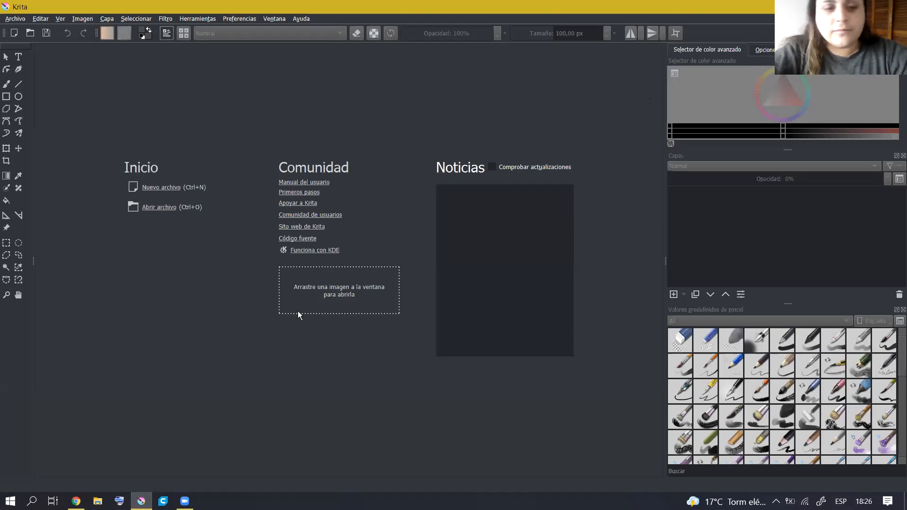
pyautogui.click(31, 501)
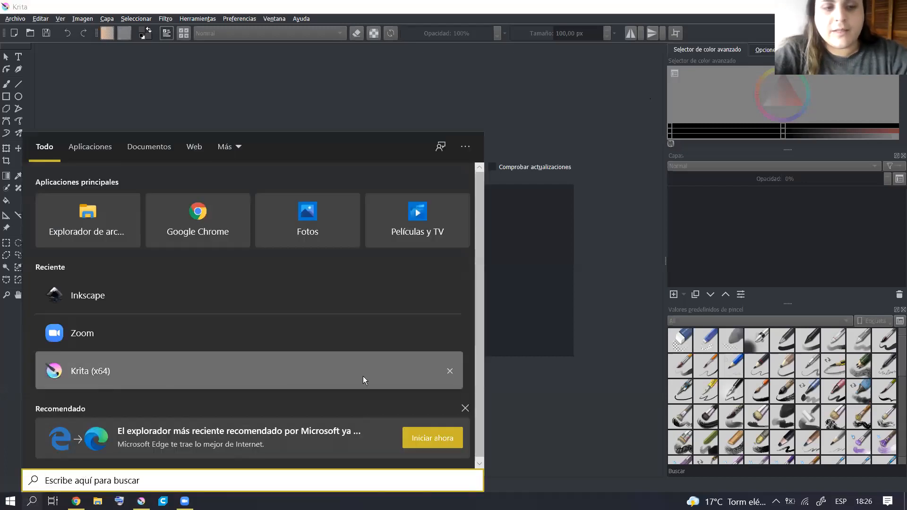
pyautogui.click(635, 321)
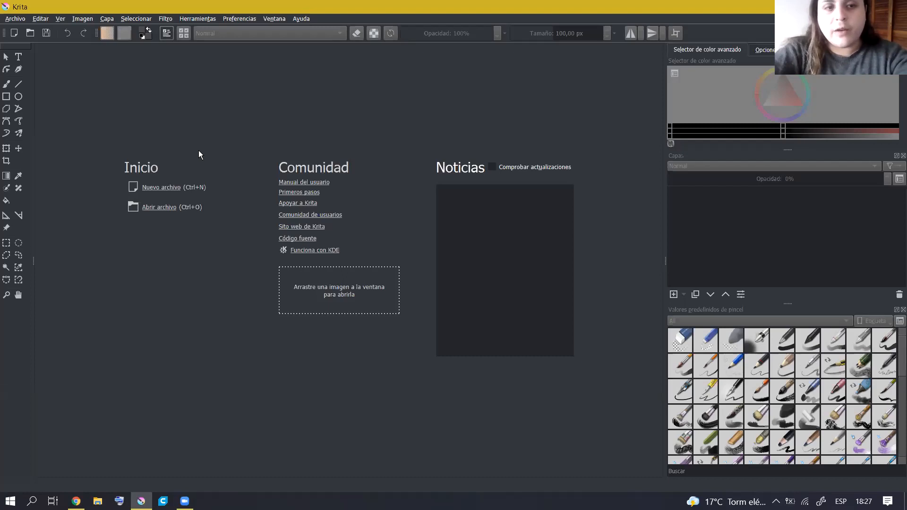
# Start a new file, widen the new-document dialog so its labels are readable, and view the predefined image sizes.
pyautogui.click(166, 188)
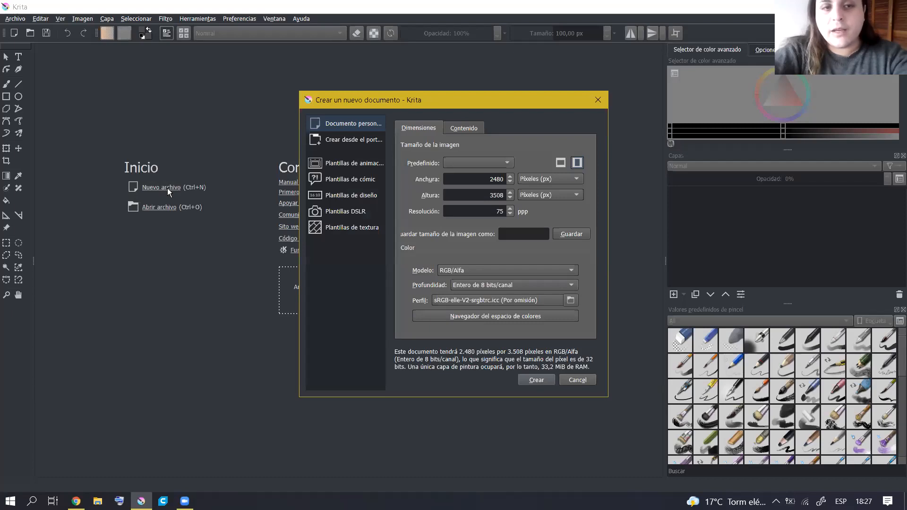
pyautogui.moveTo(456, 101); pyautogui.dragTo(433, 117)
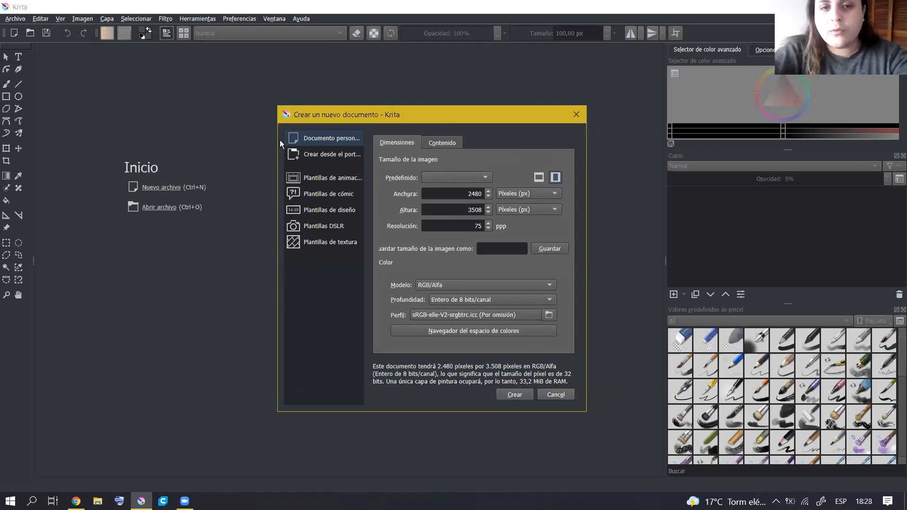
pyautogui.moveTo(276, 138); pyautogui.dragTo(230, 141)
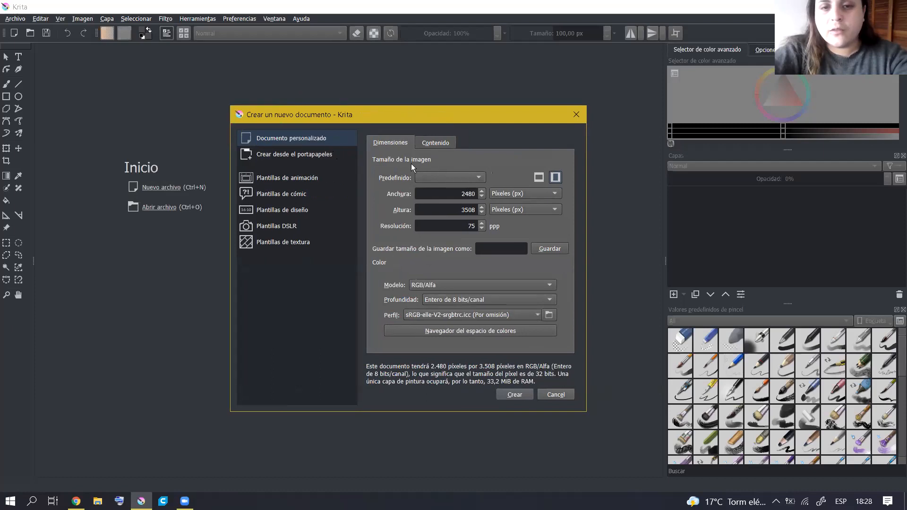
pyautogui.click(450, 177)
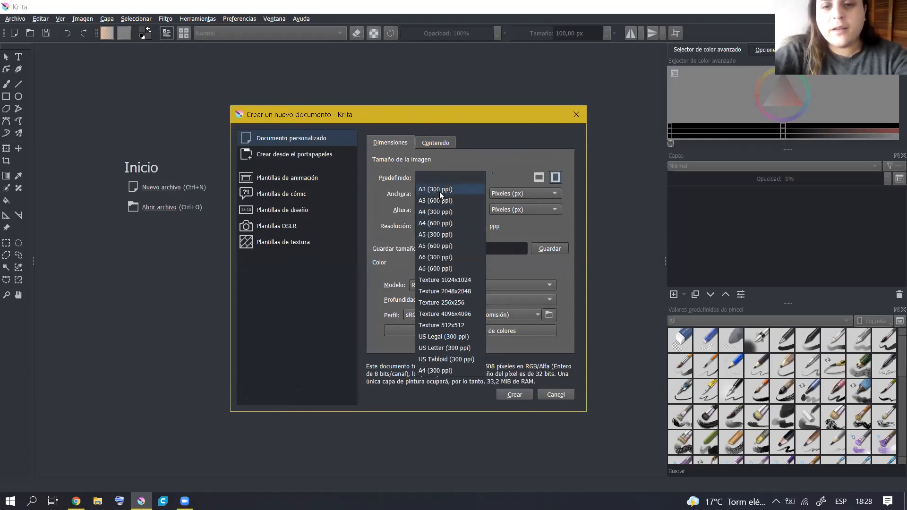
pyautogui.click(441, 162)
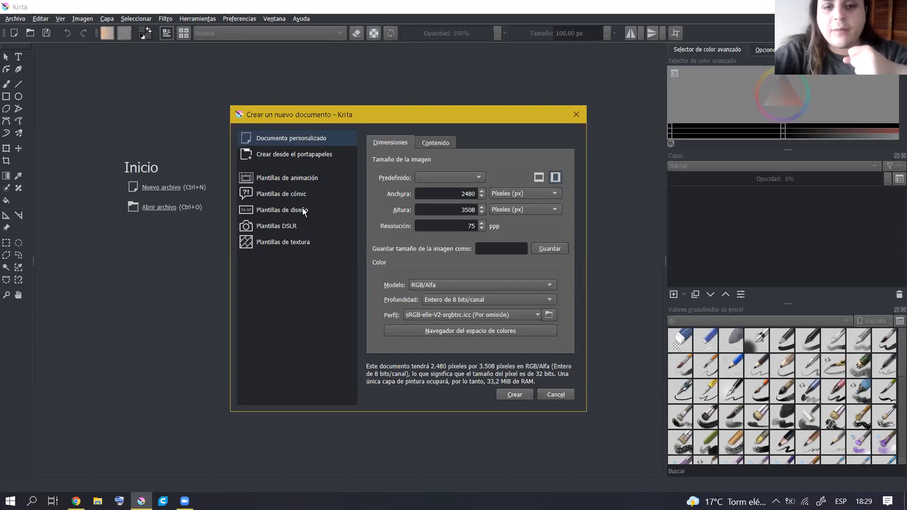
# Examine the design, comic and animation templates offered for new documents, widening the dialog to read the full template descriptions.
pyautogui.click(293, 211)
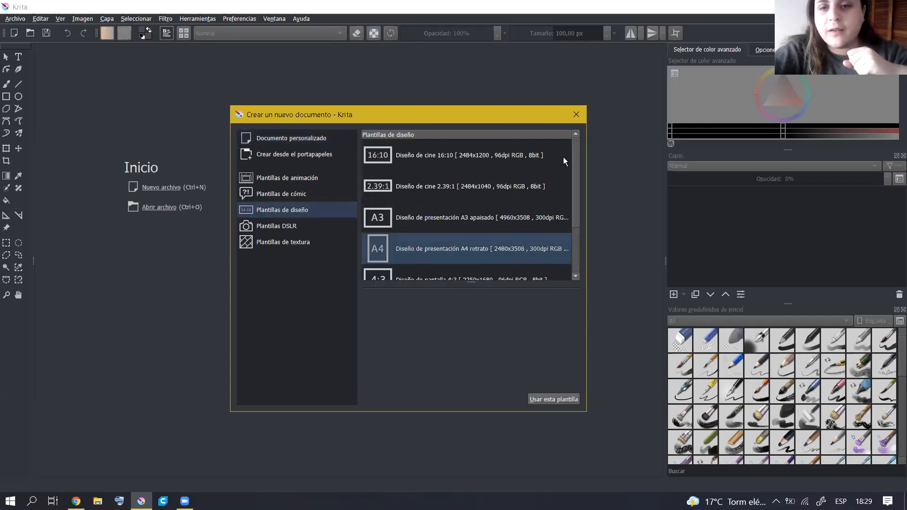
pyautogui.moveTo(576, 166); pyautogui.dragTo(574, 203)
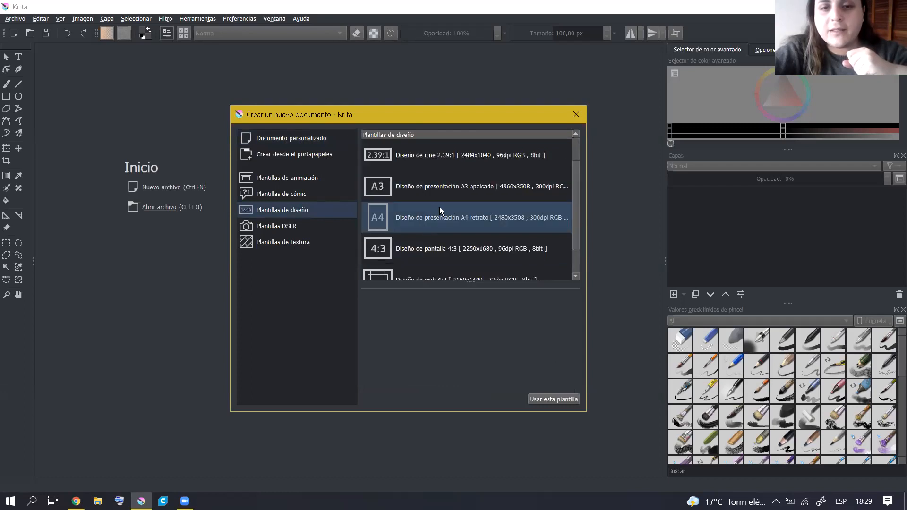
pyautogui.moveTo(587, 210); pyautogui.dragTo(635, 212)
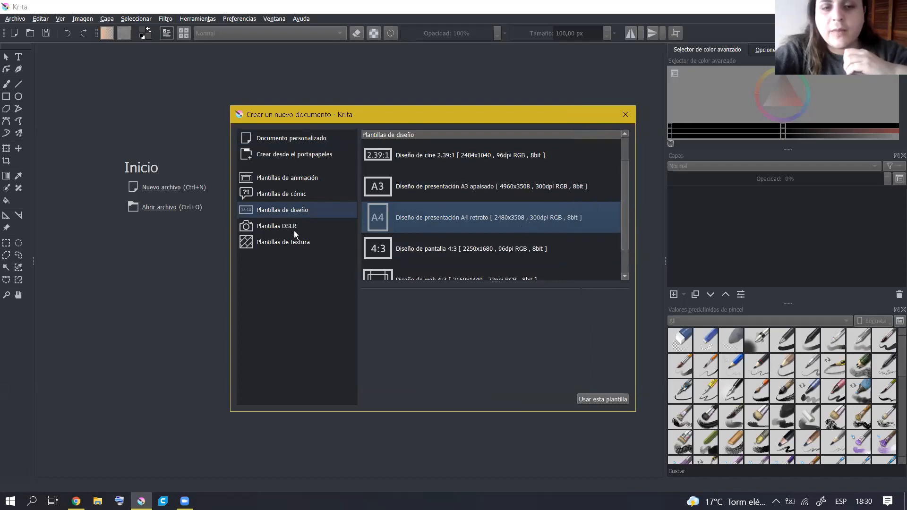
pyautogui.click(295, 195)
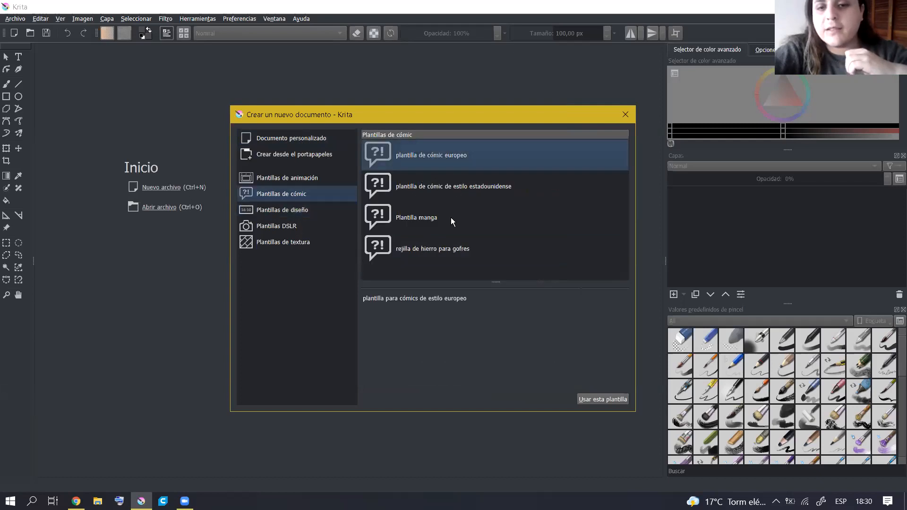
pyautogui.click(273, 179)
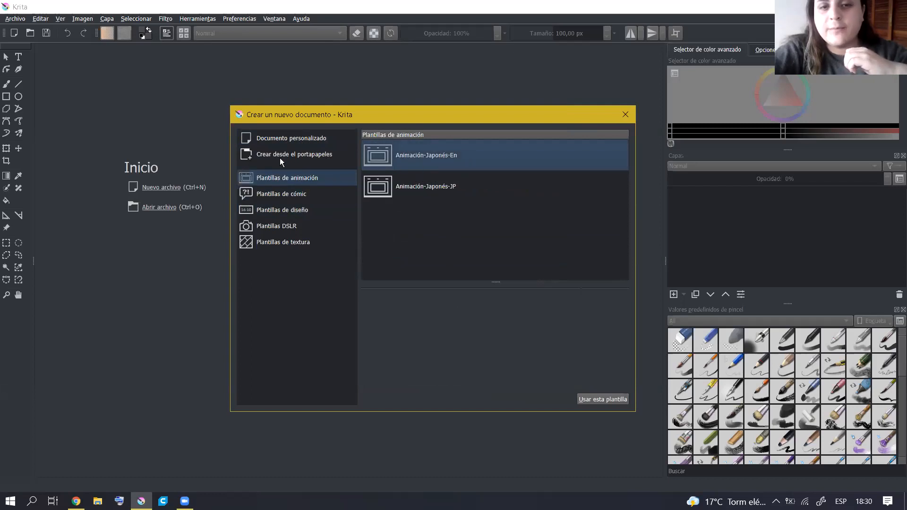
# Set up a custom document with the predefined A4 (300 ppi) size and change its resolution to 75 ppi.
pyautogui.click(287, 138)
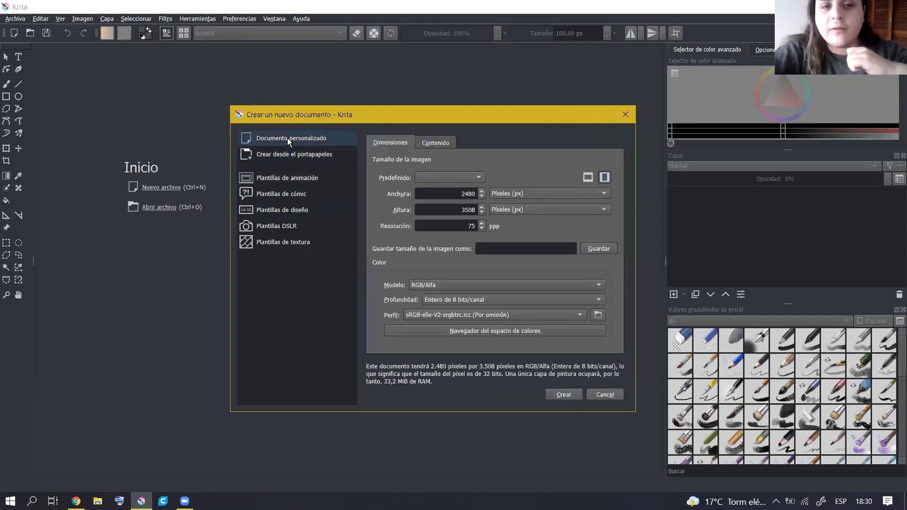
pyautogui.click(459, 177)
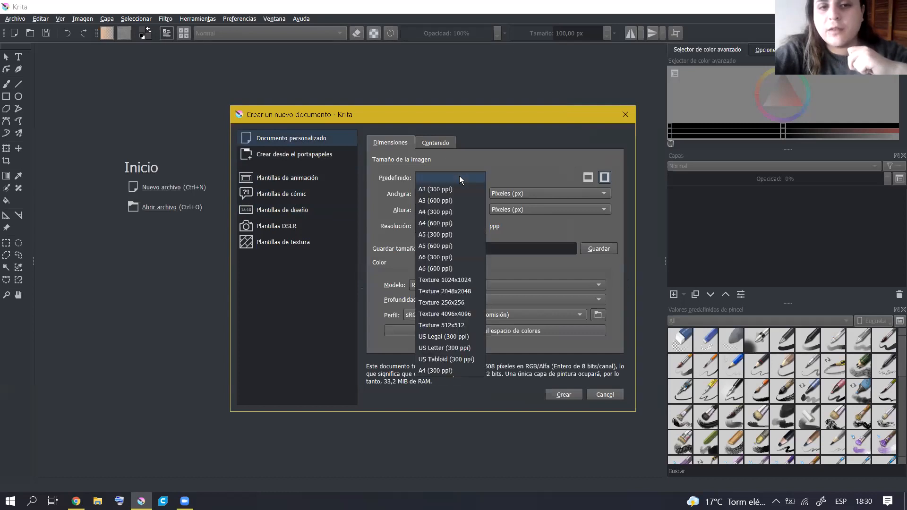
pyautogui.click(438, 212)
pyautogui.moveTo(465, 226); pyautogui.dragTo(498, 224)
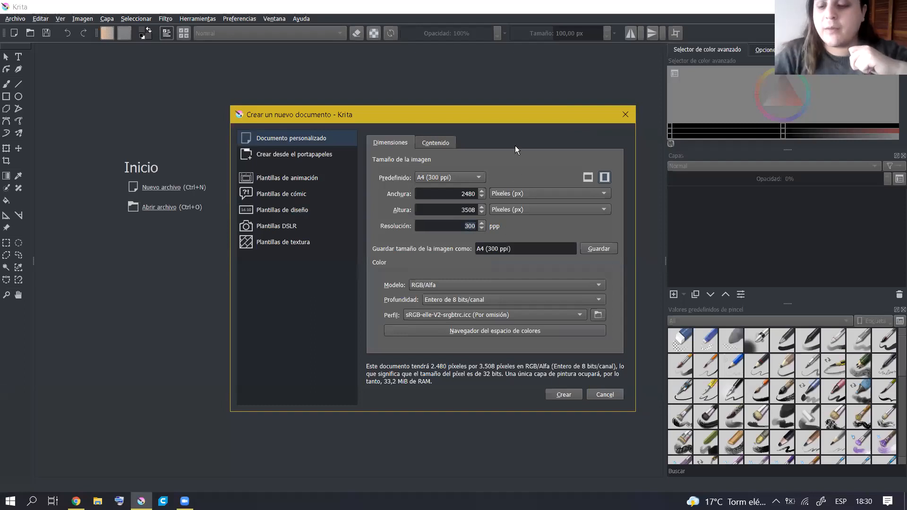
pyautogui.write('75')
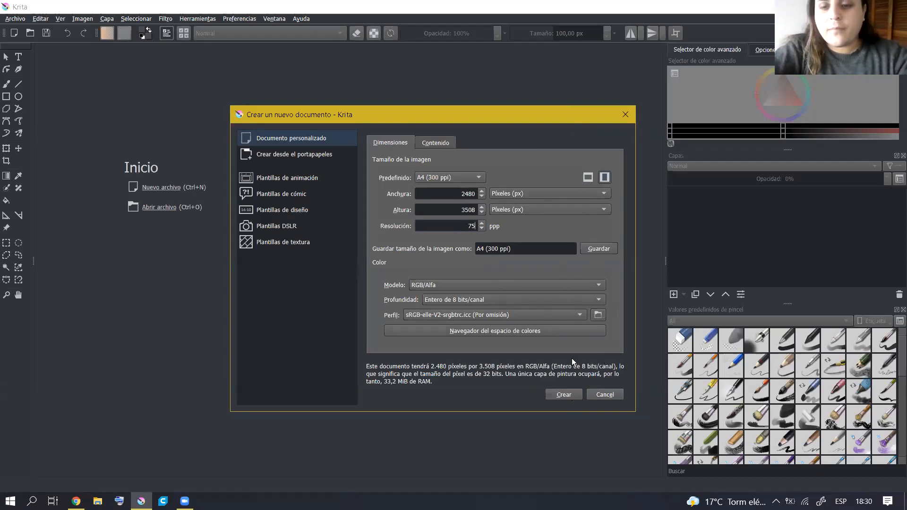
# Create the A4 document from the settings chosen in the new-document dialog.
pyautogui.click(569, 394)
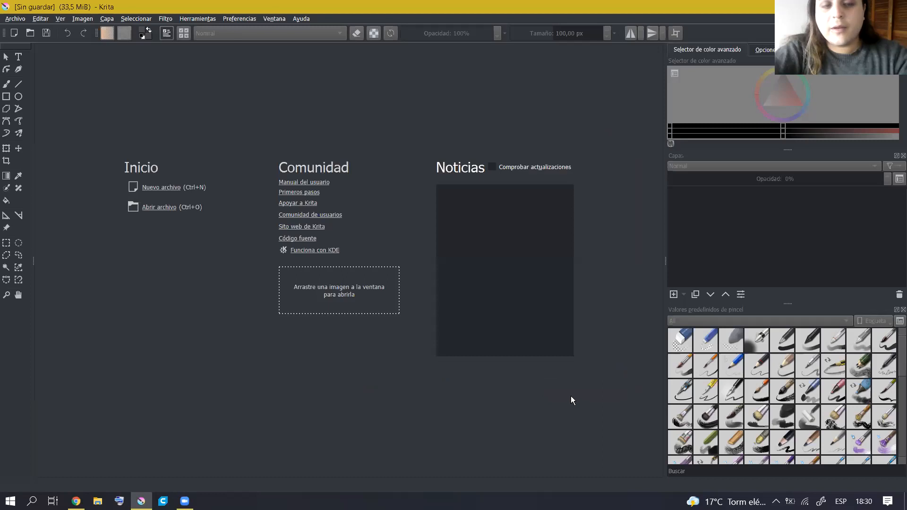
pyautogui.scroll(-2, 367, 171)
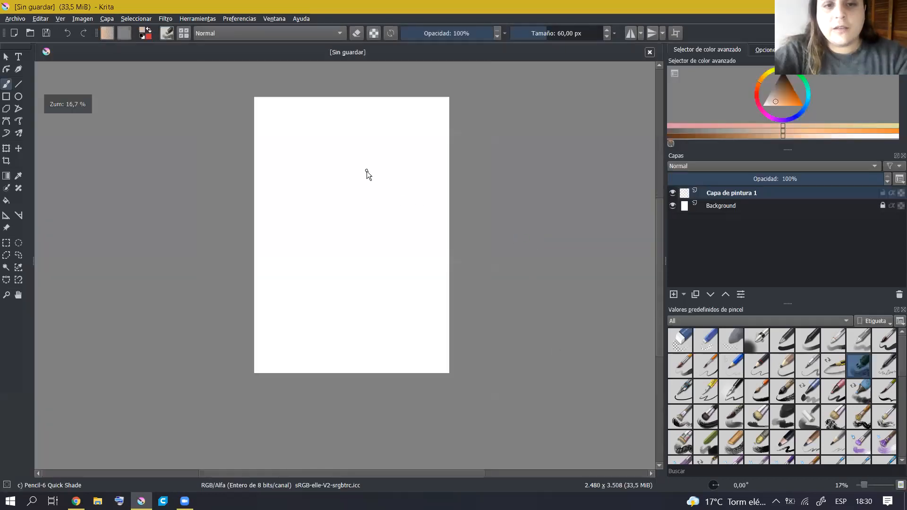
pyautogui.scroll(1, 371, 170)
pyautogui.moveTo(658, 232); pyautogui.dragTo(658, 234)
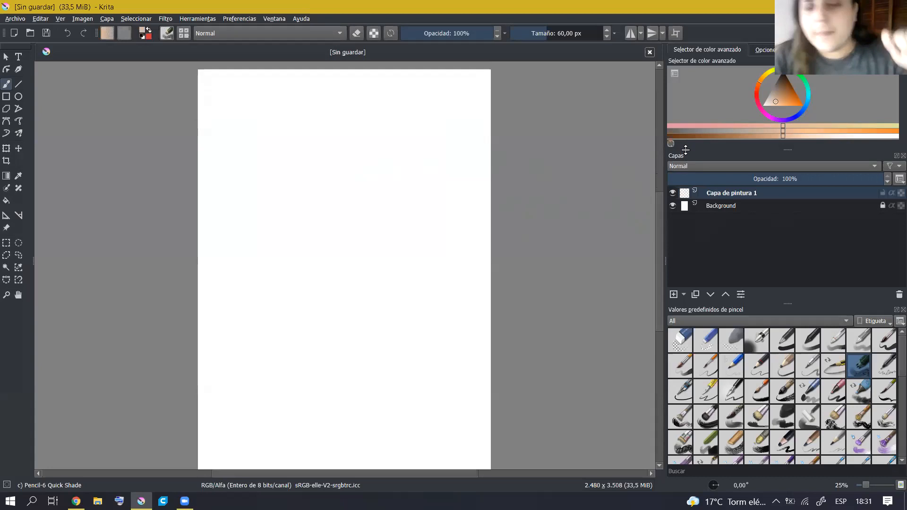
# Look over the Background layer and the drawing tools, returning to Capa de pintura 1 and the Freehand Brush.
pyautogui.click(723, 208)
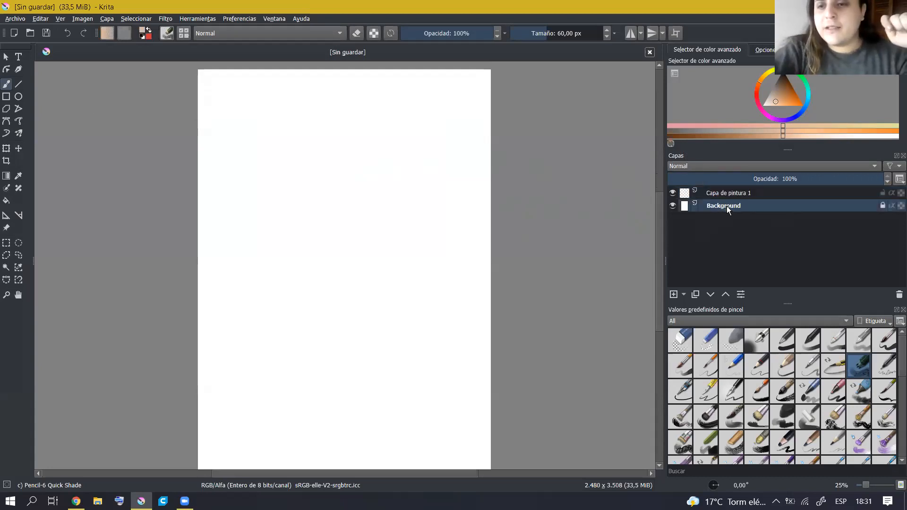
pyautogui.click(742, 194)
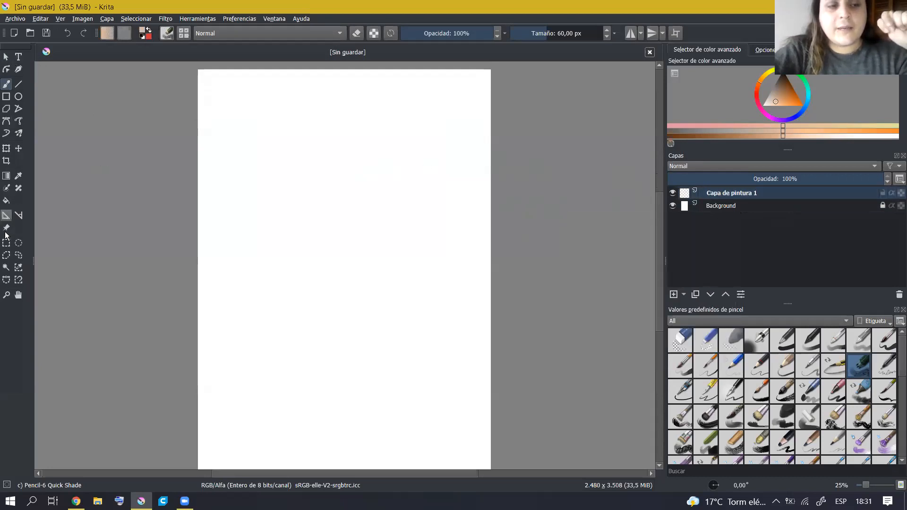
pyautogui.click(6, 149)
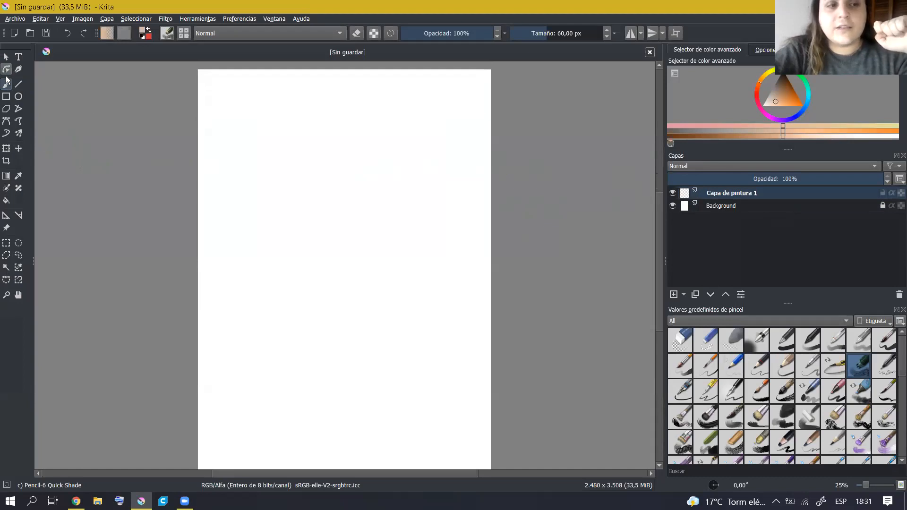
pyautogui.click(18, 84)
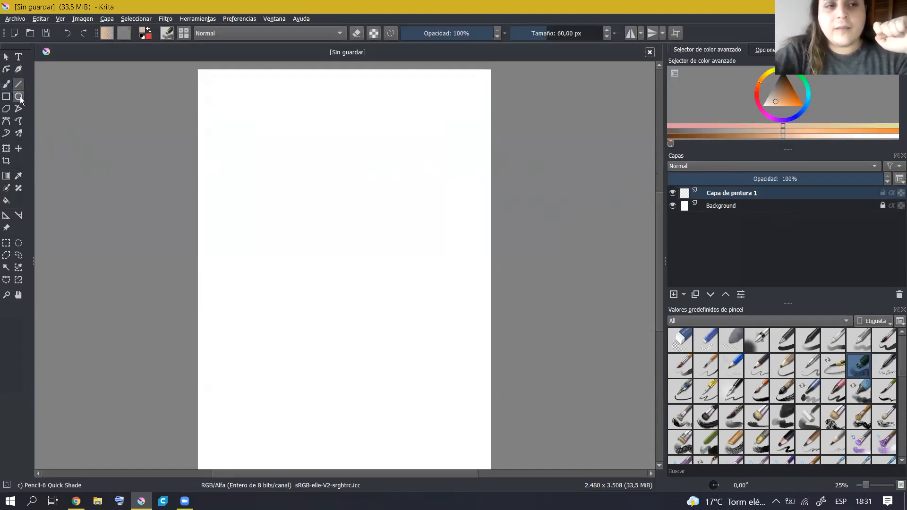
pyautogui.click(7, 86)
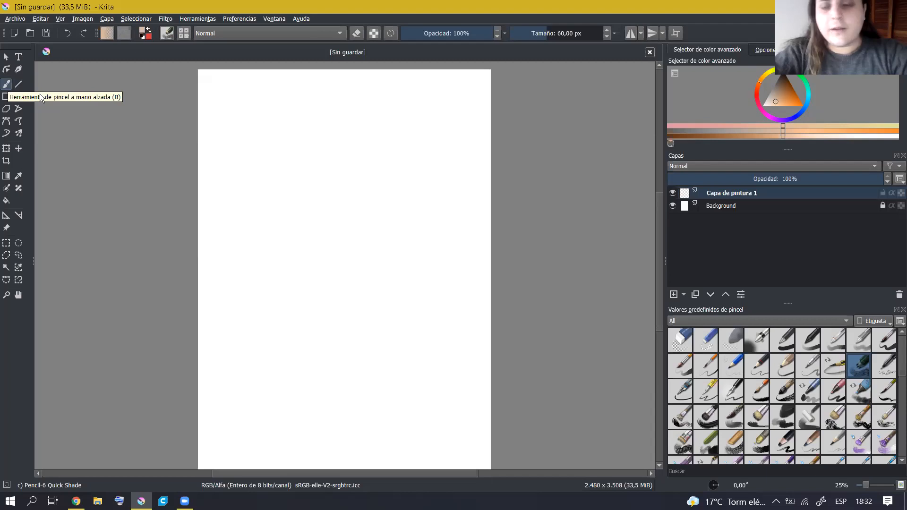
# Enlarge the brush presets area by reducing the space given to the layer list.
pyautogui.scroll(-1, 861, 346)
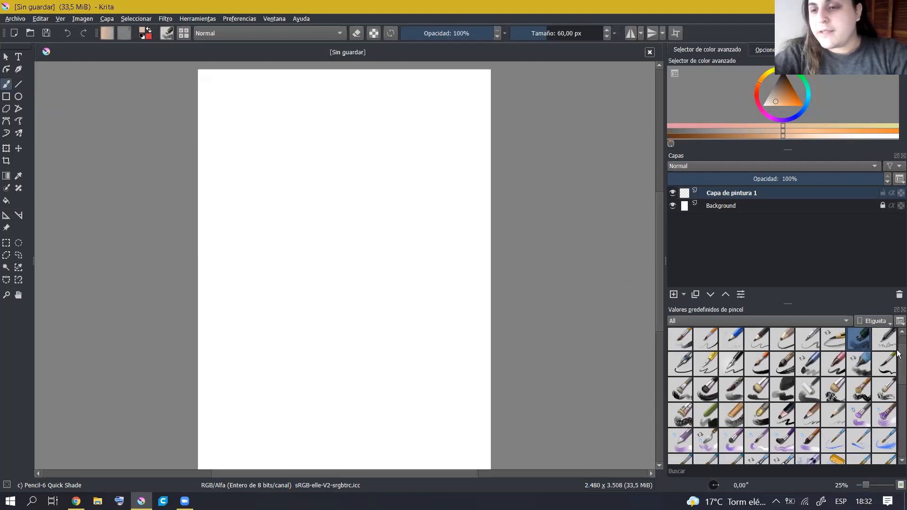
pyautogui.scroll(1, 899, 360)
pyautogui.moveTo(796, 304); pyautogui.dragTo(795, 259)
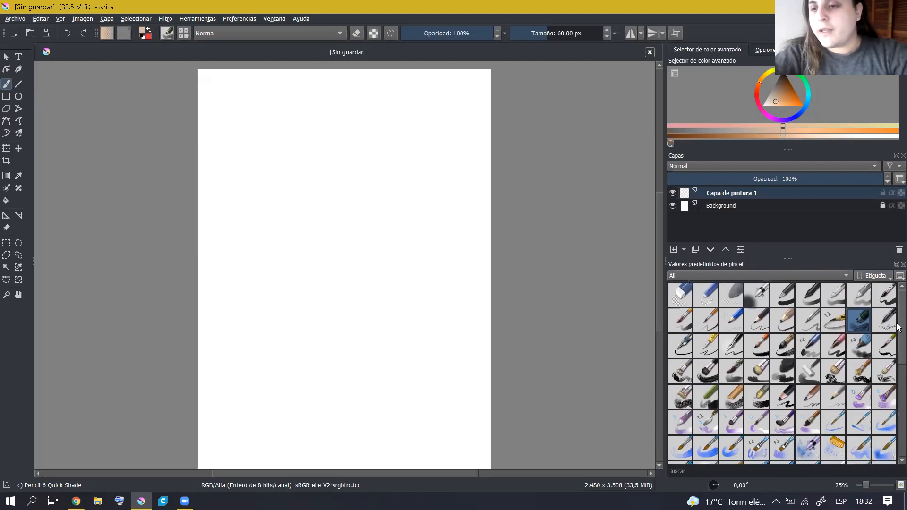
# Look through the whole collection of brush presets, from erasers and pencils to textures and stamps.
pyautogui.moveTo(900, 318); pyautogui.dragTo(898, 373)
pyautogui.scroll(-5, 898, 373)
pyautogui.scroll(5, 898, 340)
pyautogui.scroll(5, 898, 340)
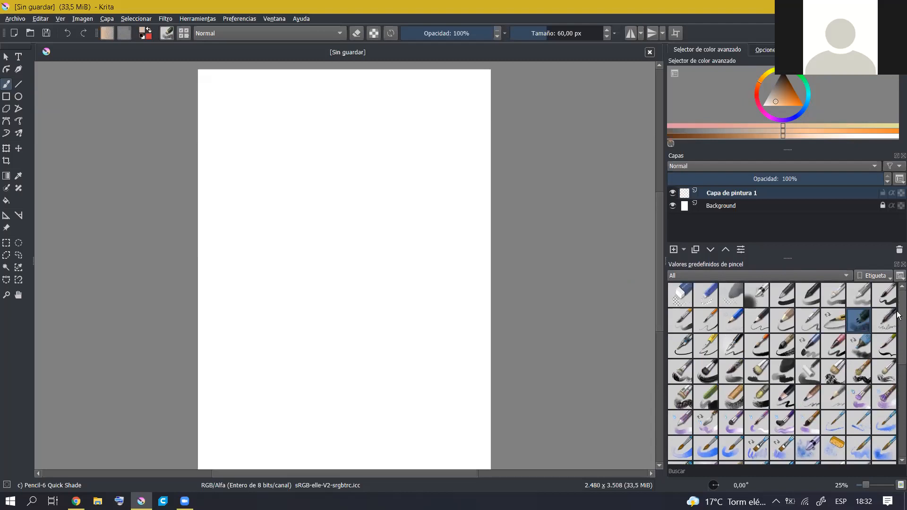
pyautogui.scroll(-1, 898, 319)
pyautogui.scroll(-3, 898, 331)
pyautogui.scroll(-2, 898, 359)
pyautogui.scroll(-5, 898, 398)
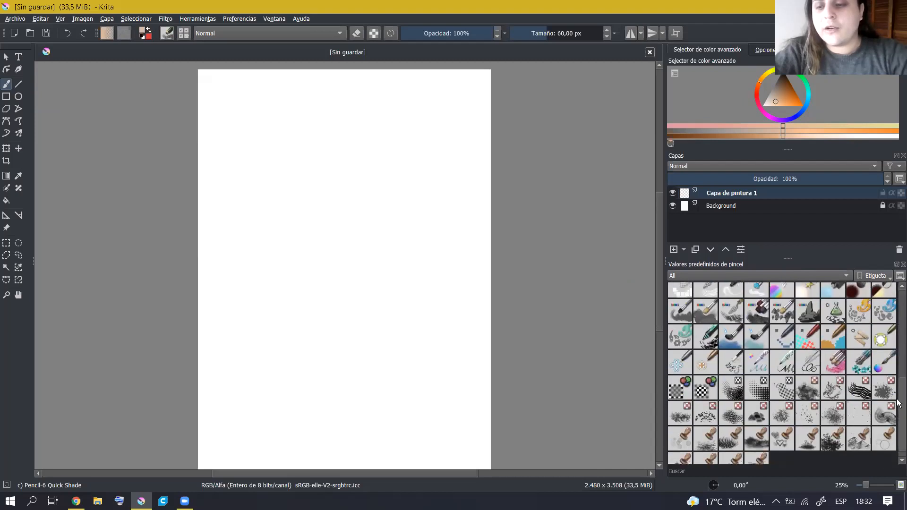
pyautogui.scroll(8, 898, 360)
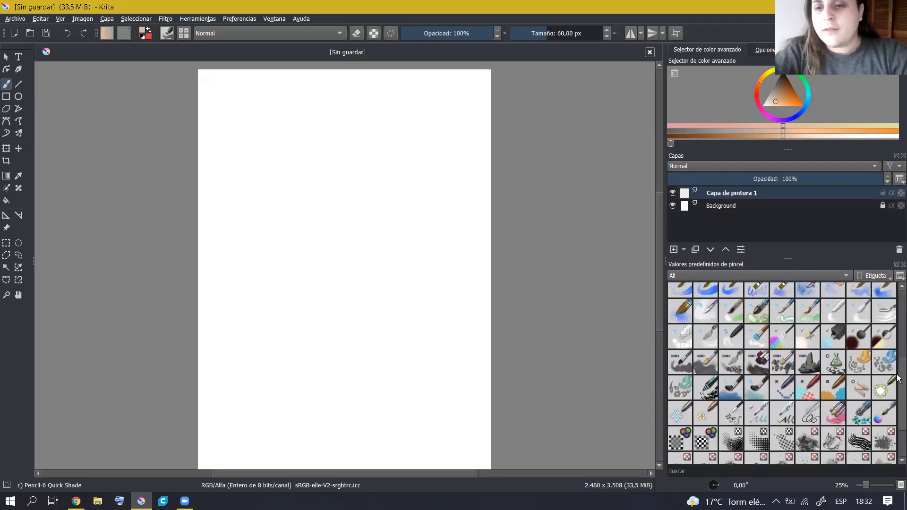
pyautogui.scroll(2, 898, 337)
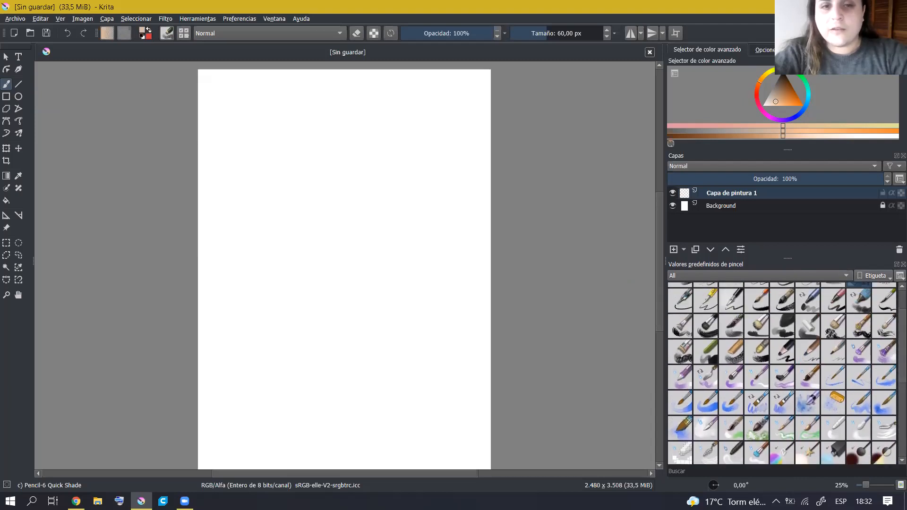
# Draw a loose peach zigzag on Capa de pintura 1 and add a new paint layer above it.
pyautogui.moveTo(248, 150)
pyautogui.mouseDown()
pyautogui.moveTo(296, 141)
pyautogui.moveTo(249, 177)
pyautogui.moveTo(311, 180)
pyautogui.moveTo(327, 199)
pyautogui.moveTo(282, 268)
pyautogui.moveTo(383, 260)
pyautogui.moveTo(356, 310)
pyautogui.moveTo(322, 328)
pyautogui.moveTo(370, 325)
pyautogui.mouseUp()
pyautogui.moveTo(795, 72); pyautogui.dragTo(802, 75)
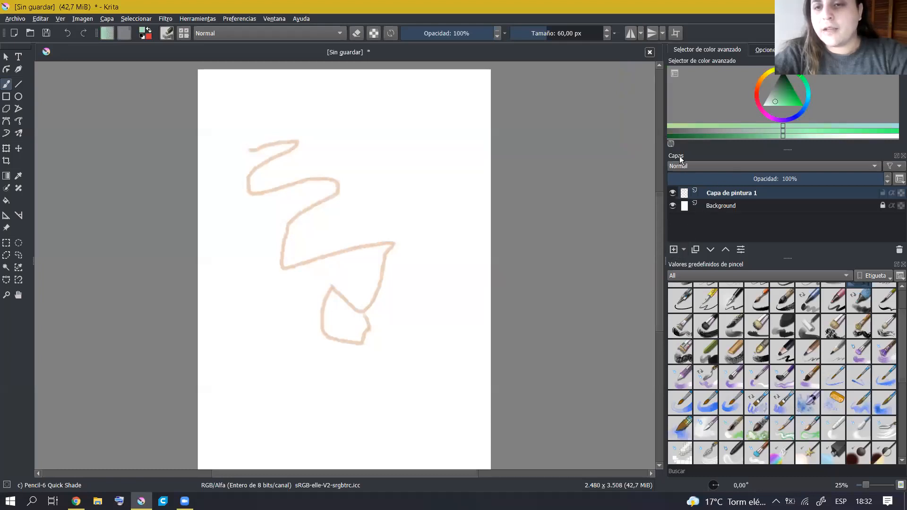
pyautogui.click(675, 249)
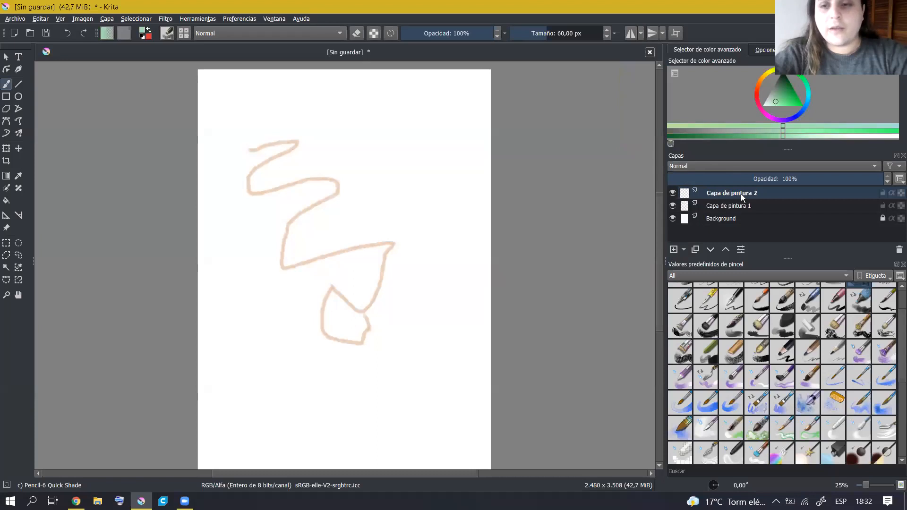
# Pick a medium blue and scribble a looping line on Capa de pintura 2, crossing the peach stroke.
pyautogui.moveTo(804, 83); pyautogui.dragTo(759, 80)
pyautogui.click(792, 99)
pyautogui.moveTo(807, 99); pyautogui.dragTo(805, 110)
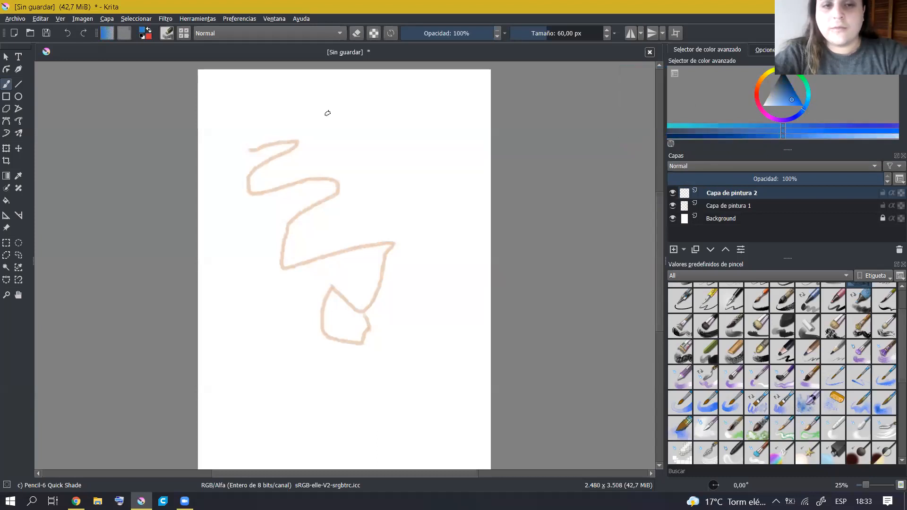
pyautogui.moveTo(364, 118)
pyautogui.mouseDown()
pyautogui.moveTo(397, 139)
pyautogui.moveTo(337, 185)
pyautogui.moveTo(418, 175)
pyautogui.moveTo(348, 225)
pyautogui.moveTo(389, 259)
pyautogui.moveTo(363, 316)
pyautogui.moveTo(420, 222)
pyautogui.moveTo(400, 213)
pyautogui.moveTo(388, 240)
pyautogui.moveTo(395, 146)
pyautogui.moveTo(361, 122)
pyautogui.mouseUp()
# Compare the two paint layers and the Background, and hide and show Capa de pintura 2 to reveal what it holds.
pyautogui.click(718, 205)
pyautogui.click(718, 192)
pyautogui.click(728, 206)
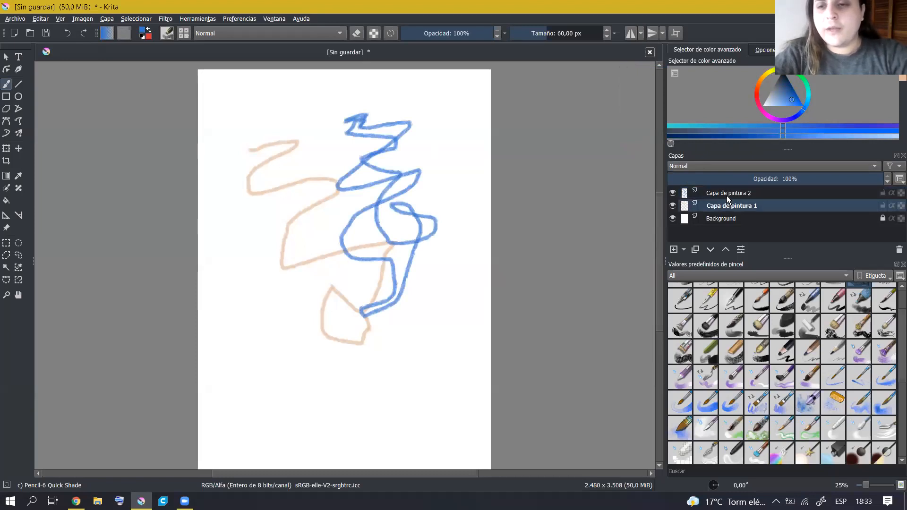
pyautogui.click(726, 193)
pyautogui.click(724, 219)
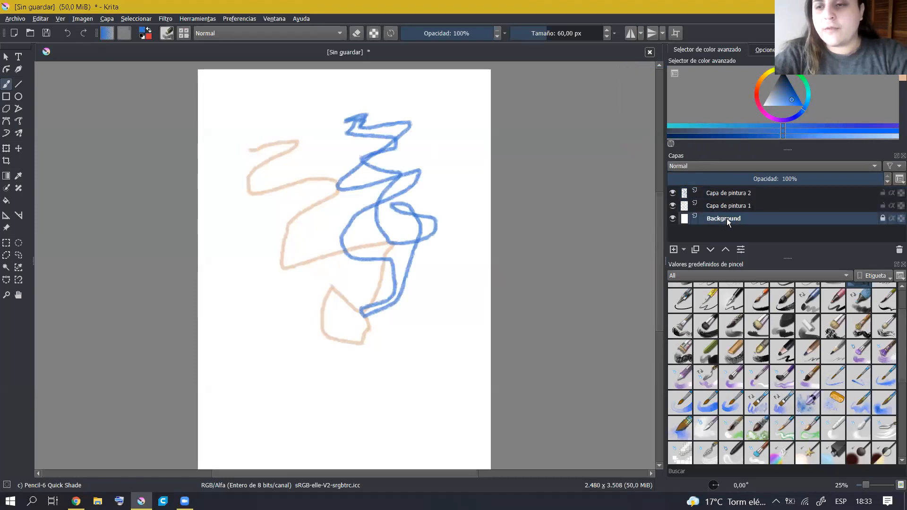
pyautogui.click(729, 205)
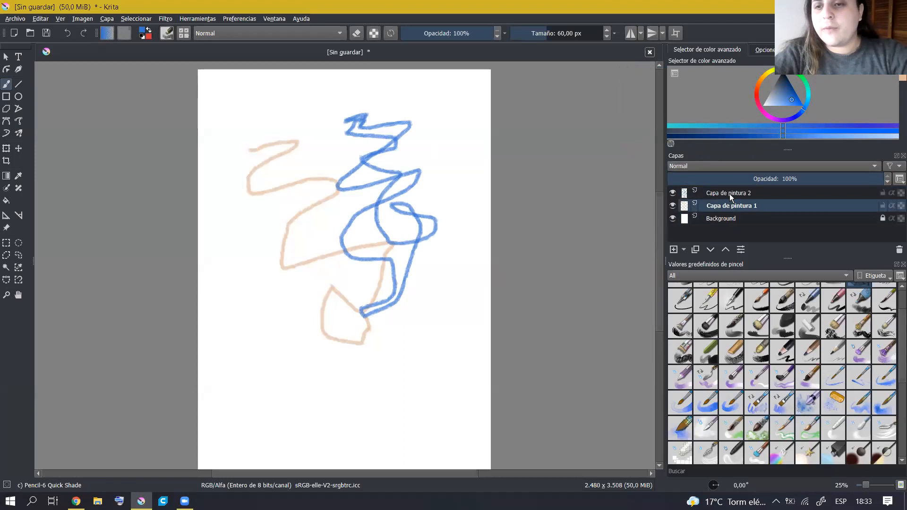
pyautogui.moveTo(727, 196)
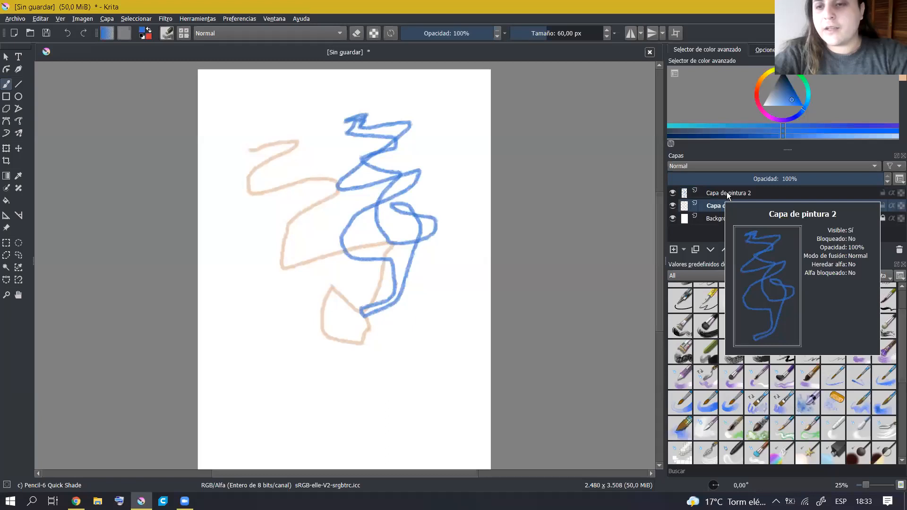
pyautogui.click(673, 193)
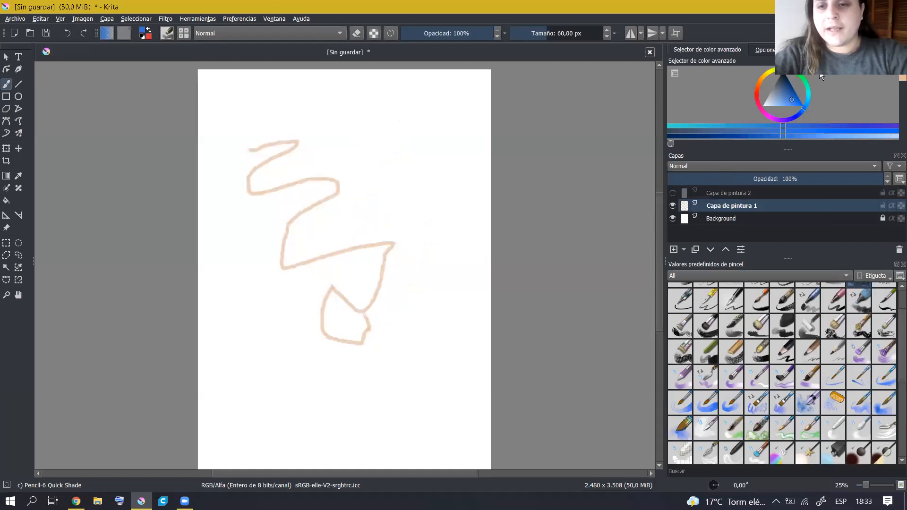
pyautogui.click(673, 193)
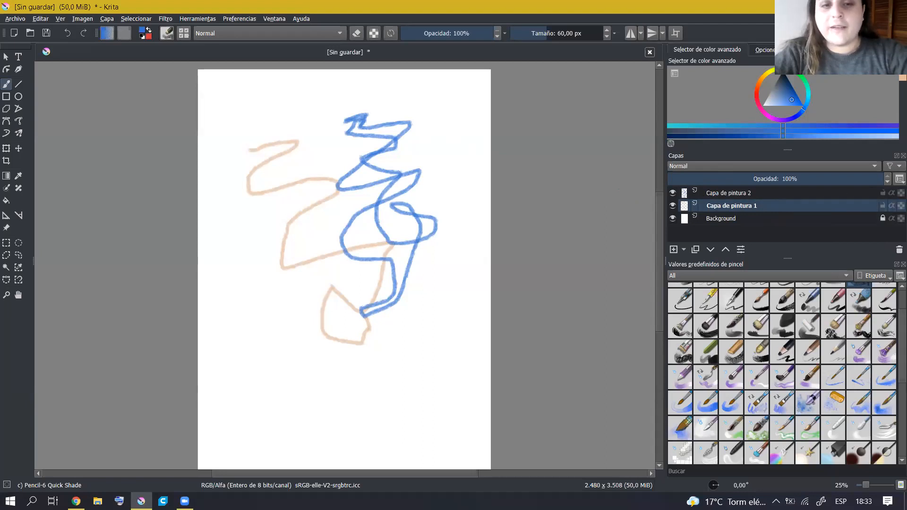
# Move Capa de pintura 2 below Capa de pintura 1 and inspect where the peach and blue strokes cross.
pyautogui.scroll(6, 366, 237)
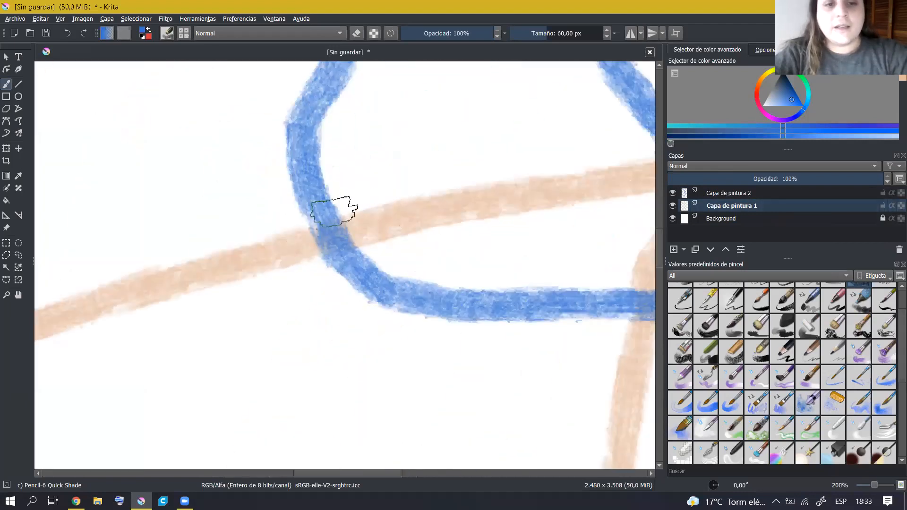
pyautogui.click(726, 194)
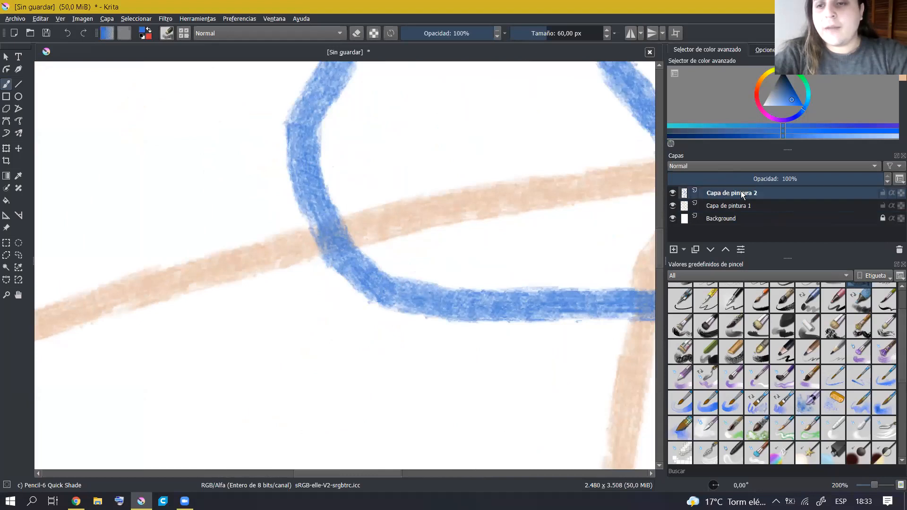
pyautogui.moveTo(727, 207); pyautogui.dragTo(725, 210)
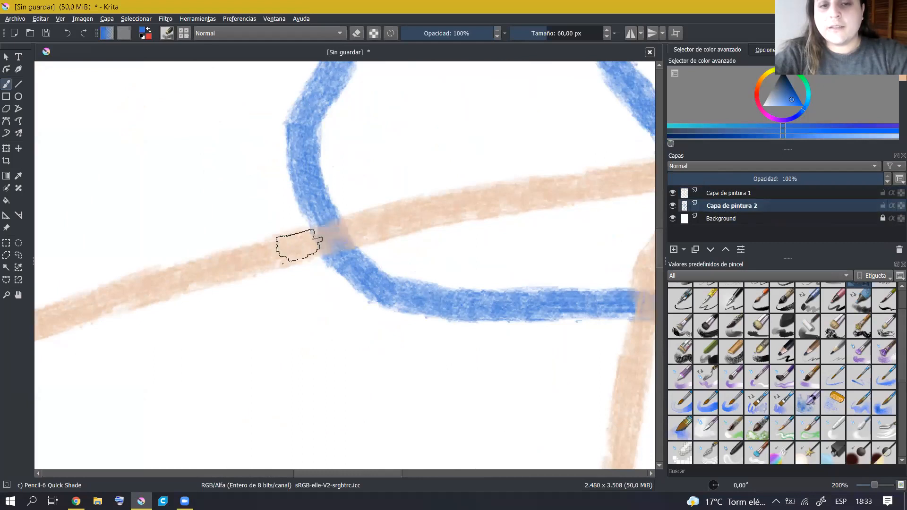
pyautogui.scroll(-2, 298, 243)
pyautogui.scroll(5, 296, 241)
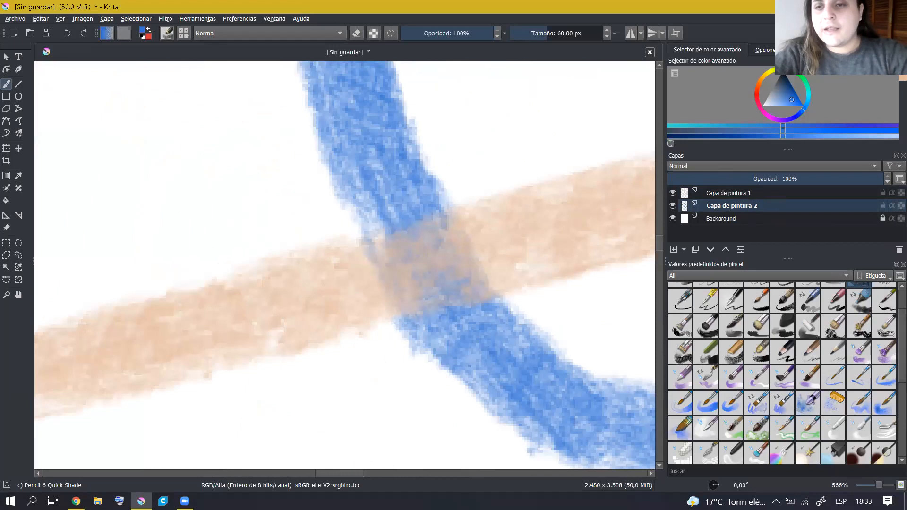
pyautogui.scroll(-9, 370, 174)
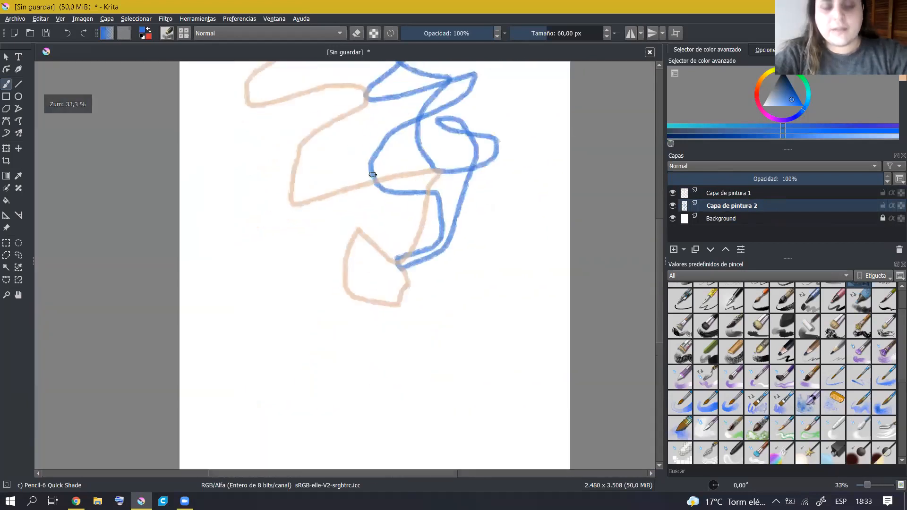
pyautogui.moveTo(402, 177); pyautogui.dragTo(407, 296)
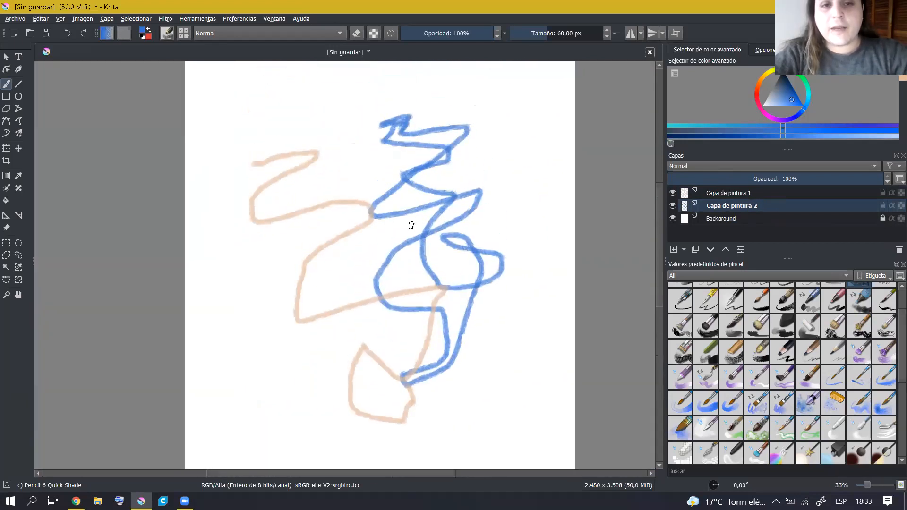
pyautogui.moveTo(415, 209); pyautogui.dragTo(416, 219)
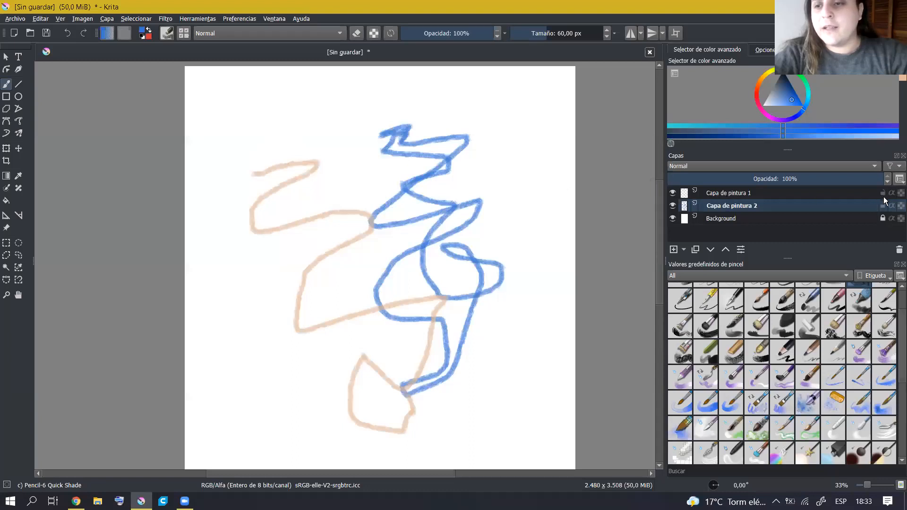
pyautogui.moveTo(419, 174)
pyautogui.mouseDown()
pyautogui.moveTo(420, 181)
pyautogui.moveTo(421, 143)
pyautogui.mouseUp()
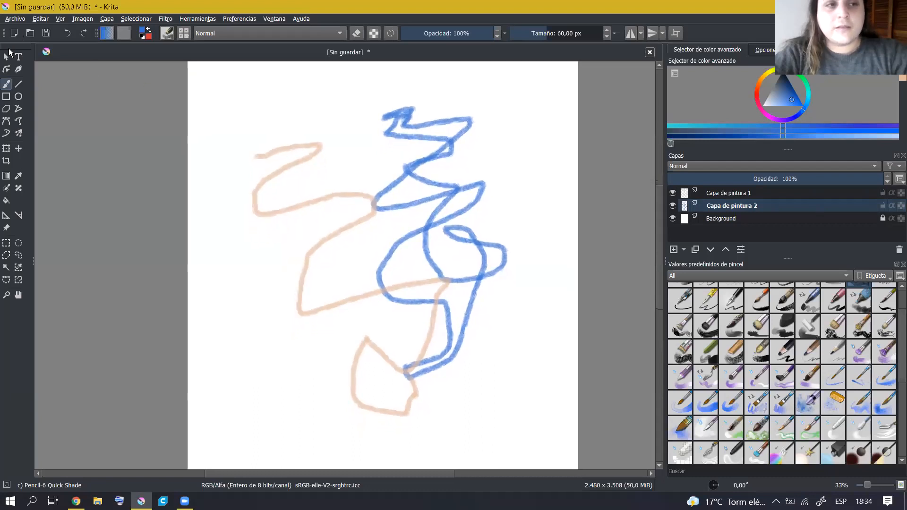
# Lower the opacity of Capa de pintura 1 to 17% and restore it to 100%.
pyautogui.click(6, 56)
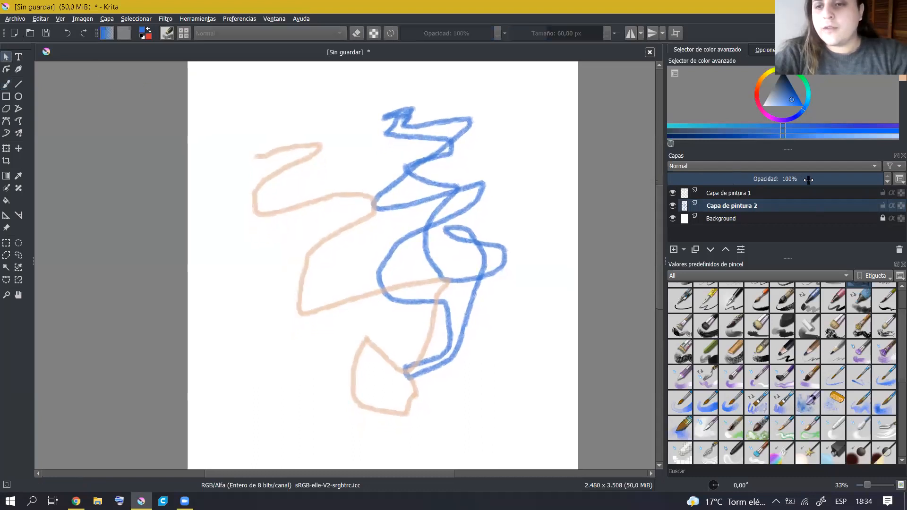
pyautogui.click(733, 194)
pyautogui.moveTo(807, 180); pyautogui.dragTo(755, 180)
pyautogui.scroll(5, 396, 211)
pyautogui.moveTo(396, 211); pyautogui.dragTo(555, 217)
pyautogui.click(756, 178)
pyautogui.moveTo(755, 178); pyautogui.dragTo(706, 178)
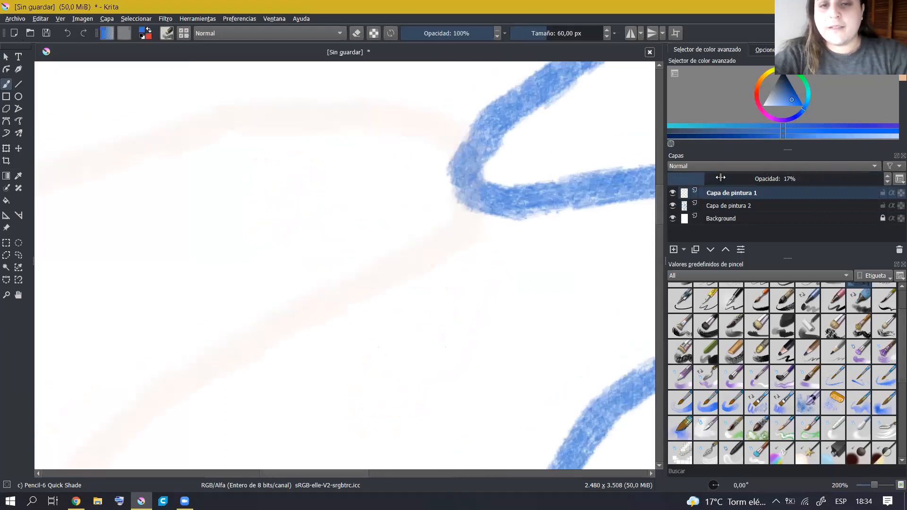
pyautogui.scroll(-2, 447, 180)
pyautogui.scroll(-5, 446, 179)
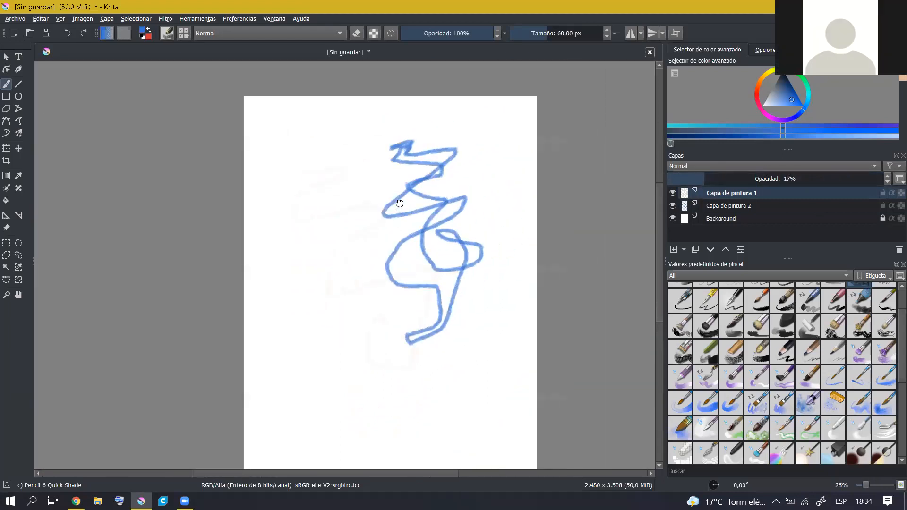
pyautogui.moveTo(741, 179); pyautogui.dragTo(897, 173)
pyautogui.scroll(-1, 452, 167)
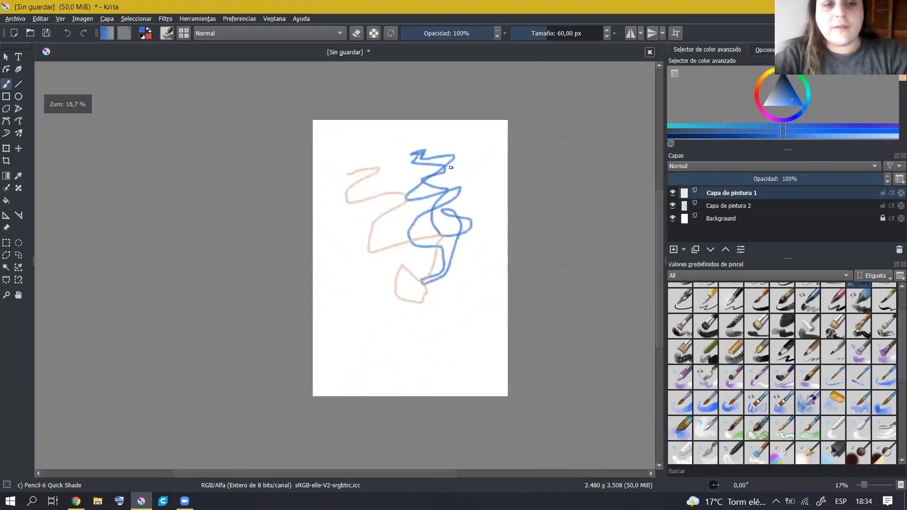
# Switch from the brush to the Select Shapes tool with the crossing peach and blue strokes enlarged.
pyautogui.scroll(2, 452, 167)
pyautogui.moveTo(461, 181); pyautogui.dragTo(473, 186)
pyautogui.click(7, 57)
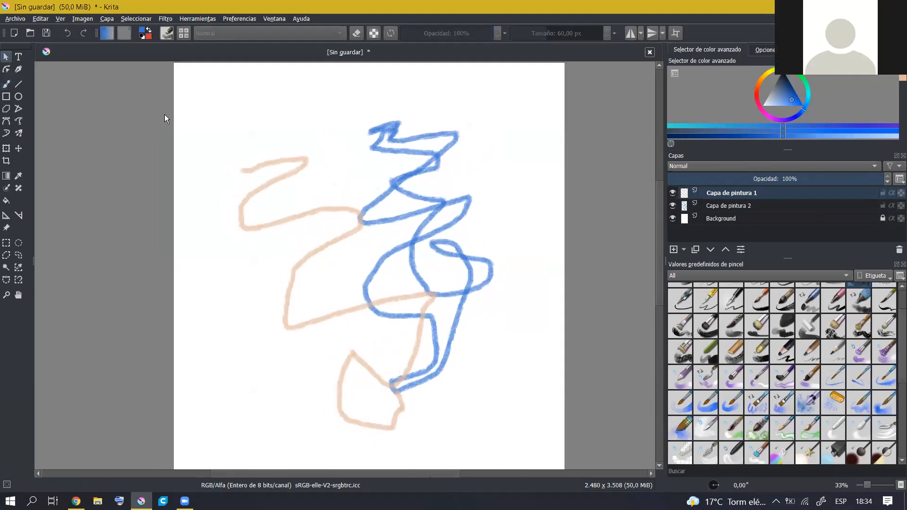
pyautogui.moveTo(154, 107); pyautogui.dragTo(164, 111)
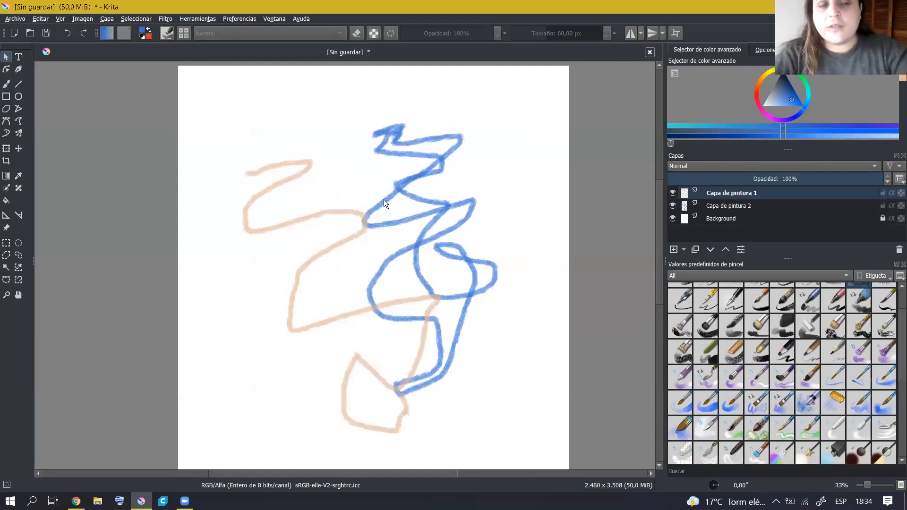
pyautogui.scroll(-1, 424, 220)
pyautogui.scroll(1, 425, 222)
pyautogui.moveTo(656, 195)
pyautogui.mouseDown()
pyautogui.moveTo(657, 182)
pyautogui.moveTo(660, 220)
pyautogui.moveTo(660, 191)
pyautogui.moveTo(663, 211)
pyautogui.moveTo(662, 200)
pyautogui.mouseUp()
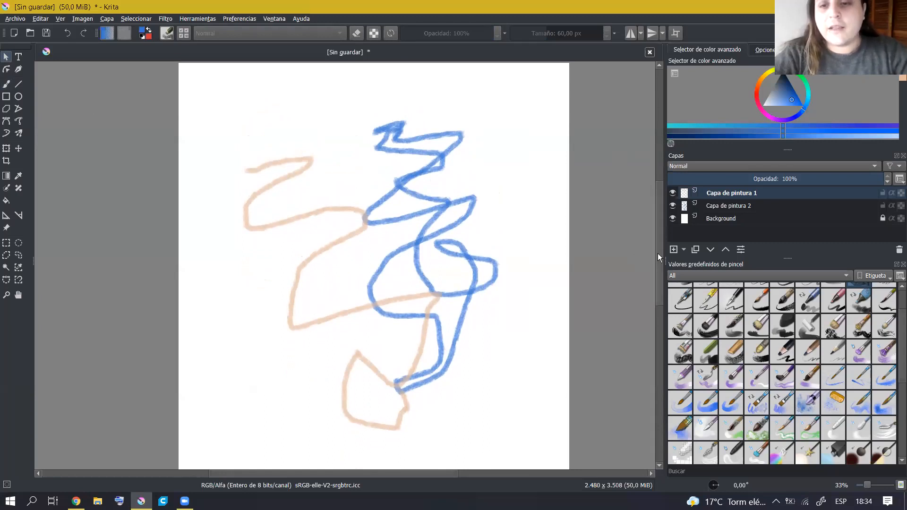
pyautogui.scroll(3, 658, 254)
pyautogui.scroll(-4, 660, 249)
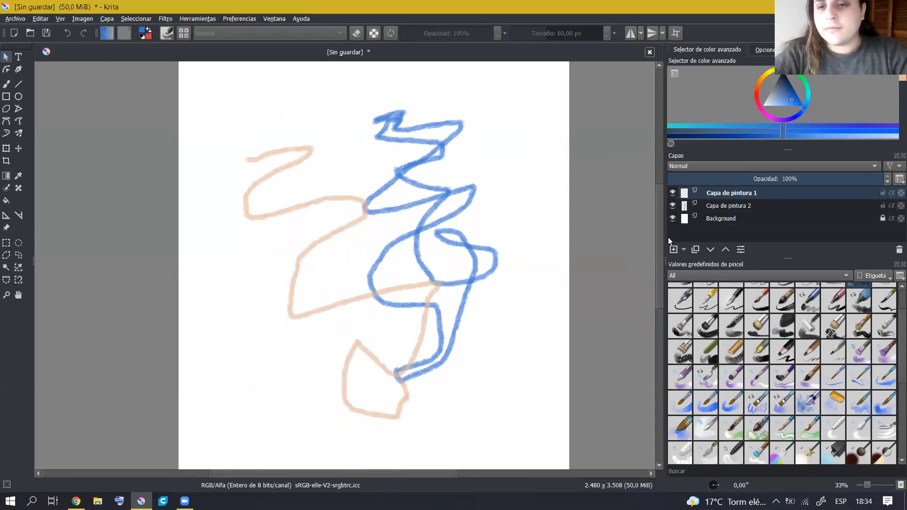
pyautogui.scroll(2, 659, 229)
pyautogui.scroll(-3, 661, 240)
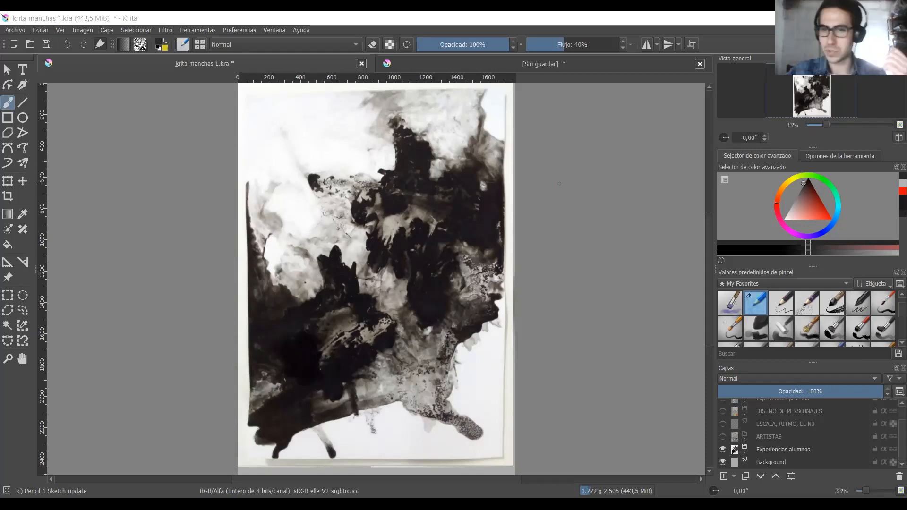
# Expand the Experiencias alumnos group and hide its uppermost layer to examine the watercolor and ink stain works beneath.
pyautogui.click(744, 452)
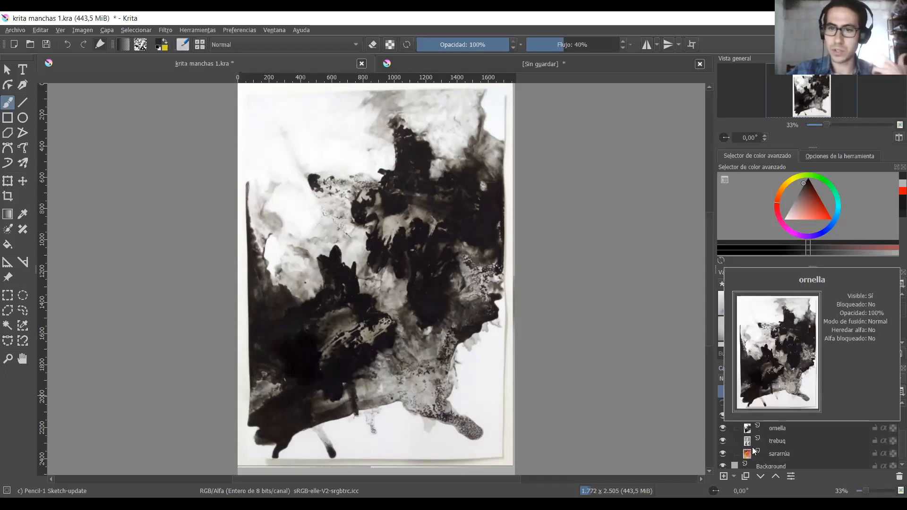
pyautogui.moveTo(721, 431)
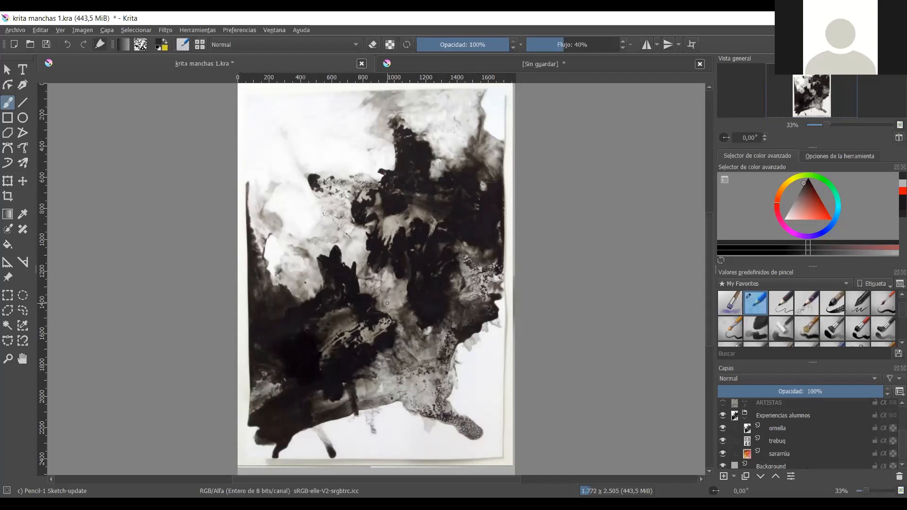
pyautogui.click(723, 428)
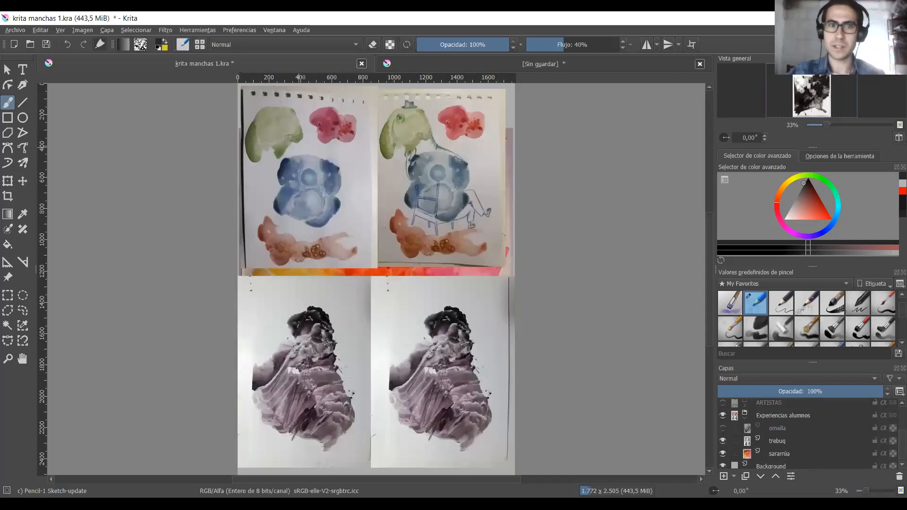
pyautogui.scroll(1, 324, 115)
pyautogui.scroll(1, 324, 116)
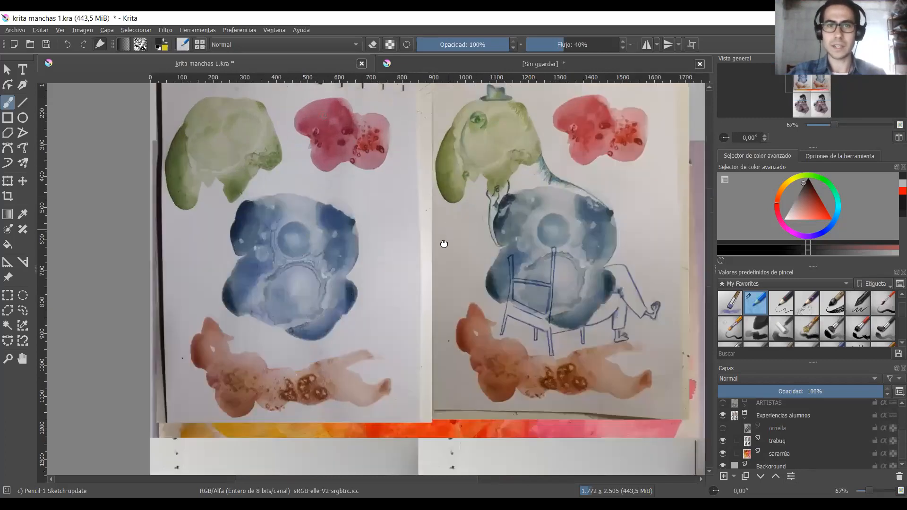
pyautogui.moveTo(449, 216); pyautogui.dragTo(438, 251)
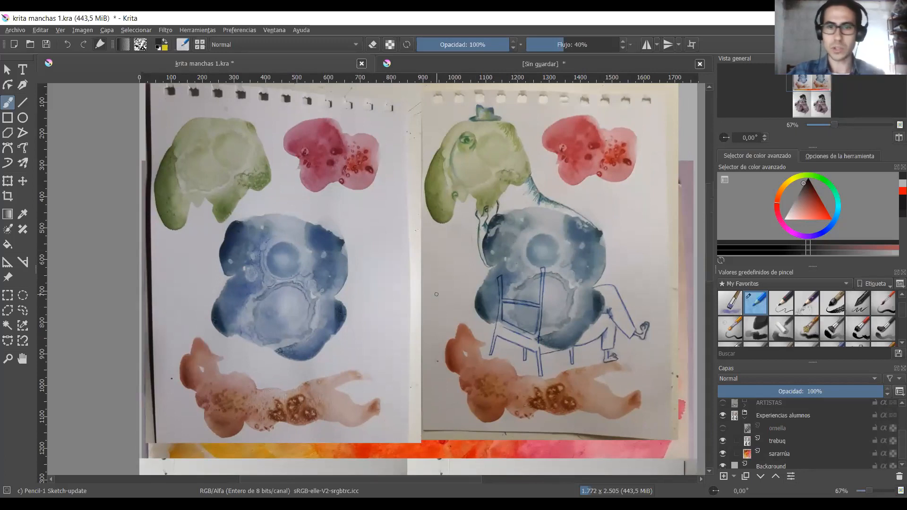
pyautogui.scroll(-3, 427, 414)
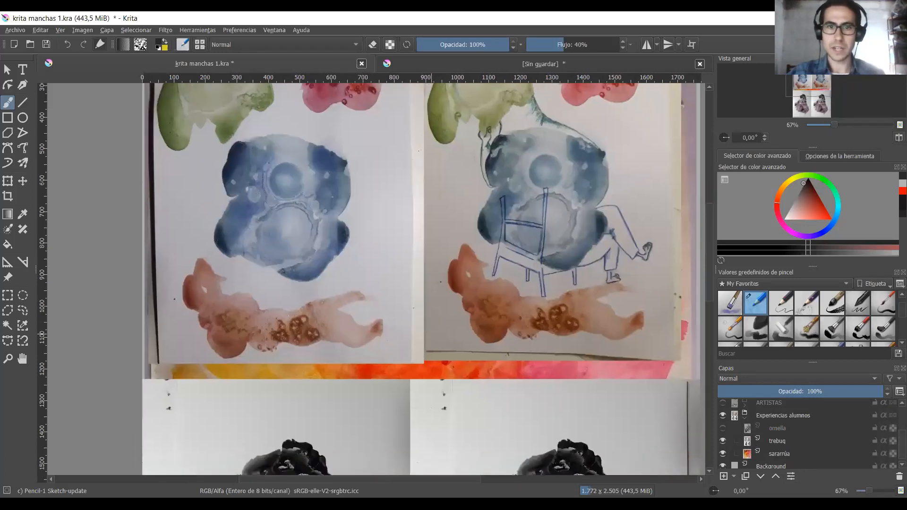
pyautogui.scroll(-11, 449, 220)
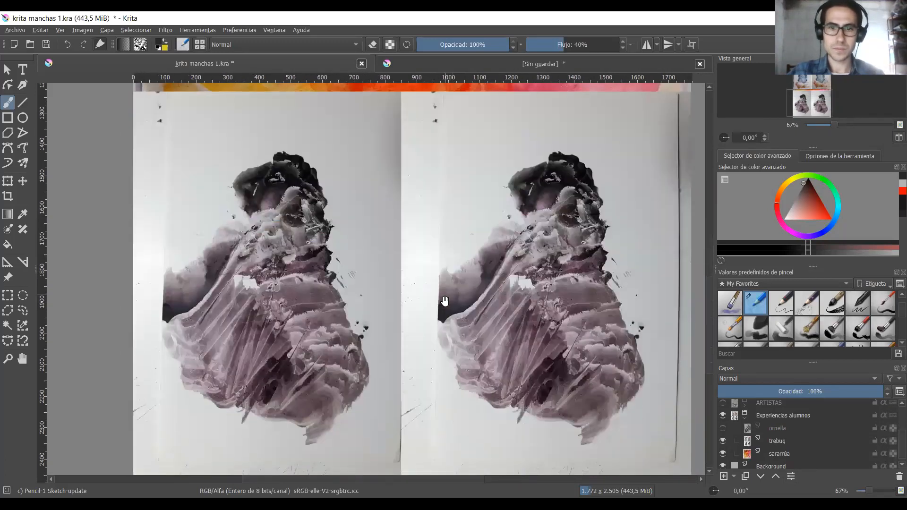
pyautogui.moveTo(445, 301); pyautogui.dragTo(438, 288)
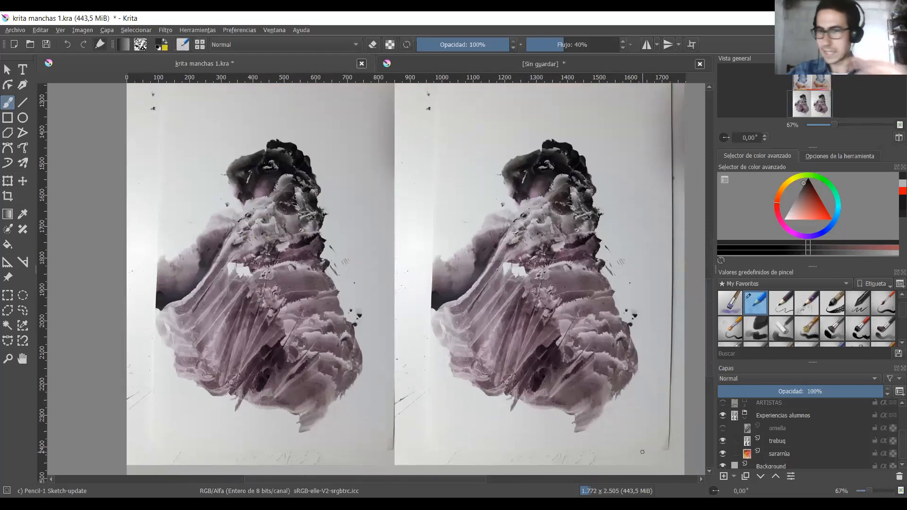
# Hide the middle layer of the Experiencias alumnos group and view the whole yellow, orange and pink watercolor.
pyautogui.click(723, 439)
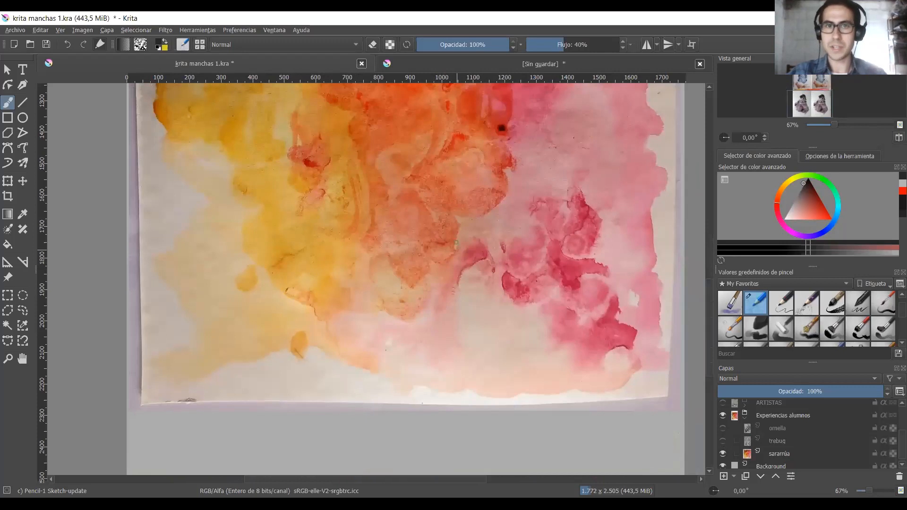
pyautogui.scroll(5, 449, 290)
pyautogui.scroll(3, 449, 287)
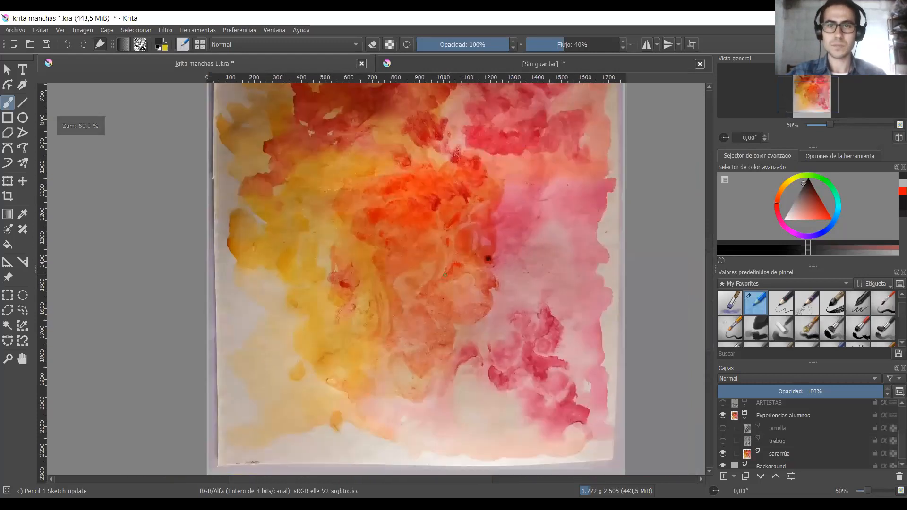
pyautogui.scroll(-2, 450, 287)
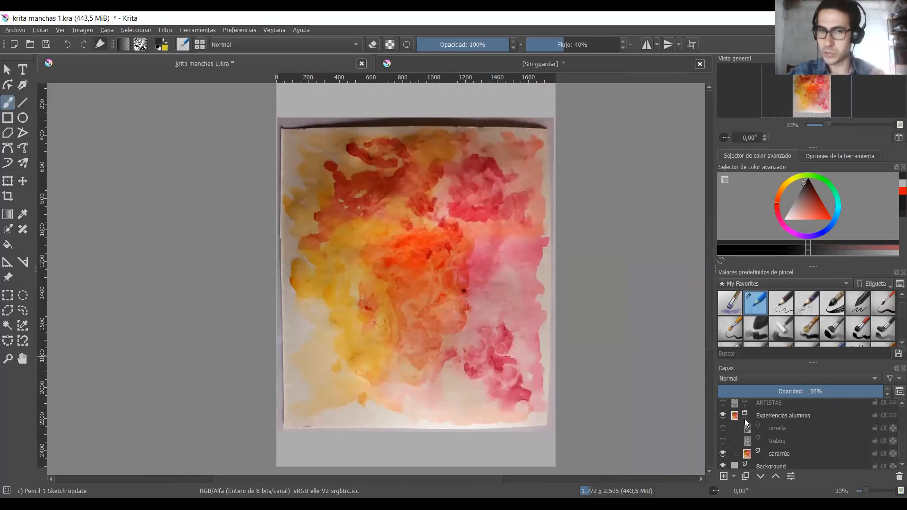
# Collapse the Experiencias alumnos group and hide it.
pyautogui.moveTo(745, 418)
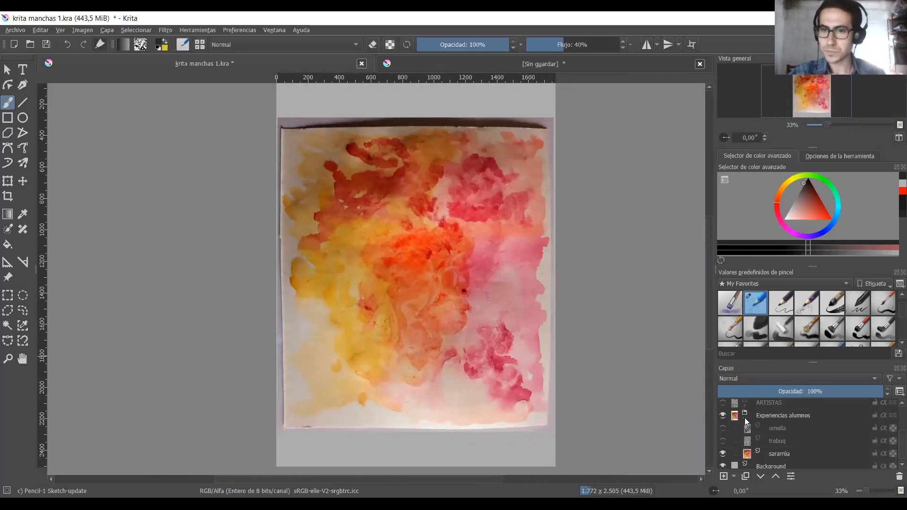
pyautogui.click(745, 418)
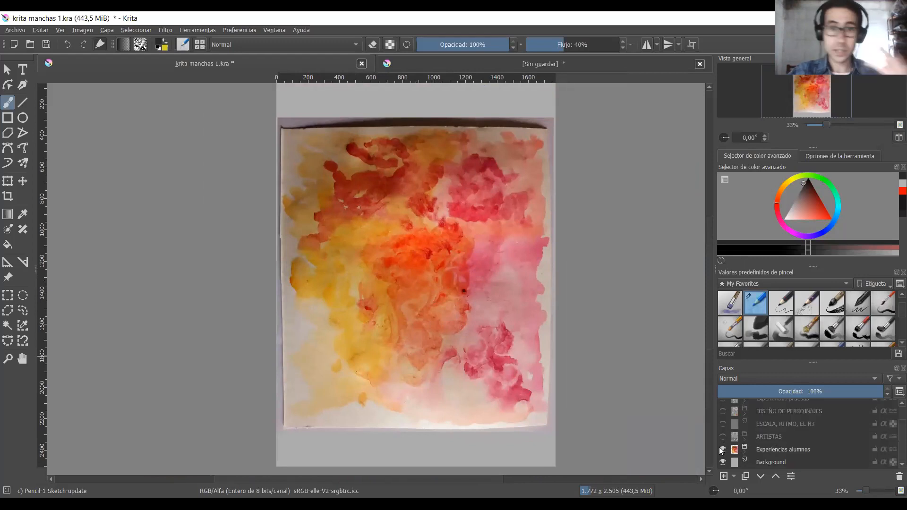
pyautogui.moveTo(839, 438)
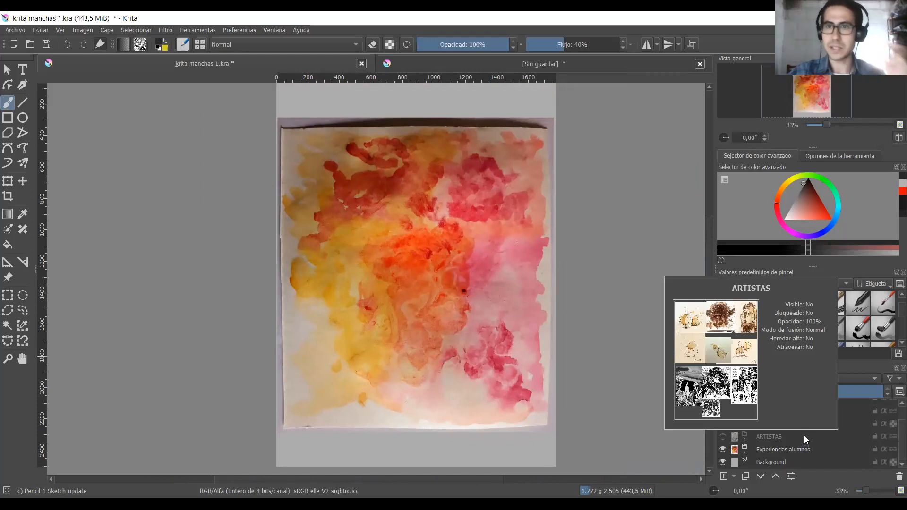
pyautogui.click(722, 451)
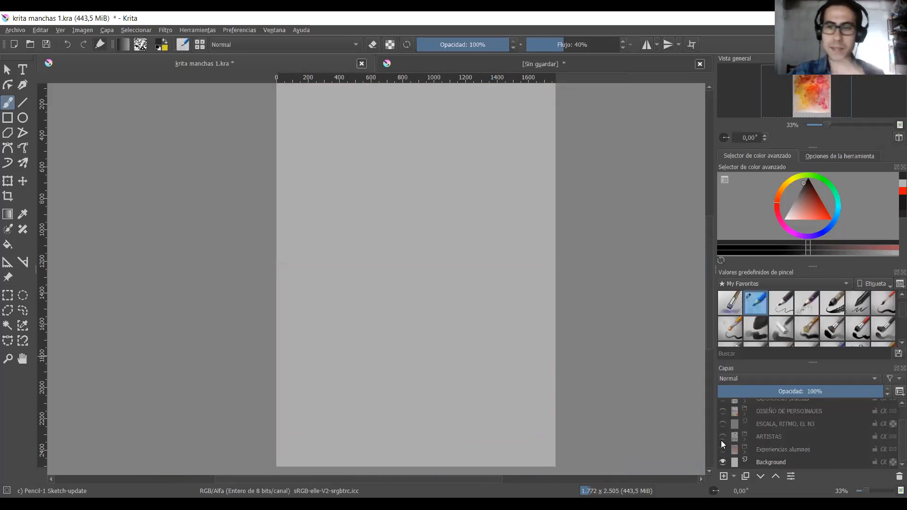
# Show the ARTISTAS group and look over its coffee-stain drawings and black-and-white comic pages.
pyautogui.moveTo(721, 438)
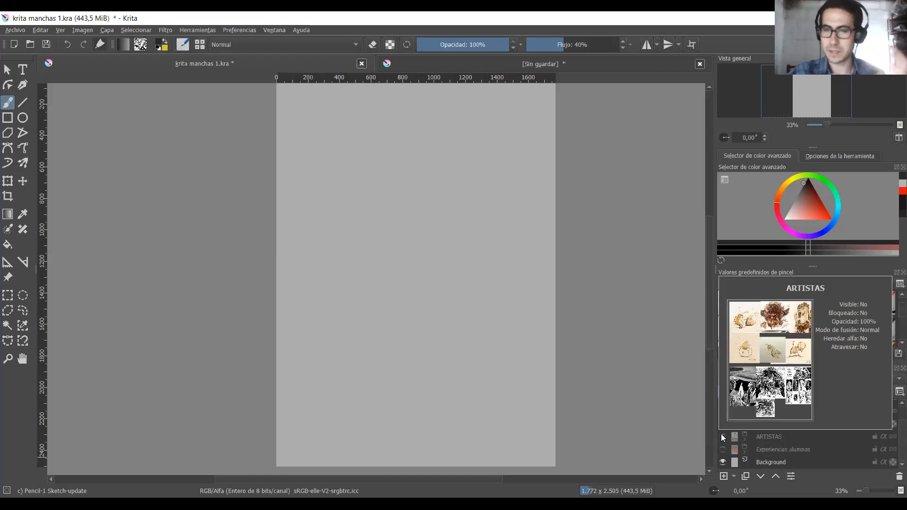
pyautogui.click(722, 435)
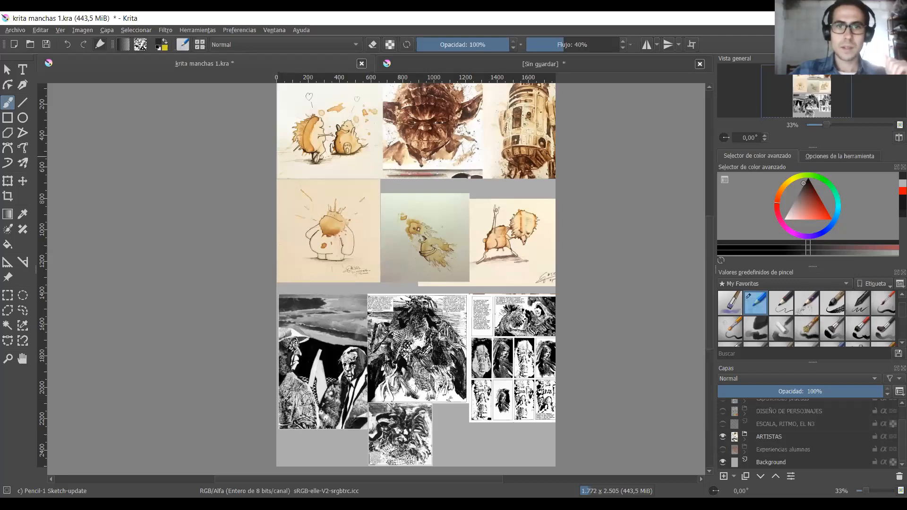
pyautogui.hotkey('alt', 'Tab')
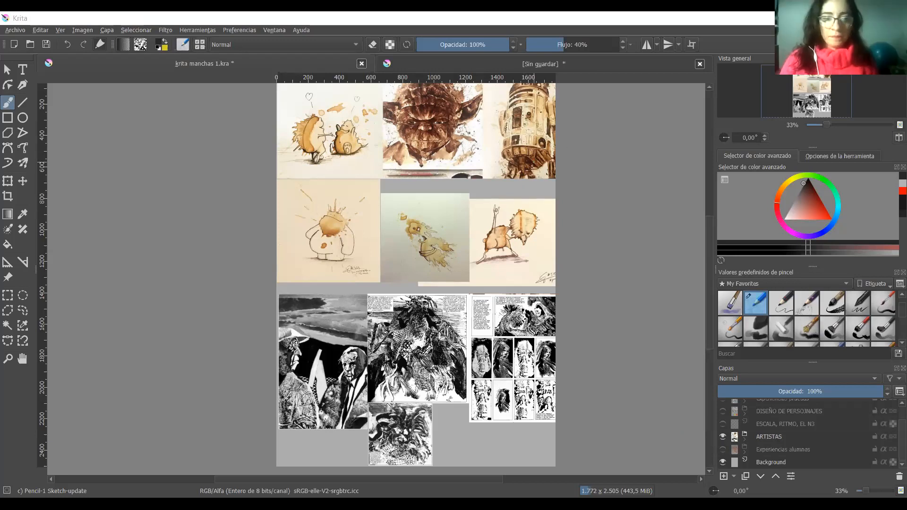
pyautogui.moveTo(480, 133); pyautogui.dragTo(480, 142)
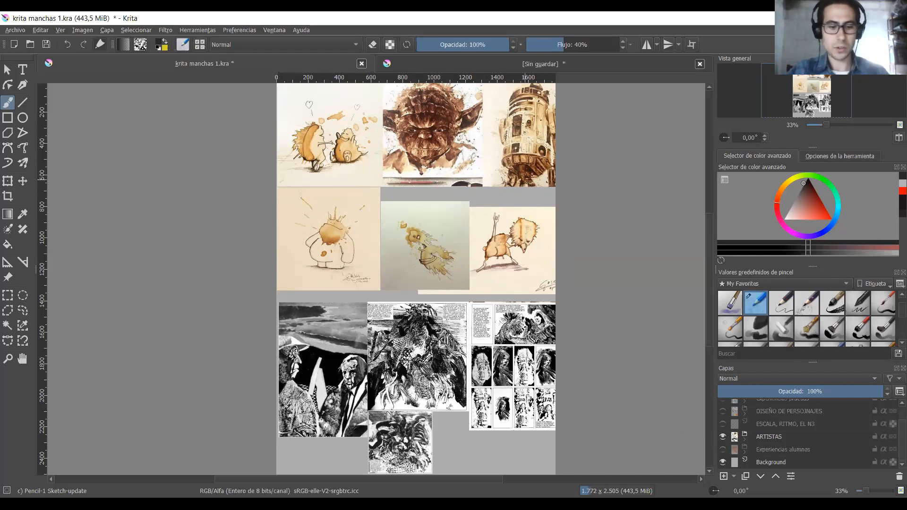
pyautogui.scroll(2, 472, 293)
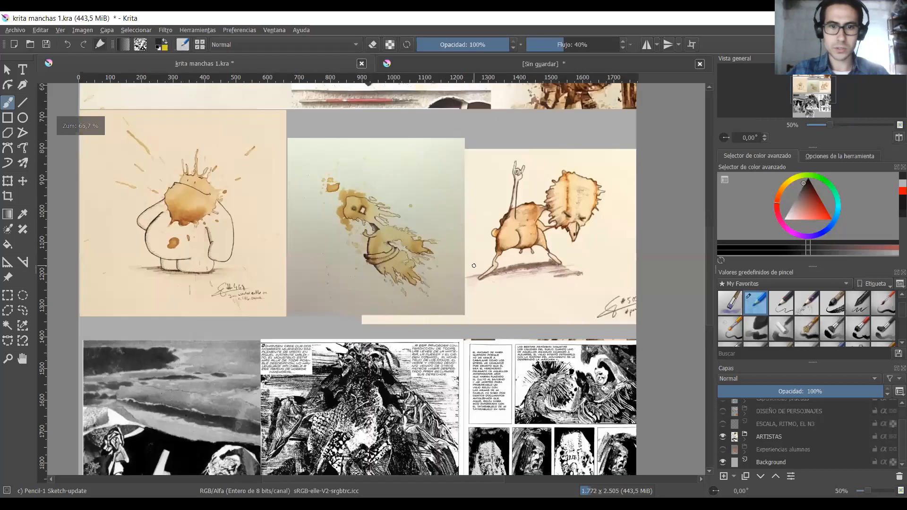
pyautogui.scroll(-3, 494, 284)
pyautogui.scroll(-3, 481, 241)
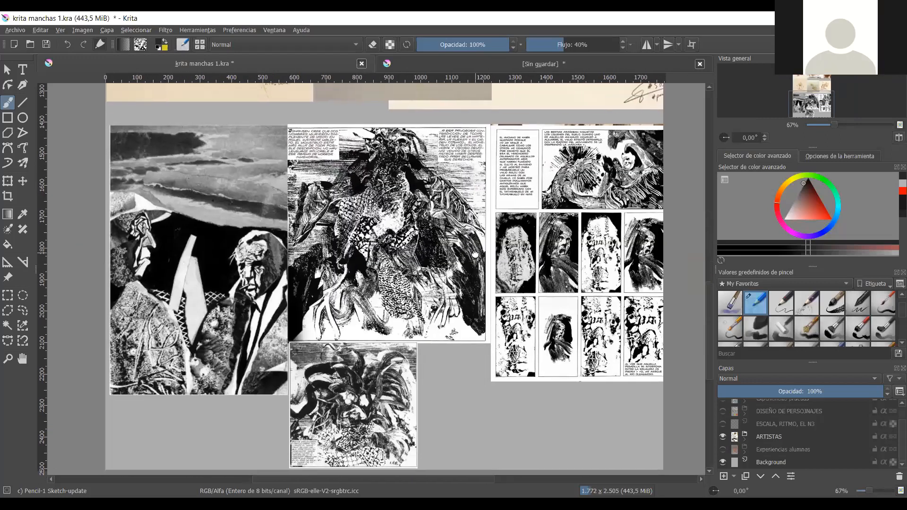
pyautogui.moveTo(475, 254); pyautogui.dragTo(476, 258)
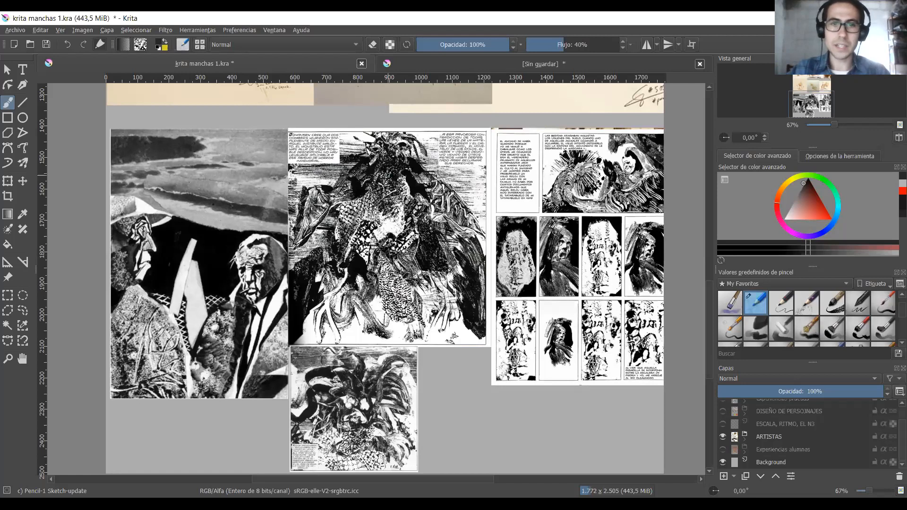
# Examine the ink textures of the black-and-white comic pages closely, from the winged monster to the small face panels and the portraits.
pyautogui.scroll(1, 392, 179)
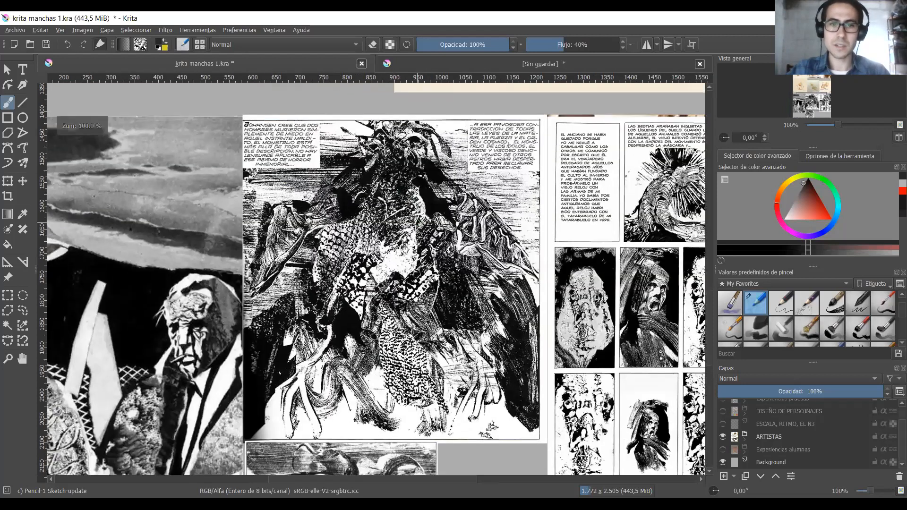
pyautogui.scroll(1, 392, 180)
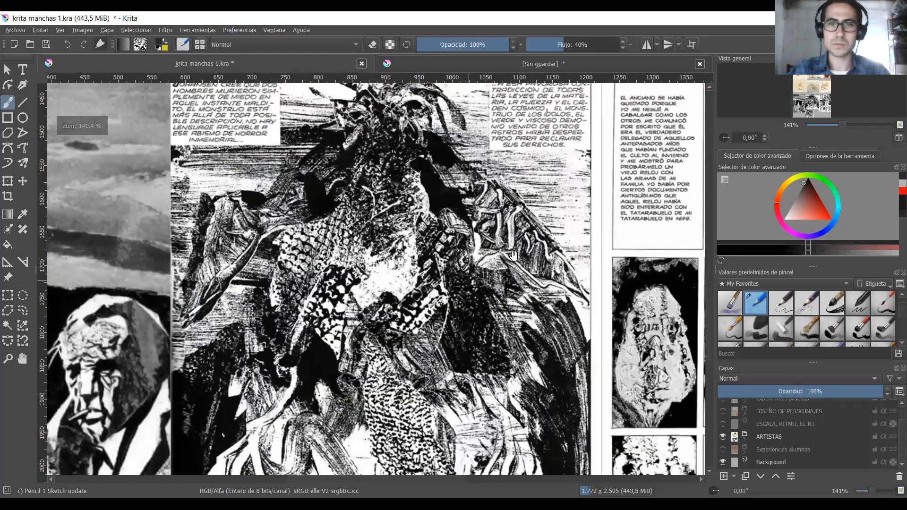
pyautogui.moveTo(513, 258); pyautogui.dragTo(504, 285)
pyautogui.moveTo(559, 309); pyautogui.dragTo(422, 294)
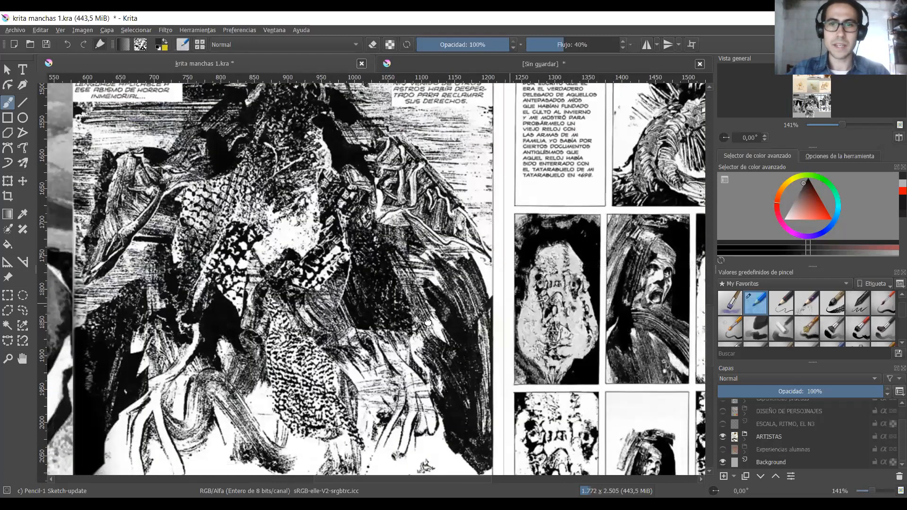
pyautogui.moveTo(512, 326); pyautogui.dragTo(416, 321)
pyautogui.moveTo(480, 338); pyautogui.dragTo(401, 267)
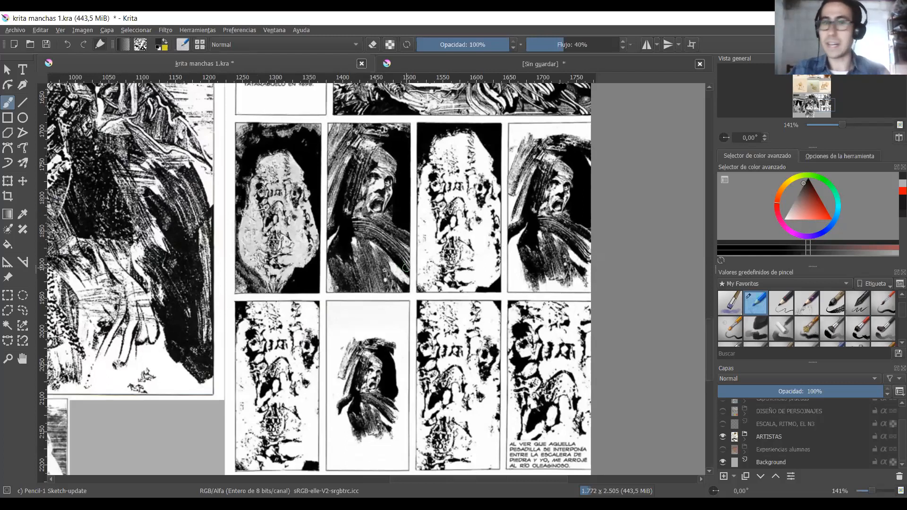
pyautogui.scroll(-1, 318, 257)
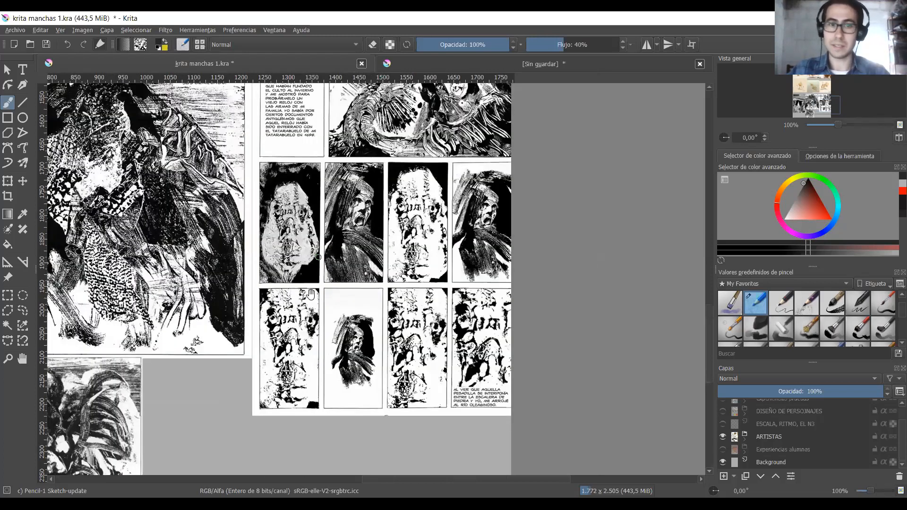
pyautogui.moveTo(310, 298); pyautogui.dragTo(357, 278)
pyautogui.moveTo(314, 323); pyautogui.dragTo(421, 277)
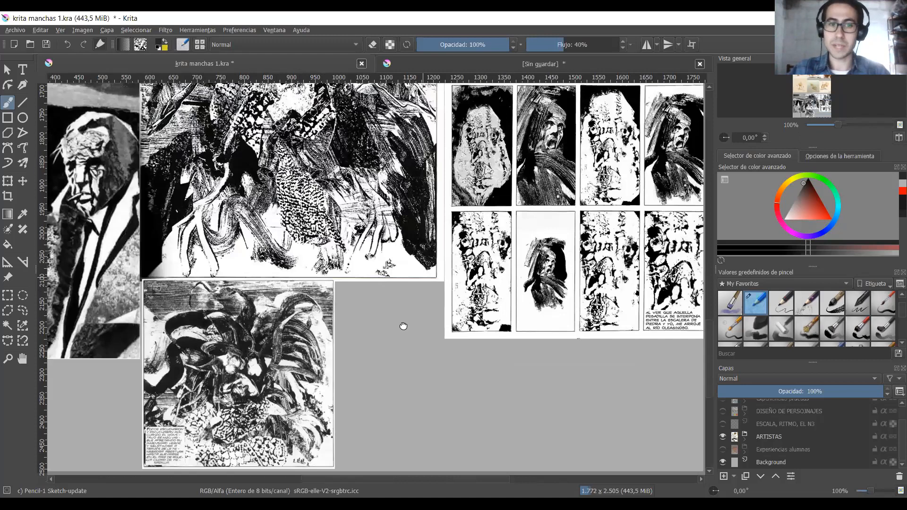
pyautogui.moveTo(322, 350); pyautogui.dragTo(471, 354)
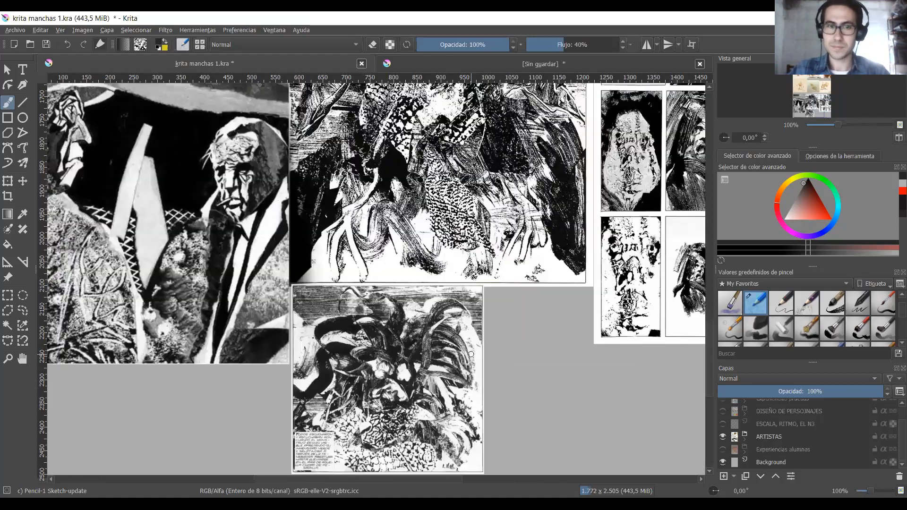
pyautogui.scroll(-1, 468, 357)
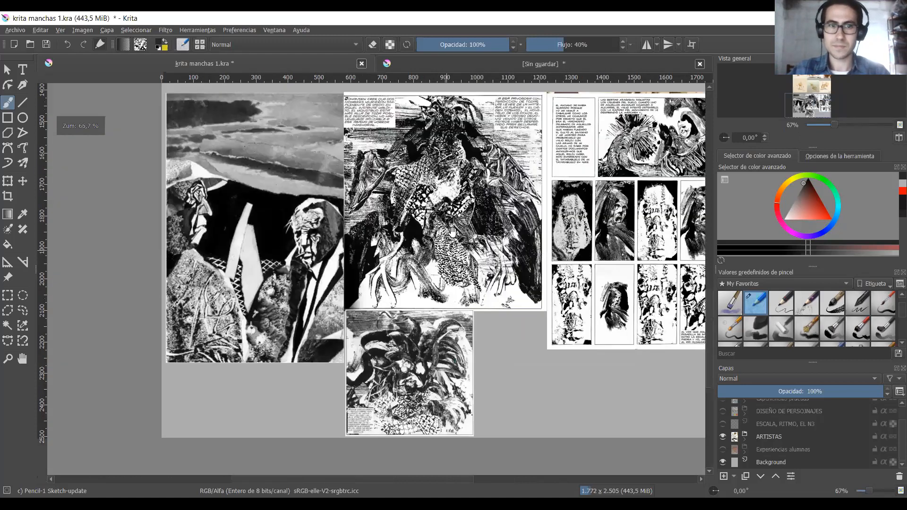
# Examine the coffee-stain drawings above the comic pages, from the stain creatures to the brown portrait and robot paintings.
pyautogui.moveTo(457, 223); pyautogui.dragTo(436, 274)
pyautogui.moveTo(488, 143); pyautogui.dragTo(444, 255)
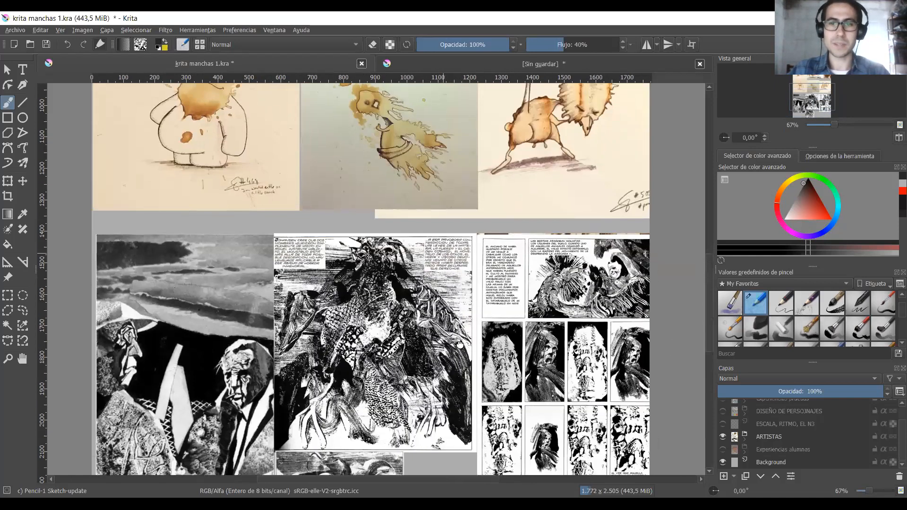
pyautogui.moveTo(447, 314); pyautogui.dragTo(447, 474)
pyautogui.moveTo(446, 246); pyautogui.dragTo(445, 308)
pyautogui.moveTo(423, 265); pyautogui.dragTo(426, 301)
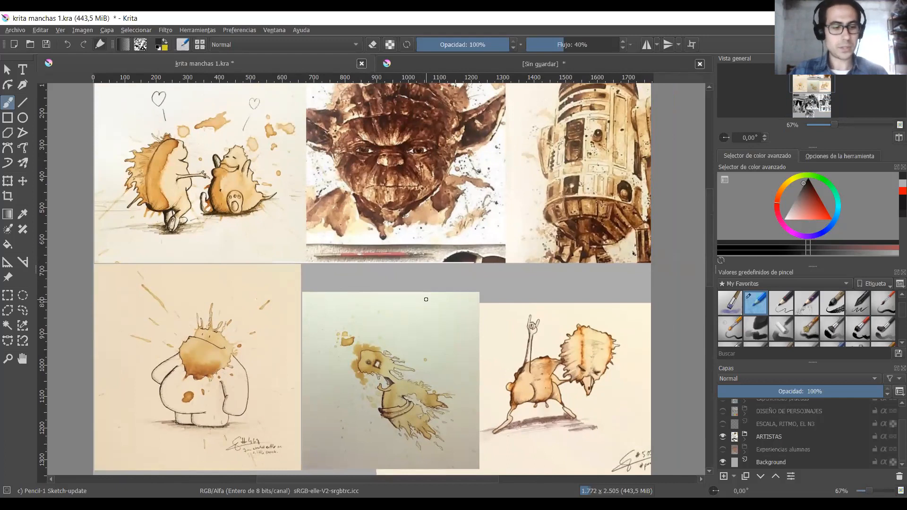
pyautogui.moveTo(171, 139)
pyautogui.mouseDown()
pyautogui.moveTo(168, 341)
pyautogui.moveTo(282, 381)
pyautogui.moveTo(553, 374)
pyautogui.mouseUp()
pyautogui.hotkey('ctrl', 'z')
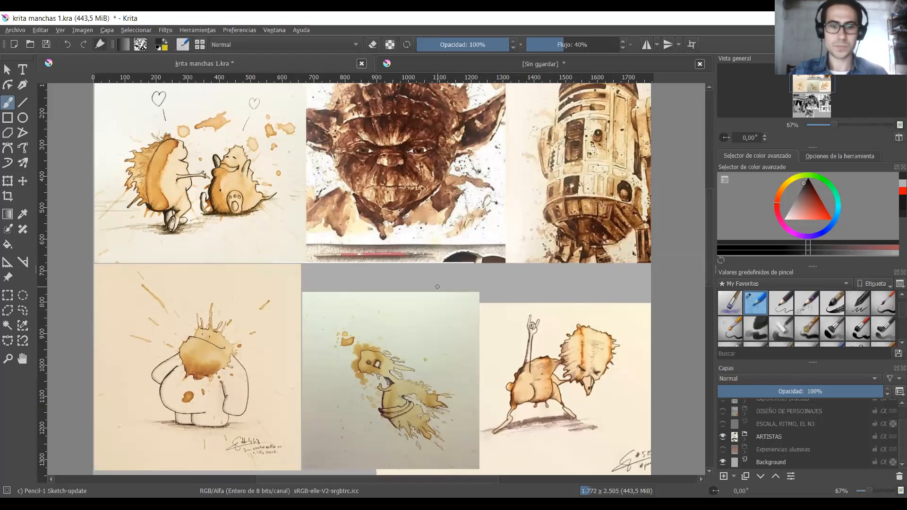
pyautogui.scroll(-1, 438, 287)
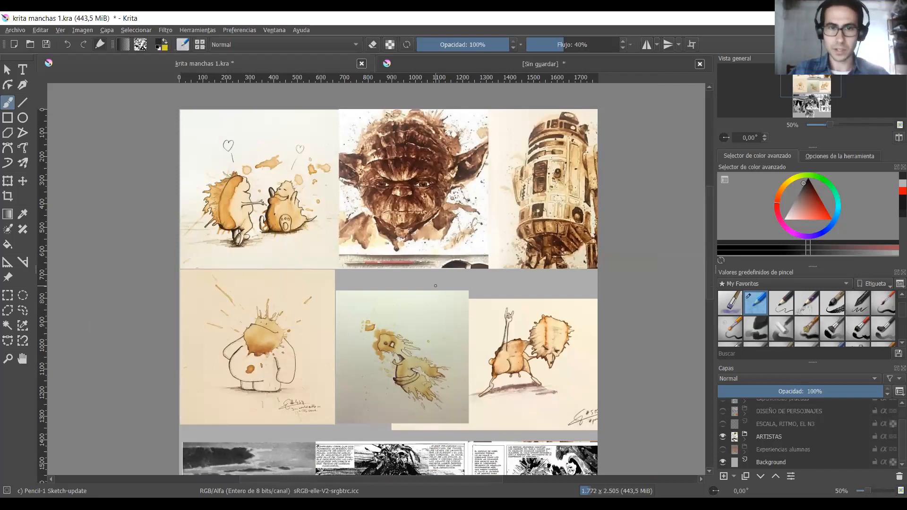
# Expand the ARTISTAS group, hide its coffee-stain and comic layer, and show the ciruelo y vincent bal layer of painted stones.
pyautogui.click(745, 439)
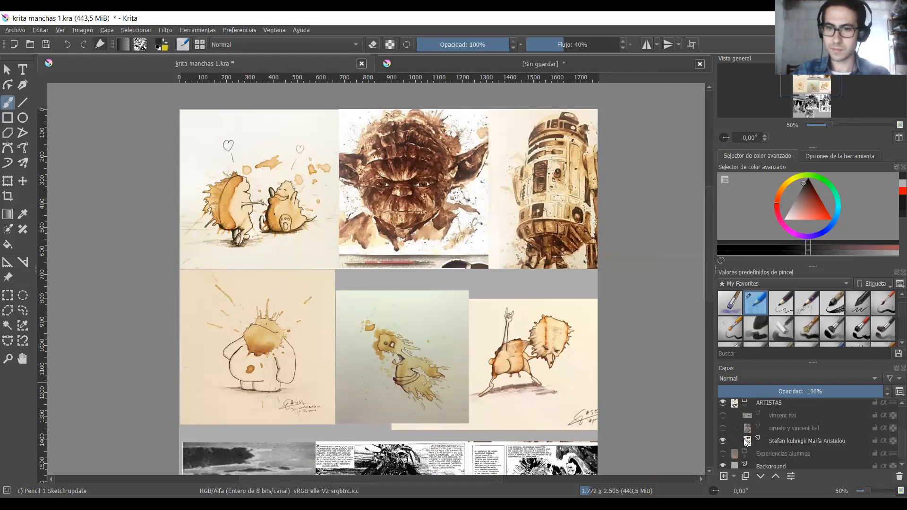
pyautogui.click(723, 441)
pyautogui.click(723, 429)
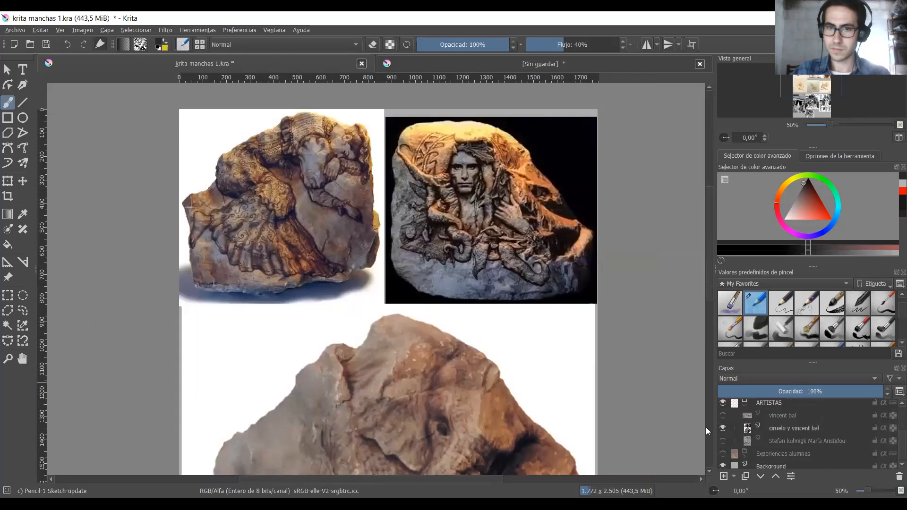
pyautogui.scroll(-1, 278, 291)
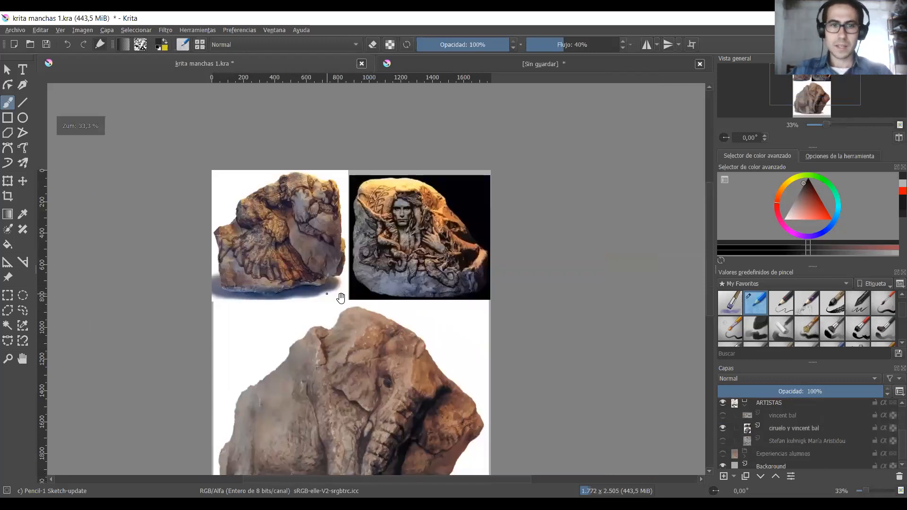
pyautogui.moveTo(374, 310)
pyautogui.mouseDown()
pyautogui.moveTo(378, 267)
pyautogui.moveTo(390, 259)
pyautogui.moveTo(402, 280)
pyautogui.mouseUp()
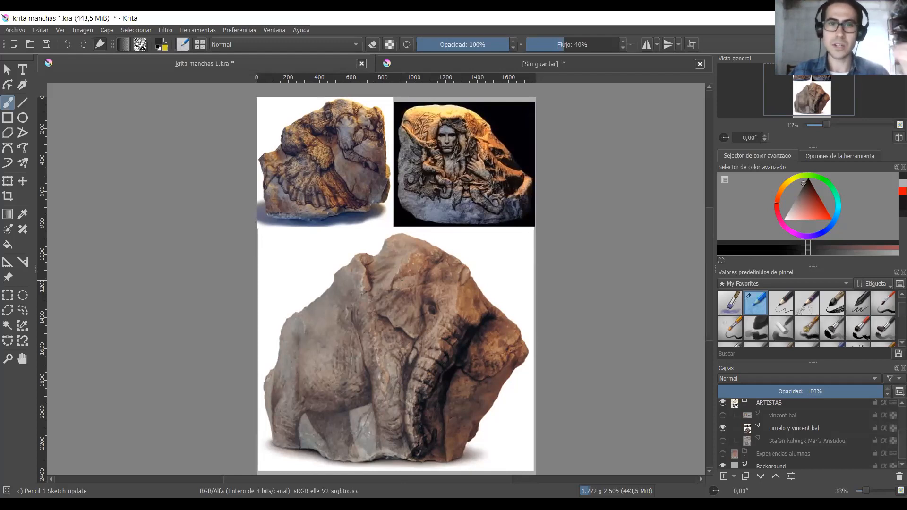
# Examine the painted stones closely, from the reclining woman and the long-haired figure down to the elephant.
pyautogui.press('+')
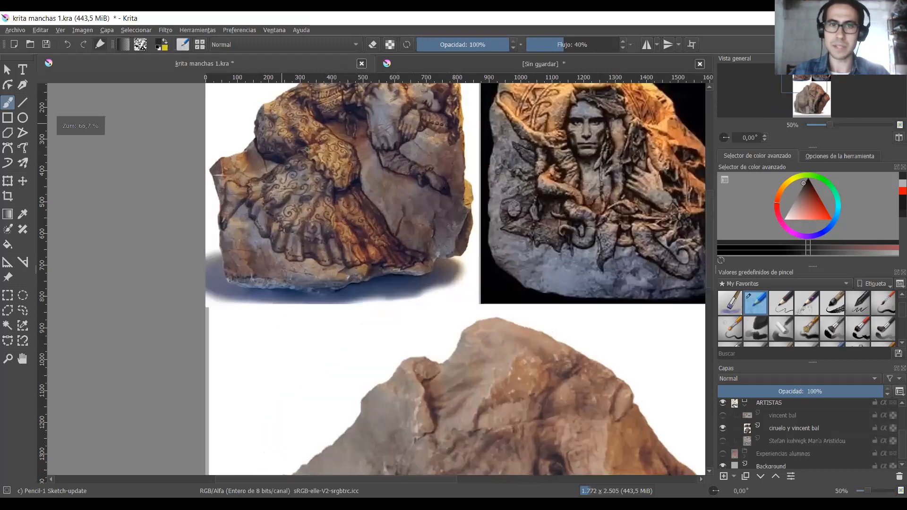
pyautogui.press('+')
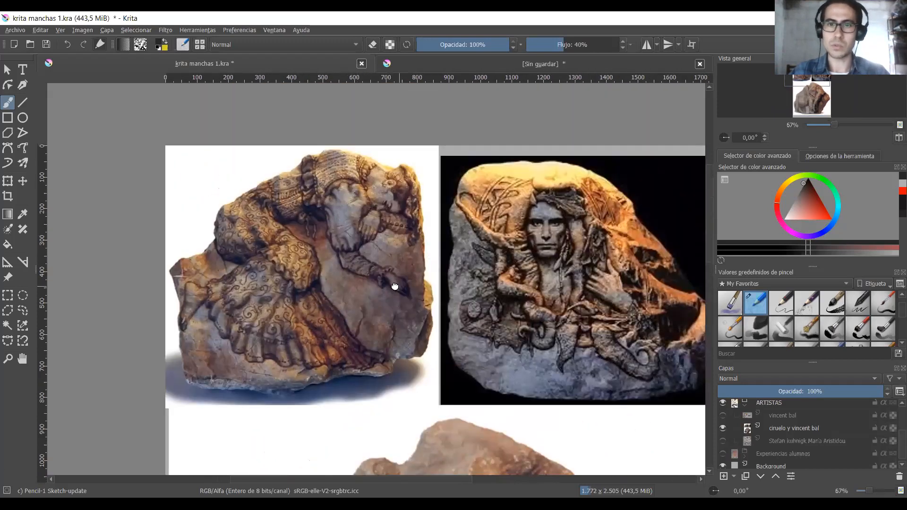
pyautogui.moveTo(399, 287); pyautogui.dragTo(360, 288)
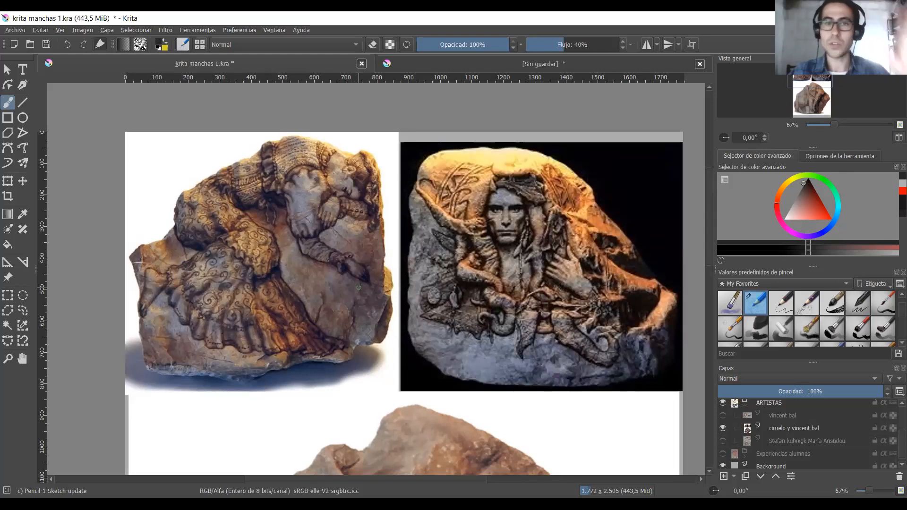
pyautogui.moveTo(421, 367); pyautogui.dragTo(442, 333)
pyautogui.moveTo(443, 376); pyautogui.dragTo(469, 254)
pyautogui.moveTo(471, 331); pyautogui.dragTo(474, 288)
pyautogui.scroll(-1, 474, 286)
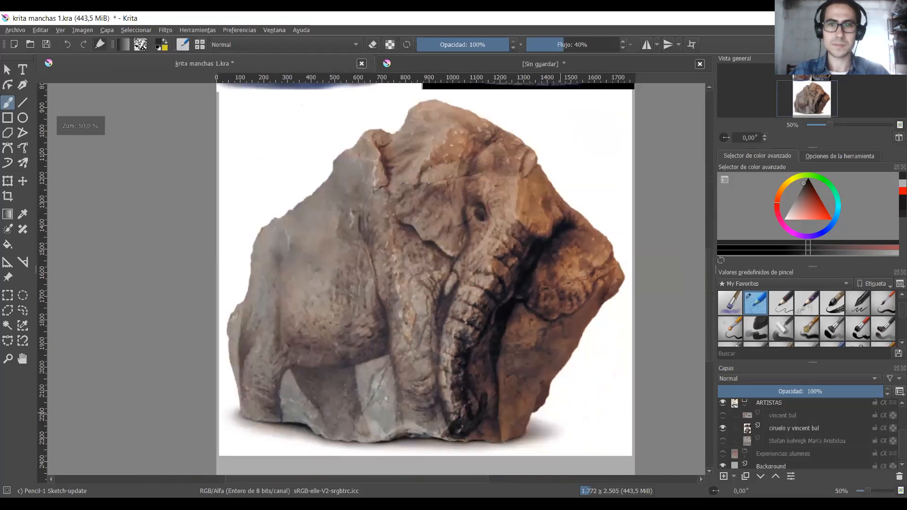
pyautogui.moveTo(479, 258); pyautogui.dragTo(474, 280)
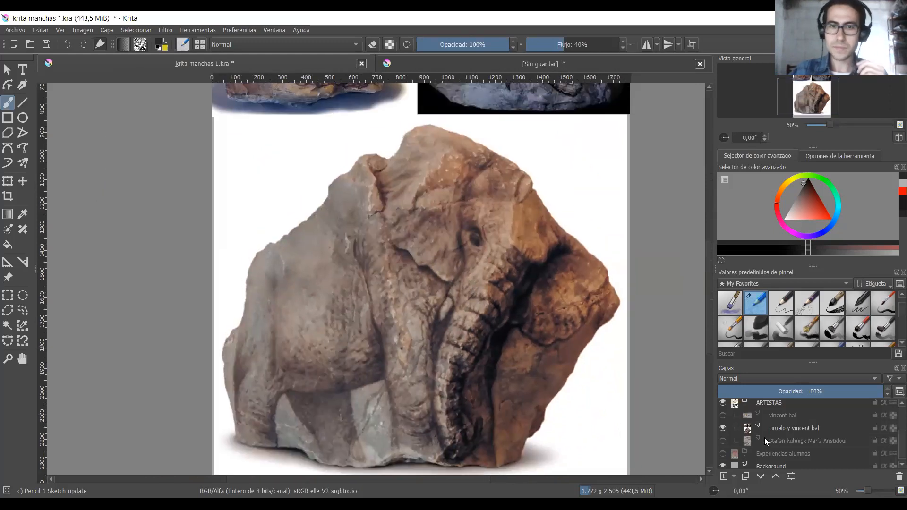
# Hide the painted stones layer, show the vincent bal layer, and look over its orange-peel and bird shadow drawings.
pyautogui.click(722, 428)
pyautogui.click(724, 417)
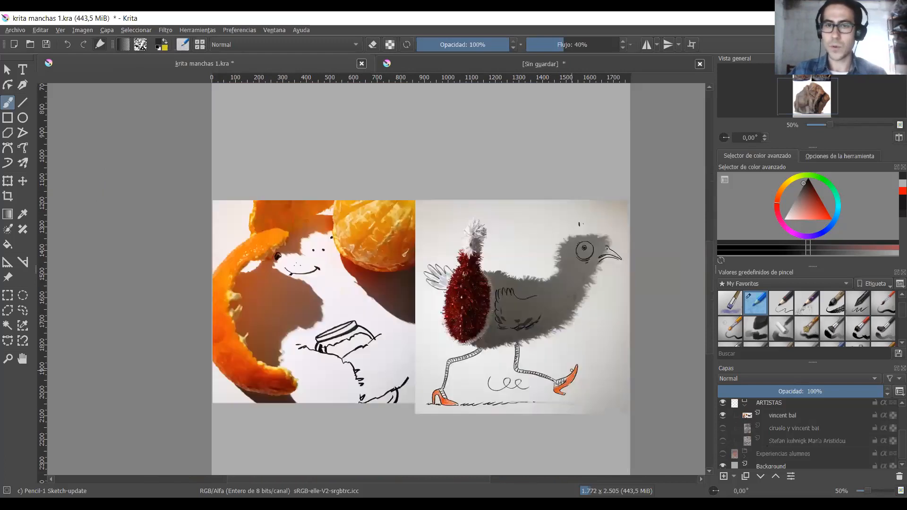
pyautogui.scroll(-2, 530, 350)
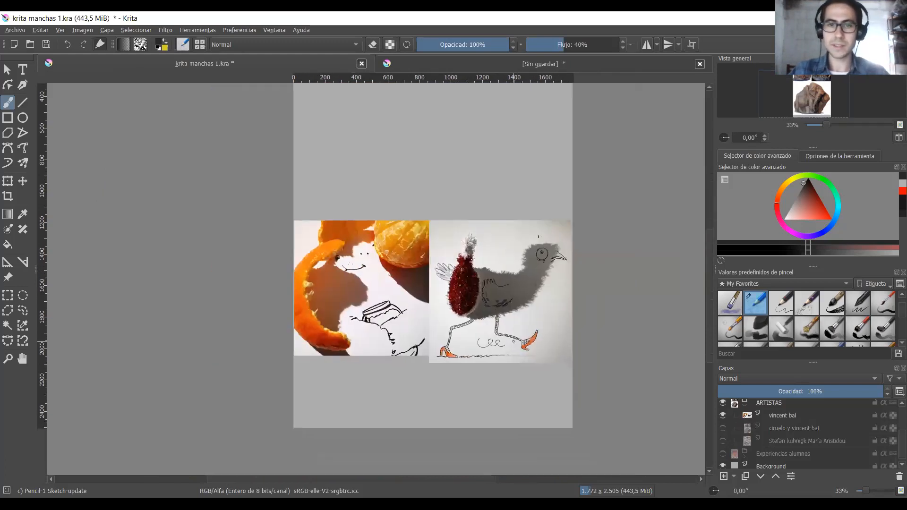
pyautogui.scroll(2, 477, 352)
pyautogui.scroll(1, 437, 335)
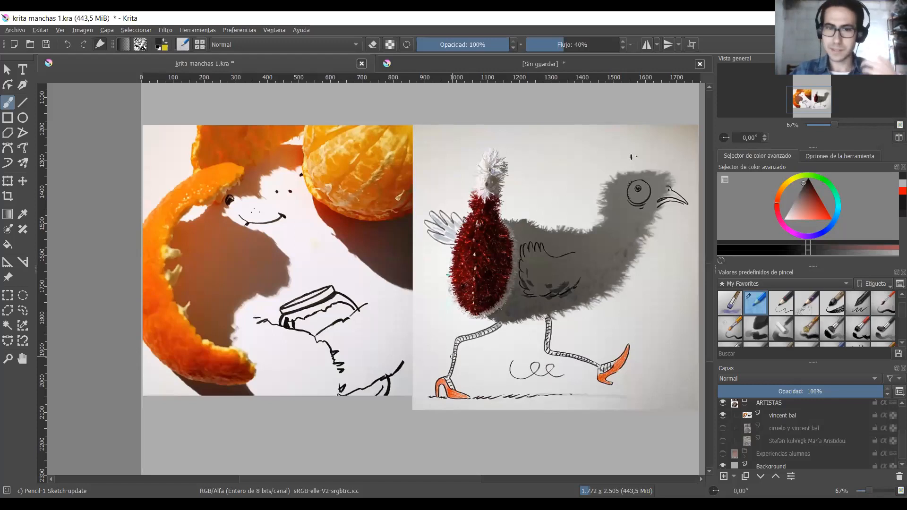
pyautogui.scroll(-1, 452, 356)
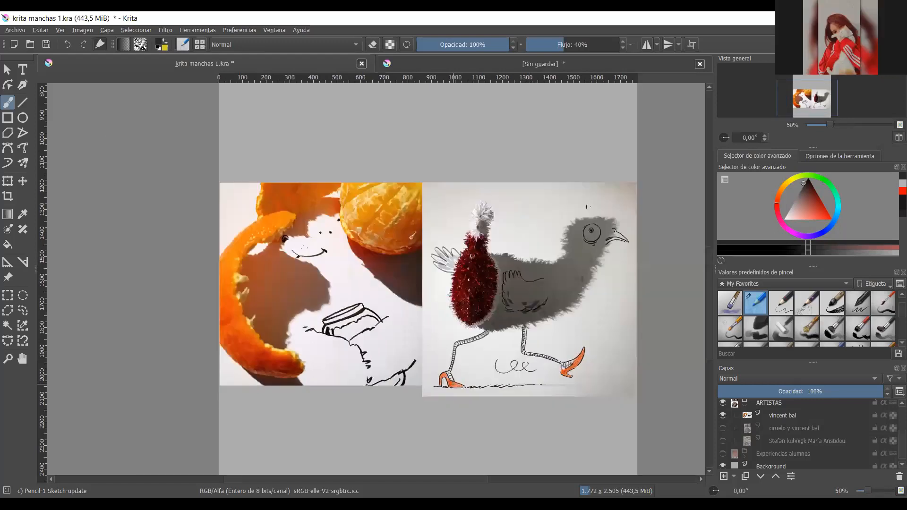
pyautogui.scroll(-1, 416, 403)
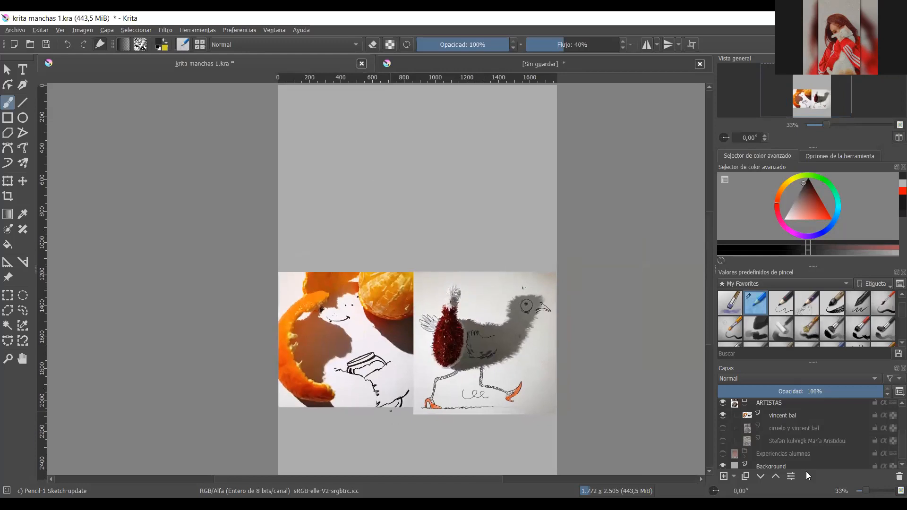
# Collapse and hide the ARTISTAS group, and add a new paint layer above the layer groups.
pyautogui.click(745, 404)
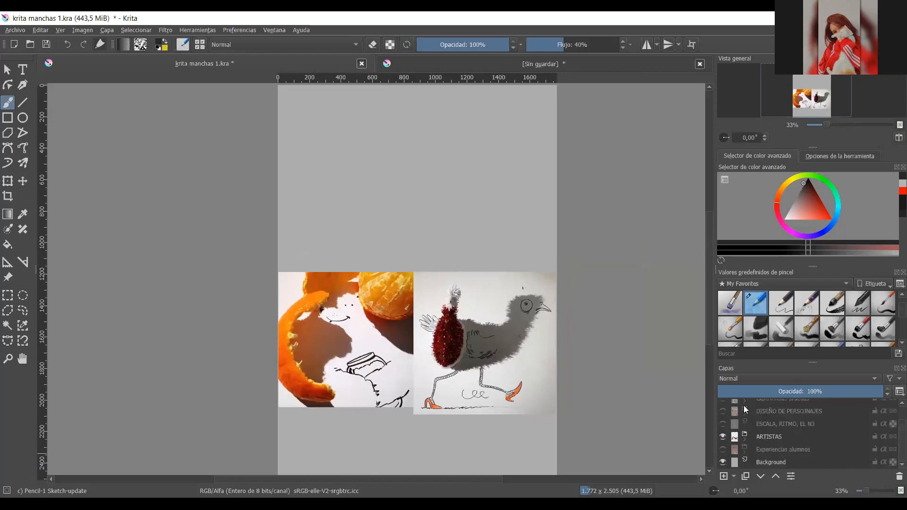
pyautogui.click(721, 438)
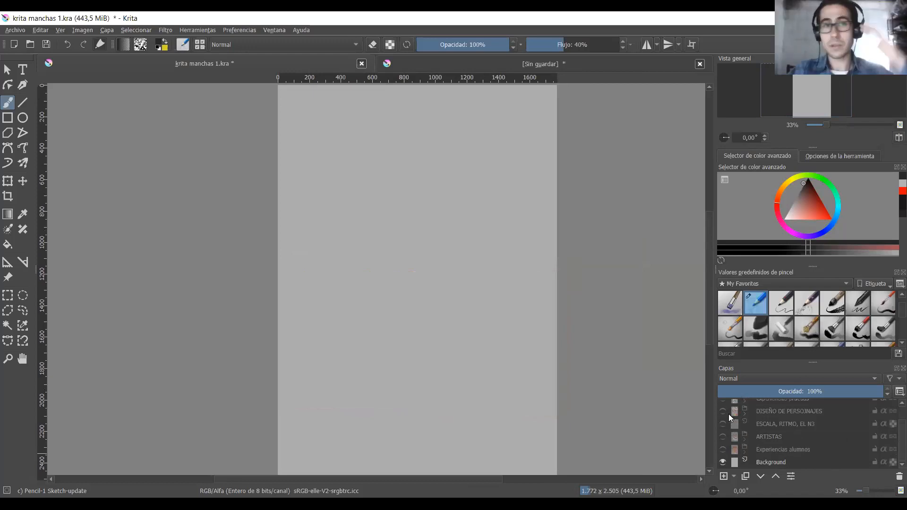
pyautogui.moveTo(729, 414)
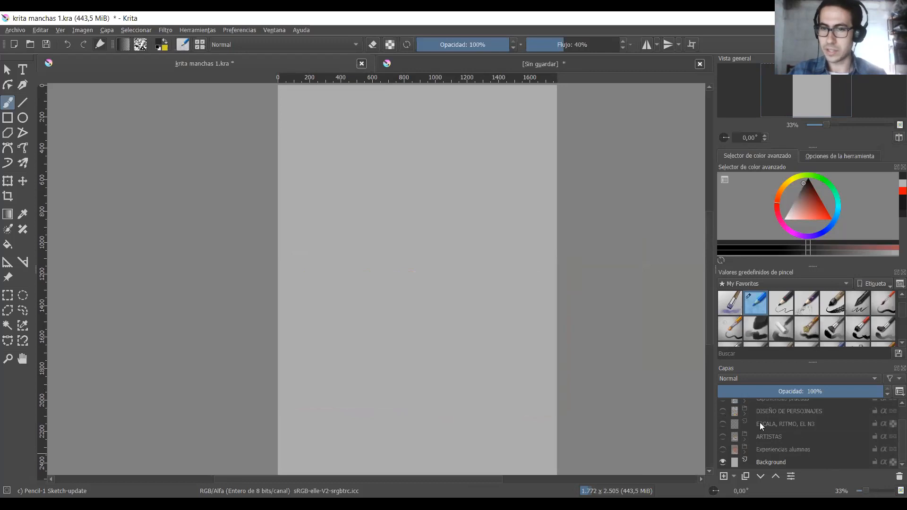
pyautogui.press('Insert')
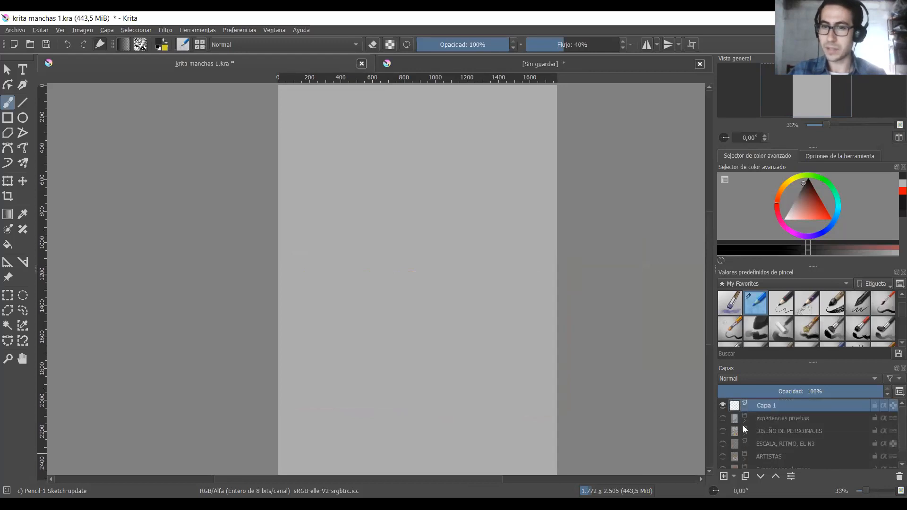
# Show and expand the experiencias pruebas group and look over its two blue watercolor stains.
pyautogui.click(723, 419)
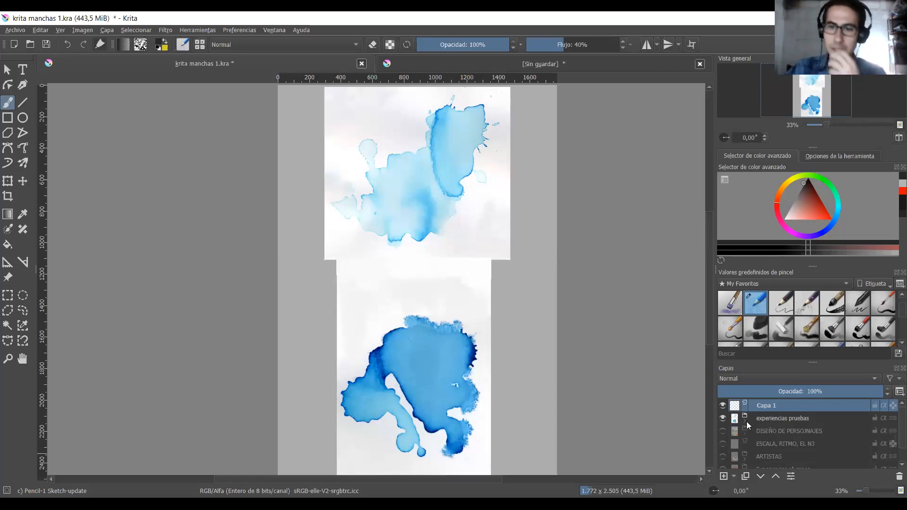
pyautogui.click(743, 422)
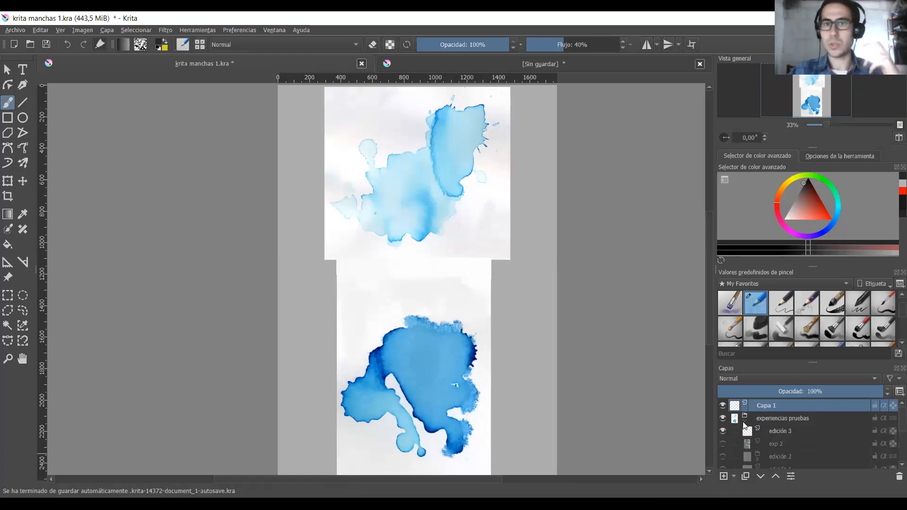
pyautogui.moveTo(735, 420)
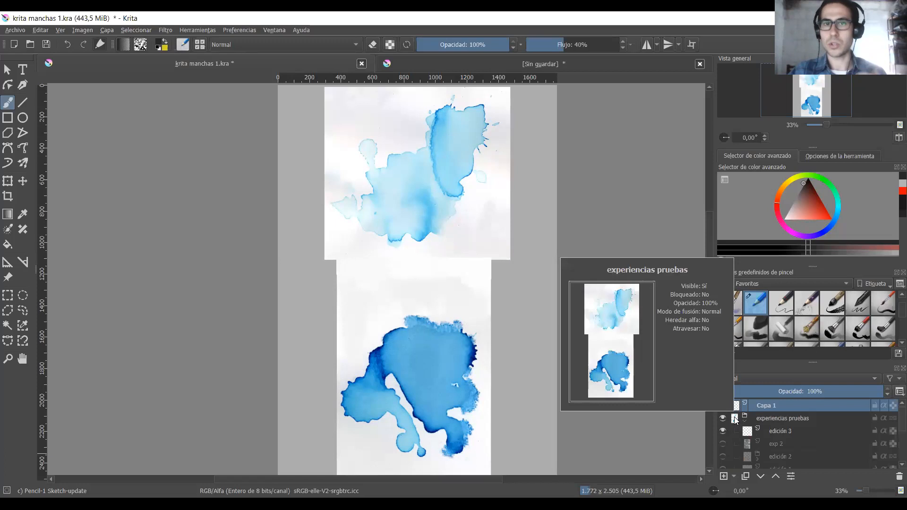
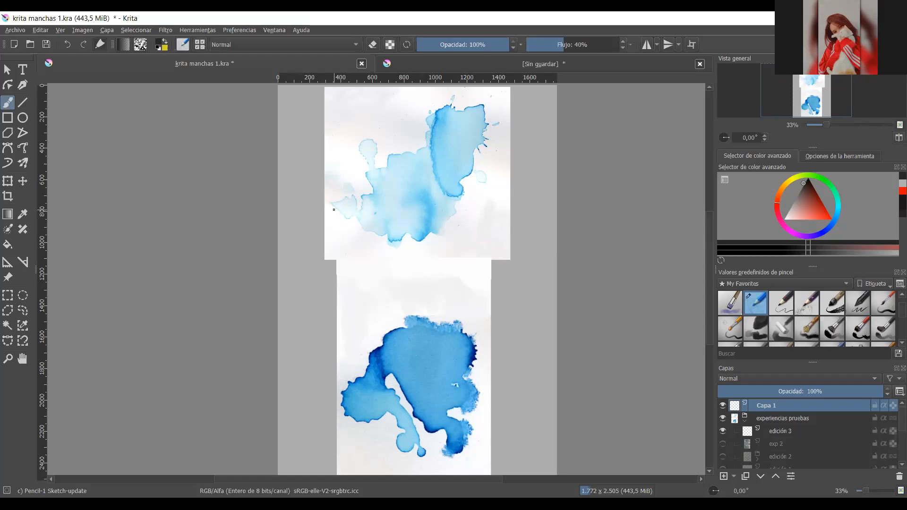
pyautogui.scroll(1, 406, 195)
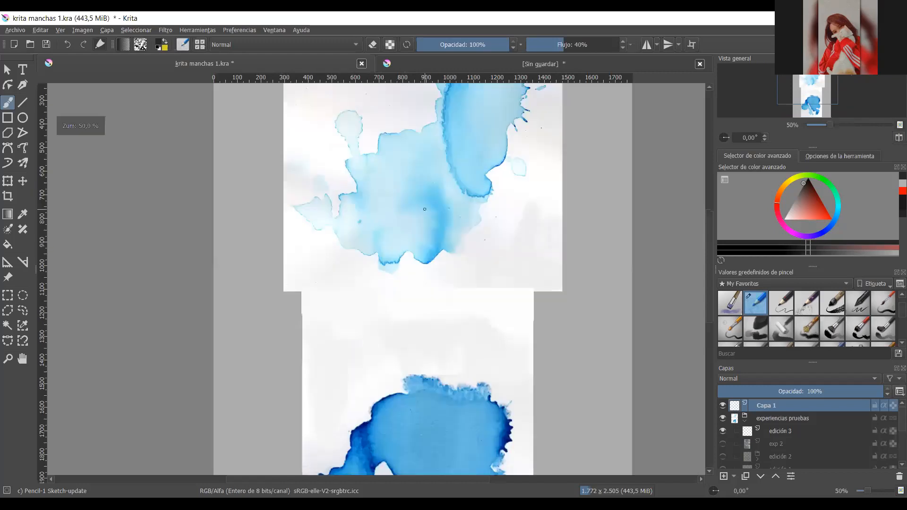
# Show the edición 1 layer to view the creature drawn over the upper blue stain, and hide it again.
pyautogui.scroll(-1, 767, 446)
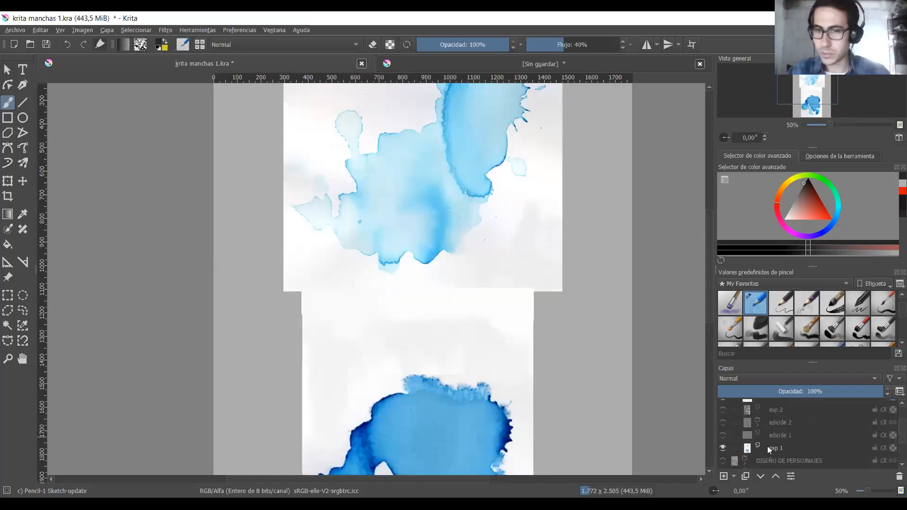
pyautogui.click(722, 436)
pyautogui.scroll(5, 509, 318)
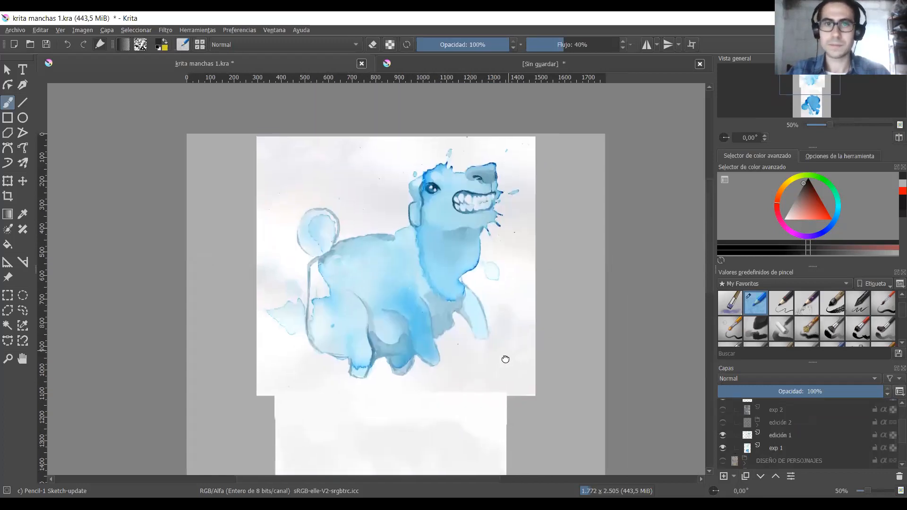
pyautogui.scroll(1, 507, 311)
pyautogui.moveTo(516, 318); pyautogui.dragTo(537, 331)
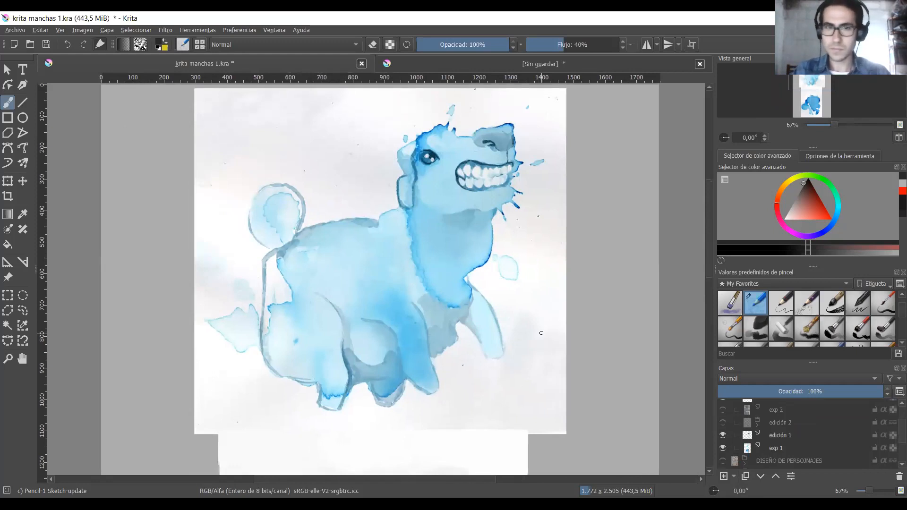
pyautogui.click(723, 436)
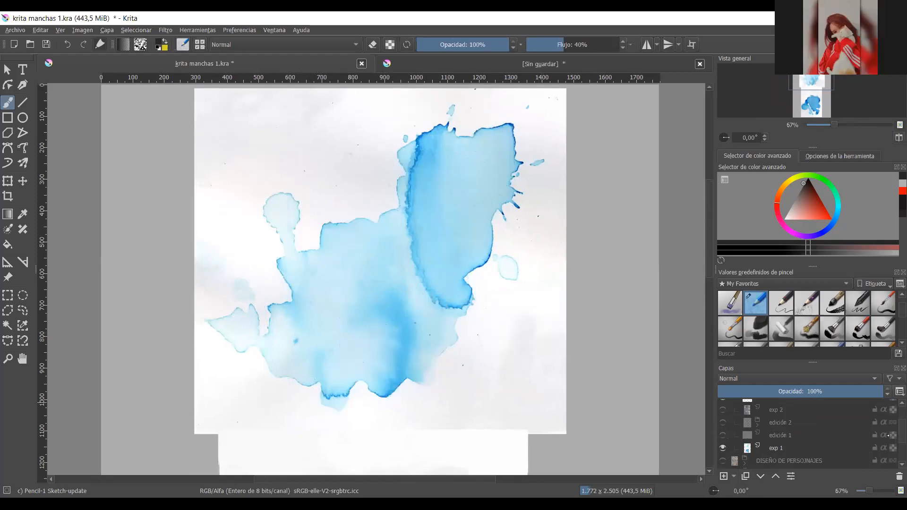
pyautogui.scroll(3, 899, 434)
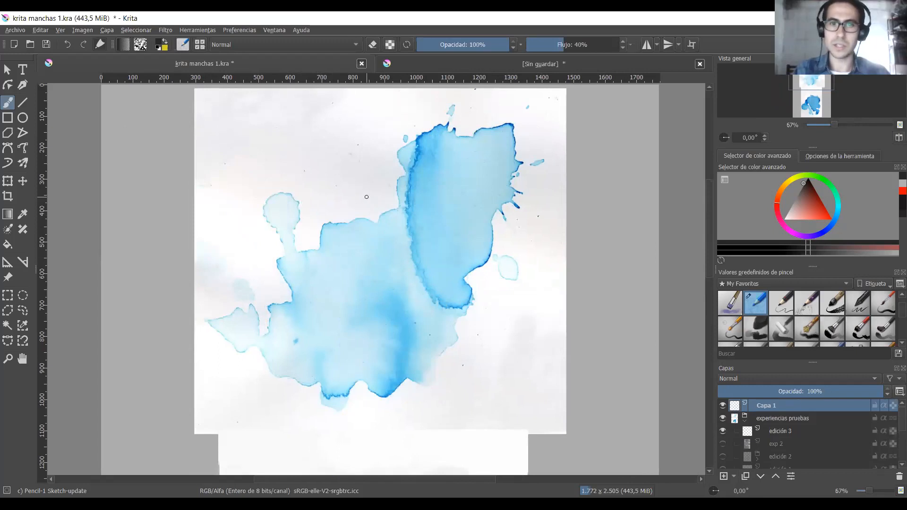
# Choose bright red and outline the two main masses of the upper blue stain with rough quadrilaterals on the new layer.
pyautogui.moveTo(397, 146); pyautogui.dragTo(408, 275)
pyautogui.hotkey('ctrl', 'z')
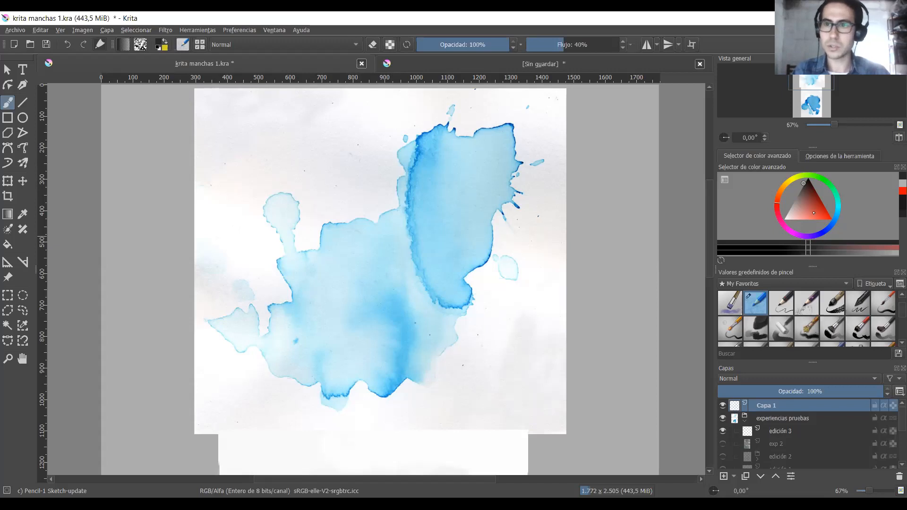
pyautogui.click(828, 215)
pyautogui.moveTo(395, 141)
pyautogui.mouseDown()
pyautogui.moveTo(410, 277)
pyautogui.moveTo(522, 252)
pyautogui.moveTo(514, 116)
pyautogui.moveTo(415, 136)
pyautogui.mouseUp()
pyautogui.moveTo(401, 219)
pyautogui.mouseDown()
pyautogui.moveTo(275, 276)
pyautogui.moveTo(302, 381)
pyautogui.moveTo(376, 405)
pyautogui.moveTo(453, 382)
pyautogui.moveTo(458, 349)
pyautogui.moveTo(434, 227)
pyautogui.mouseUp()
# Undo the red quadrilateral outlines over the blue stain.
pyautogui.press('ctrl')
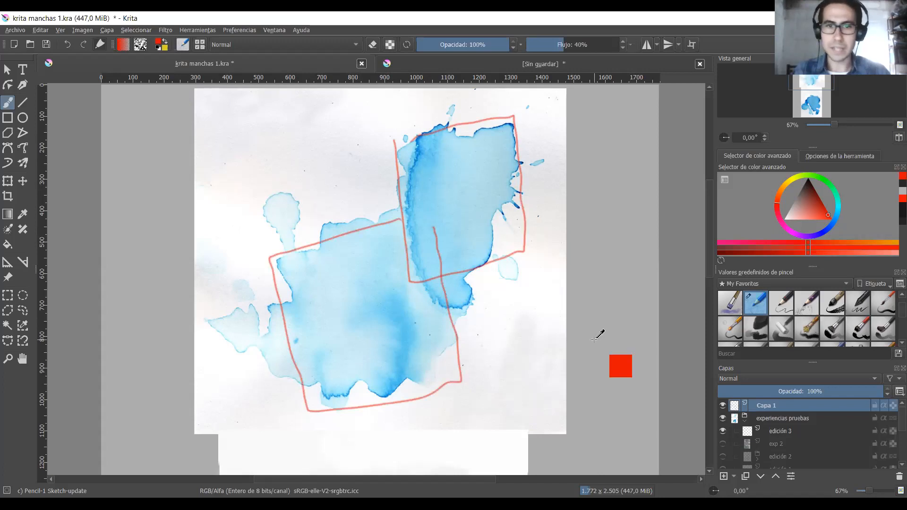
pyautogui.hotkey('ctrl', 'z')
pyautogui.hotkey('ctrl', 'z')
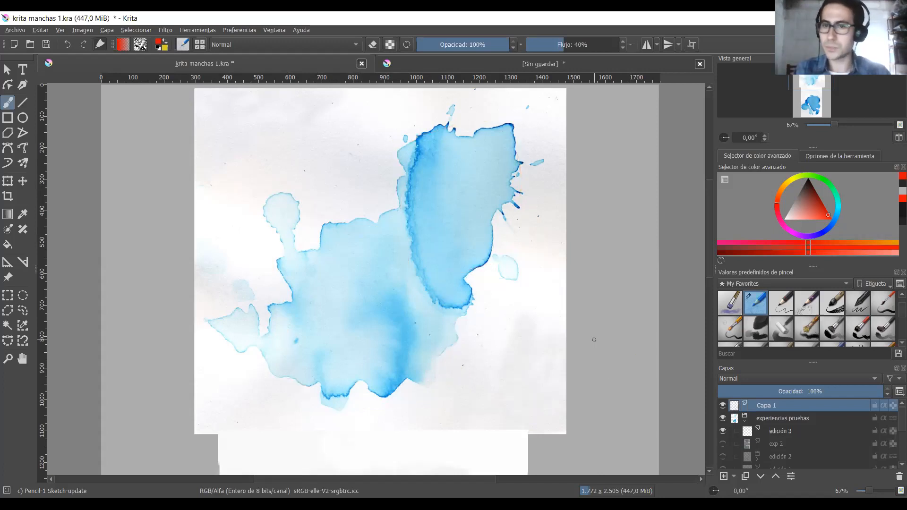
# Show the edición 1 layer over the upper stain, circle the creature's round tail in red, and undo that circle.
pyautogui.scroll(-1, 804, 434)
pyautogui.click(901, 465)
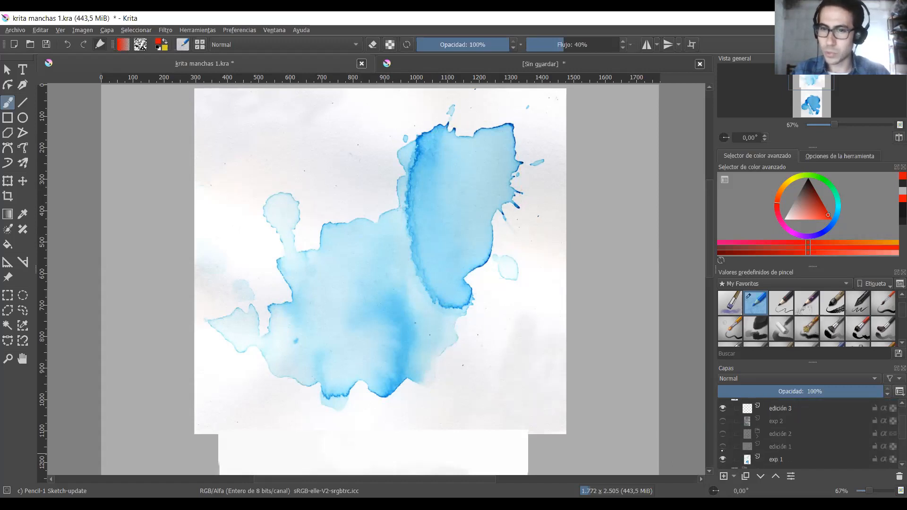
pyautogui.click(723, 447)
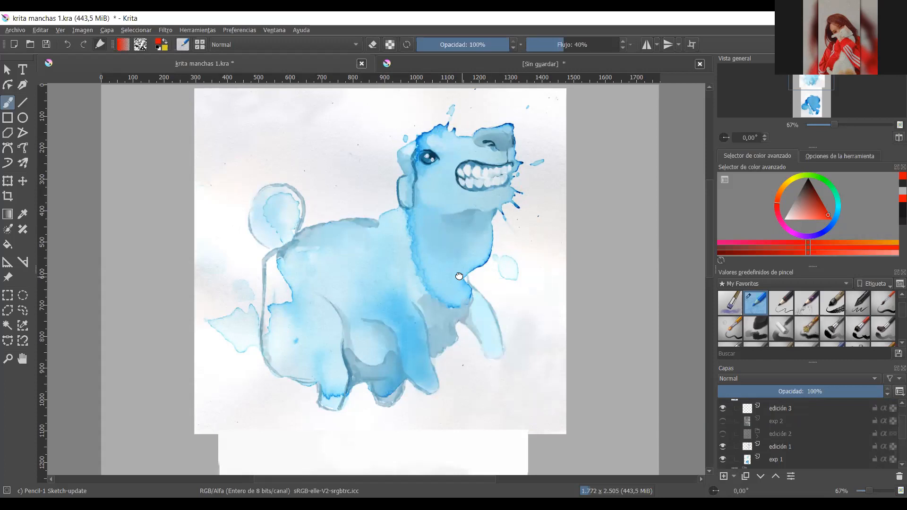
pyautogui.moveTo(447, 277); pyautogui.dragTo(465, 288)
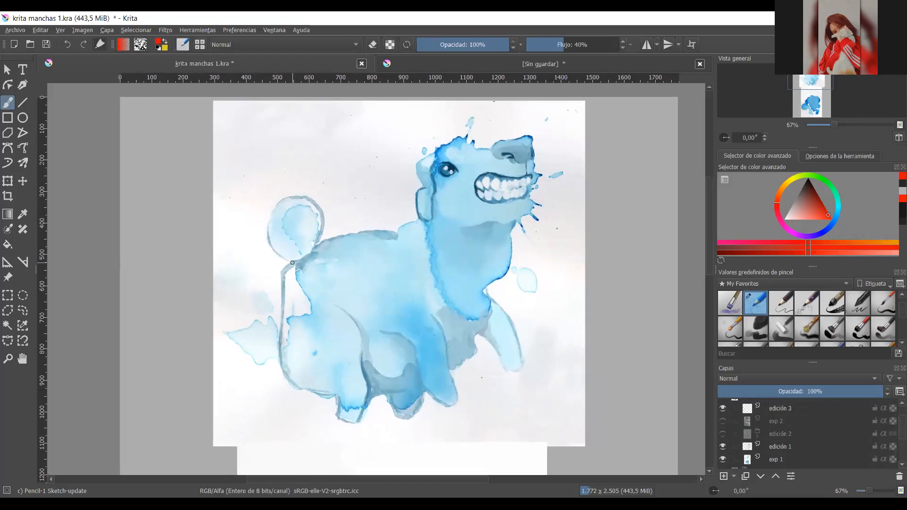
pyautogui.moveTo(287, 193)
pyautogui.mouseDown()
pyautogui.moveTo(290, 272)
pyautogui.moveTo(275, 194)
pyautogui.moveTo(244, 233)
pyautogui.mouseUp()
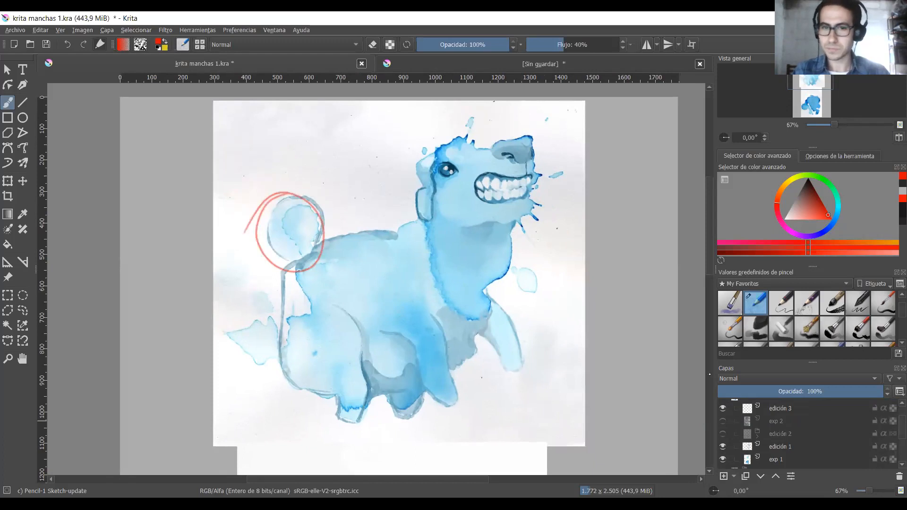
pyautogui.hotkey('ctrl', 'z')
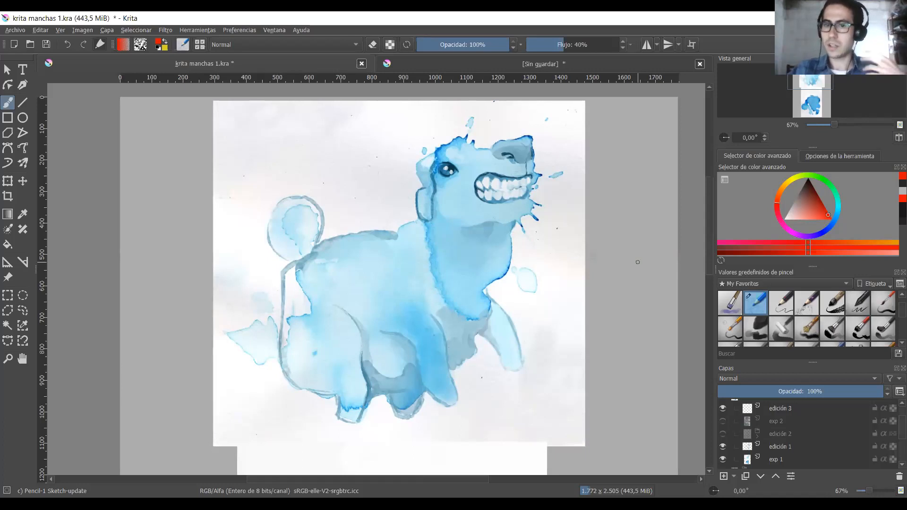
# Hide edición 1 to circle the front leg's empty spot in red, show the layer again, then trace the creature's back and undo that line.
pyautogui.click(723, 447)
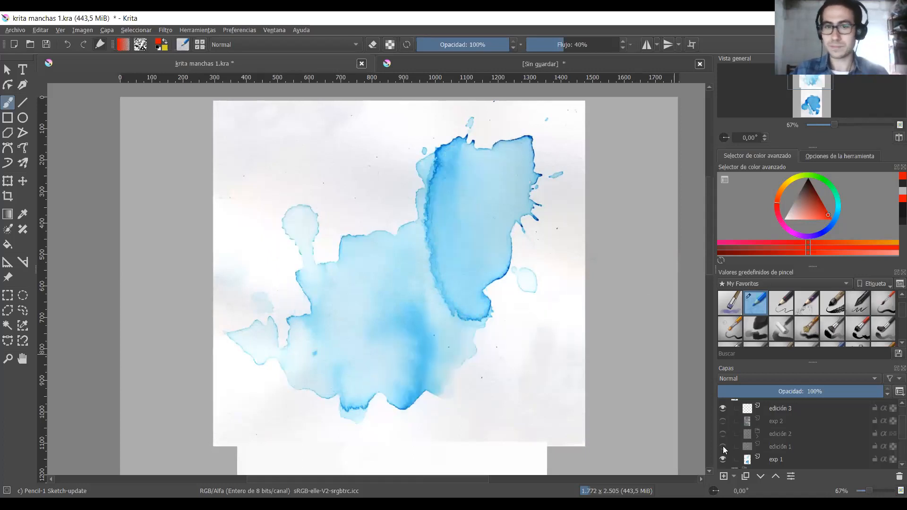
pyautogui.moveTo(496, 303)
pyautogui.mouseDown()
pyautogui.moveTo(478, 303)
pyautogui.moveTo(489, 314)
pyautogui.mouseUp()
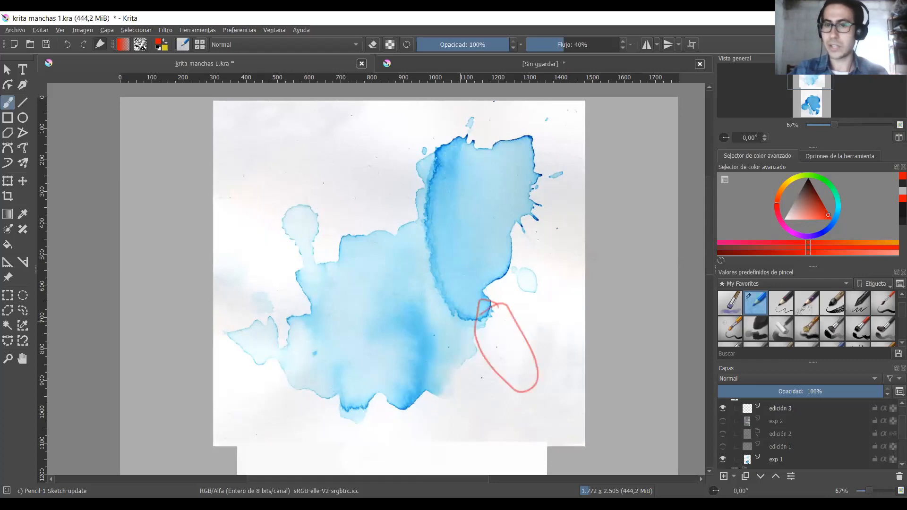
pyautogui.click(723, 447)
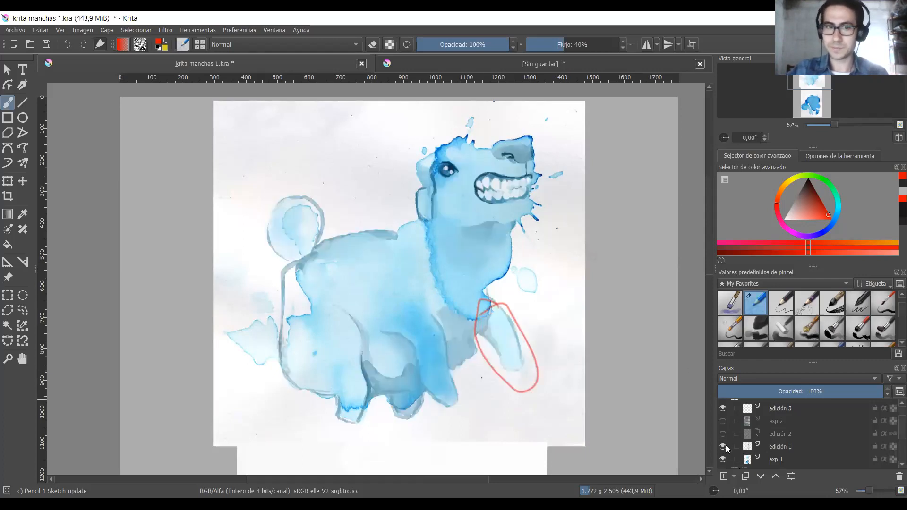
pyautogui.moveTo(321, 239)
pyautogui.mouseDown()
pyautogui.moveTo(277, 268)
pyautogui.moveTo(280, 378)
pyautogui.mouseUp()
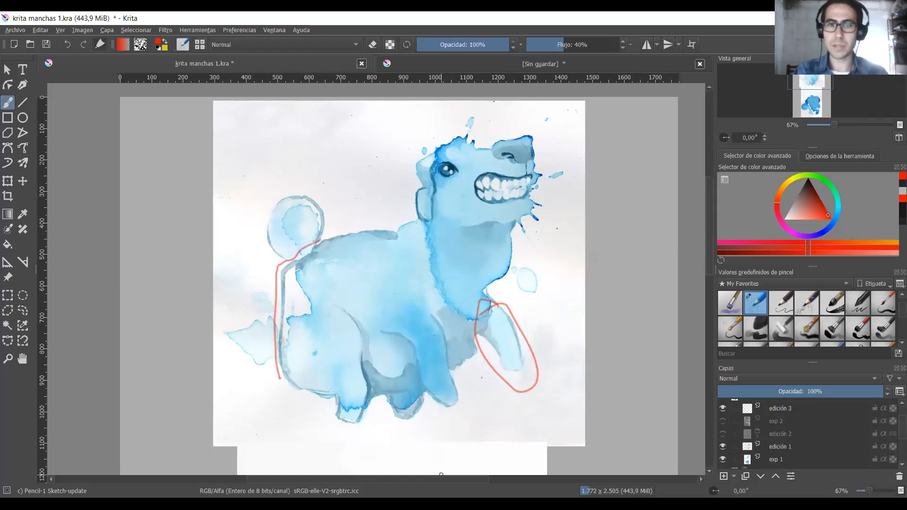
pyautogui.hotkey('ctrl', 'z')
# Select the WaterC Basic Round-Grain brush preset.
pyautogui.scroll(-3, 807, 317)
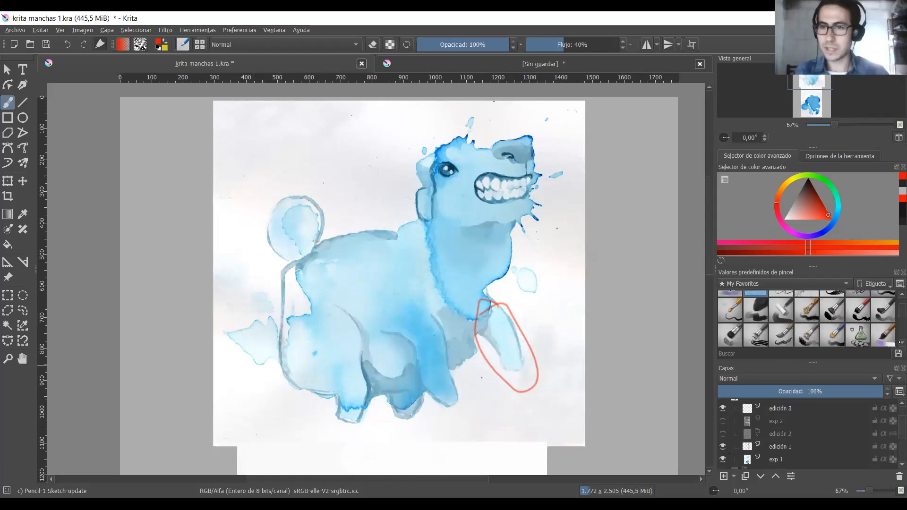
pyautogui.scroll(-4, 807, 319)
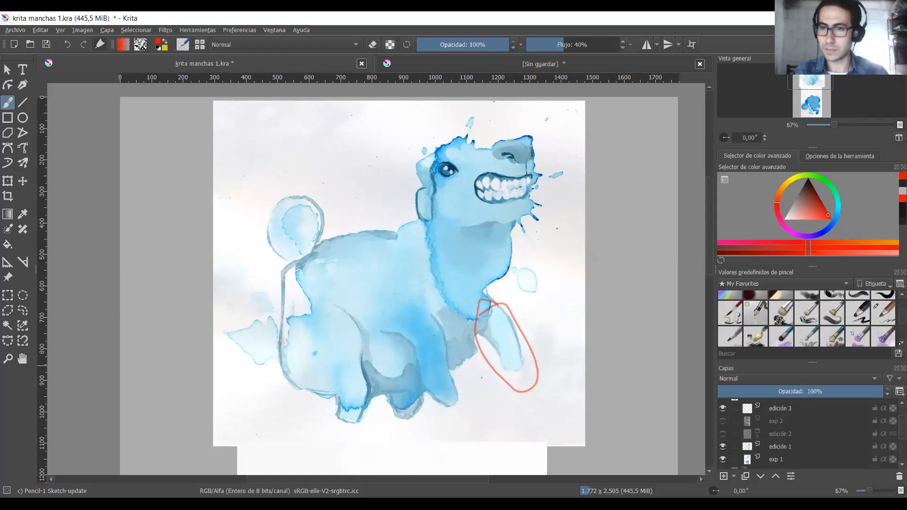
pyautogui.scroll(-2, 807, 318)
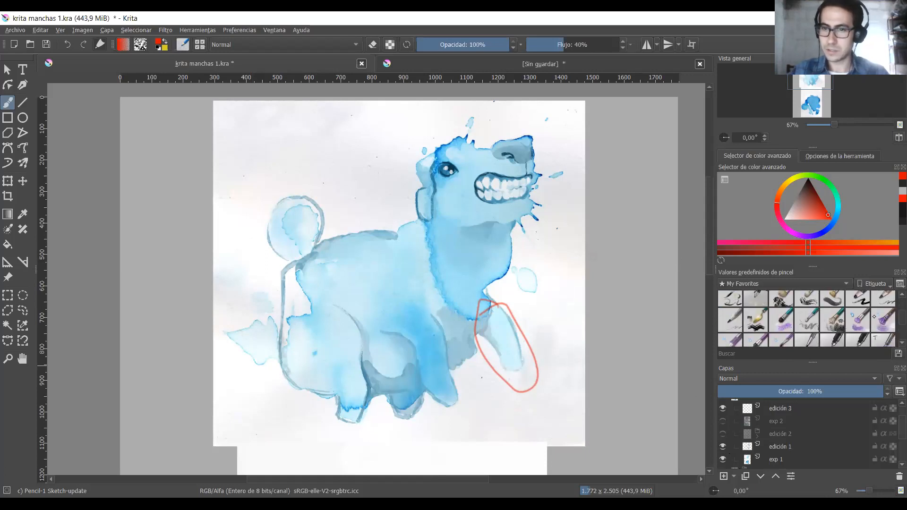
pyautogui.scroll(-3, 874, 317)
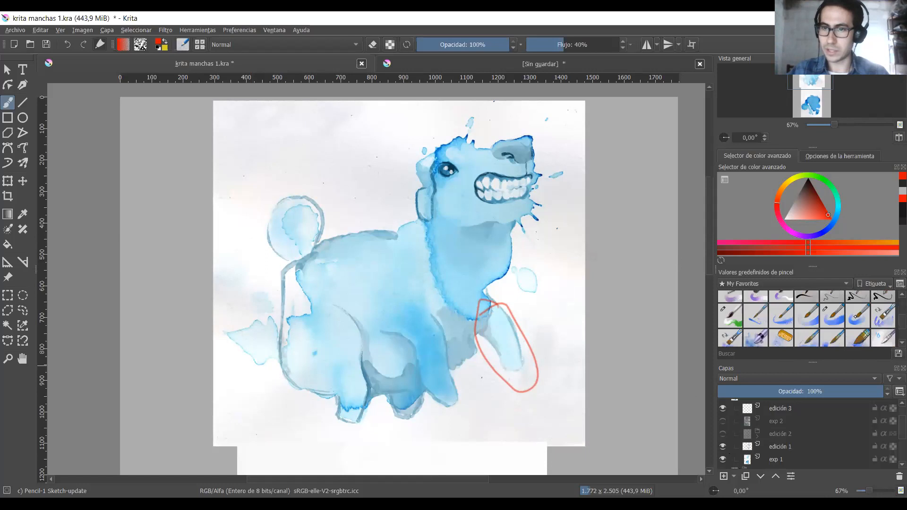
pyautogui.click(856, 316)
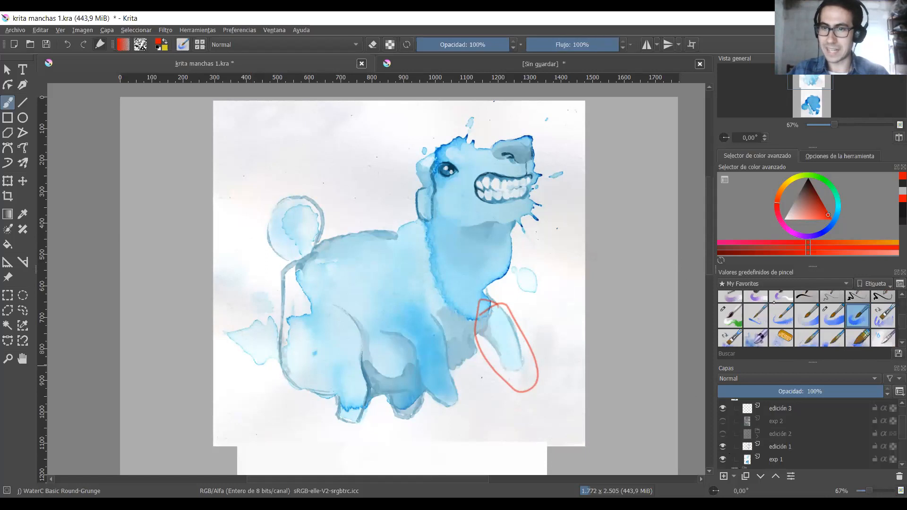
pyautogui.click(832, 322)
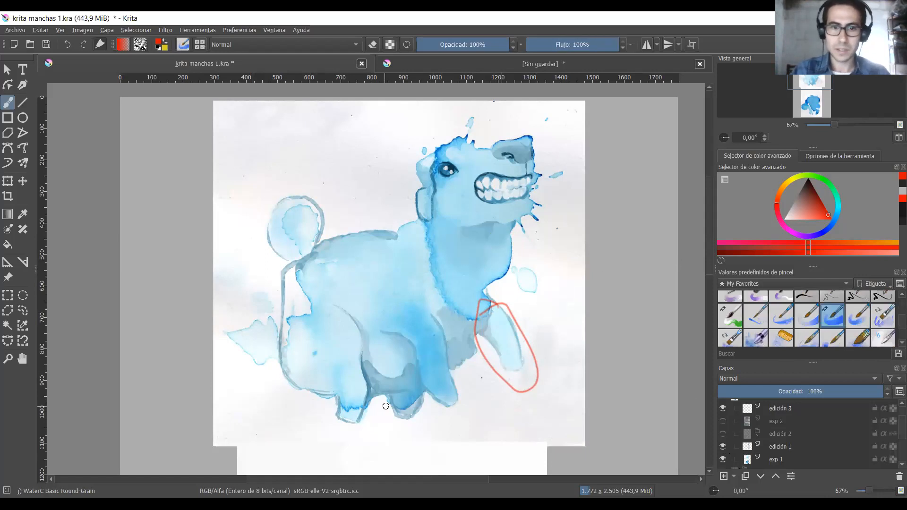
# Circle the creature's grey shaded areas in red, paint a large grainy red patch beside it, and undo all the red marks.
pyautogui.moveTo(386, 407)
pyautogui.mouseDown()
pyautogui.moveTo(421, 401)
pyautogui.moveTo(419, 367)
pyautogui.moveTo(345, 357)
pyautogui.mouseUp()
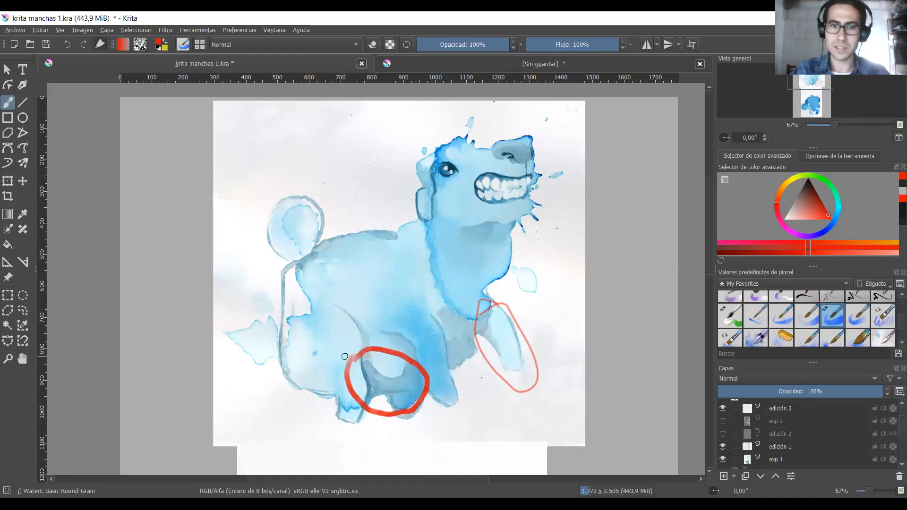
pyautogui.hotkey('ctrl', 'z')
pyautogui.moveTo(460, 321); pyautogui.dragTo(431, 340)
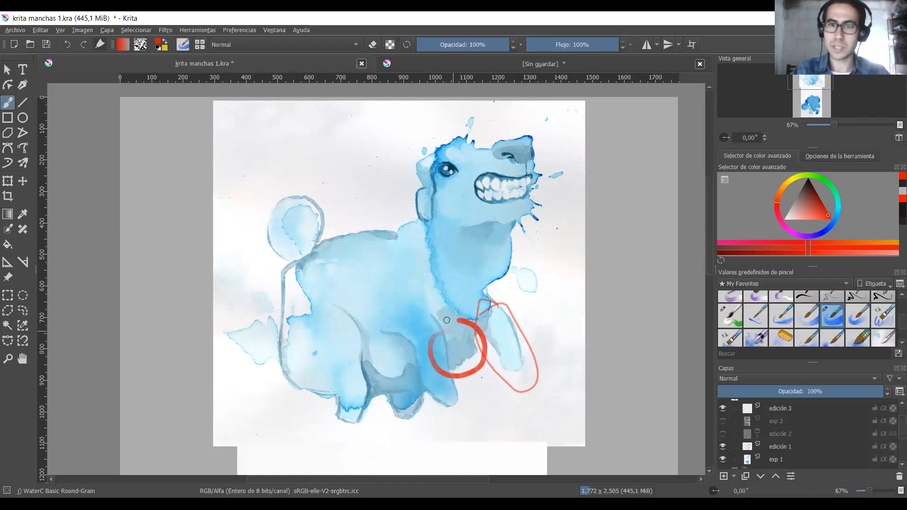
pyautogui.moveTo(555, 274)
pyautogui.mouseDown()
pyautogui.moveTo(568, 243)
pyautogui.moveTo(563, 287)
pyautogui.moveTo(541, 277)
pyautogui.moveTo(560, 237)
pyautogui.moveTo(609, 283)
pyautogui.moveTo(596, 341)
pyautogui.moveTo(567, 308)
pyautogui.mouseUp()
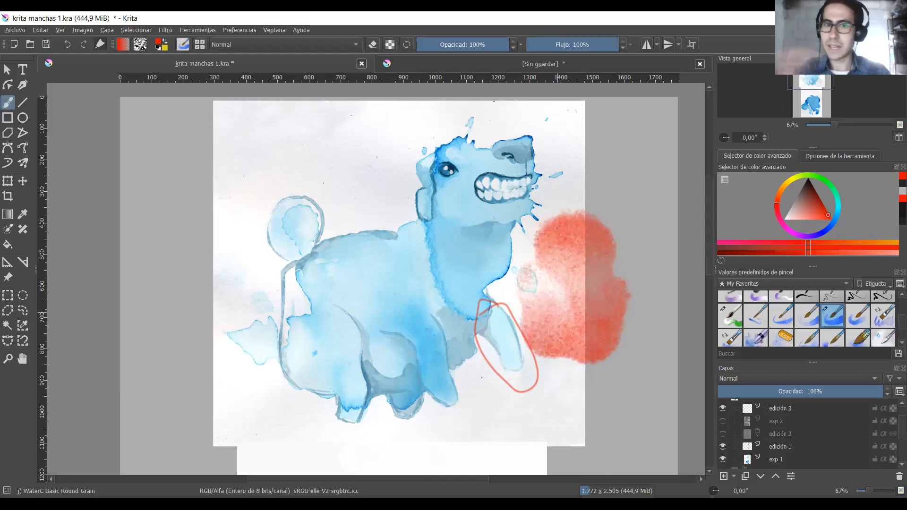
pyautogui.hotkey('ctrl', 'z')
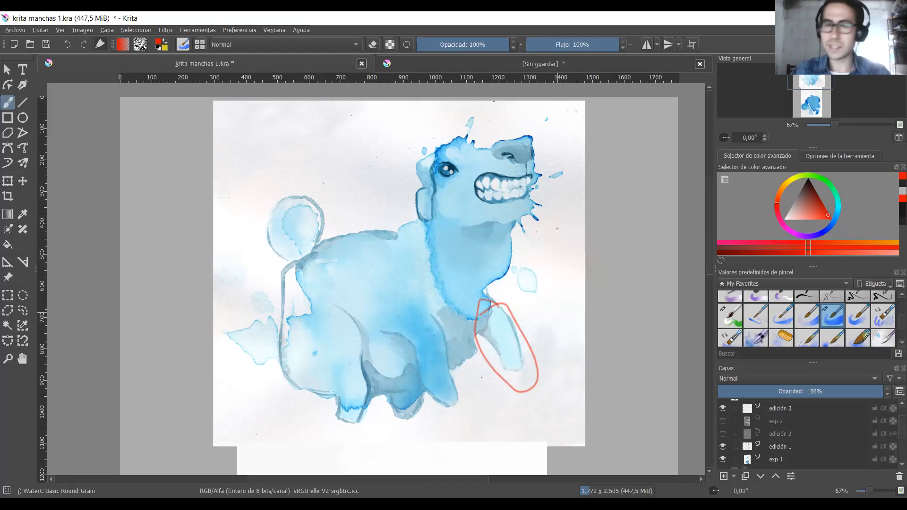
pyautogui.hotkey('ctrl', 'z')
# Show the edición 2 group to view the fur-coated figure drawn over the lower blue stain.
pyautogui.scroll(-1, 381, 262)
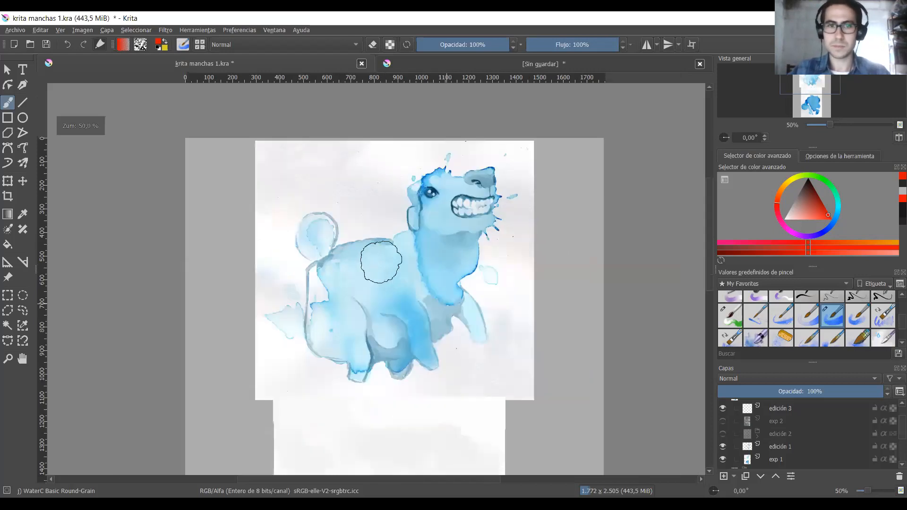
pyautogui.scroll(-5, 450, 364)
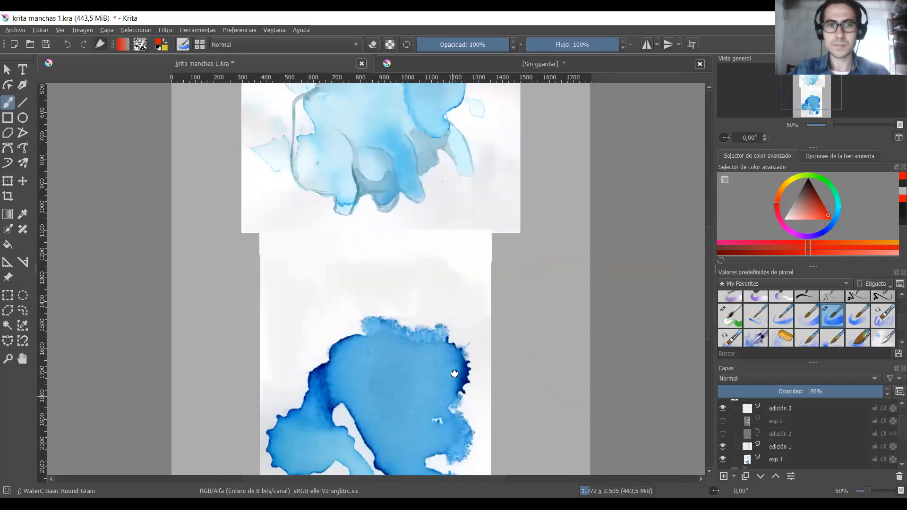
pyautogui.moveTo(449, 282); pyautogui.dragTo(466, 302)
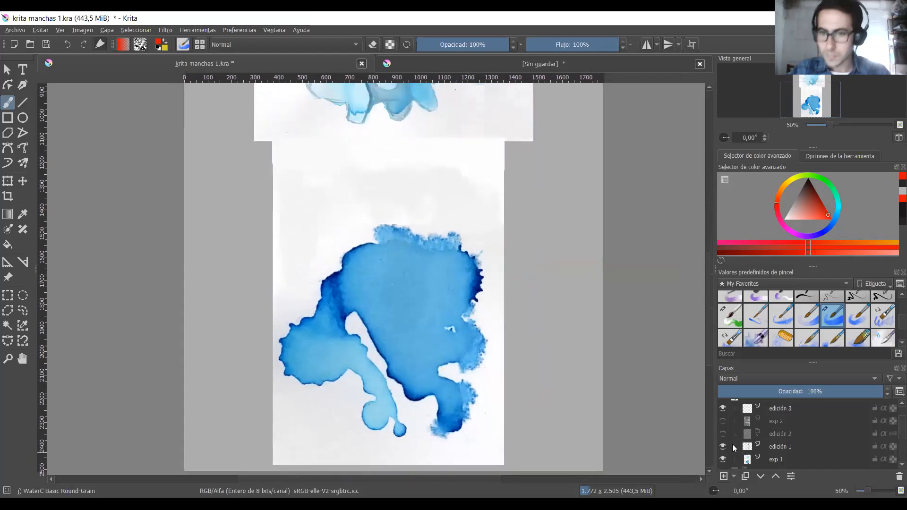
pyautogui.click(724, 434)
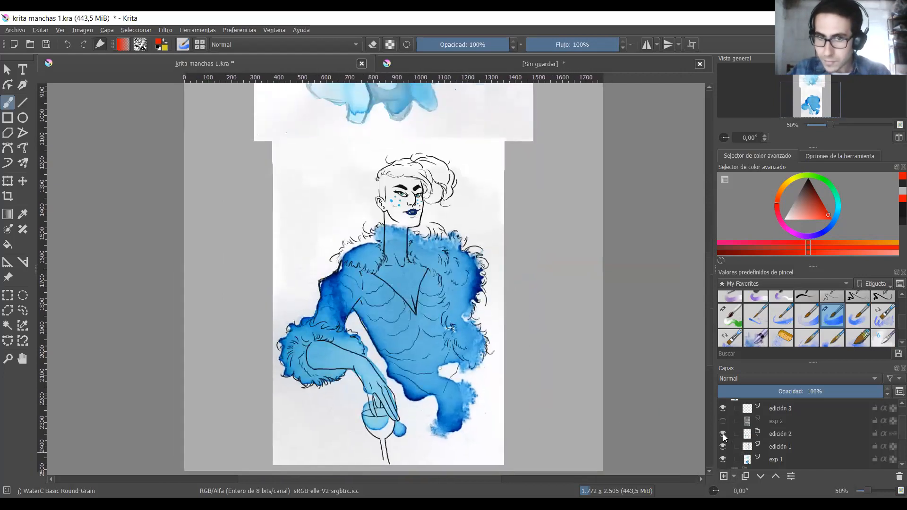
pyautogui.moveTo(482, 368); pyautogui.dragTo(520, 362)
pyautogui.scroll(1, 520, 364)
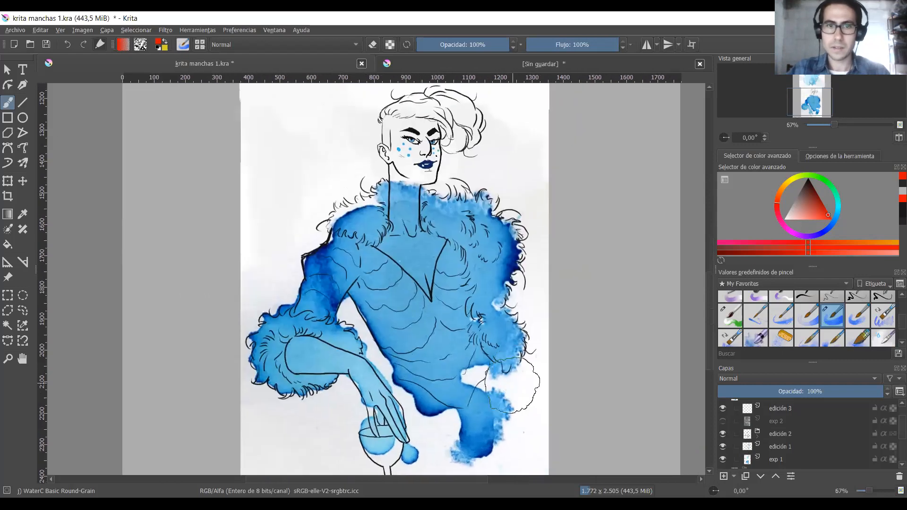
pyautogui.scroll(-1, 512, 386)
pyautogui.moveTo(512, 385); pyautogui.dragTo(507, 378)
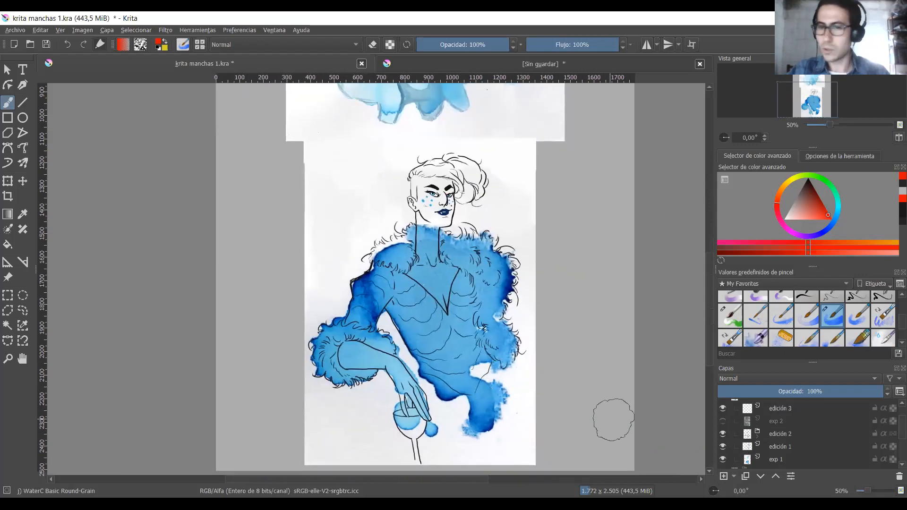
# Expand the edición 2 group and hide its inner edición 2 layer to expose the bare lower stain.
pyautogui.click(757, 438)
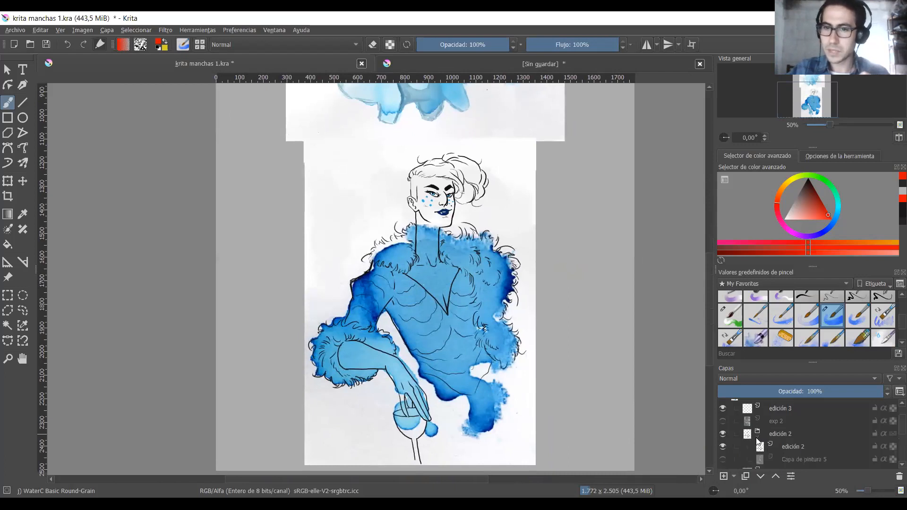
pyautogui.click(723, 446)
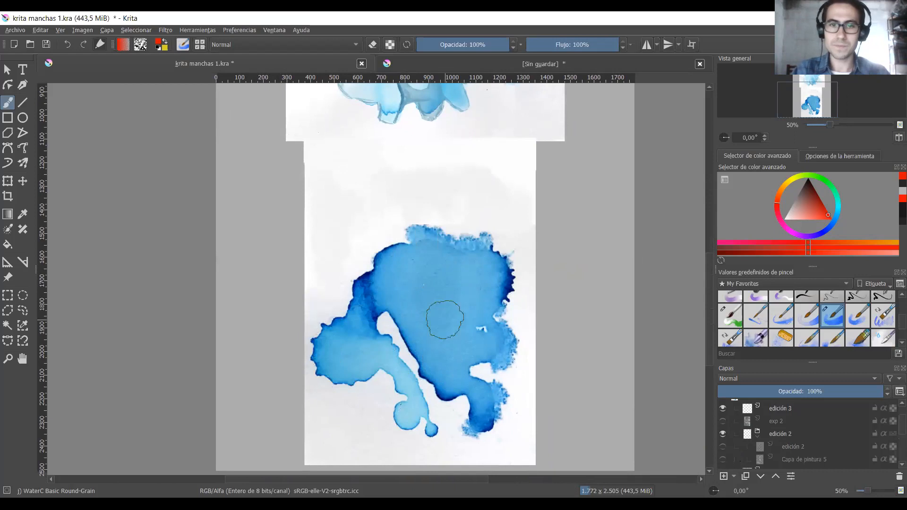
# Mark the shoulder and bent arm in red over the bare lower stain and undo the red strokes.
pyautogui.moveTo(382, 268)
pyautogui.mouseDown()
pyautogui.moveTo(442, 383)
pyautogui.moveTo(478, 313)
pyautogui.moveTo(437, 240)
pyautogui.moveTo(386, 248)
pyautogui.moveTo(499, 284)
pyautogui.moveTo(434, 258)
pyautogui.moveTo(371, 261)
pyautogui.moveTo(359, 305)
pyautogui.moveTo(319, 350)
pyautogui.moveTo(407, 381)
pyautogui.moveTo(413, 419)
pyautogui.mouseUp()
pyautogui.hotkey('ctrl', 'z')
pyautogui.hotkey('ctrl', 'z')
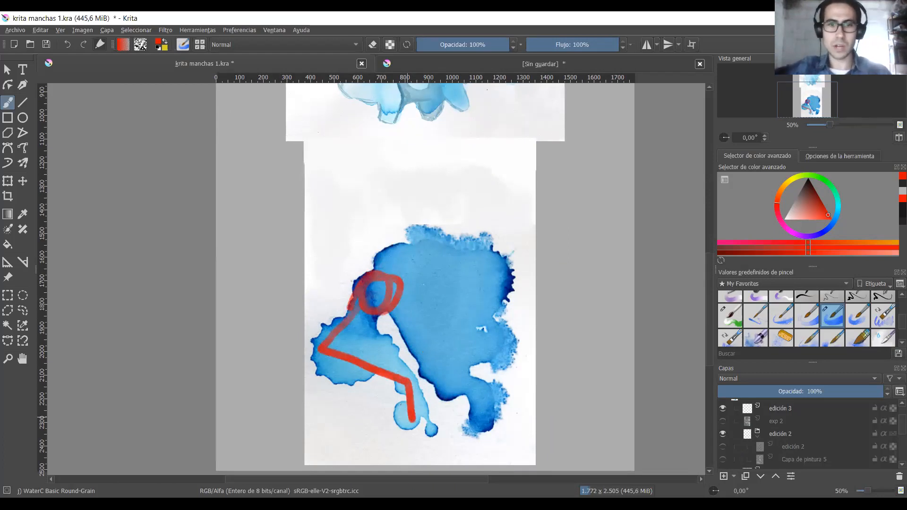
pyautogui.hotkey('ctrl', 'z')
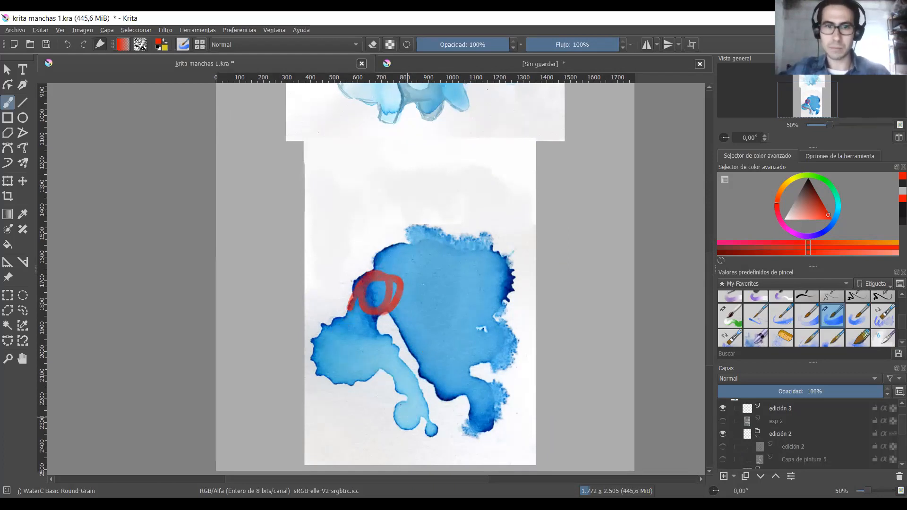
pyautogui.hotkey('ctrl', 'z')
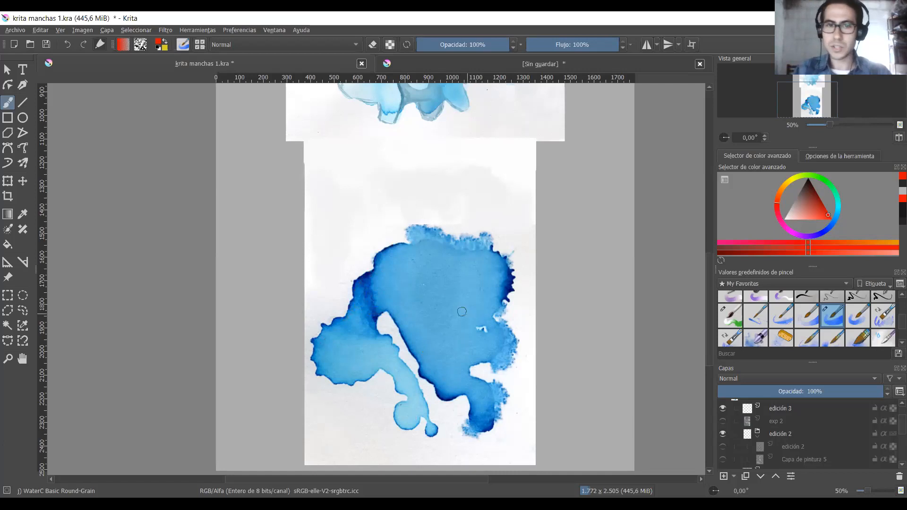
pyautogui.moveTo(374, 263)
pyautogui.mouseDown()
pyautogui.moveTo(434, 405)
pyautogui.moveTo(472, 354)
pyautogui.moveTo(508, 255)
pyautogui.moveTo(382, 255)
pyautogui.mouseUp()
pyautogui.hotkey('ctrl', 'z')
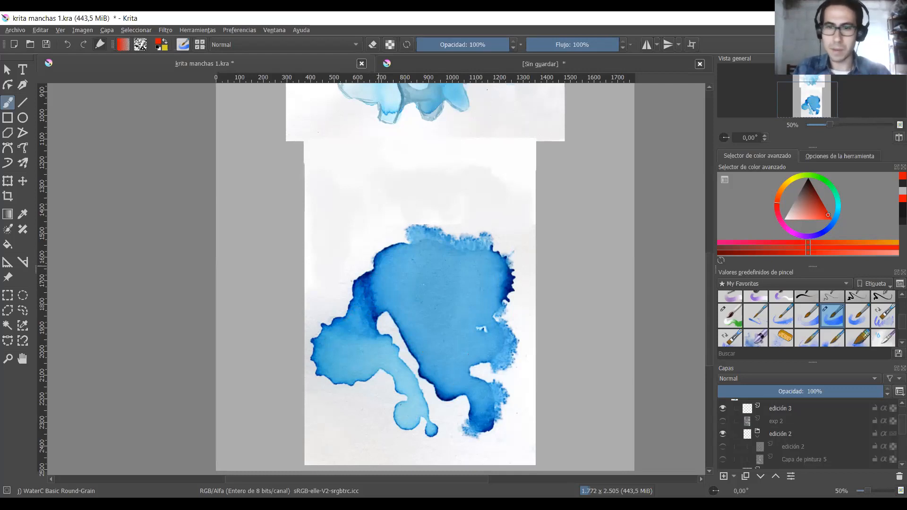
# Show the inner edición 2 layer again, mark the figure's head and circle its furry sleeve in red, undoing each mark.
pyautogui.click(723, 447)
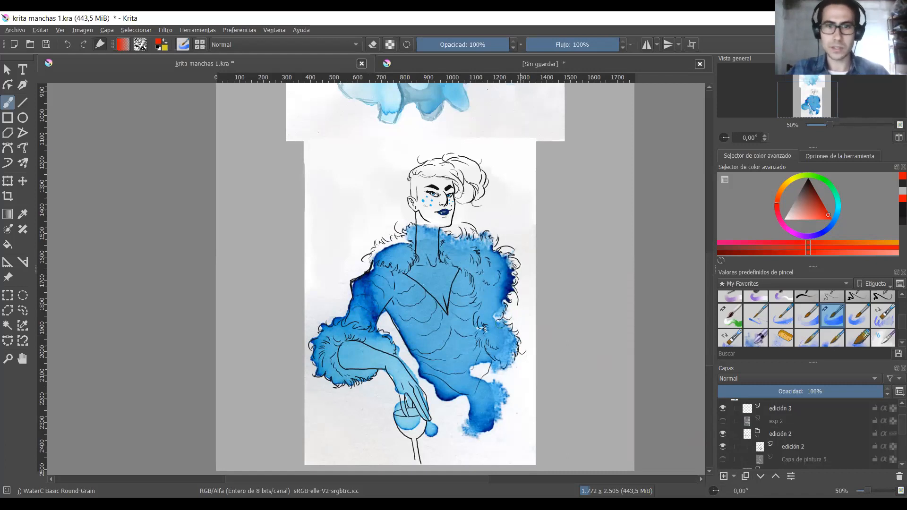
pyautogui.scroll(1, 494, 320)
pyautogui.moveTo(476, 340); pyautogui.dragTo(475, 339)
pyautogui.moveTo(378, 163)
pyautogui.mouseDown()
pyautogui.moveTo(345, 182)
pyautogui.moveTo(471, 253)
pyautogui.moveTo(486, 389)
pyautogui.moveTo(502, 166)
pyautogui.mouseUp()
pyautogui.hotkey('ctrl', 'z')
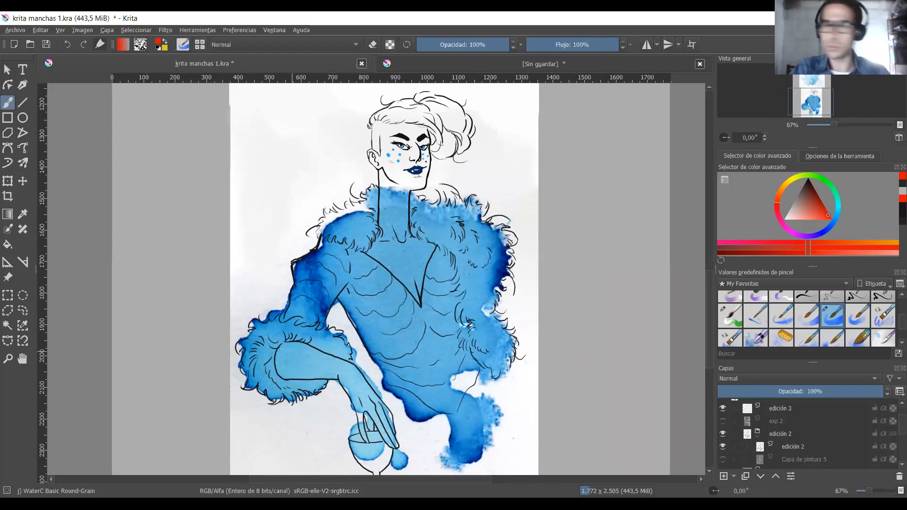
pyautogui.moveTo(264, 303)
pyautogui.mouseDown()
pyautogui.moveTo(263, 408)
pyautogui.moveTo(295, 419)
pyautogui.moveTo(353, 344)
pyautogui.moveTo(253, 331)
pyautogui.mouseUp()
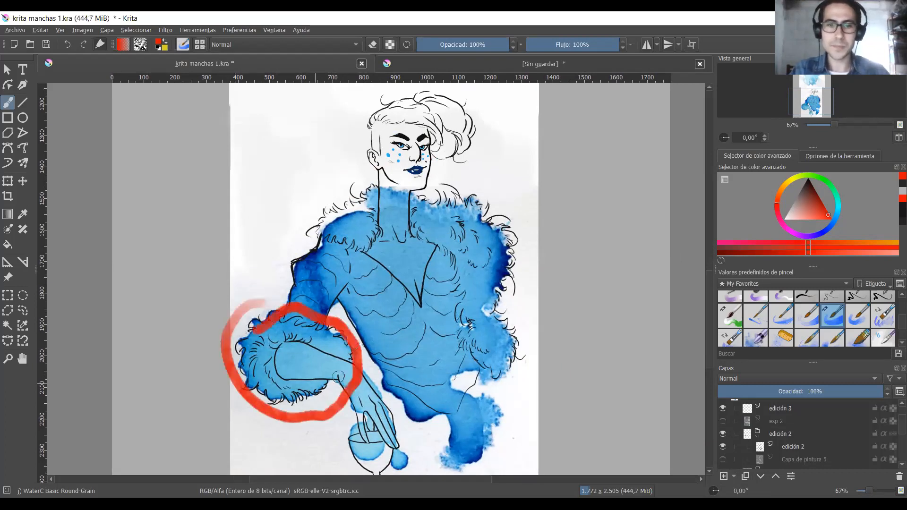
pyautogui.hotkey('ctrl', 'z')
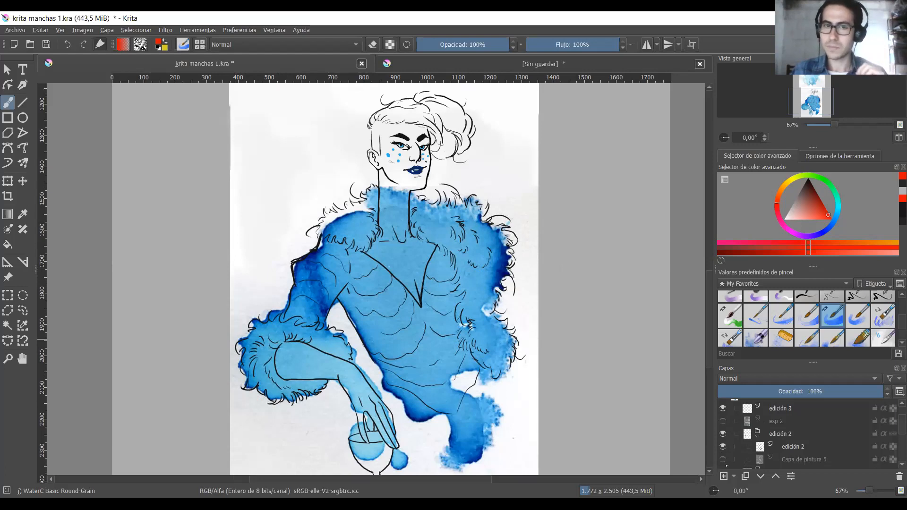
# Show the Capa de pintura 5 layer and mark the figure's neckline, forearm and hair in red, undoing each mark.
pyautogui.click(723, 460)
pyautogui.moveTo(372, 153)
pyautogui.mouseDown()
pyautogui.moveTo(395, 279)
pyautogui.moveTo(437, 255)
pyautogui.moveTo(404, 220)
pyautogui.moveTo(409, 135)
pyautogui.mouseUp()
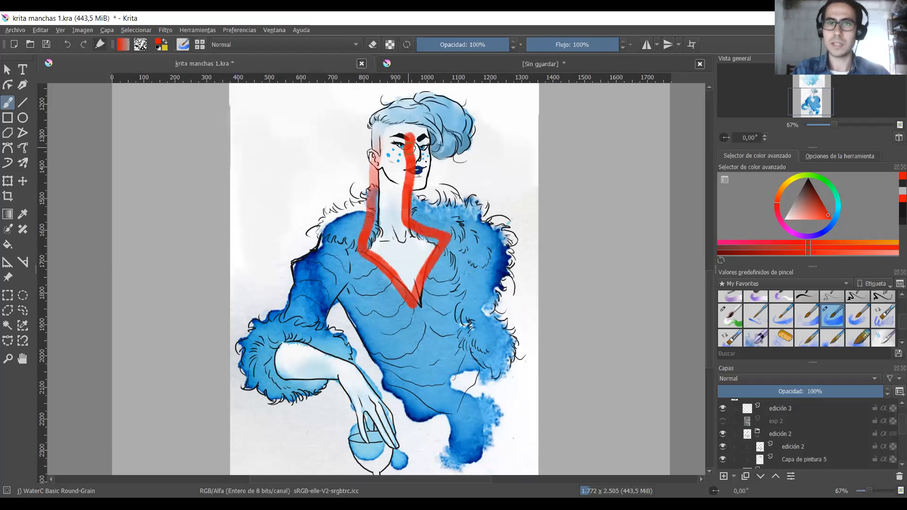
pyautogui.hotkey('ctrl', 'z')
pyautogui.moveTo(266, 352)
pyautogui.mouseDown()
pyautogui.moveTo(377, 388)
pyautogui.moveTo(277, 336)
pyautogui.mouseUp()
pyautogui.press('ctrl')
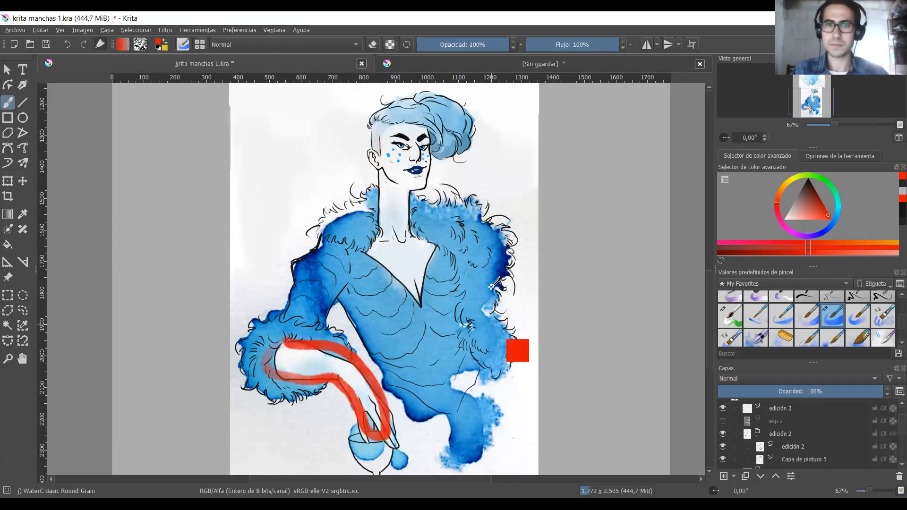
pyautogui.hotkey('ctrl', 'z')
pyautogui.moveTo(442, 101)
pyautogui.mouseDown()
pyautogui.moveTo(373, 92)
pyautogui.moveTo(449, 97)
pyautogui.mouseUp()
pyautogui.hotkey('ctrl', 'z')
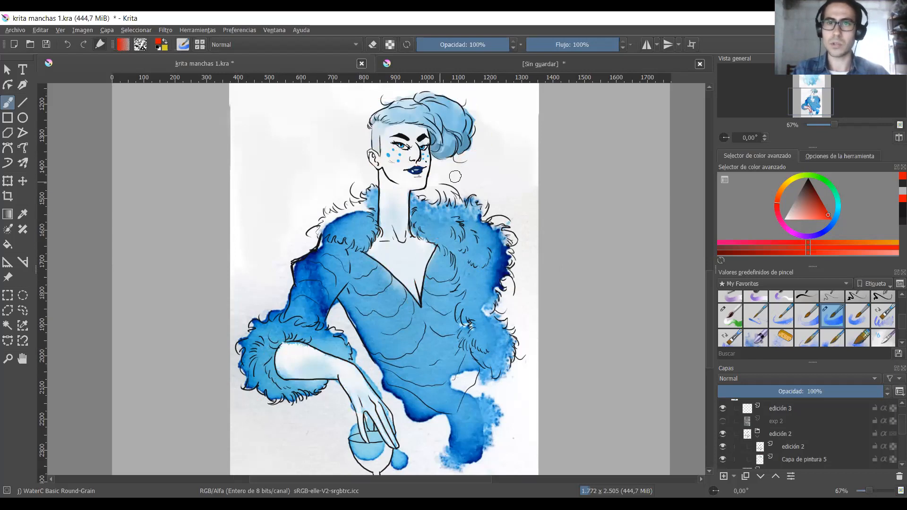
pyautogui.click(533, 159)
pyautogui.hotkey('ctrl', 'z')
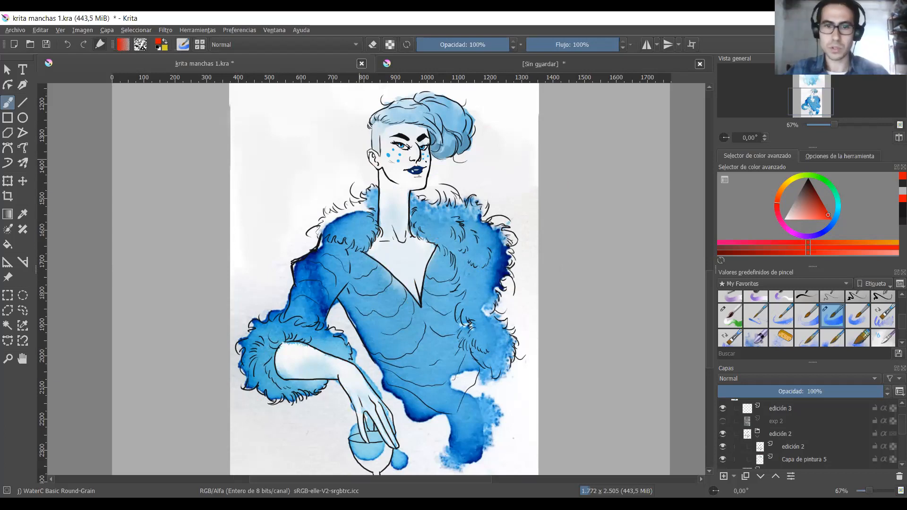
# Collapse and hide the edición 2 group, and show and select the exp 2 layer with two new stains.
pyautogui.press('-')
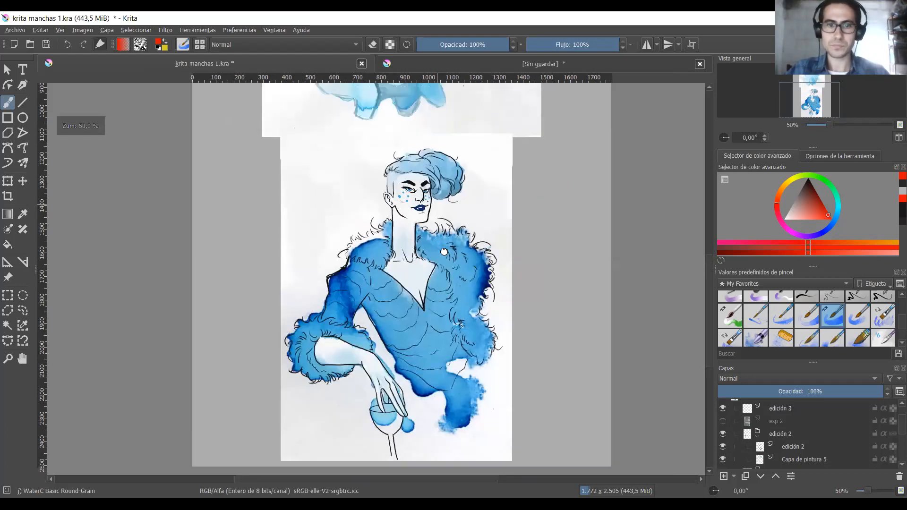
pyautogui.press('-')
pyautogui.scroll(2, 444, 251)
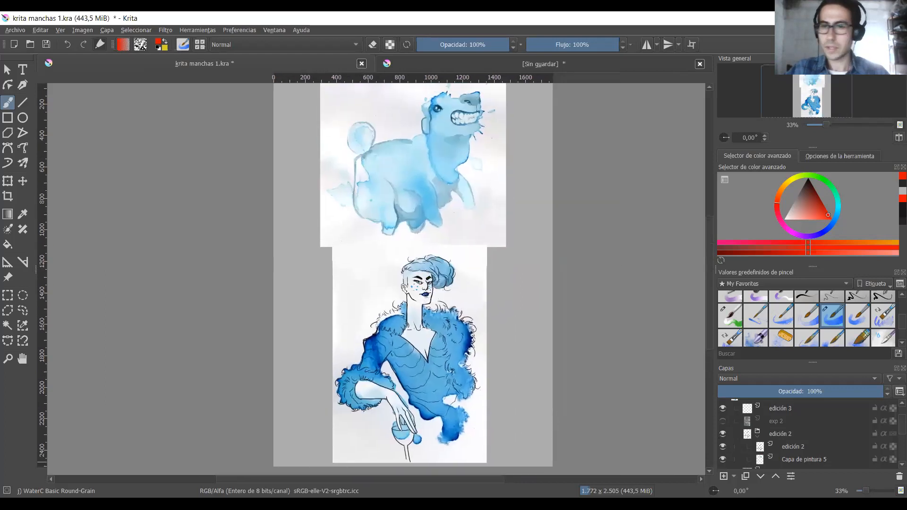
pyautogui.click(758, 435)
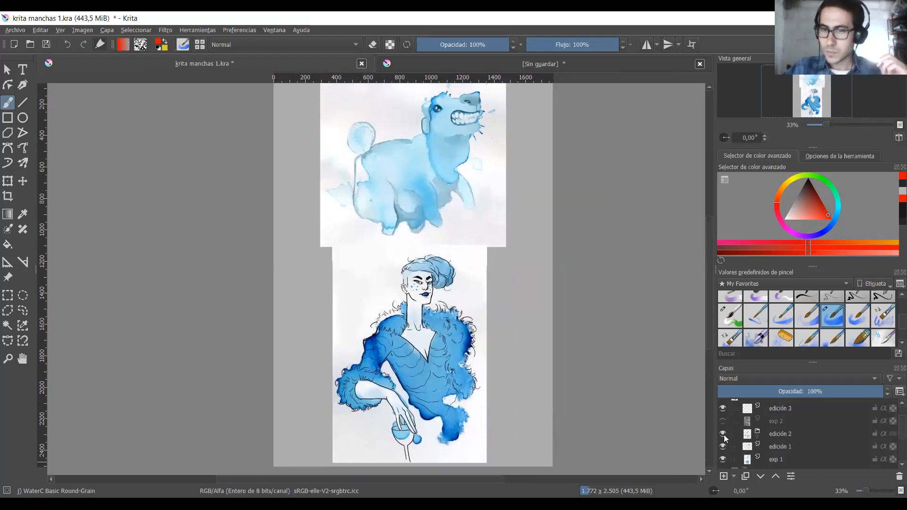
pyautogui.moveTo(724, 438)
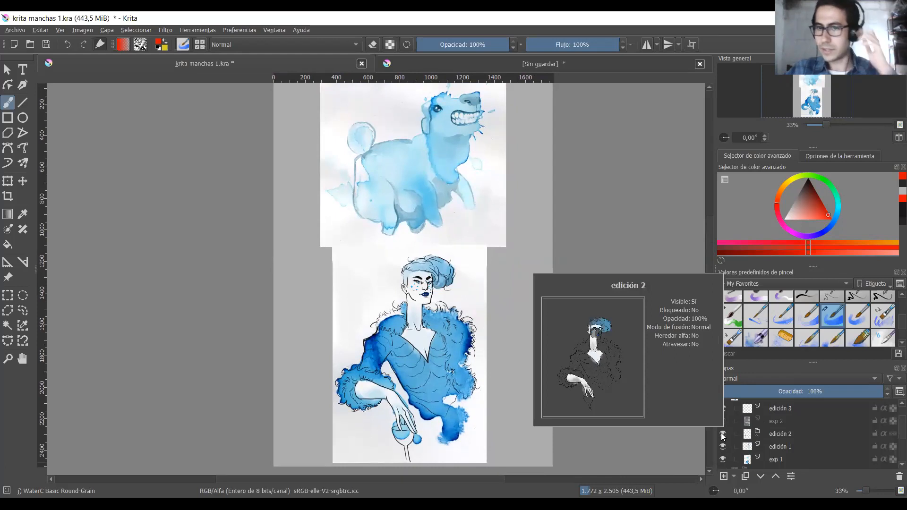
pyautogui.click(723, 434)
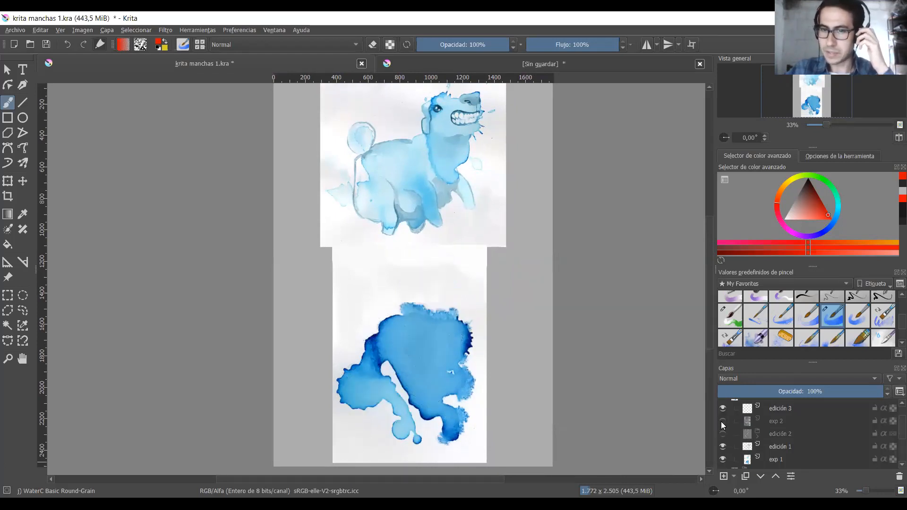
pyautogui.click(722, 421)
pyautogui.click(786, 425)
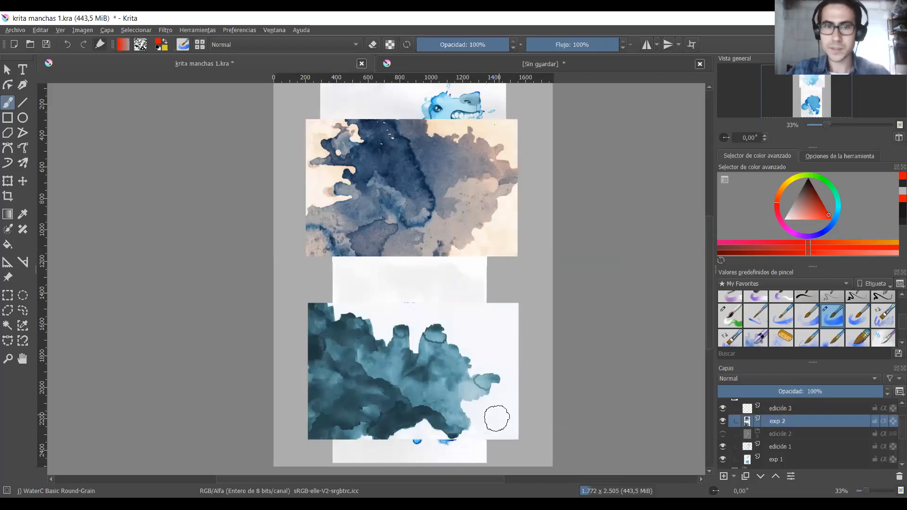
# Pick a dark teal from the lower exp 2 stain, sketch a pointed wedge around the stain and undo the wedge.
pyautogui.scroll(-5, 492, 416)
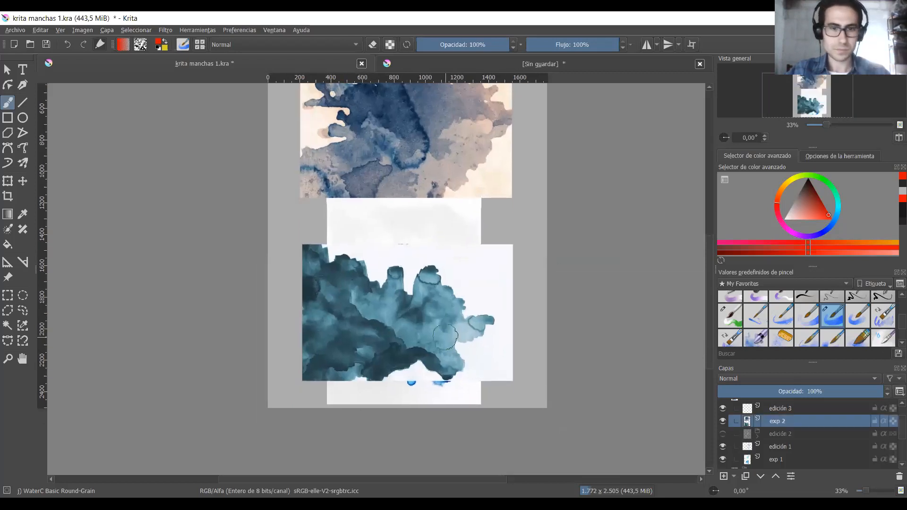
pyautogui.scroll(2, 440, 340)
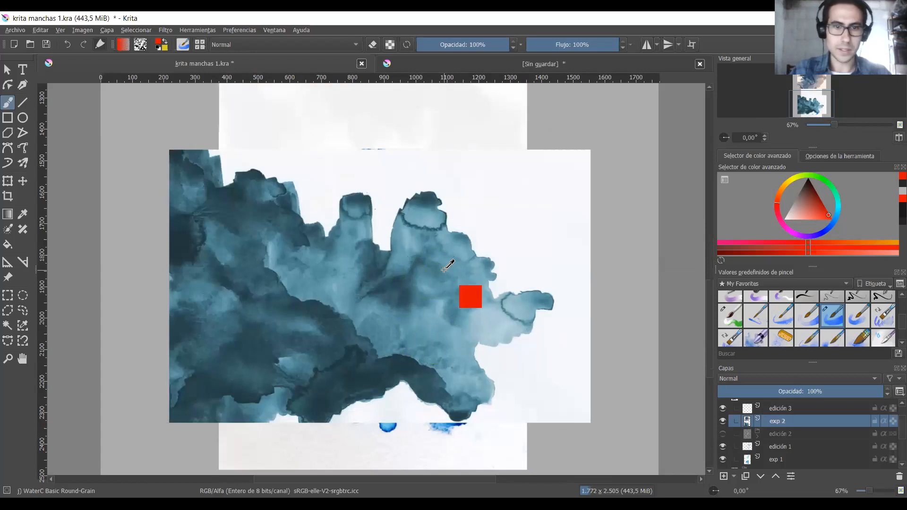
pyautogui.keyDown('ctrl'); pyautogui.click(370, 378); pyautogui.keyUp('ctrl')
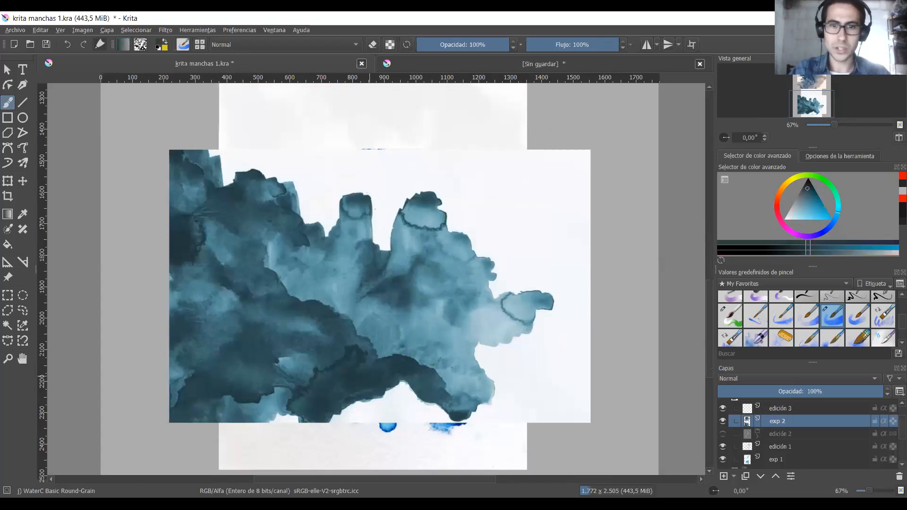
pyautogui.keyDown('ctrl'); pyautogui.click(466, 273); pyautogui.keyUp('ctrl')
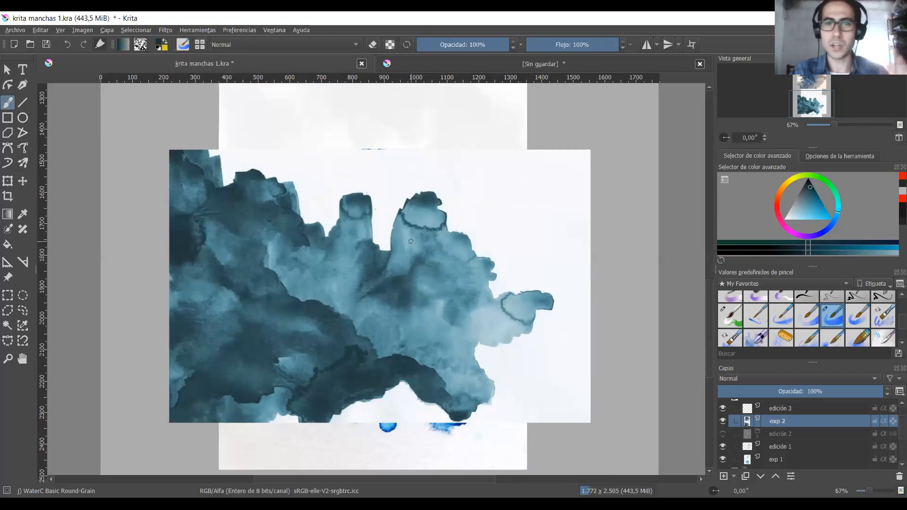
pyautogui.moveTo(183, 135)
pyautogui.mouseDown()
pyautogui.moveTo(601, 292)
pyautogui.moveTo(481, 355)
pyautogui.moveTo(189, 439)
pyautogui.mouseUp()
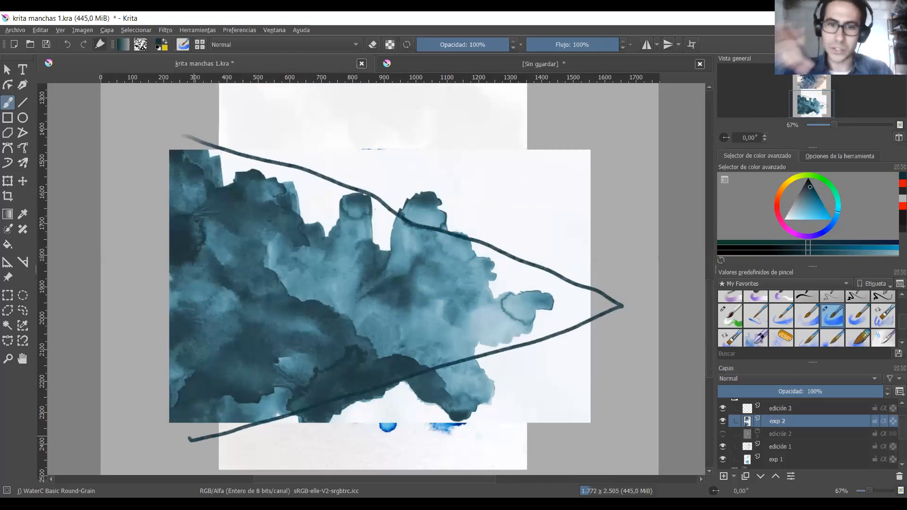
pyautogui.hotkey('ctrl', 'z')
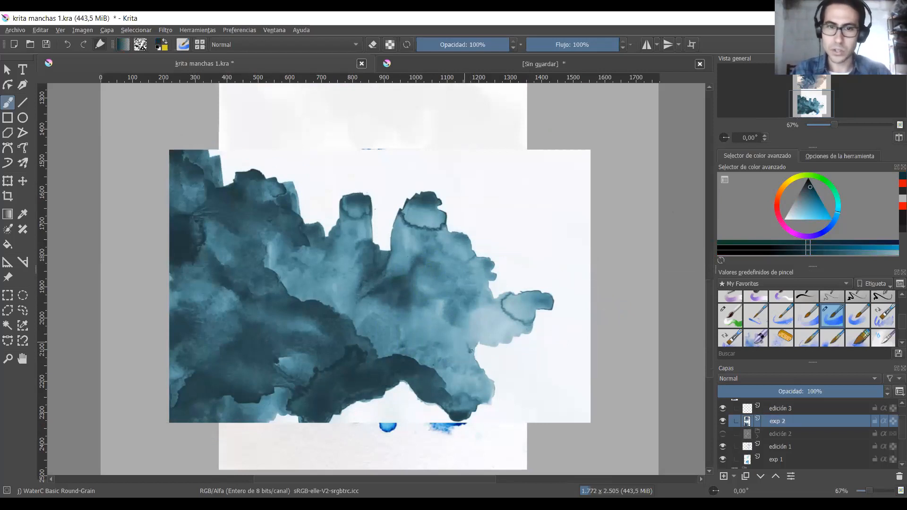
# Draw a creature's toothed mouth, eye and pointed snout horn in dark teal over the front of the lower stain.
pyautogui.moveTo(456, 341)
pyautogui.mouseDown()
pyautogui.moveTo(441, 353)
pyautogui.moveTo(427, 332)
pyautogui.moveTo(373, 318)
pyautogui.moveTo(428, 354)
pyautogui.moveTo(445, 336)
pyautogui.moveTo(438, 364)
pyautogui.moveTo(455, 389)
pyautogui.moveTo(469, 384)
pyautogui.moveTo(486, 405)
pyautogui.moveTo(497, 381)
pyautogui.moveTo(479, 363)
pyautogui.moveTo(482, 345)
pyautogui.moveTo(484, 358)
pyautogui.moveTo(493, 345)
pyautogui.moveTo(478, 344)
pyautogui.moveTo(502, 355)
pyautogui.moveTo(517, 340)
pyautogui.moveTo(522, 350)
pyautogui.moveTo(531, 333)
pyautogui.mouseUp()
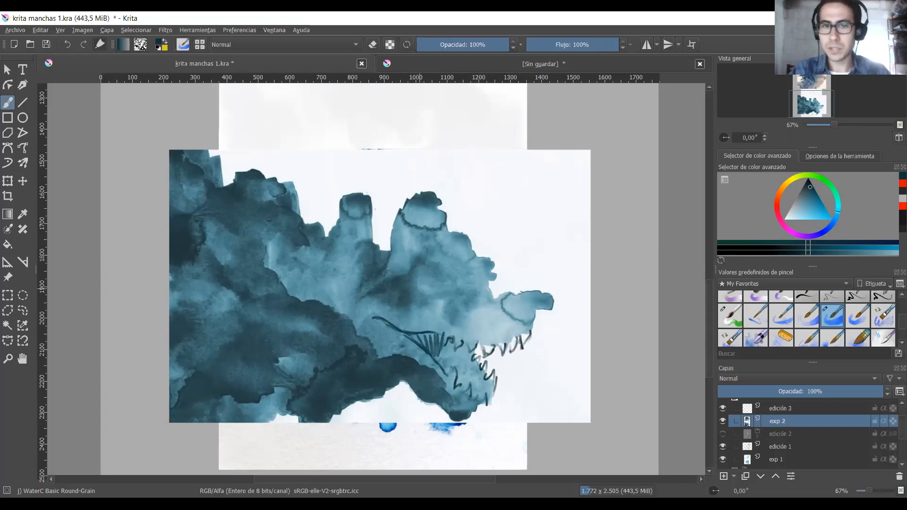
pyautogui.moveTo(415, 283)
pyautogui.mouseDown()
pyautogui.moveTo(432, 297)
pyautogui.moveTo(416, 300)
pyautogui.mouseUp()
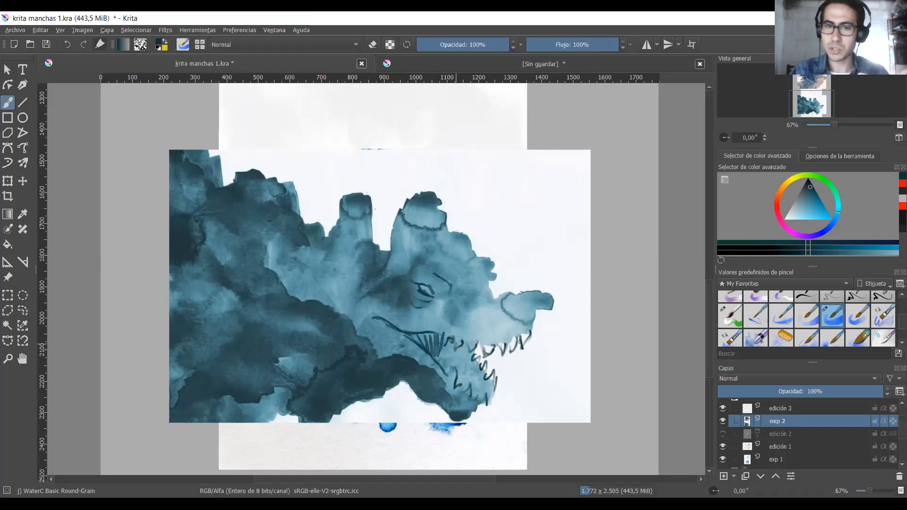
pyautogui.moveTo(438, 352); pyautogui.dragTo(402, 333)
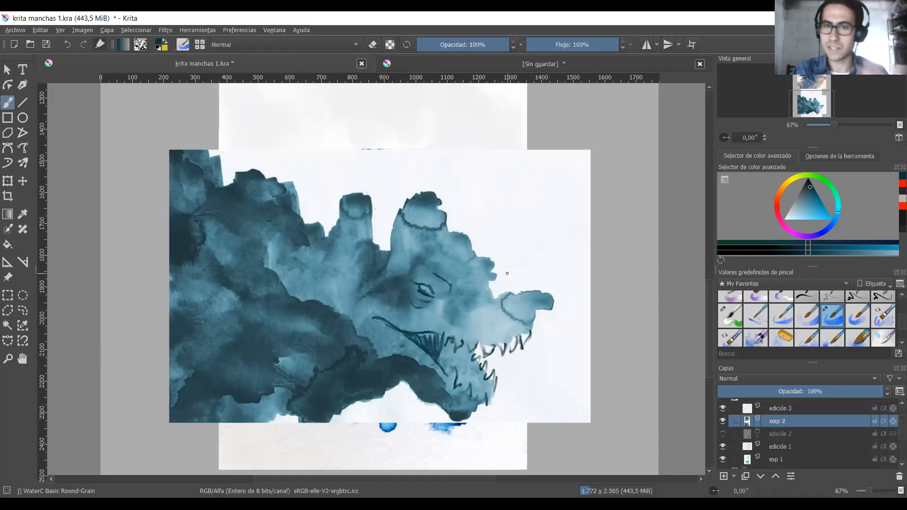
pyautogui.moveTo(490, 283)
pyautogui.mouseDown()
pyautogui.moveTo(496, 294)
pyautogui.moveTo(569, 293)
pyautogui.moveTo(547, 310)
pyautogui.mouseUp()
pyautogui.moveTo(508, 302); pyautogui.dragTo(530, 327)
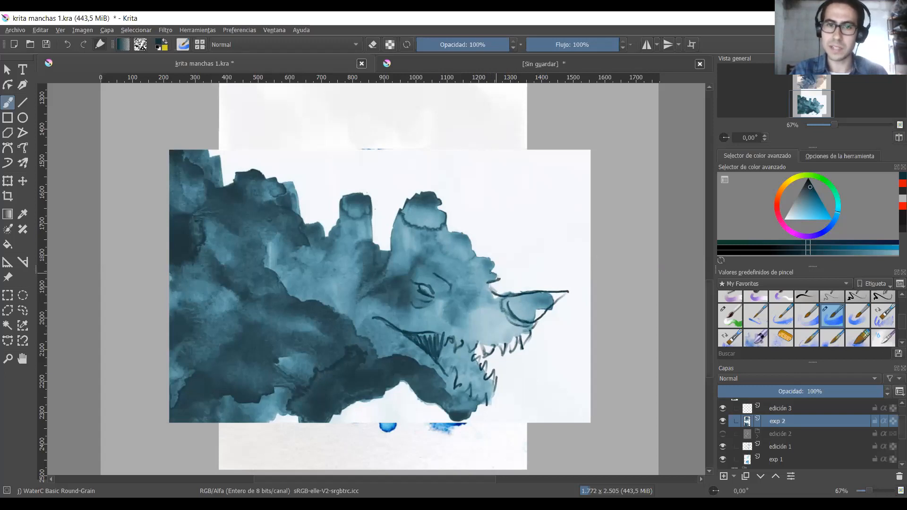
# Sketch two small separate horn shapes on the white area above the snout, undoing the first attempts.
pyautogui.moveTo(534, 181); pyautogui.dragTo(510, 222)
pyautogui.moveTo(533, 183)
pyautogui.mouseDown()
pyautogui.moveTo(554, 223)
pyautogui.moveTo(509, 222)
pyautogui.mouseUp()
pyautogui.hotkey('ctrl', 'z')
pyautogui.hotkey('ctrl', 'z')
pyautogui.moveTo(488, 187)
pyautogui.mouseDown()
pyautogui.moveTo(486, 230)
pyautogui.moveTo(515, 226)
pyautogui.moveTo(487, 228)
pyautogui.mouseUp()
pyautogui.moveTo(526, 204)
pyautogui.mouseDown()
pyautogui.moveTo(523, 238)
pyautogui.moveTo(536, 236)
pyautogui.moveTo(525, 200)
pyautogui.mouseUp()
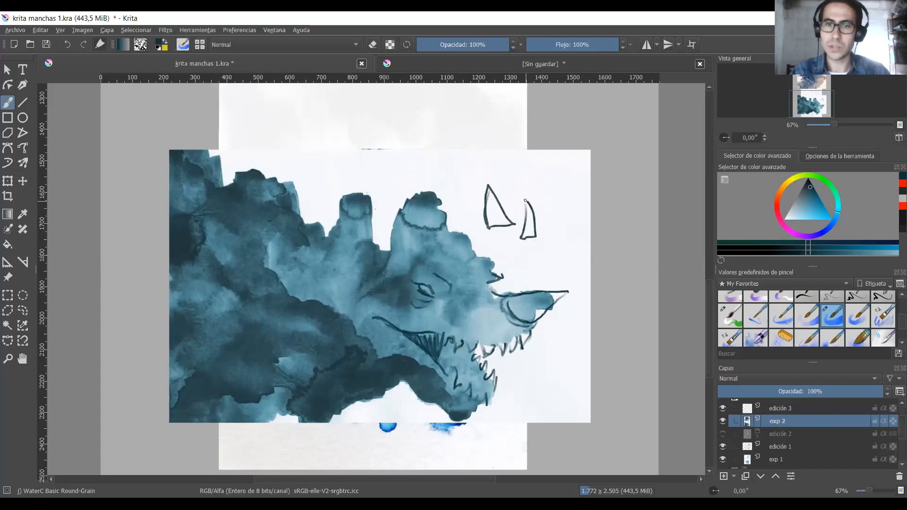
# Outline the two upright stain bumps as pointed horns, circle them both and undo the circle.
pyautogui.moveTo(449, 232)
pyautogui.mouseDown()
pyautogui.moveTo(433, 159)
pyautogui.moveTo(395, 217)
pyautogui.moveTo(418, 233)
pyautogui.moveTo(440, 222)
pyautogui.moveTo(391, 221)
pyautogui.moveTo(443, 233)
pyautogui.moveTo(387, 250)
pyautogui.moveTo(389, 228)
pyautogui.mouseUp()
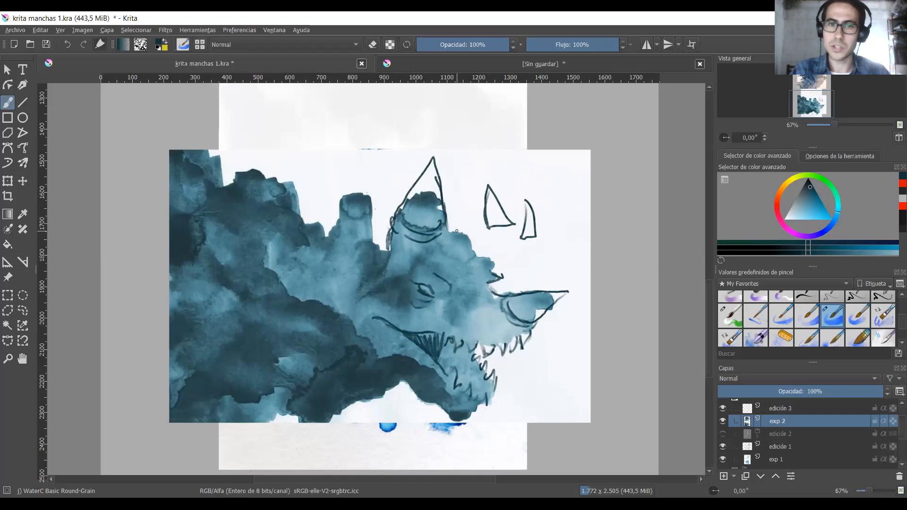
pyautogui.moveTo(448, 226)
pyautogui.mouseDown()
pyautogui.moveTo(477, 255)
pyautogui.moveTo(450, 270)
pyautogui.moveTo(411, 270)
pyautogui.moveTo(383, 256)
pyautogui.moveTo(372, 207)
pyautogui.moveTo(349, 171)
pyautogui.moveTo(336, 216)
pyautogui.moveTo(361, 217)
pyautogui.moveTo(330, 236)
pyautogui.mouseUp()
pyautogui.moveTo(392, 152)
pyautogui.mouseDown()
pyautogui.moveTo(315, 175)
pyautogui.moveTo(379, 255)
pyautogui.moveTo(340, 167)
pyautogui.moveTo(318, 202)
pyautogui.mouseUp()
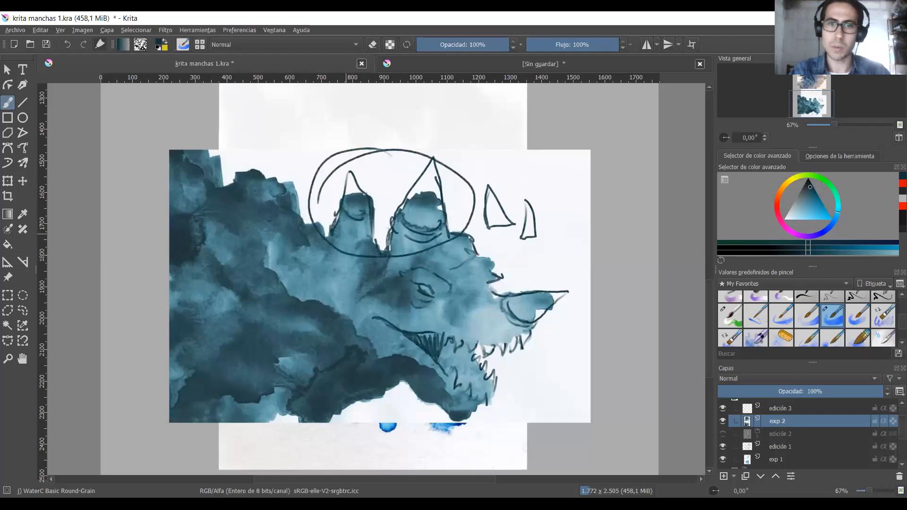
pyautogui.hotkey('ctrl', 'z')
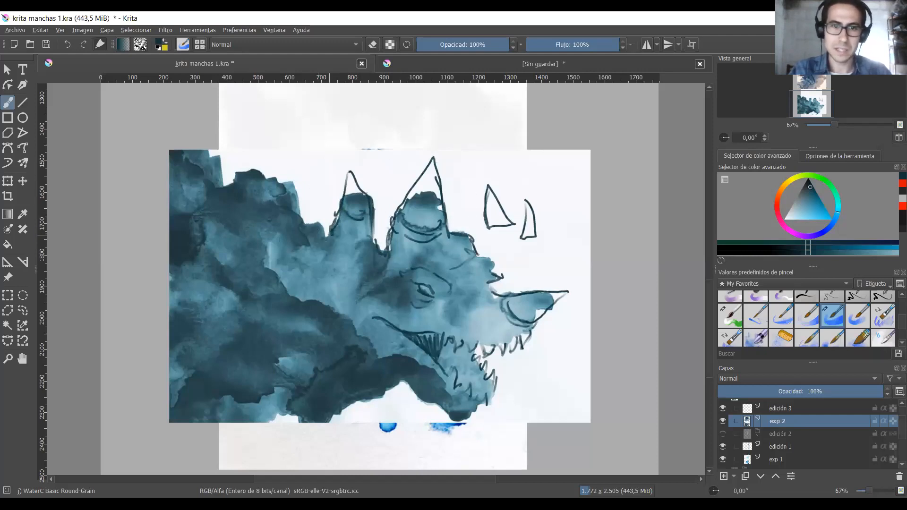
# Draw contour lines and pointed spikes along the creature's neck and dark body, following the stain's edges.
pyautogui.moveTo(317, 263); pyautogui.dragTo(349, 251)
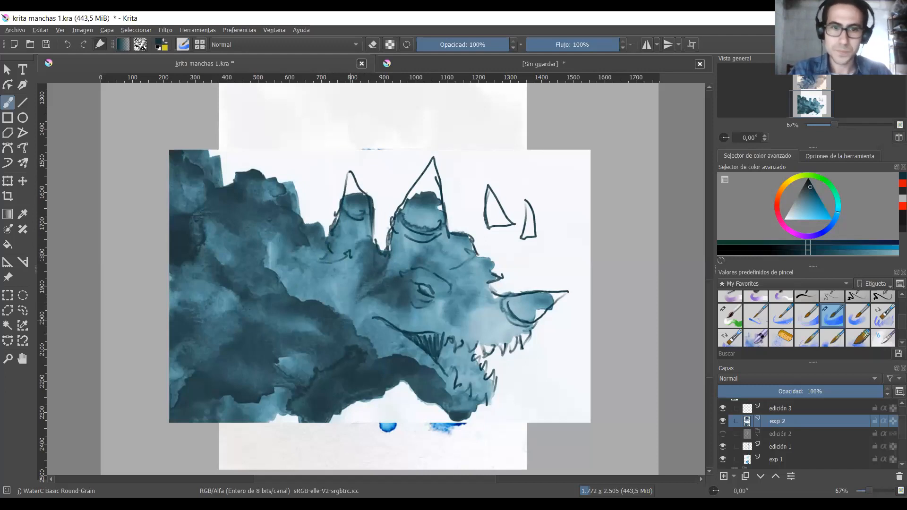
pyautogui.moveTo(367, 337); pyautogui.dragTo(378, 358)
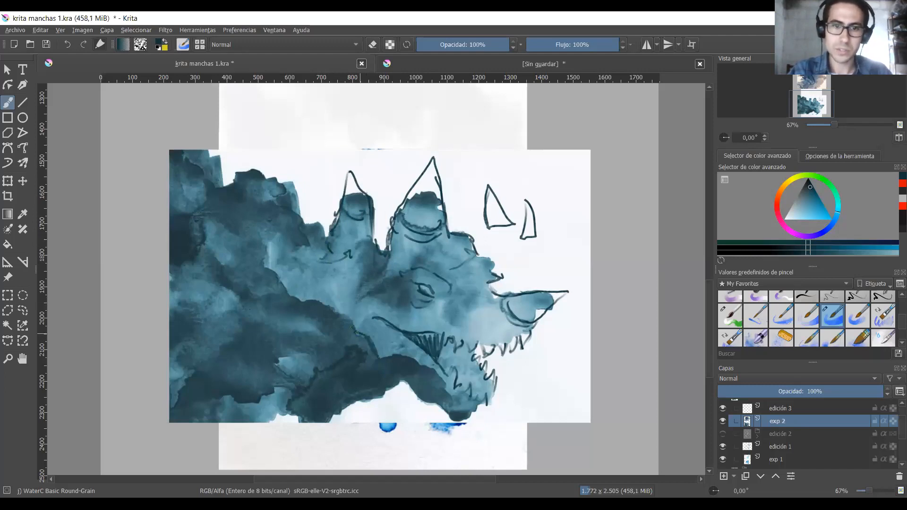
pyautogui.moveTo(331, 320)
pyautogui.mouseDown()
pyautogui.moveTo(315, 334)
pyautogui.moveTo(266, 336)
pyautogui.mouseUp()
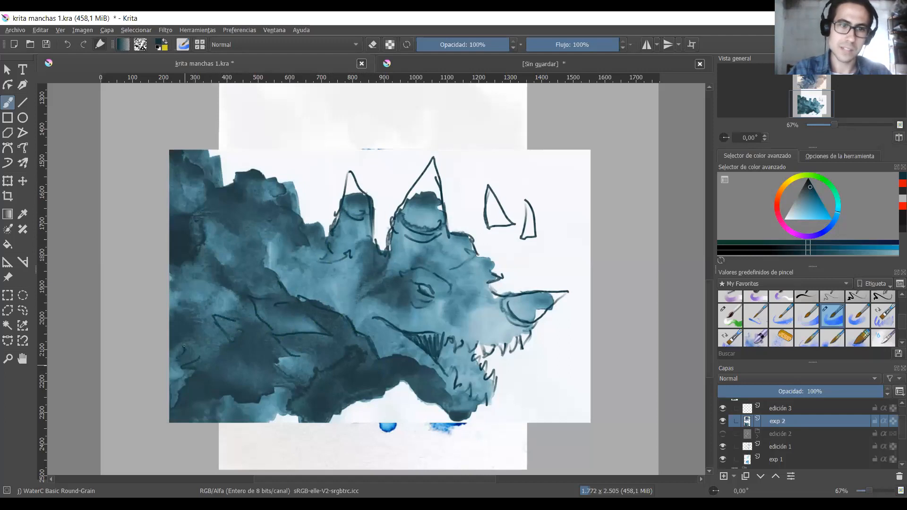
pyautogui.moveTo(235, 293)
pyautogui.mouseDown()
pyautogui.moveTo(188, 276)
pyautogui.moveTo(211, 266)
pyautogui.mouseUp()
pyautogui.moveTo(217, 260)
pyautogui.mouseDown()
pyautogui.moveTo(233, 273)
pyautogui.moveTo(263, 273)
pyautogui.mouseUp()
pyautogui.moveTo(250, 234); pyautogui.dragTo(263, 260)
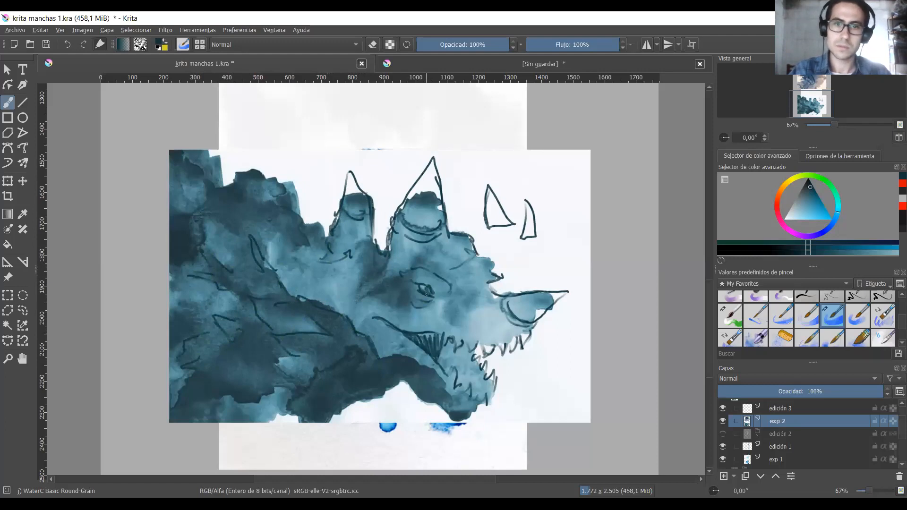
# Darken the inside of the creature's mouth with dense dark teal hatching.
pyautogui.moveTo(439, 337)
pyautogui.mouseDown()
pyautogui.moveTo(442, 359)
pyautogui.moveTo(419, 335)
pyautogui.moveTo(488, 395)
pyautogui.mouseUp()
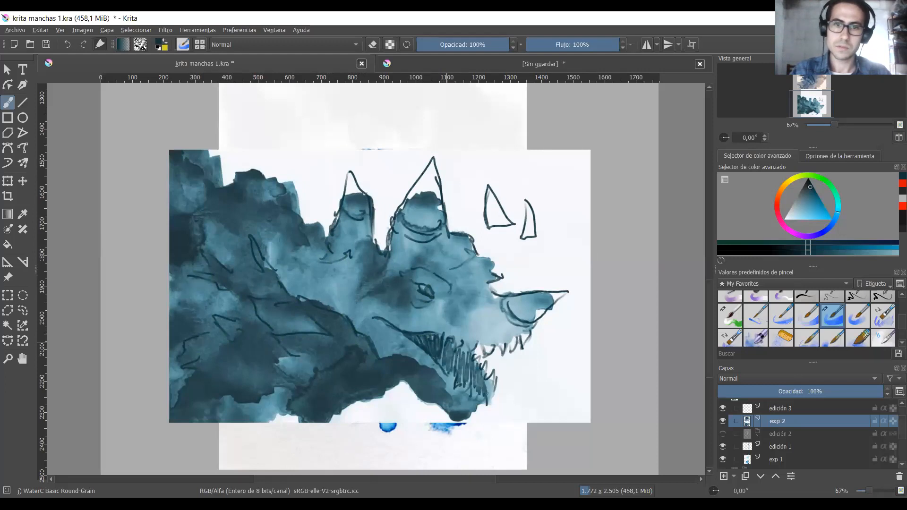
pyautogui.moveTo(450, 348)
pyautogui.mouseDown()
pyautogui.moveTo(458, 366)
pyautogui.moveTo(437, 352)
pyautogui.mouseUp()
pyautogui.moveTo(423, 332); pyautogui.dragTo(429, 350)
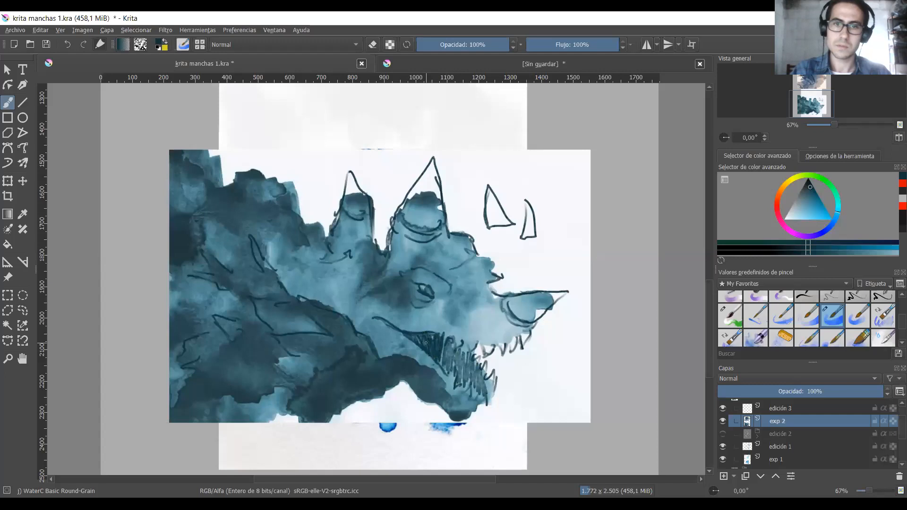
# Pick the white background colour and paint light highlights on the creature's eyelid, snout horn, brow, rear horn and neck spikes.
pyautogui.keyDown('ctrl'); pyautogui.click(573, 274); pyautogui.keyUp('ctrl')
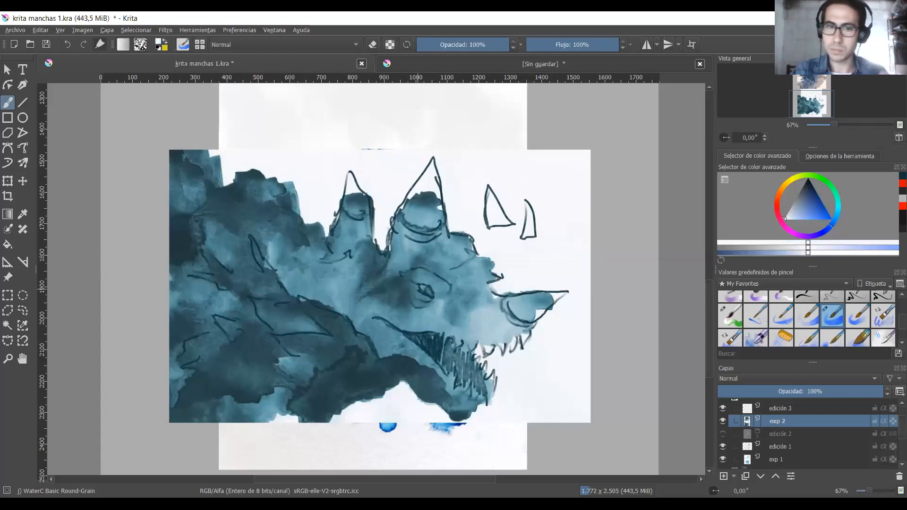
pyautogui.moveTo(427, 282)
pyautogui.mouseDown()
pyautogui.moveTo(444, 294)
pyautogui.moveTo(426, 278)
pyautogui.moveTo(440, 294)
pyautogui.moveTo(446, 281)
pyautogui.mouseUp()
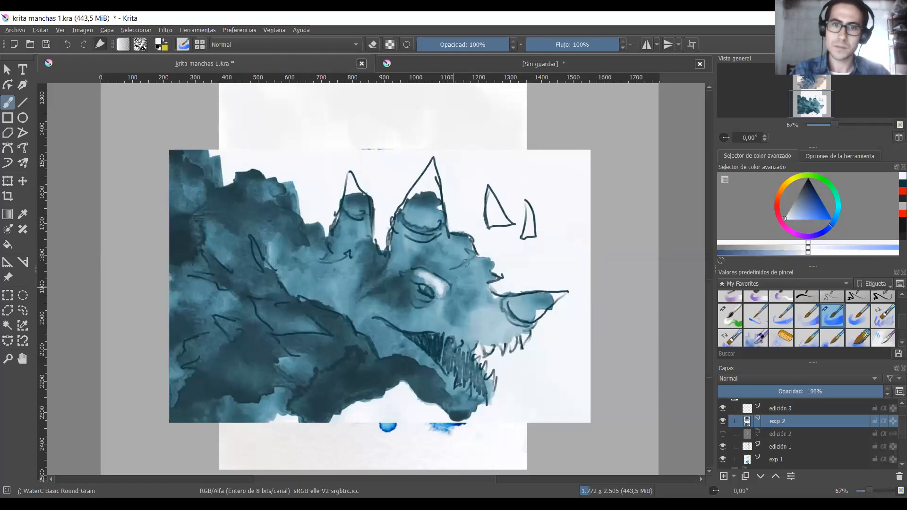
pyautogui.moveTo(528, 300)
pyautogui.mouseDown()
pyautogui.moveTo(516, 305)
pyautogui.moveTo(558, 295)
pyautogui.moveTo(519, 305)
pyautogui.mouseUp()
pyautogui.moveTo(482, 277)
pyautogui.mouseDown()
pyautogui.moveTo(488, 290)
pyautogui.moveTo(491, 277)
pyautogui.moveTo(478, 283)
pyautogui.moveTo(463, 253)
pyautogui.moveTo(415, 236)
pyautogui.moveTo(436, 236)
pyautogui.mouseUp()
pyautogui.moveTo(357, 194); pyautogui.dragTo(371, 262)
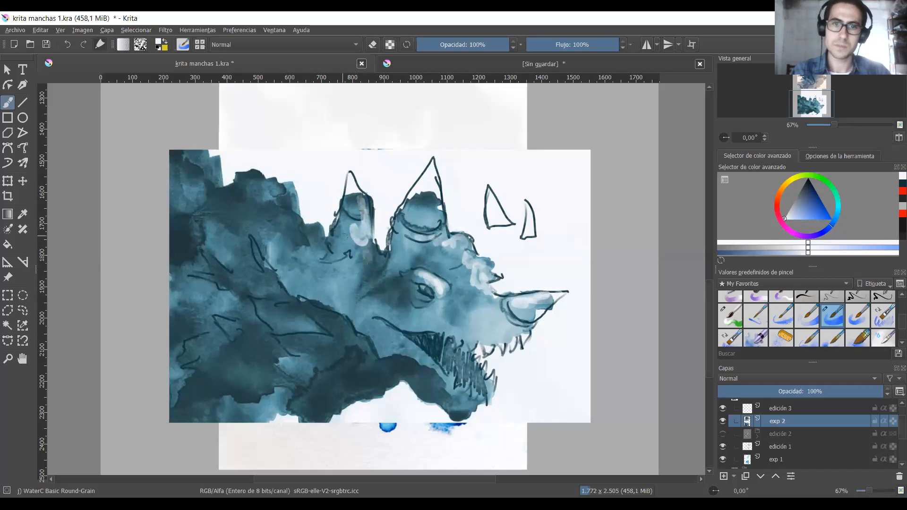
pyautogui.moveTo(325, 235)
pyautogui.mouseDown()
pyautogui.moveTo(301, 233)
pyautogui.moveTo(282, 209)
pyautogui.moveTo(286, 223)
pyautogui.mouseUp()
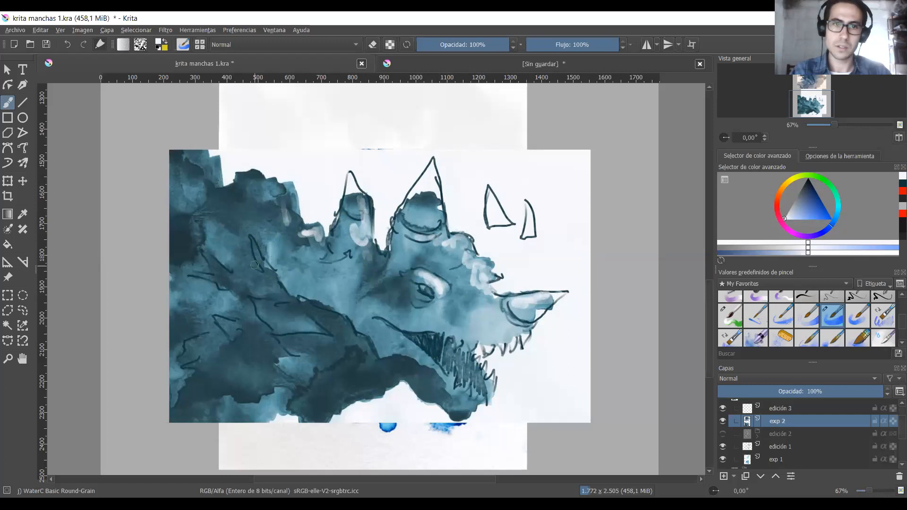
pyautogui.moveTo(255, 245); pyautogui.dragTo(274, 277)
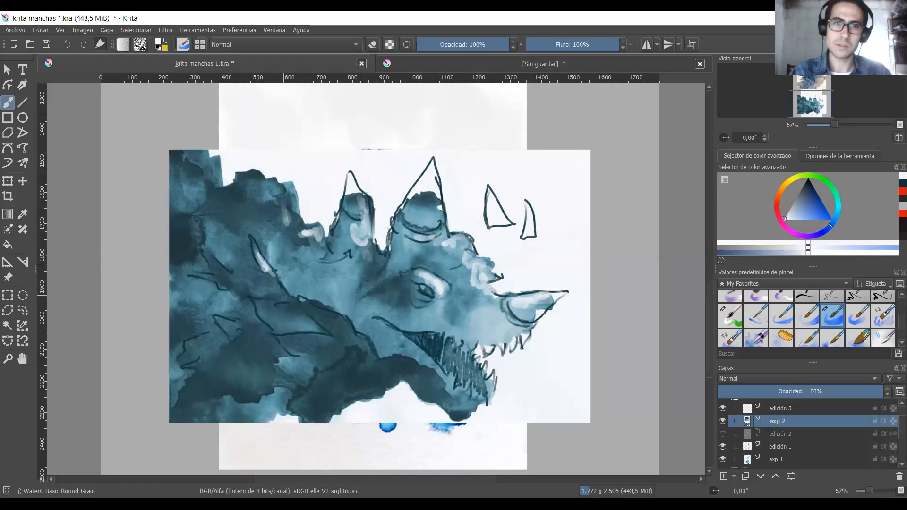
# Paint light highlights on the creature's rear neck spike, the ridges along its neck, its cheek and its upper lip.
pyautogui.moveTo(206, 256)
pyautogui.mouseDown()
pyautogui.moveTo(282, 317)
pyautogui.moveTo(271, 317)
pyautogui.moveTo(299, 312)
pyautogui.moveTo(304, 302)
pyautogui.moveTo(363, 347)
pyautogui.mouseUp()
pyautogui.press('shift')
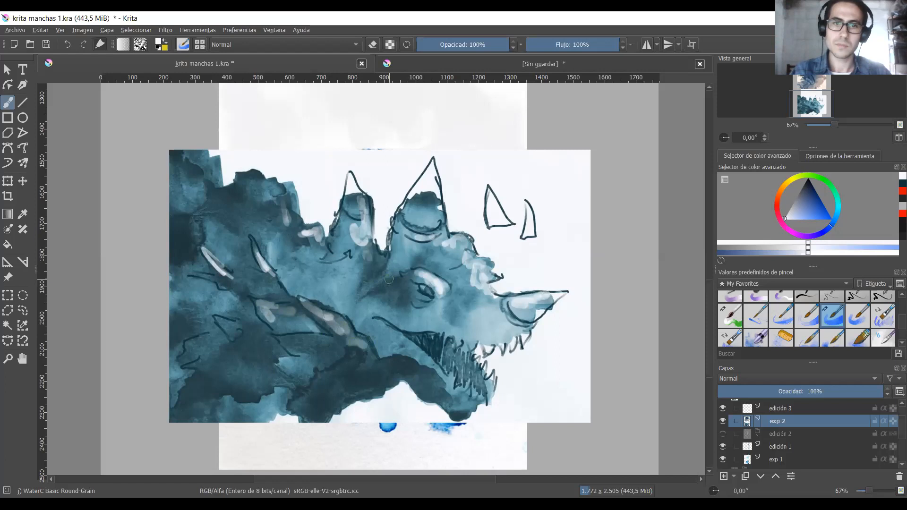
pyautogui.moveTo(386, 302)
pyautogui.mouseDown()
pyautogui.moveTo(369, 311)
pyautogui.moveTo(450, 333)
pyautogui.moveTo(468, 324)
pyautogui.moveTo(442, 326)
pyautogui.moveTo(510, 336)
pyautogui.mouseUp()
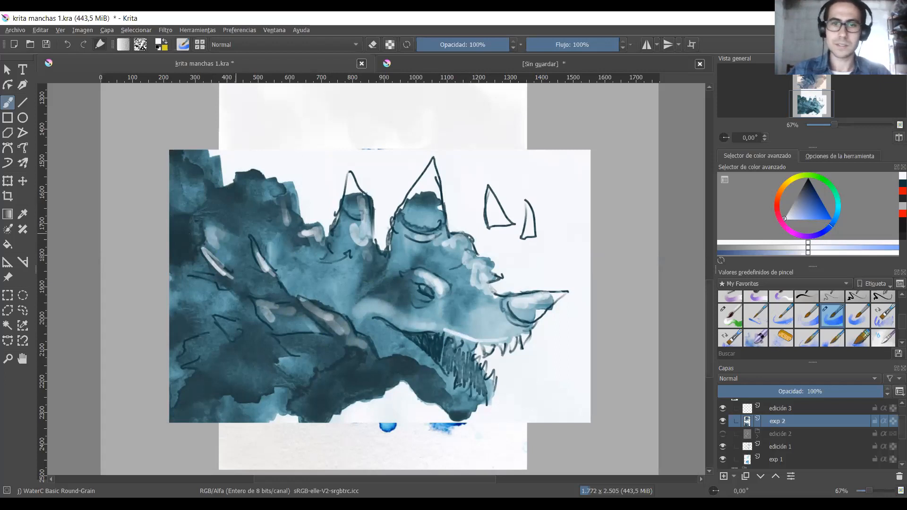
pyautogui.scroll(-1, 237, 233)
pyautogui.moveTo(399, 208); pyautogui.dragTo(412, 278)
pyautogui.scroll(-1, 409, 227)
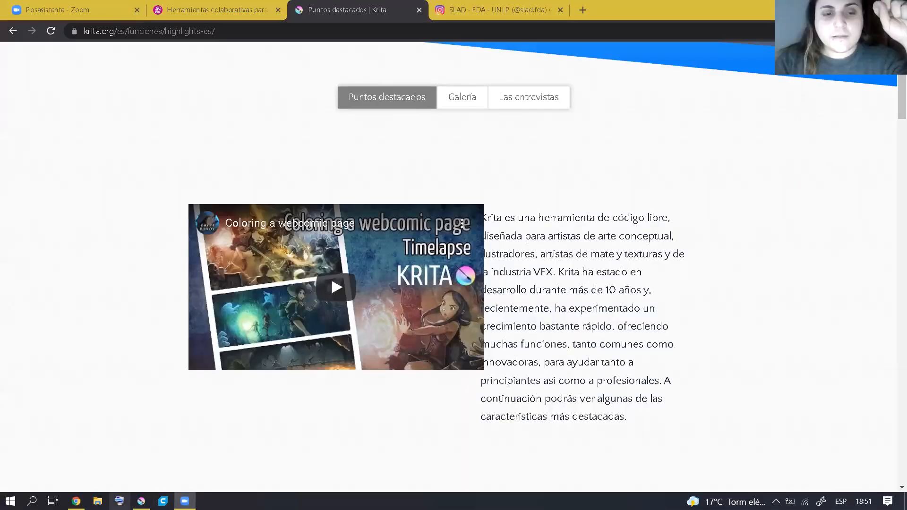
# Switch to the Krita document with the blue and peach strokes and examine up close where the strokes overlap.
pyautogui.click(142, 501)
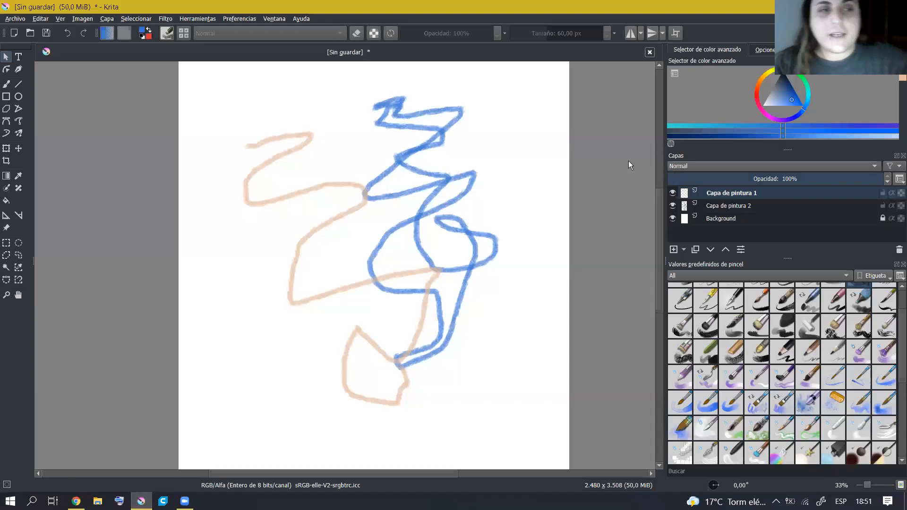
pyautogui.scroll(-1, 501, 174)
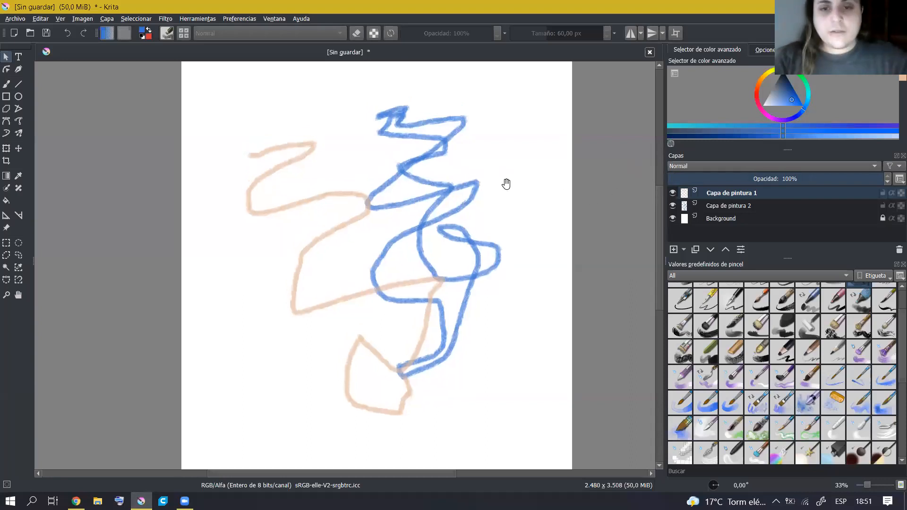
pyautogui.hscroll(2, 490, 176)
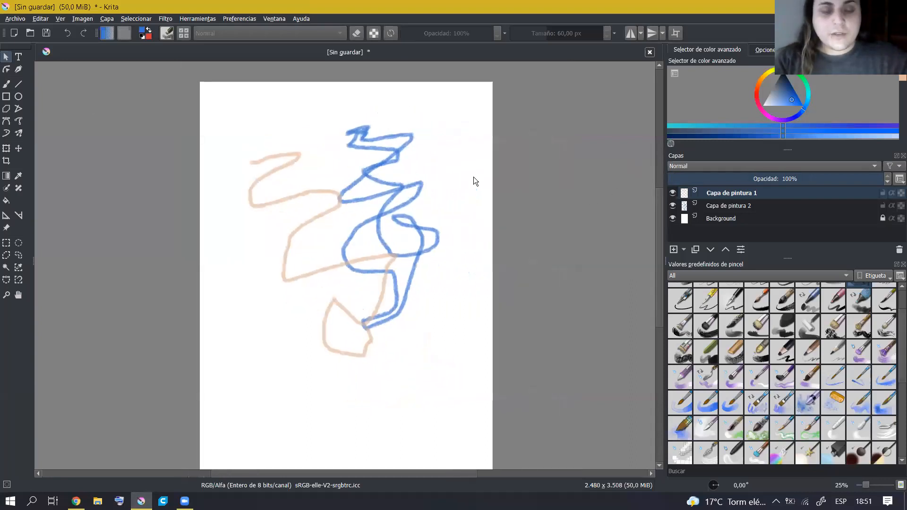
pyautogui.scroll(1, 473, 177)
pyautogui.scroll(-1, 440, 174)
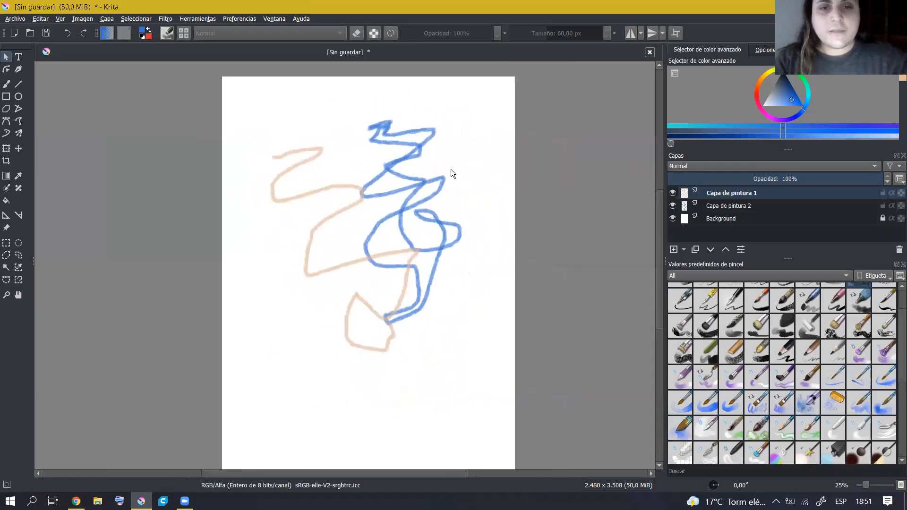
pyautogui.scroll(1, 453, 171)
pyautogui.moveTo(356, 180); pyautogui.dragTo(413, 216)
pyautogui.scroll(5, 392, 215)
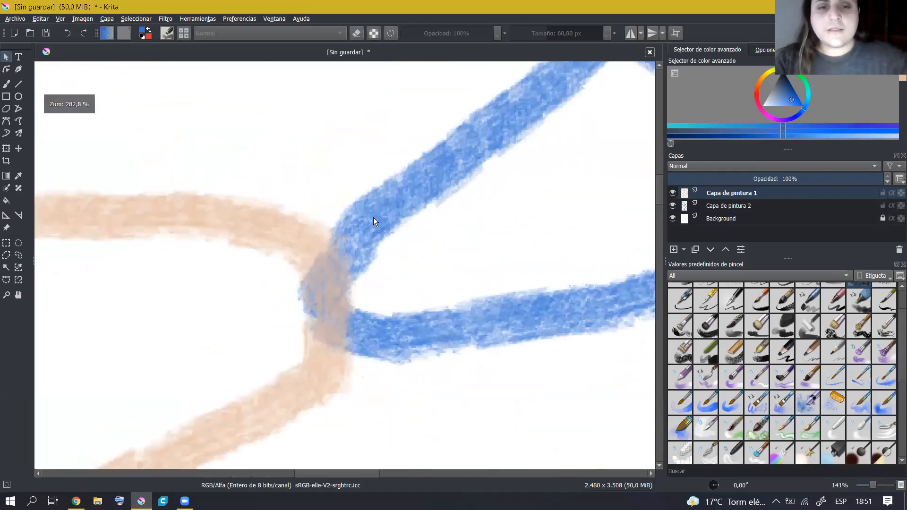
pyautogui.scroll(-6, 373, 217)
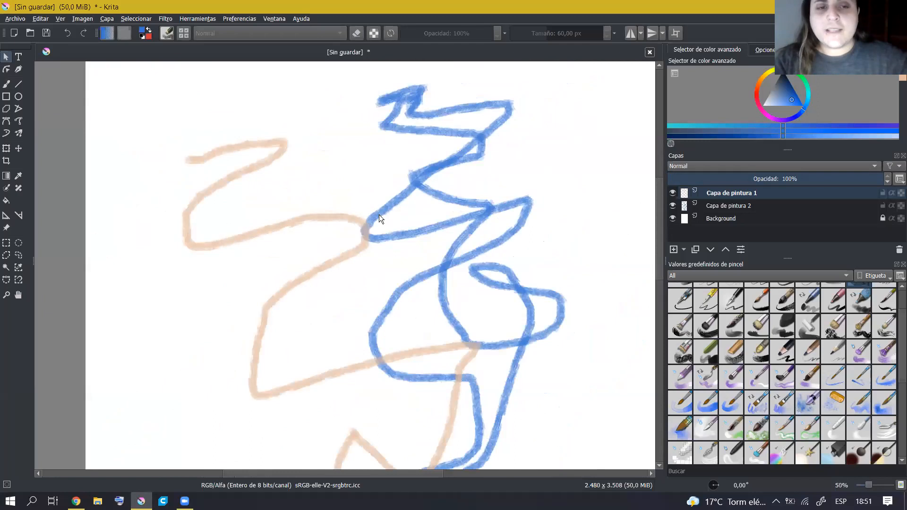
pyautogui.scroll(2, 392, 223)
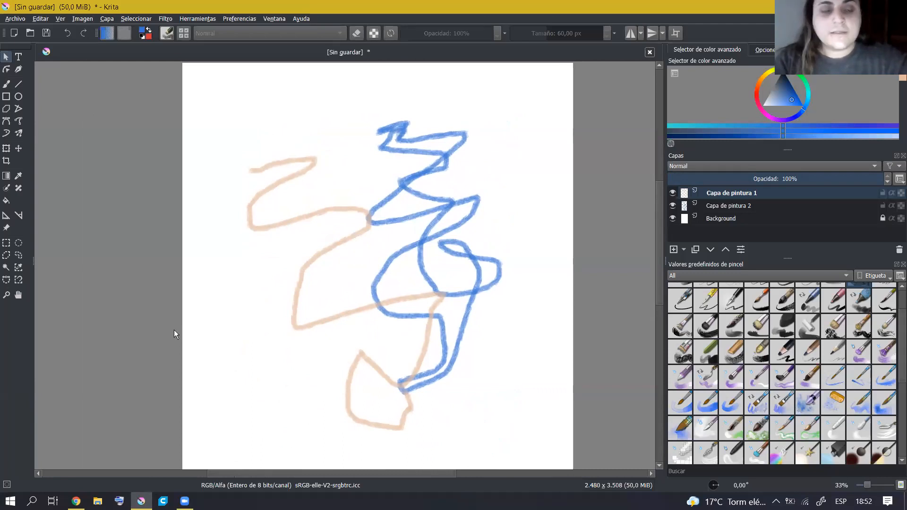
# Launch Inkscape, minimise the other windows to the desktop and reposition the welcome dialog.
pyautogui.click(32, 501)
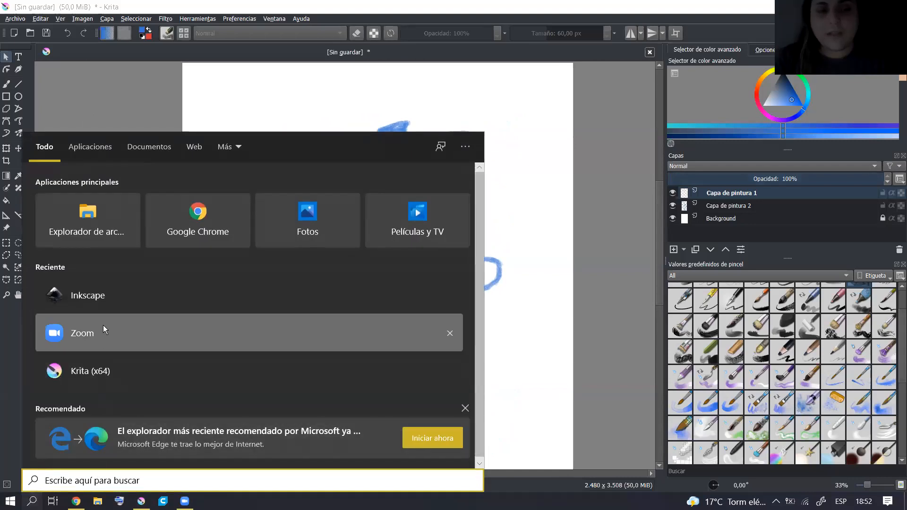
pyautogui.click(110, 297)
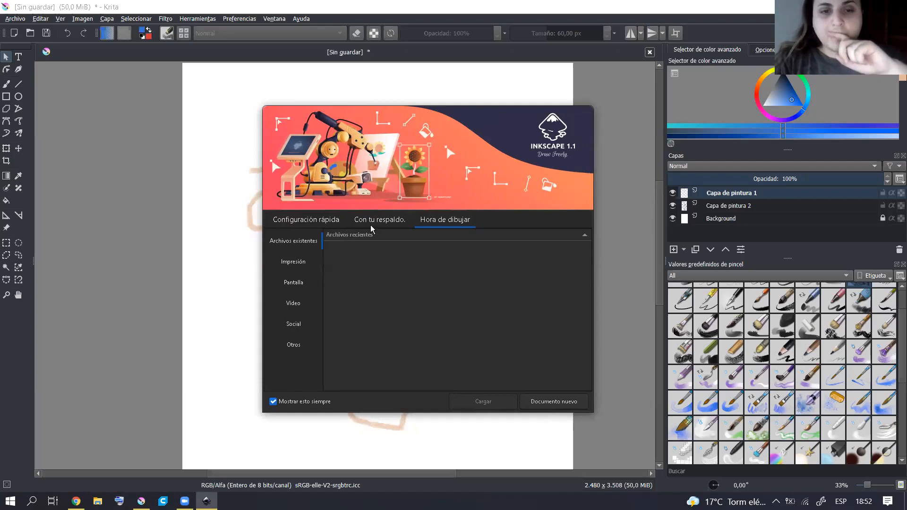
pyautogui.click(852, 7)
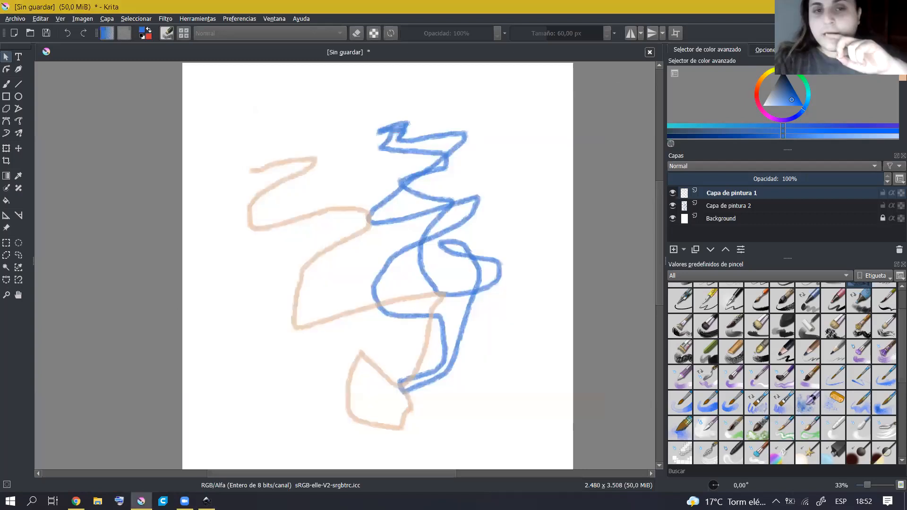
pyautogui.click(853, 7)
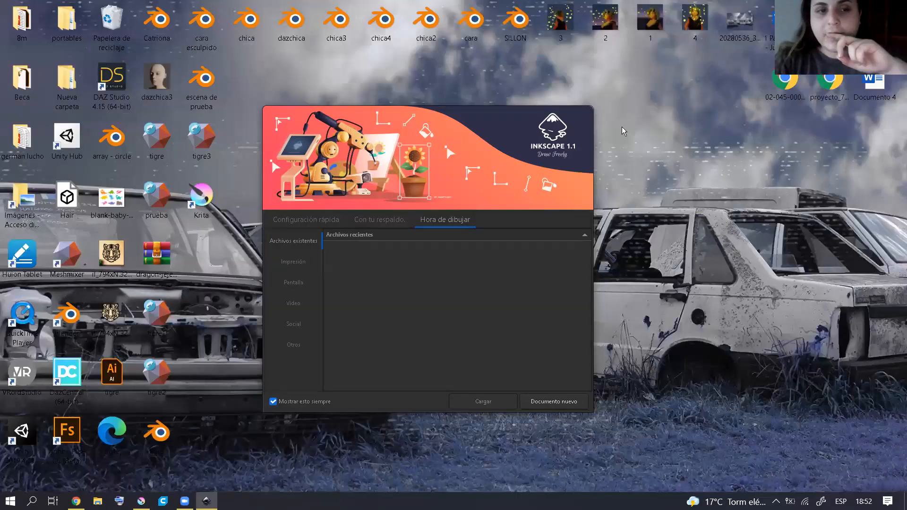
pyautogui.moveTo(436, 172); pyautogui.dragTo(440, 174)
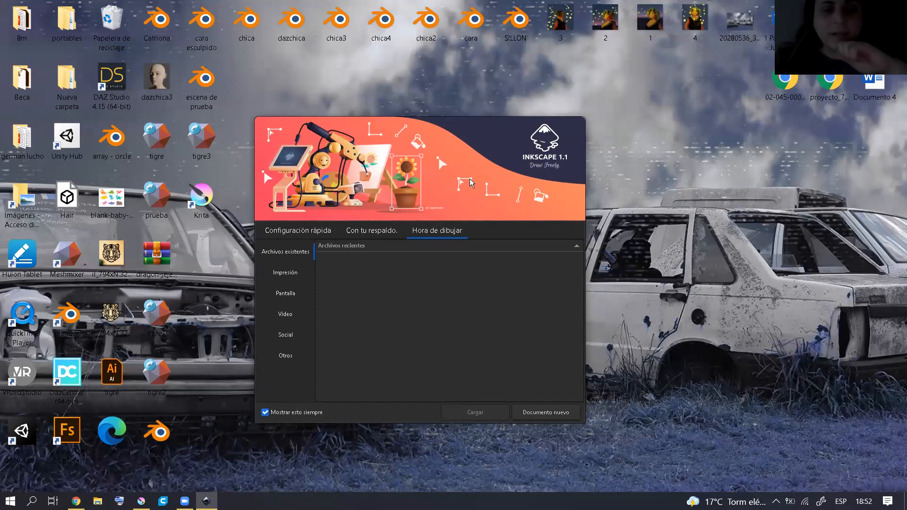
# Browse the print, screen and social templates in the welcome dialog and create a new document from the A4 print template.
pyautogui.click(288, 274)
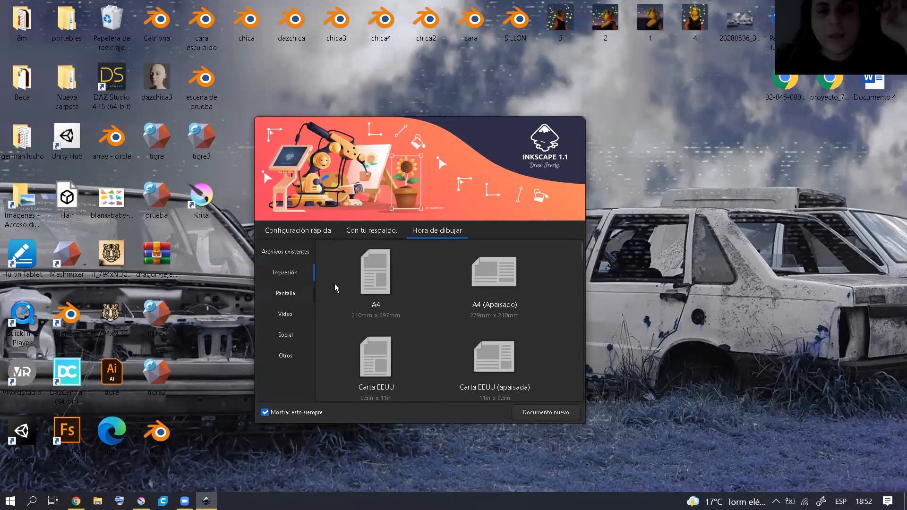
pyautogui.click(349, 283)
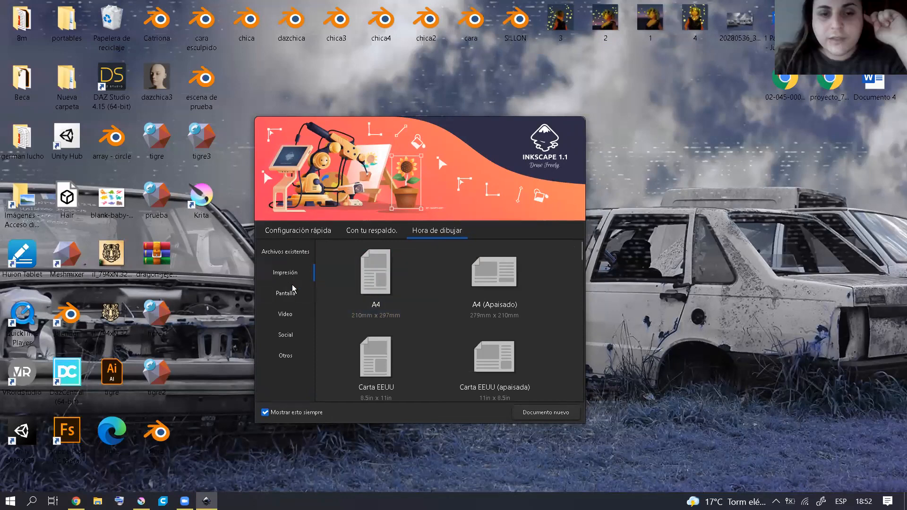
pyautogui.click(292, 297)
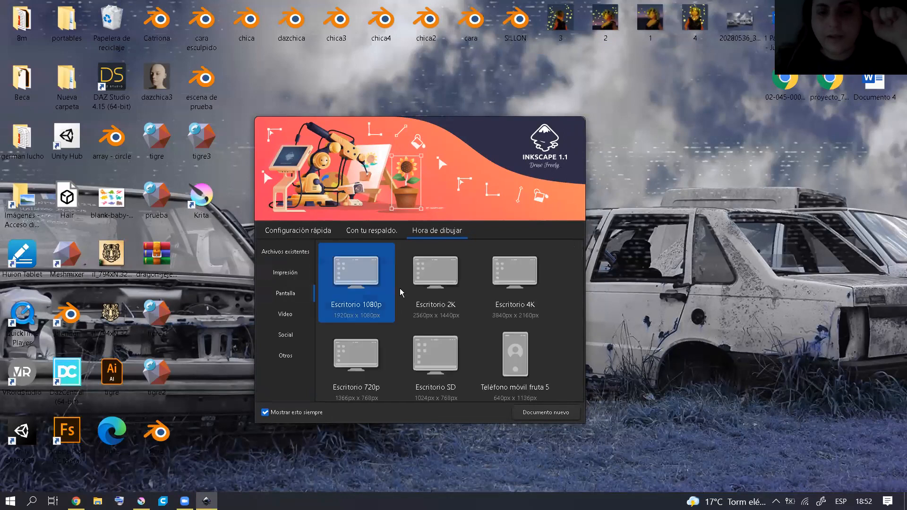
pyautogui.moveTo(582, 276); pyautogui.dragTo(578, 323)
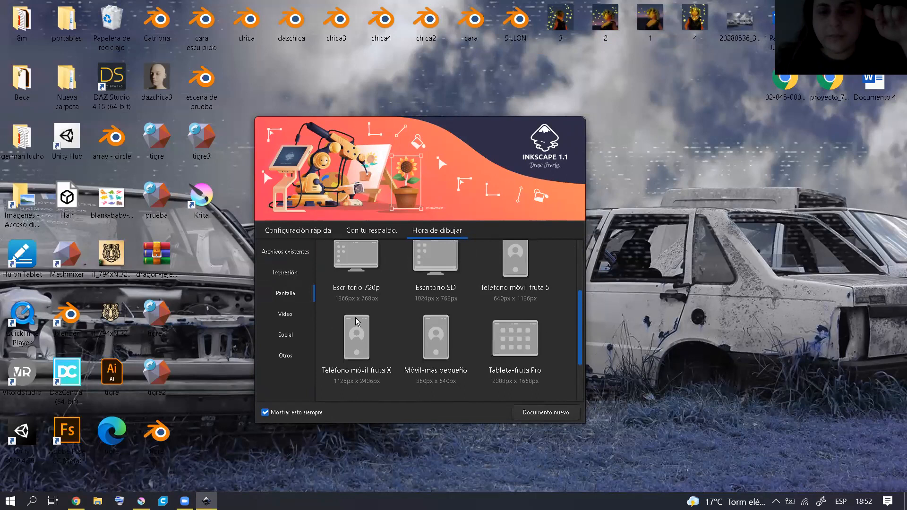
pyautogui.click(288, 336)
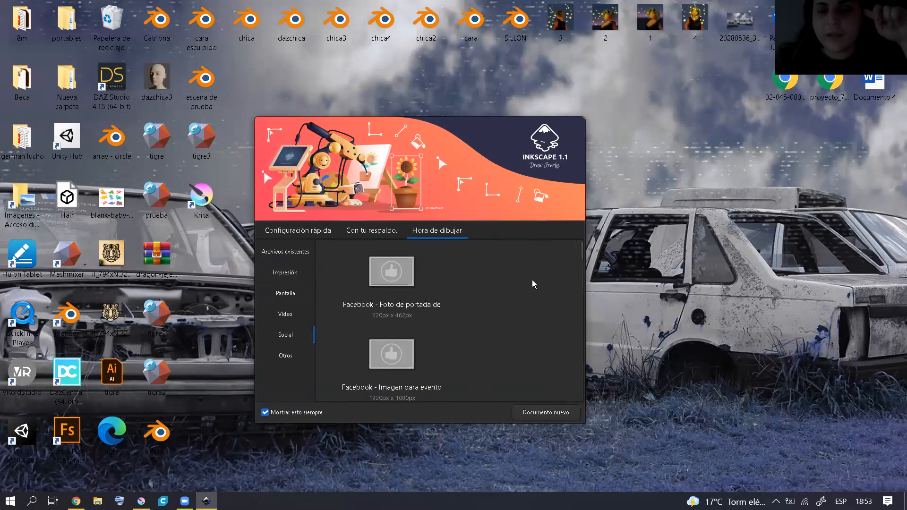
pyautogui.moveTo(581, 251)
pyautogui.mouseDown()
pyautogui.moveTo(576, 308)
pyautogui.moveTo(581, 265)
pyautogui.mouseUp()
pyautogui.scroll(3, 421, 250)
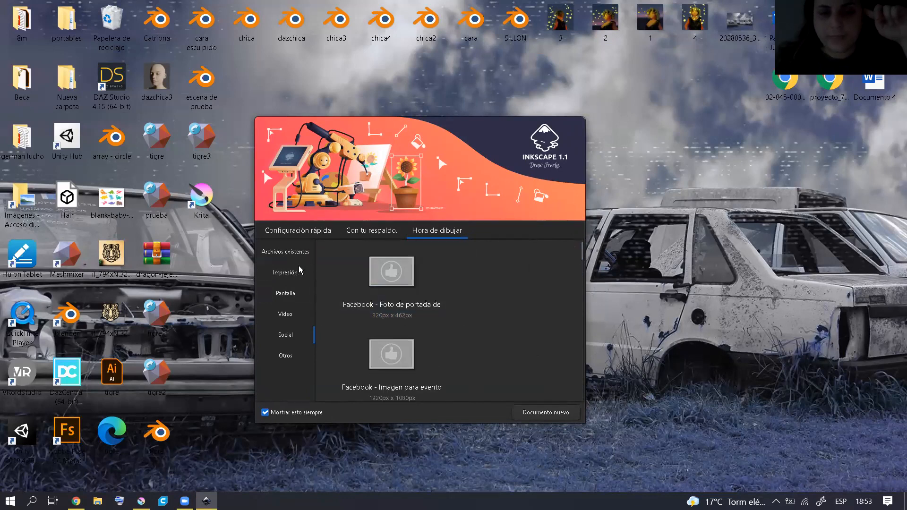
pyautogui.click(299, 272)
pyautogui.click(390, 272)
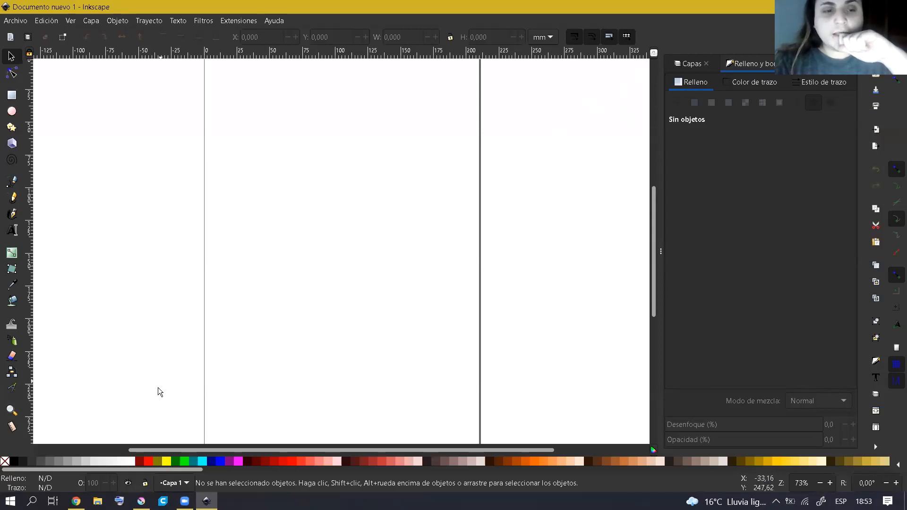
# Draw a closed, rounded freeform shape with the Bezier pen in the upper half of the page.
pyautogui.click(11, 184)
pyautogui.click(316, 148)
pyautogui.moveTo(394, 123); pyautogui.dragTo(427, 136)
pyautogui.click(413, 207)
pyautogui.moveTo(341, 221); pyautogui.dragTo(305, 192)
pyautogui.click(316, 148)
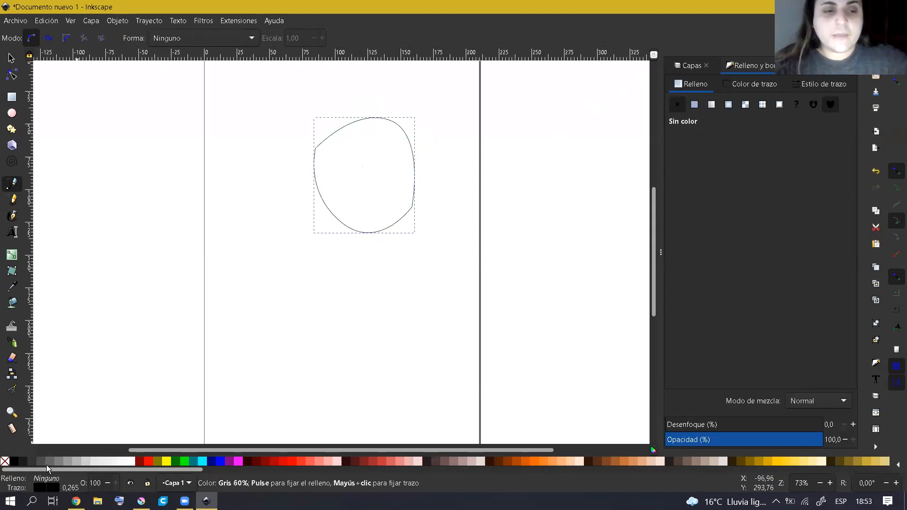
# Fill the closed shape with yellow (#FFFF00) and deselect it.
pyautogui.scroll(4, 393, 138)
pyautogui.scroll(-2, 378, 176)
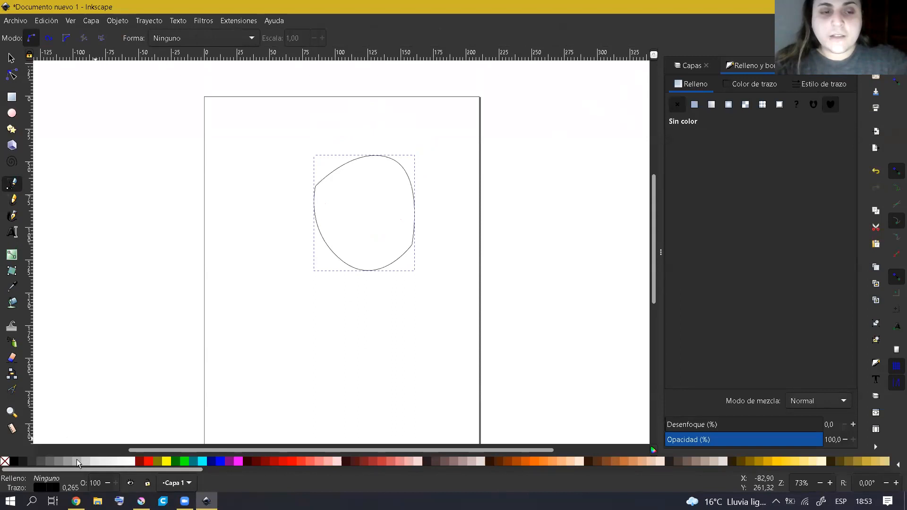
pyautogui.click(169, 462)
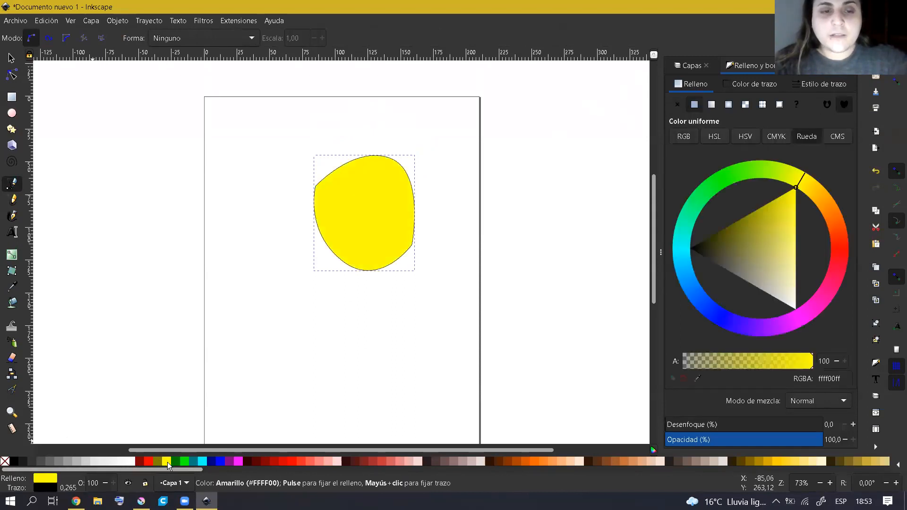
pyautogui.click(11, 58)
pyautogui.click(436, 203)
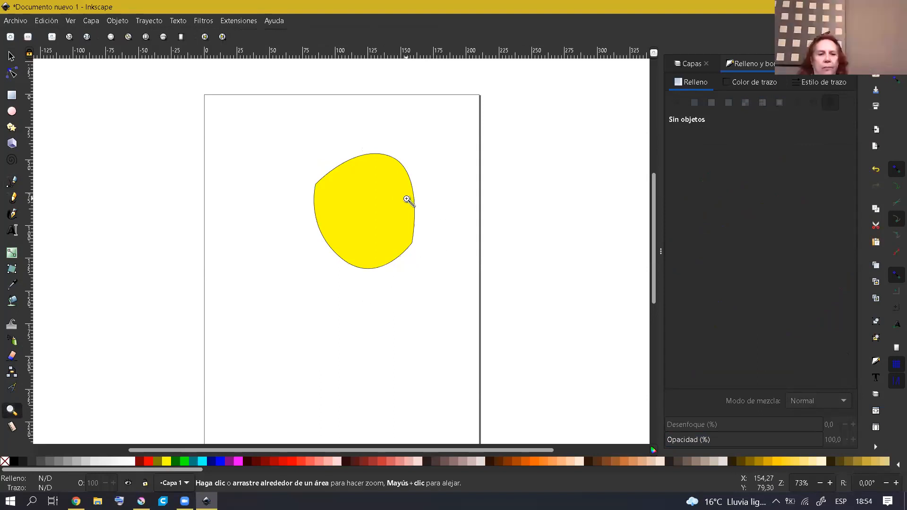
# Magnify the yellow shape's upper-left edge in stages up to 25600% to examine the sharpness of its vector outline.
pyautogui.click(389, 183)
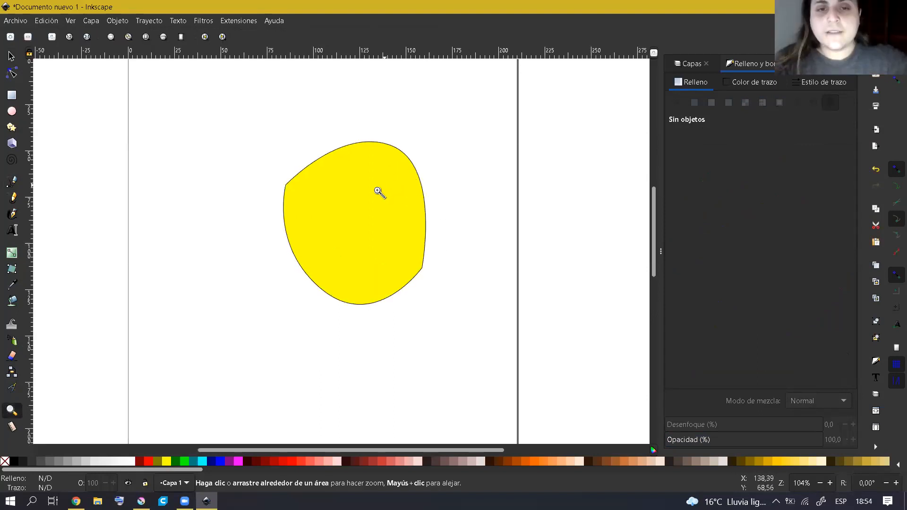
pyautogui.click(389, 182)
pyautogui.click(389, 182)
pyautogui.moveTo(393, 183); pyautogui.dragTo(407, 203)
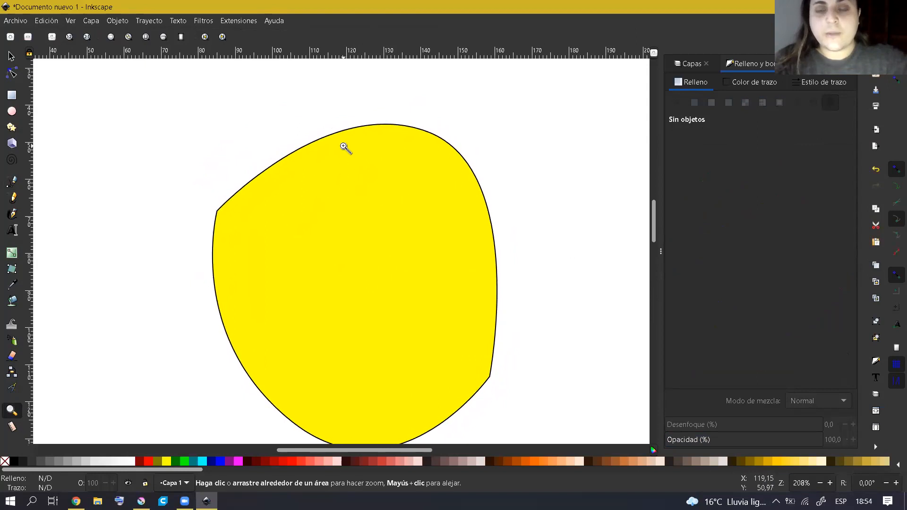
pyautogui.click(260, 139)
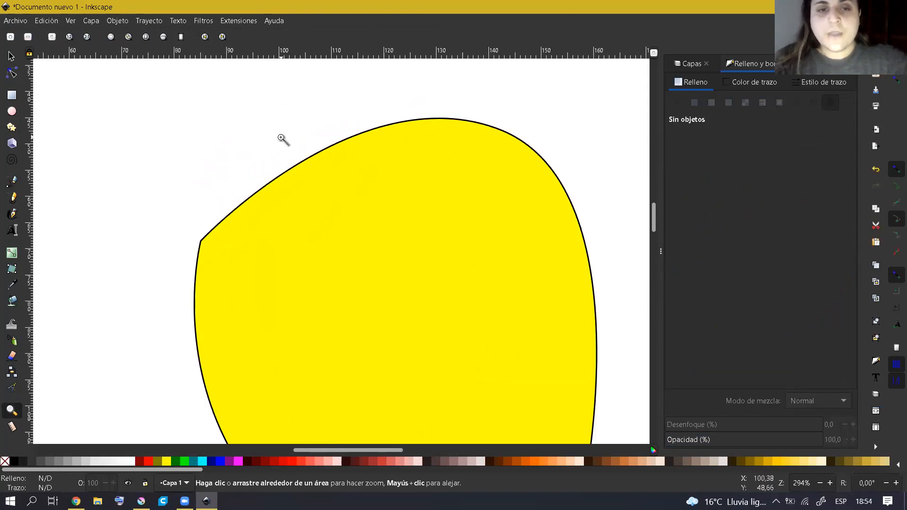
pyautogui.click(304, 146)
pyautogui.click(308, 148)
pyautogui.click(310, 146)
pyautogui.click(312, 144)
pyautogui.click(309, 145)
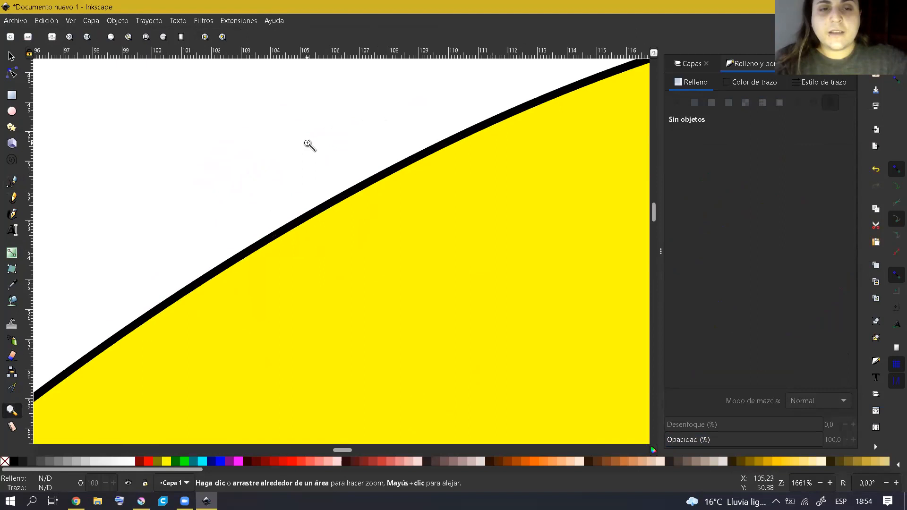
pyautogui.click(334, 166)
pyautogui.click(402, 204)
pyautogui.click(426, 219)
pyautogui.click(425, 218)
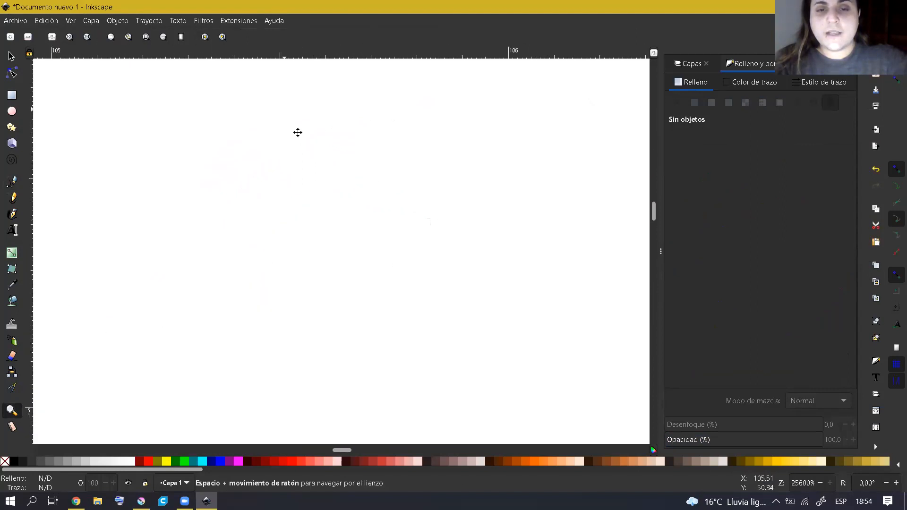
# Reduce the magnification to 6400% and centre the view on the black outline to inspect its edge.
pyautogui.moveTo(343, 187); pyautogui.dragTo(339, 189)
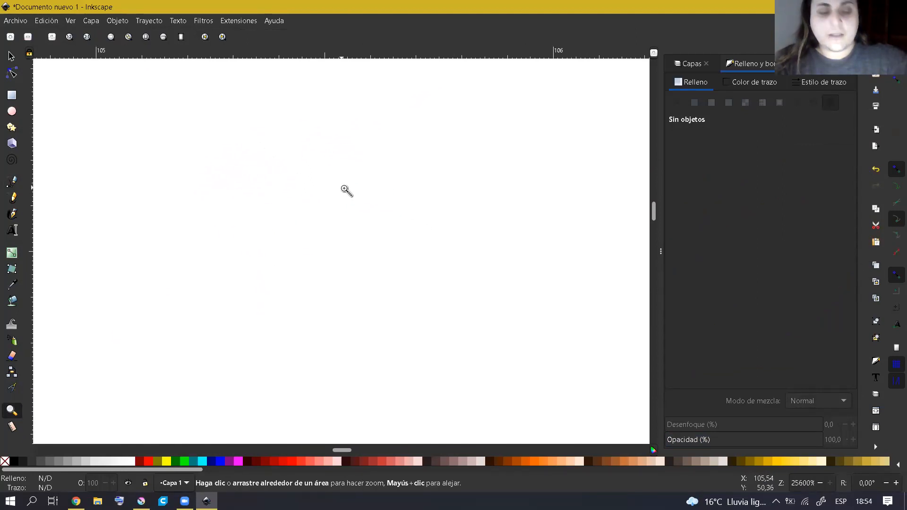
pyautogui.keyDown('shift'); pyautogui.click(344, 189); pyautogui.keyUp('shift')
pyautogui.keyDown('shift'); pyautogui.click(344, 184); pyautogui.keyUp('shift')
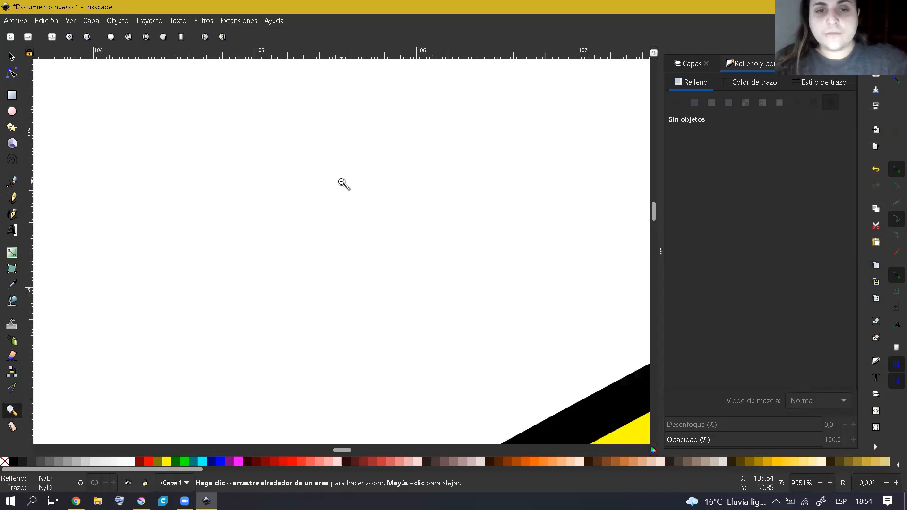
pyautogui.moveTo(379, 196); pyautogui.dragTo(299, 125)
pyautogui.click(350, 187)
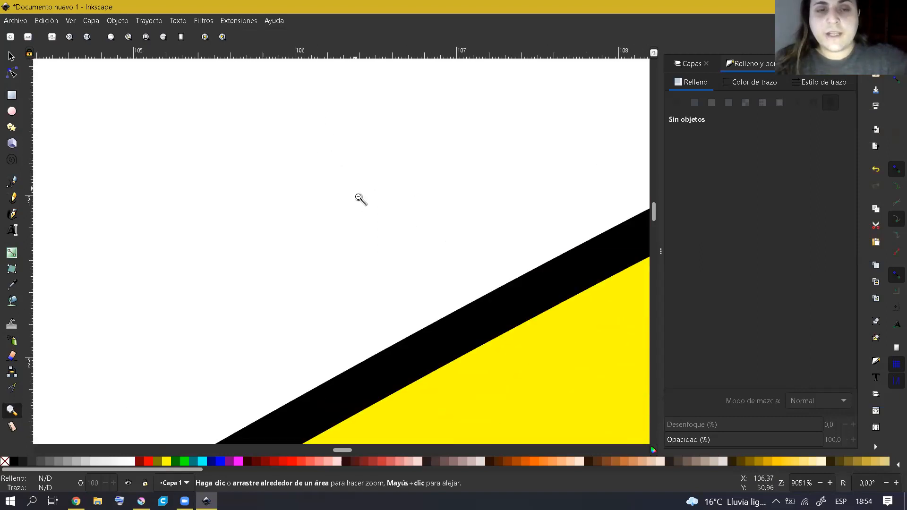
pyautogui.moveTo(424, 267); pyautogui.dragTo(336, 193)
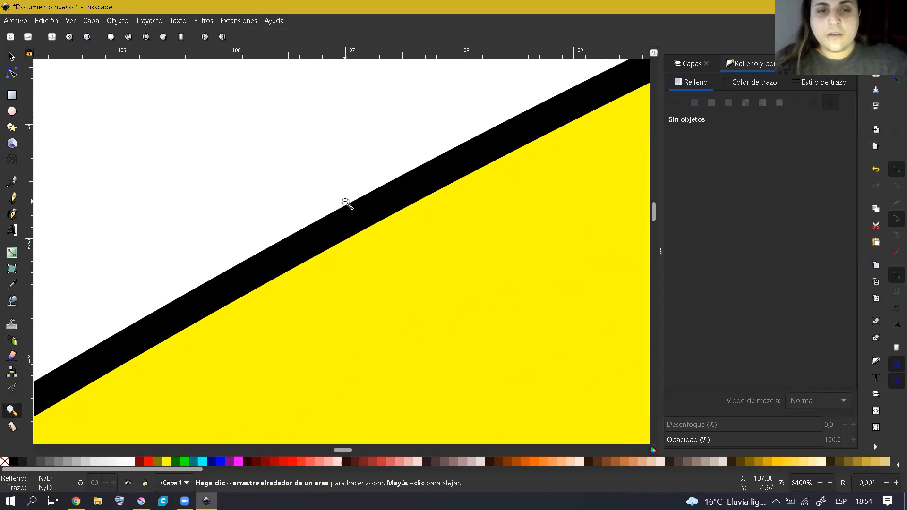
# Magnify the yellow shape's black outline to 18102% and reduce the magnification in stages to 200% to examine its sharpness.
pyautogui.click(352, 205)
pyautogui.click(352, 205)
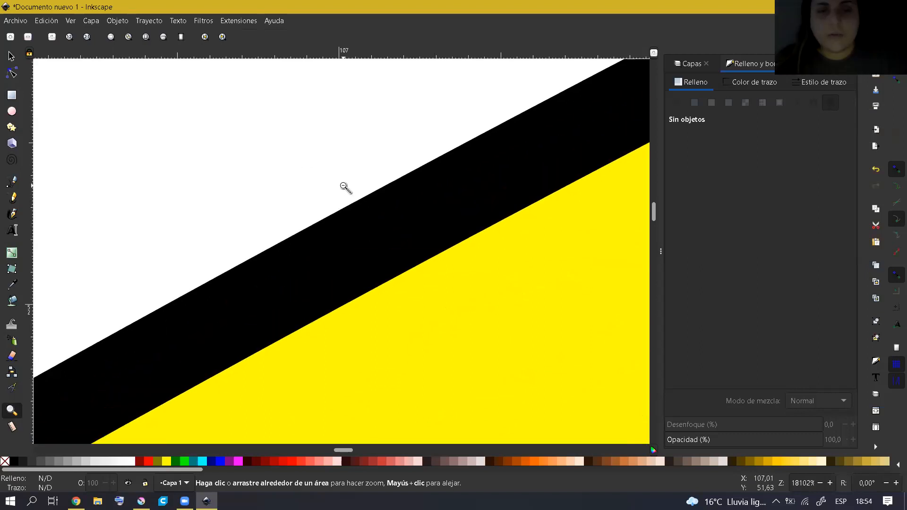
pyautogui.keyDown('shift'); pyautogui.click(344, 187); pyautogui.keyUp('shift')
pyautogui.keyDown('shift'); pyautogui.click(341, 186); pyautogui.keyUp('shift')
pyautogui.keyDown('shift'); pyautogui.click(337, 185); pyautogui.keyUp('shift')
pyautogui.keyDown('shift'); pyautogui.click(337, 184); pyautogui.keyUp('shift')
pyautogui.keyDown('shift'); pyautogui.click(337, 185); pyautogui.keyUp('shift')
pyautogui.keyDown('shift'); pyautogui.click(337, 184); pyautogui.keyUp('shift')
pyautogui.keyDown('shift'); pyautogui.click(337, 185); pyautogui.keyUp('shift')
pyautogui.keyDown('shift'); pyautogui.click(336, 185); pyautogui.keyUp('shift')
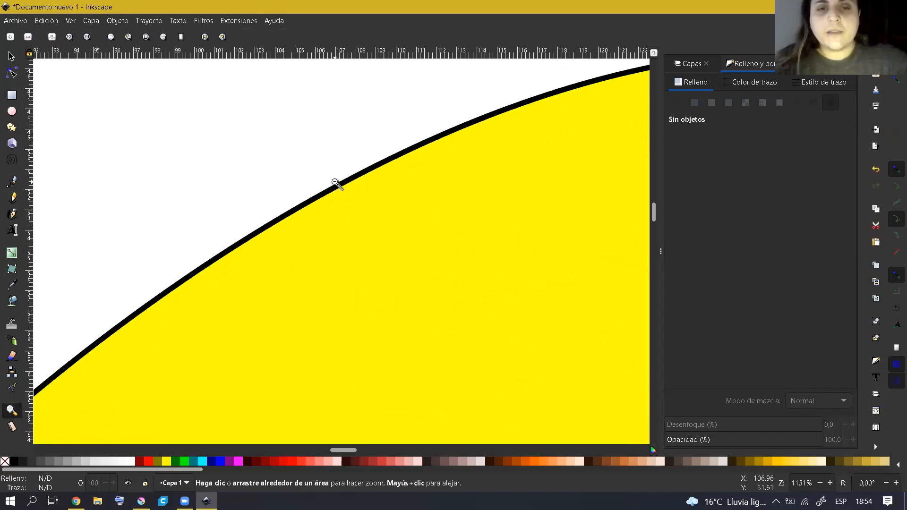
pyautogui.keyDown('shift'); pyautogui.click(337, 184); pyautogui.keyUp('shift')
pyautogui.keyDown('shift'); pyautogui.click(337, 185); pyautogui.keyUp('shift')
pyautogui.keyDown('shift'); pyautogui.click(337, 184); pyautogui.keyUp('shift')
pyautogui.keyDown('shift'); pyautogui.click(337, 184); pyautogui.keyUp('shift')
pyautogui.keyDown('shift'); pyautogui.click(337, 185); pyautogui.keyUp('shift')
pyautogui.keyDown('shift'); pyautogui.click(337, 184); pyautogui.keyUp('shift')
# Bring the whole yellow shape into view at 71% magnification and switch to the selection tool.
pyautogui.moveTo(398, 178); pyautogui.dragTo(480, 230)
pyautogui.click(420, 190)
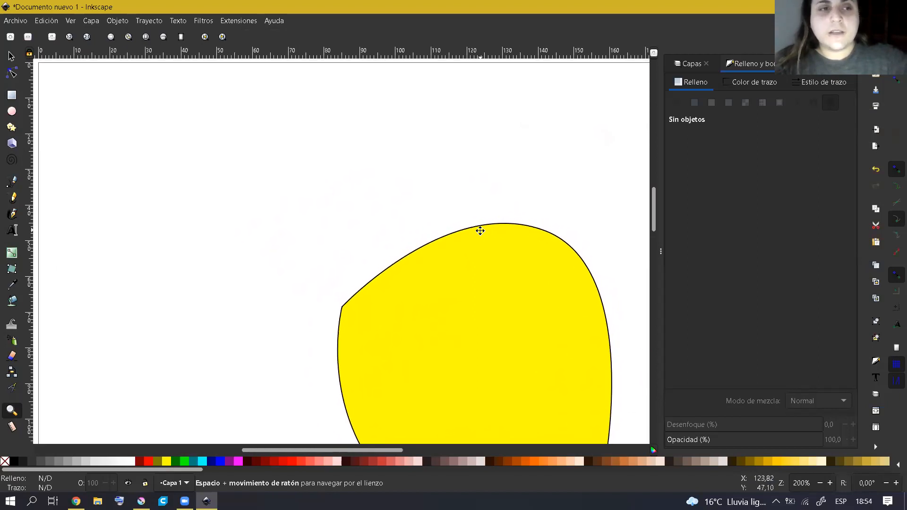
pyautogui.moveTo(445, 199); pyautogui.dragTo(419, 179)
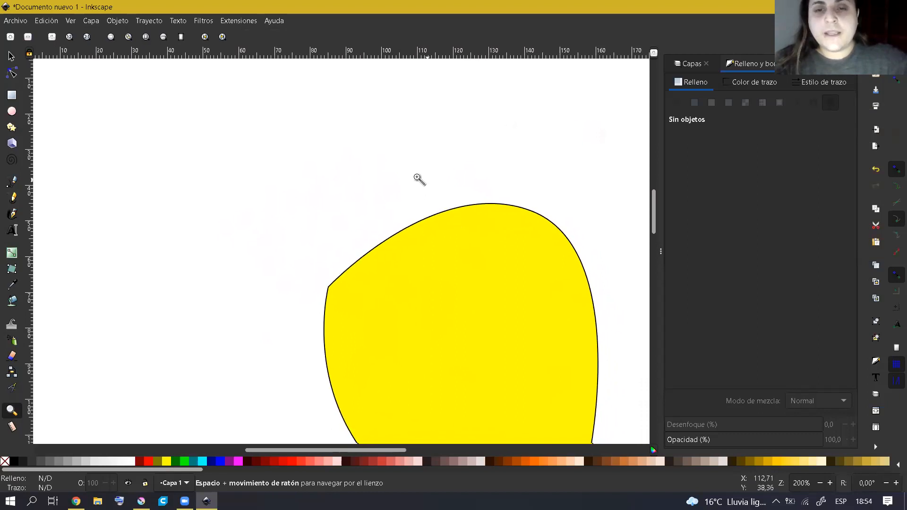
pyautogui.keyDown('shift'); pyautogui.click(424, 193); pyautogui.keyUp('shift')
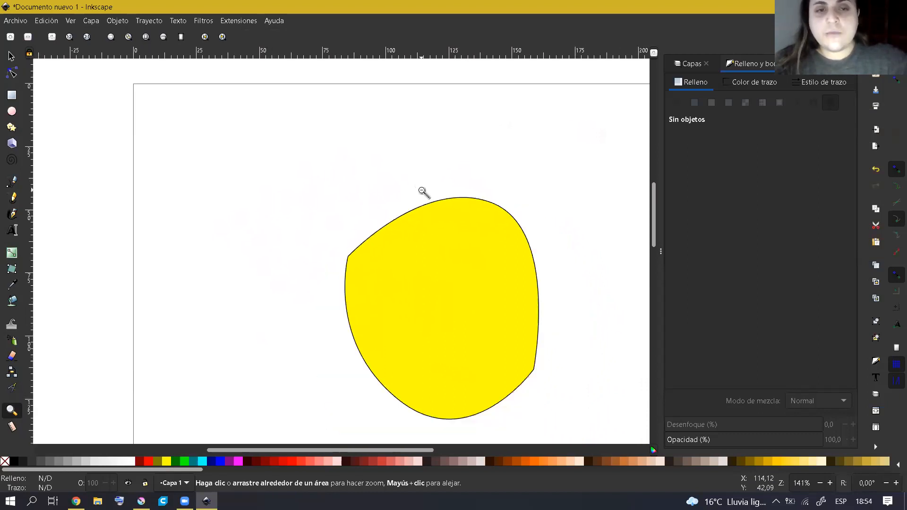
pyautogui.keyDown('shift'); pyautogui.click(424, 192); pyautogui.keyUp('shift')
pyautogui.moveTo(464, 196); pyautogui.dragTo(400, 162)
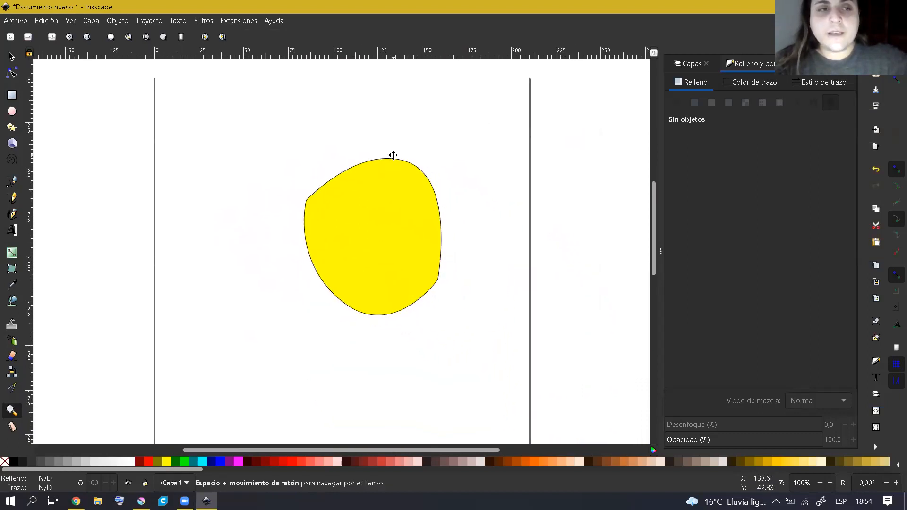
pyautogui.click(400, 161)
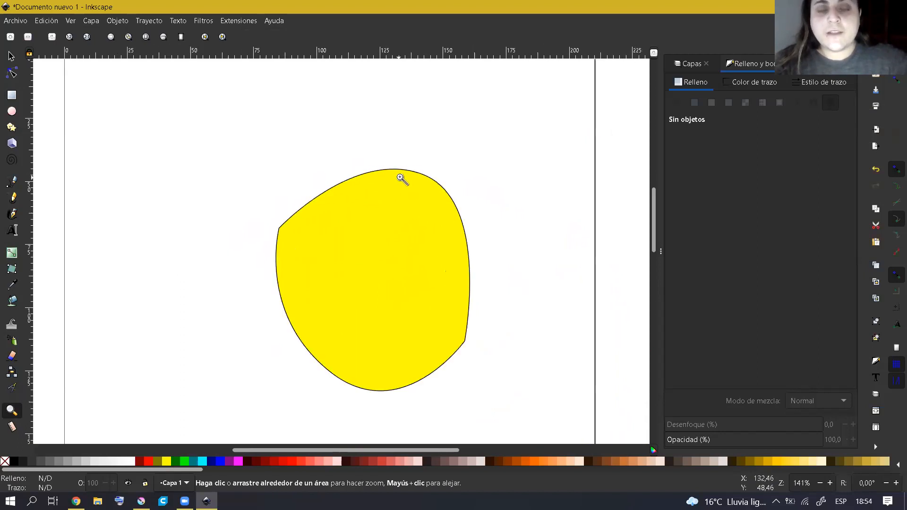
pyautogui.keyDown('shift'); pyautogui.click(401, 166); pyautogui.keyUp('shift')
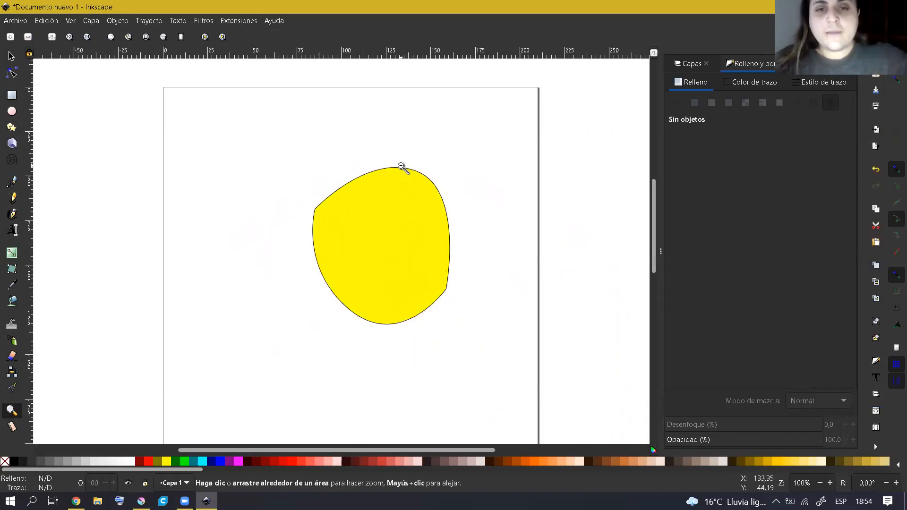
pyautogui.keyDown('shift'); pyautogui.click(402, 166); pyautogui.keyUp('shift')
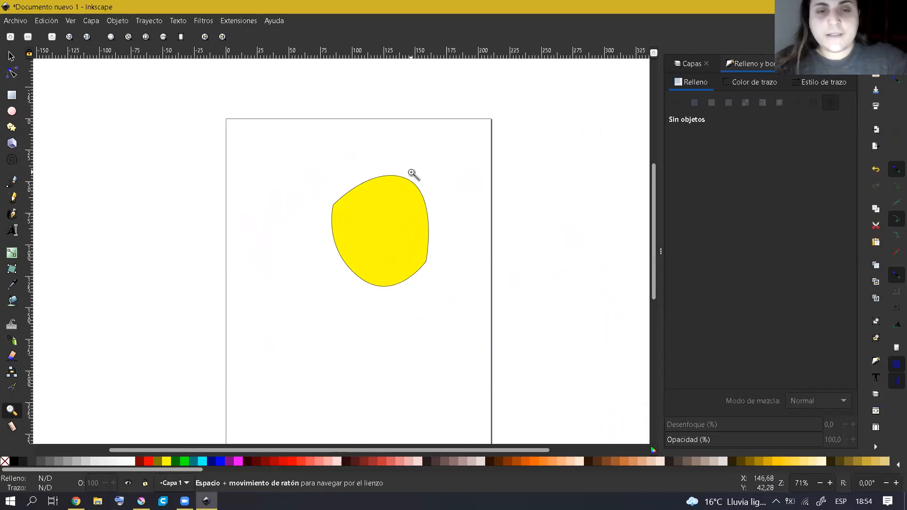
pyautogui.press('space')
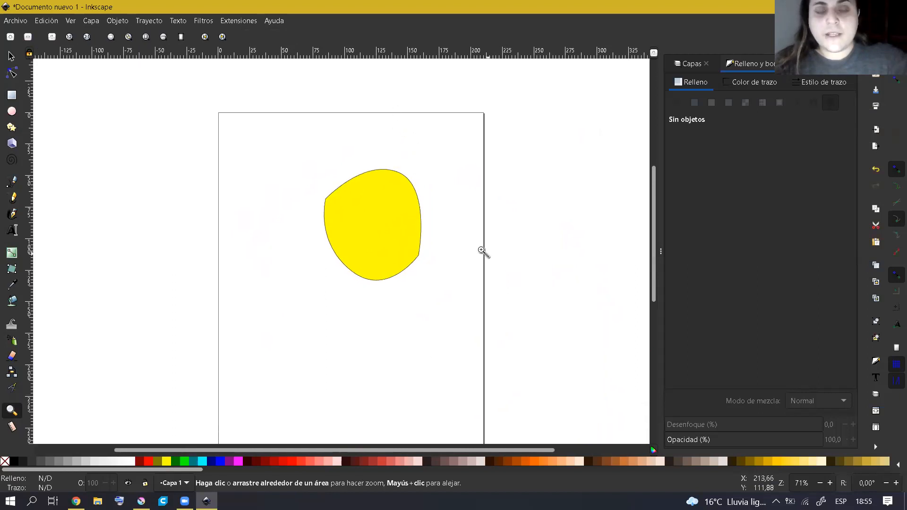
pyautogui.press('space')
pyautogui.press('space')
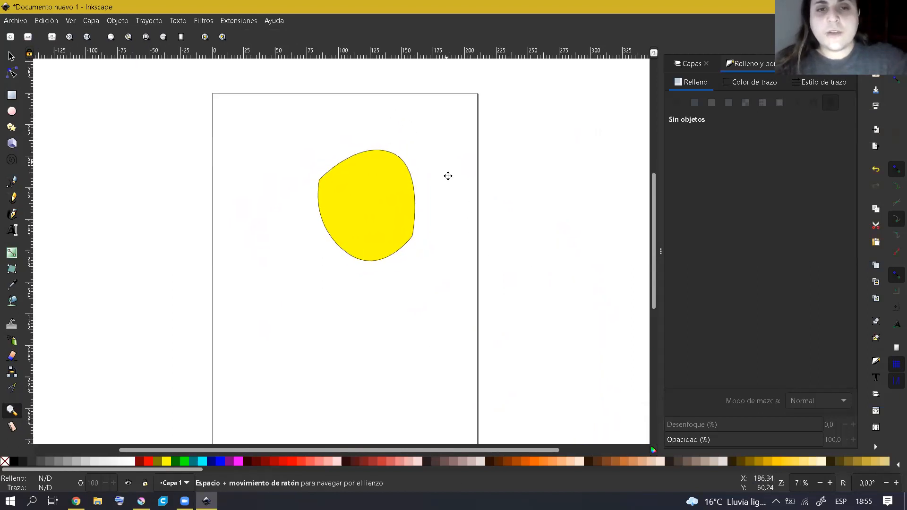
pyautogui.press('space')
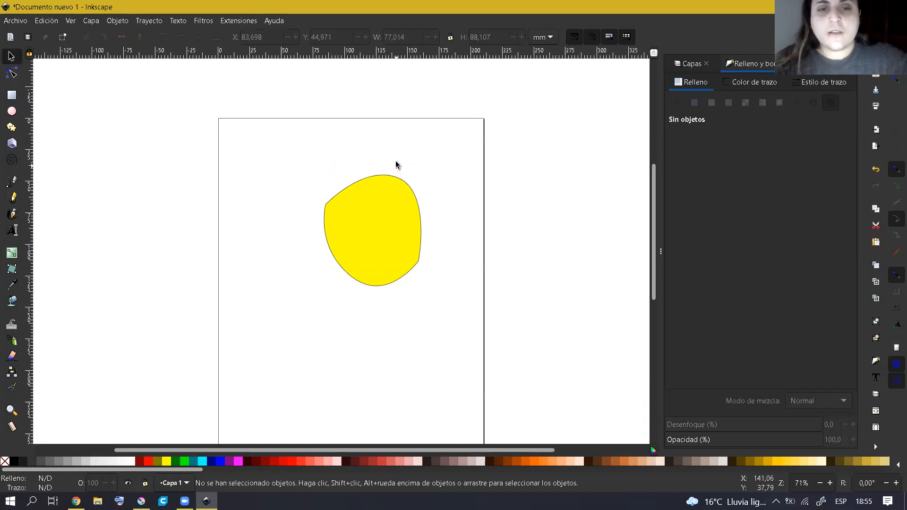
pyautogui.press('shift')
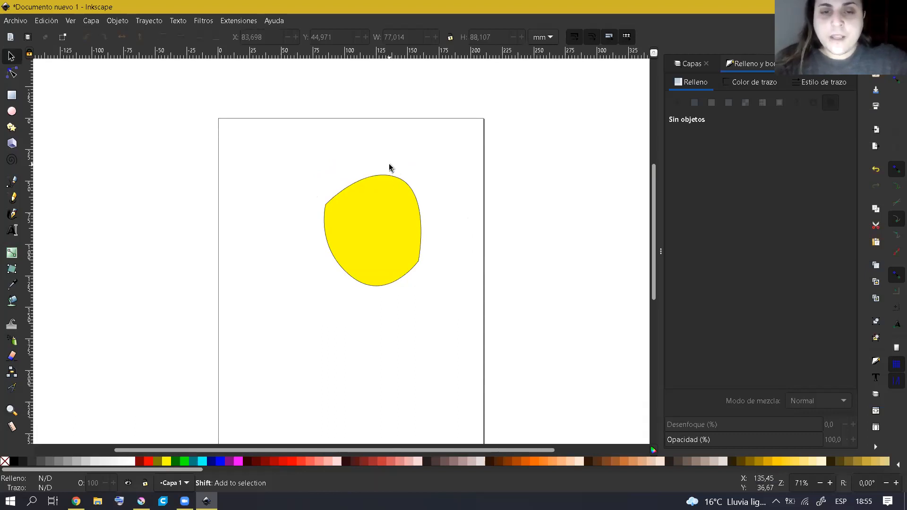
pyautogui.scroll(2, 389, 168)
pyautogui.scroll(-2, 388, 172)
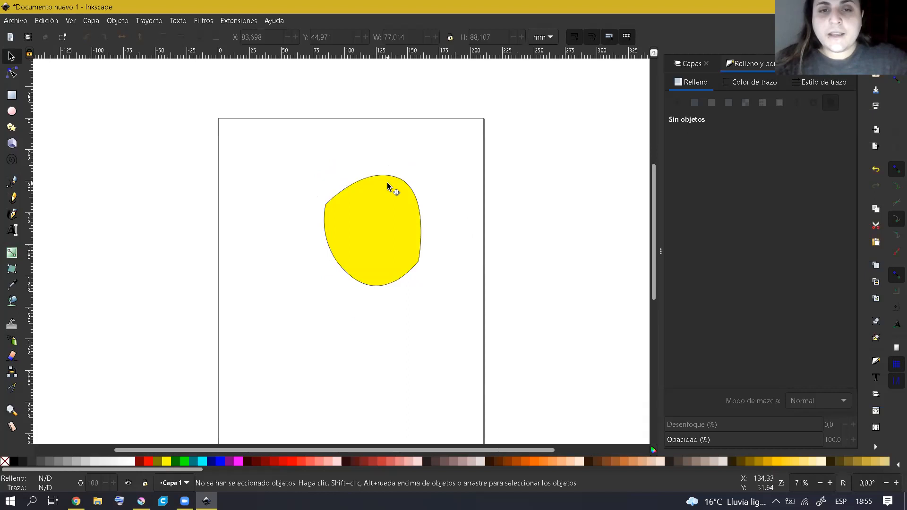
# Move the yellow shape slightly down and left on the page, enlarge it to about 134 × 153 mm, and deselect it.
pyautogui.click(388, 187)
pyautogui.click(440, 176)
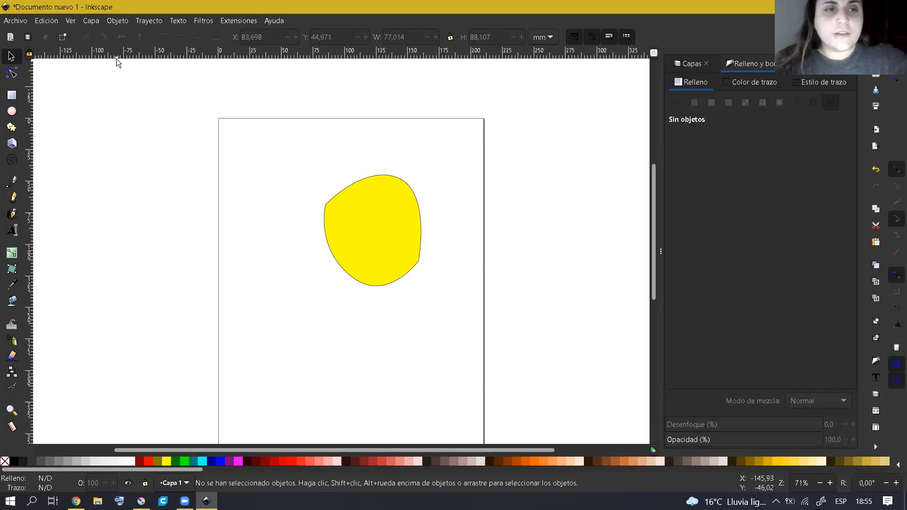
pyautogui.moveTo(384, 230)
pyautogui.mouseDown()
pyautogui.moveTo(361, 239)
pyautogui.moveTo(385, 239)
pyautogui.mouseUp()
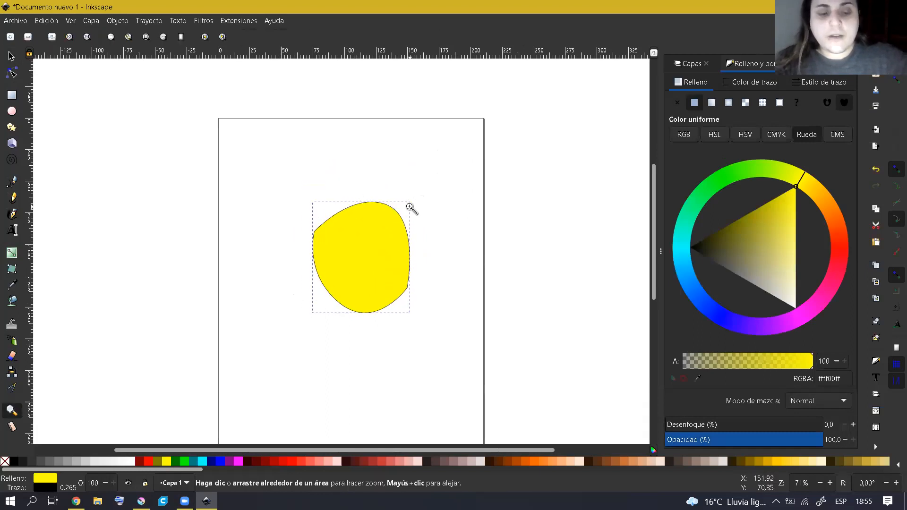
pyautogui.moveTo(459, 183); pyautogui.dragTo(412, 188)
pyautogui.press('Escape')
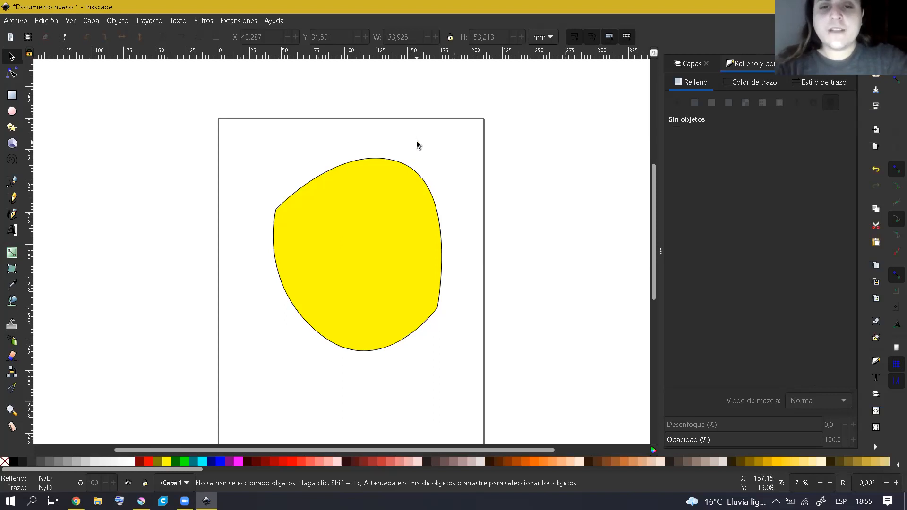
# Move the enlarged yellow shape to about X 32 mm, Y 30 mm on the page and deselect it.
pyautogui.click(407, 180)
pyautogui.click(529, 157)
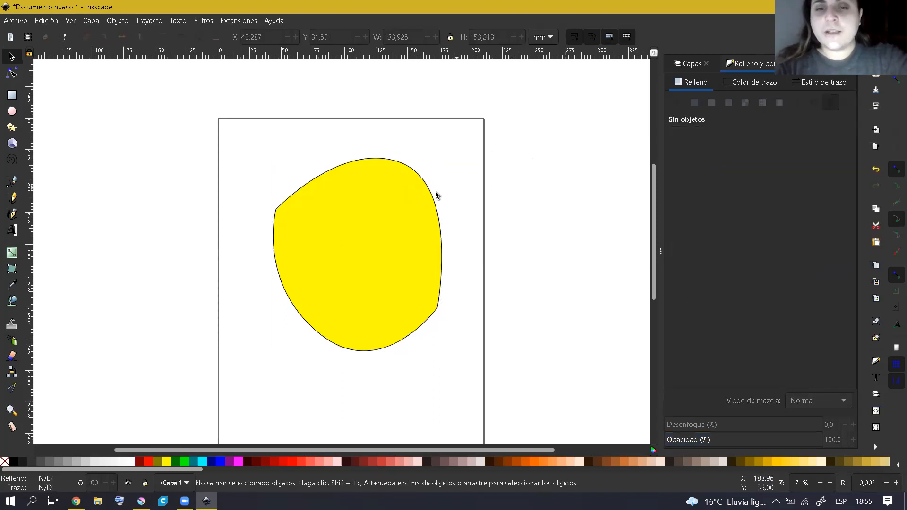
pyautogui.click(399, 208)
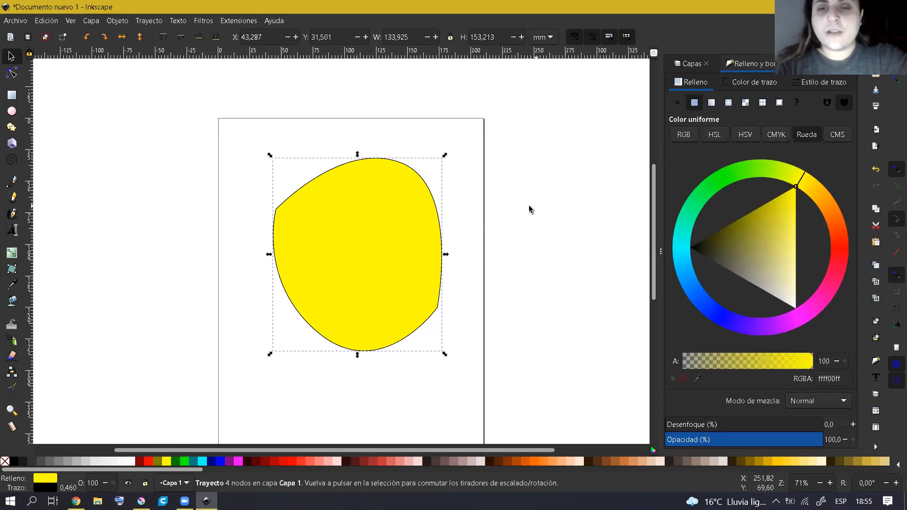
pyautogui.press('space')
pyautogui.moveTo(470, 237); pyautogui.dragTo(533, 171)
pyautogui.scroll(1, 535, 186)
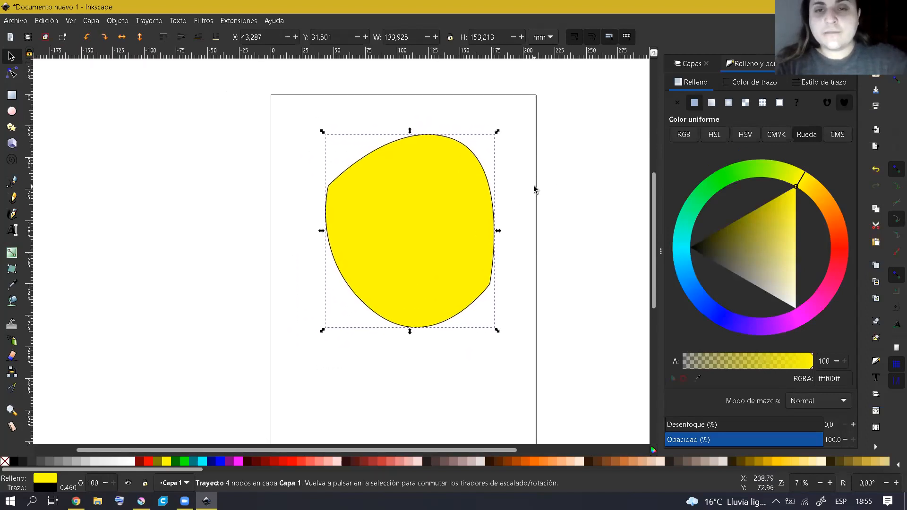
pyautogui.click(514, 178)
pyautogui.hscroll(2, 514, 179)
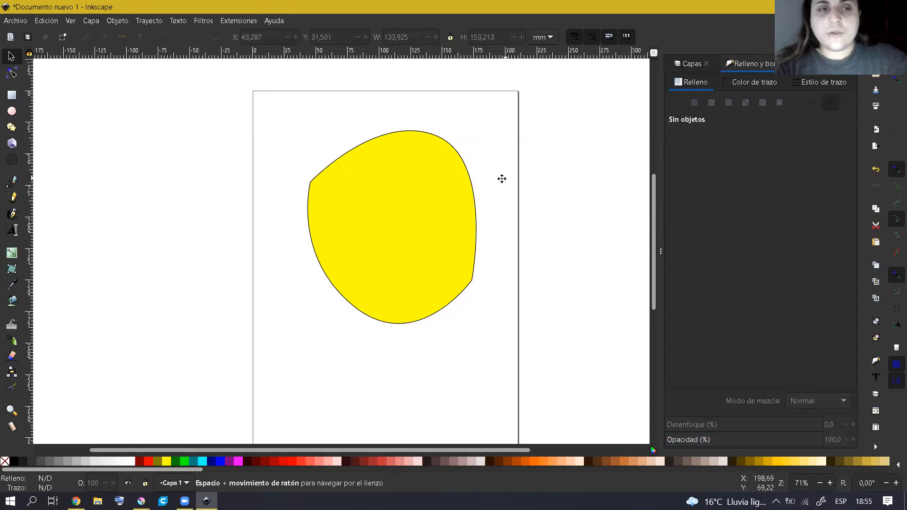
pyautogui.click(449, 194)
pyautogui.press('Escape')
pyautogui.moveTo(431, 200)
pyautogui.mouseDown()
pyautogui.moveTo(419, 203)
pyautogui.moveTo(425, 188)
pyautogui.moveTo(421, 210)
pyautogui.mouseUp()
pyautogui.press('space')
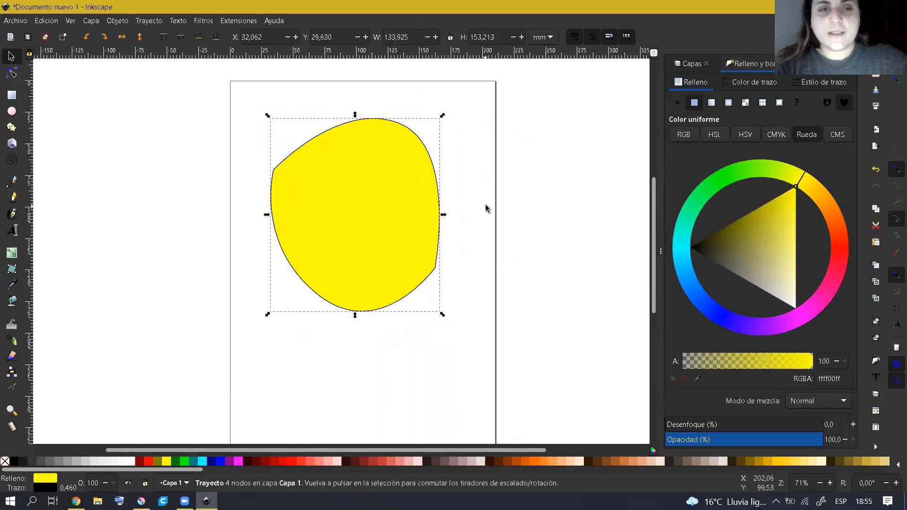
pyautogui.click(517, 197)
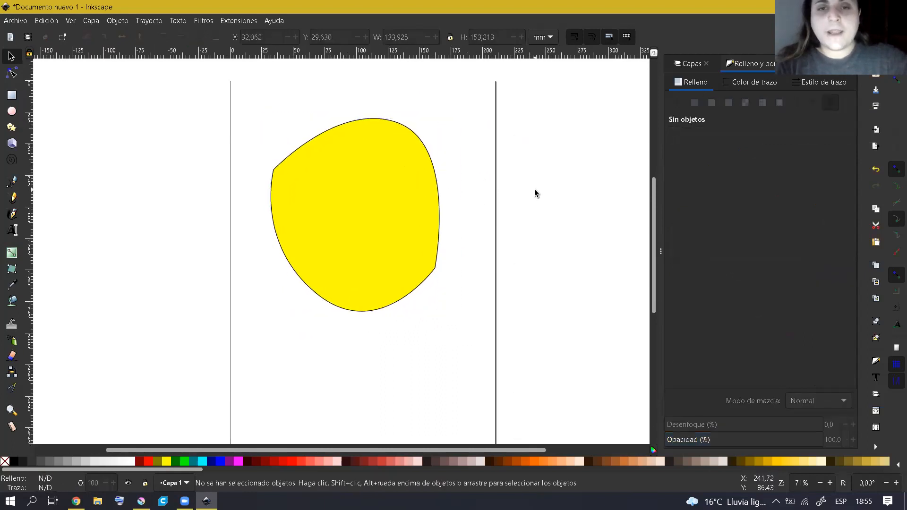
# Hide and show the layer Capa 1 twice to check which drawing it contains.
pyautogui.click(691, 64)
pyautogui.click(672, 80)
pyautogui.click(673, 81)
pyautogui.click(673, 81)
pyautogui.click(673, 80)
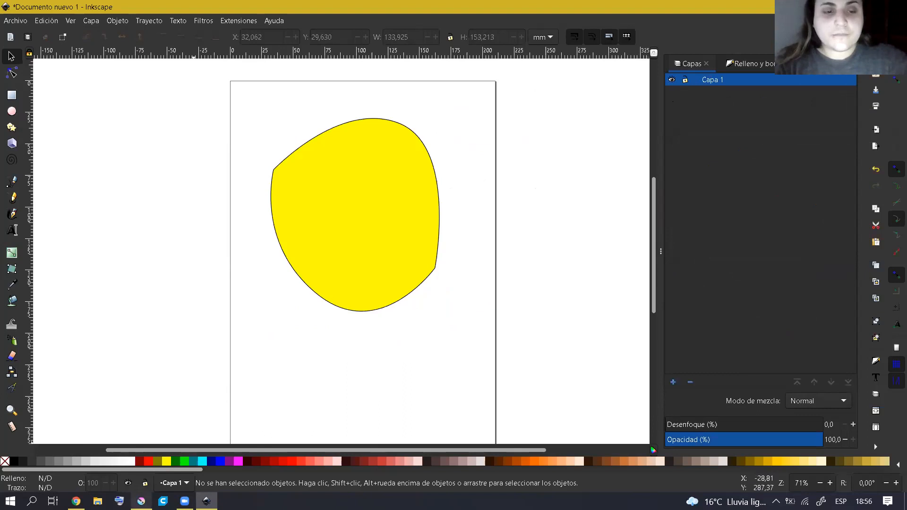
# Switch to Krita and widen the canvas area by narrowing the docked color, layer and brush panels.
pyautogui.moveTo(141, 501)
pyautogui.click(141, 453)
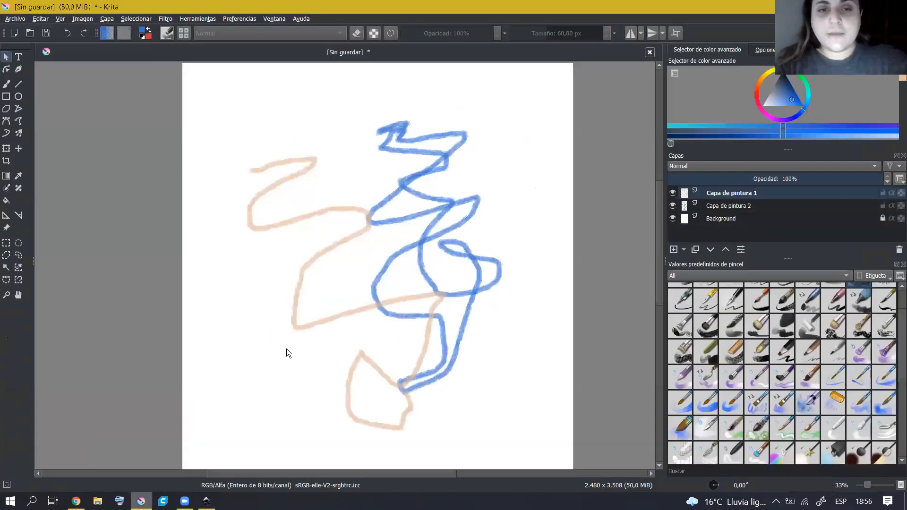
pyautogui.click(170, 179)
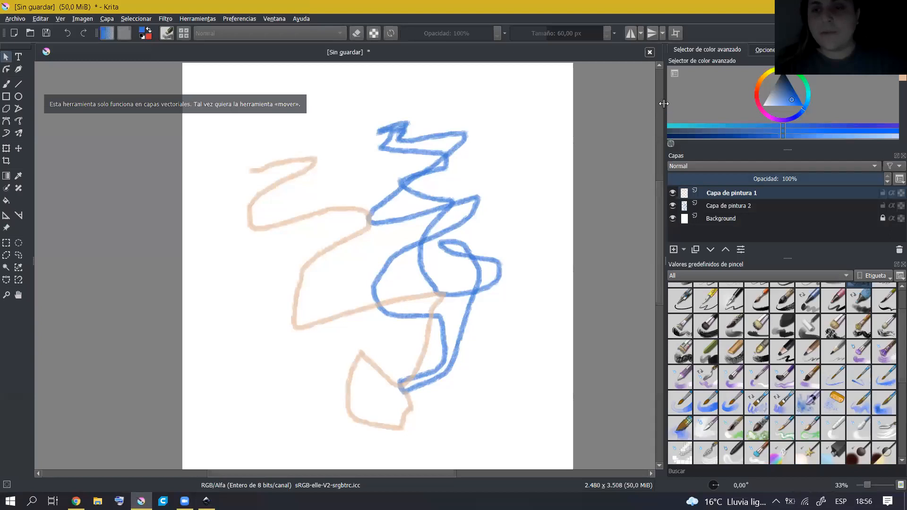
pyautogui.moveTo(664, 103)
pyautogui.mouseDown()
pyautogui.moveTo(746, 112)
pyautogui.moveTo(672, 114)
pyautogui.mouseUp()
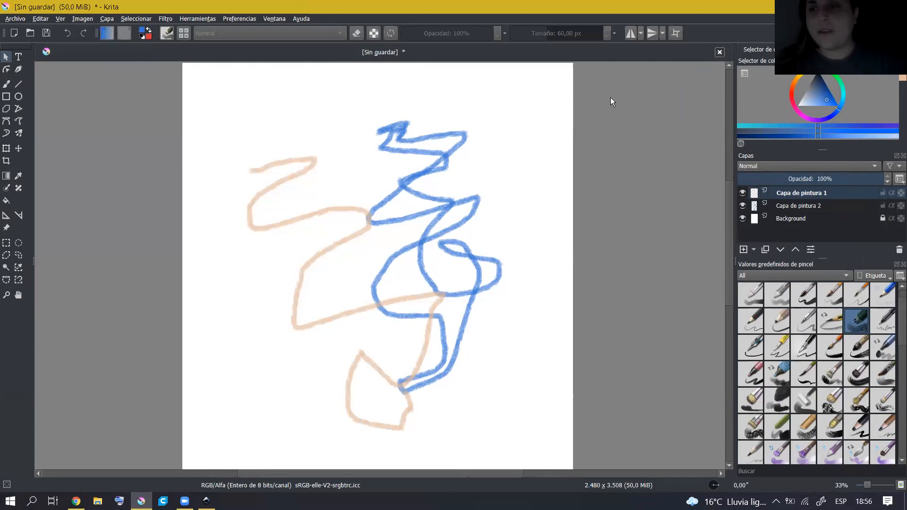
# Look through the available workspaces and window layouts and close the list.
pyautogui.click(650, 90)
pyautogui.click(898, 33)
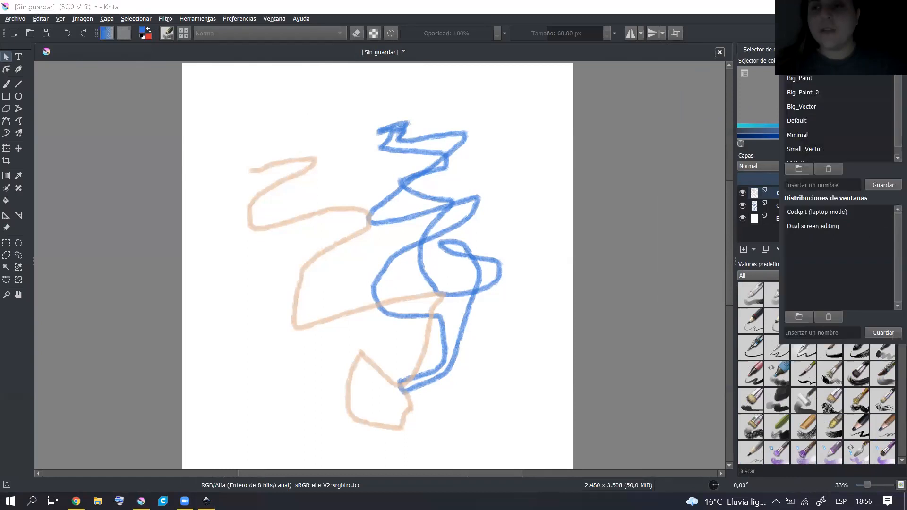
pyautogui.moveTo(898, 118); pyautogui.dragTo(817, 120)
pyautogui.click(677, 116)
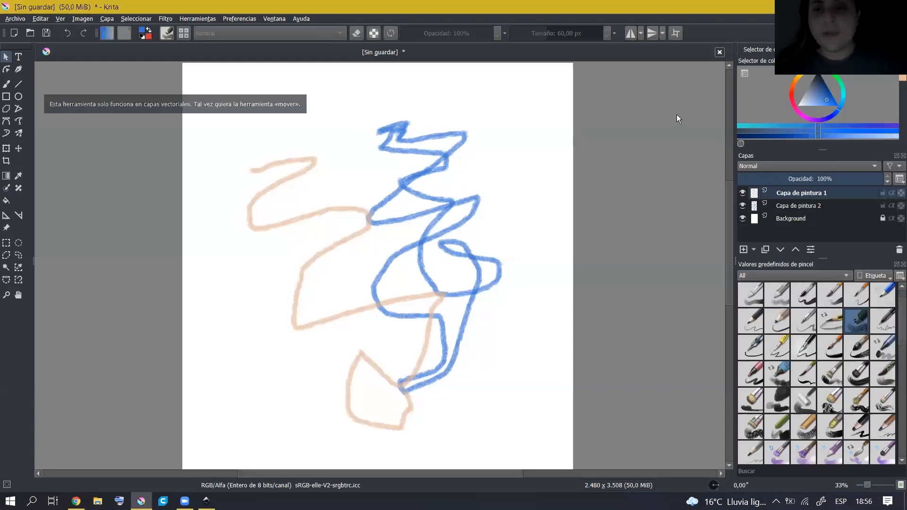
# Activate the freehand brush and make Capa de pintura 2 the active layer.
pyautogui.press('b')
pyautogui.click(796, 218)
pyautogui.press('pageup')
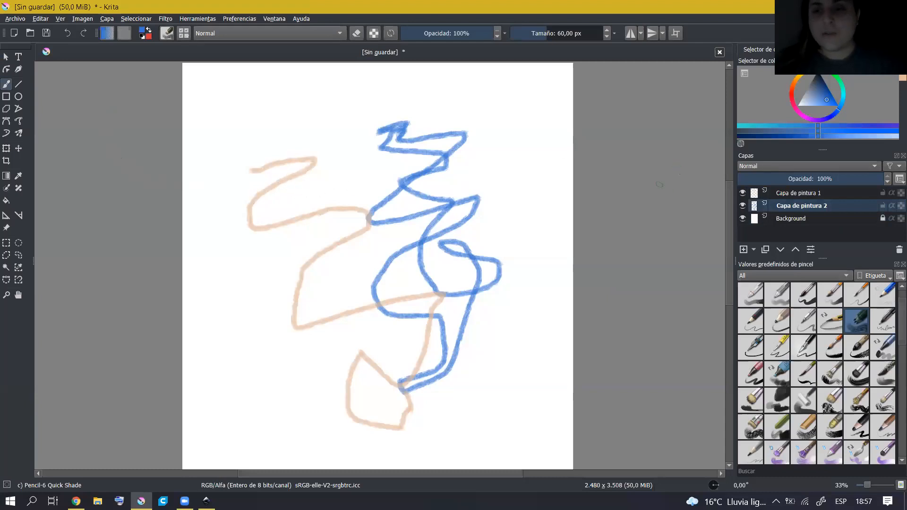
pyautogui.scroll(2, 728, 197)
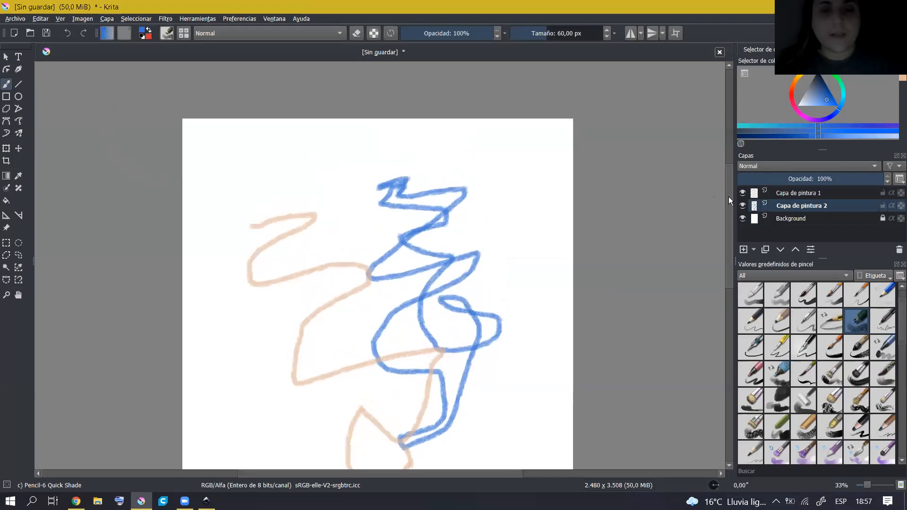
pyautogui.scroll(-3, 729, 196)
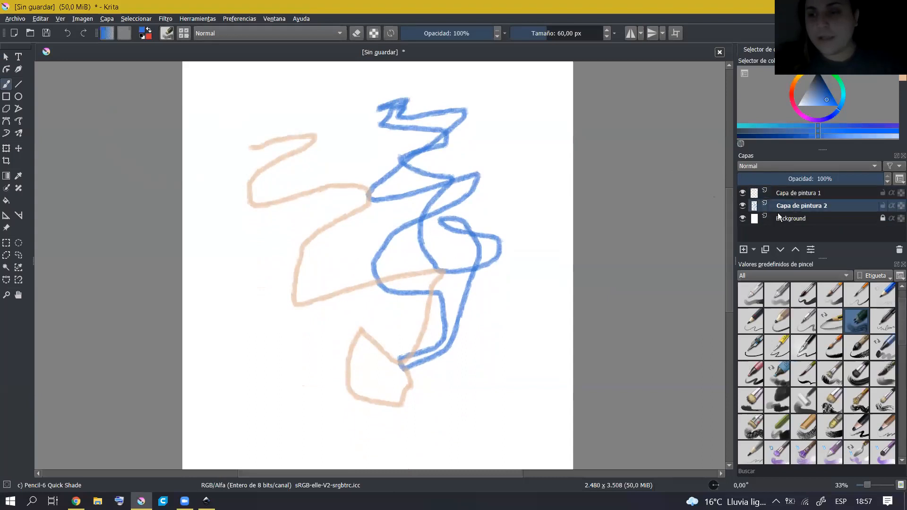
# Alternate the active layer between Capa de pintura 1 and Capa de pintura 2, ending on Capa de pintura 2.
pyautogui.click(785, 195)
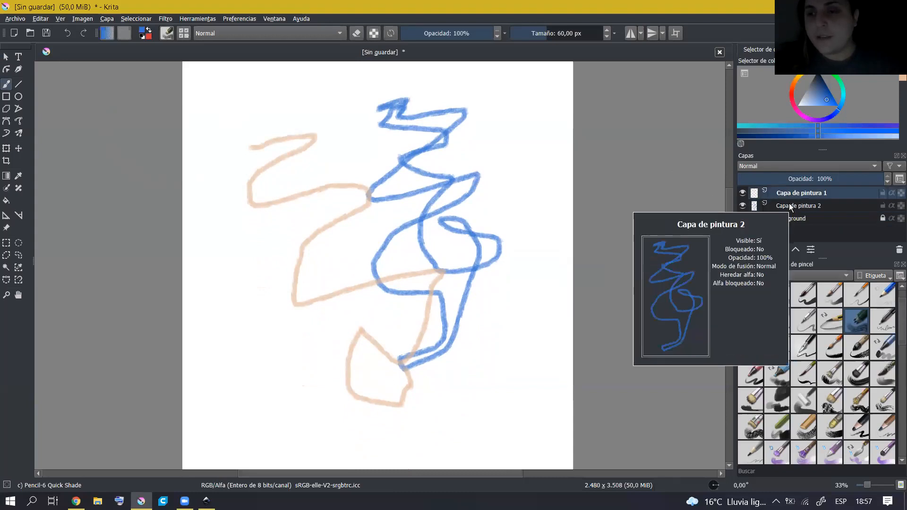
pyautogui.click(789, 204)
pyautogui.click(793, 194)
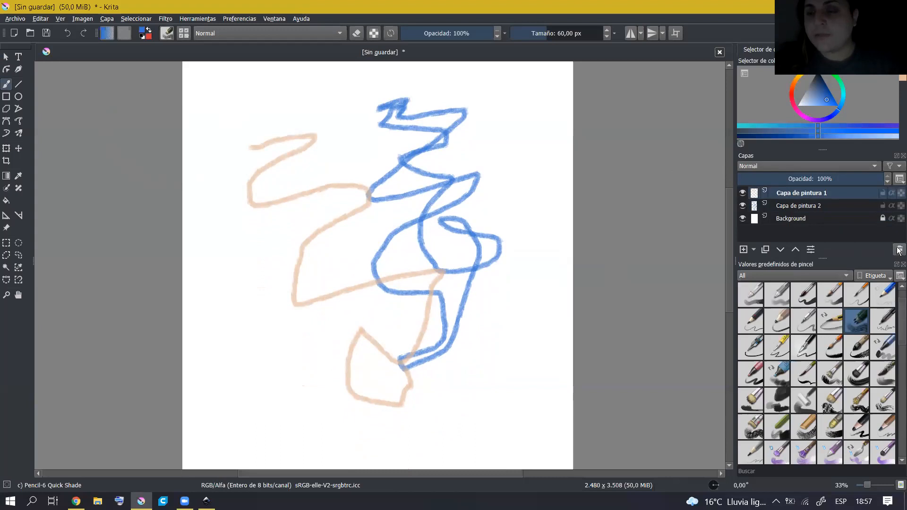
pyautogui.click(804, 206)
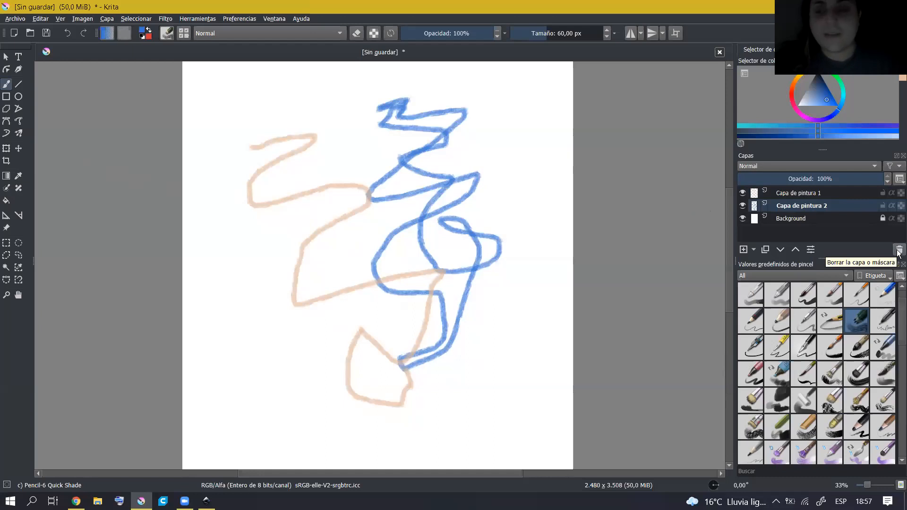
# Delete the layer Capa de pintura 1 with its beige strokes.
pyautogui.click(801, 196)
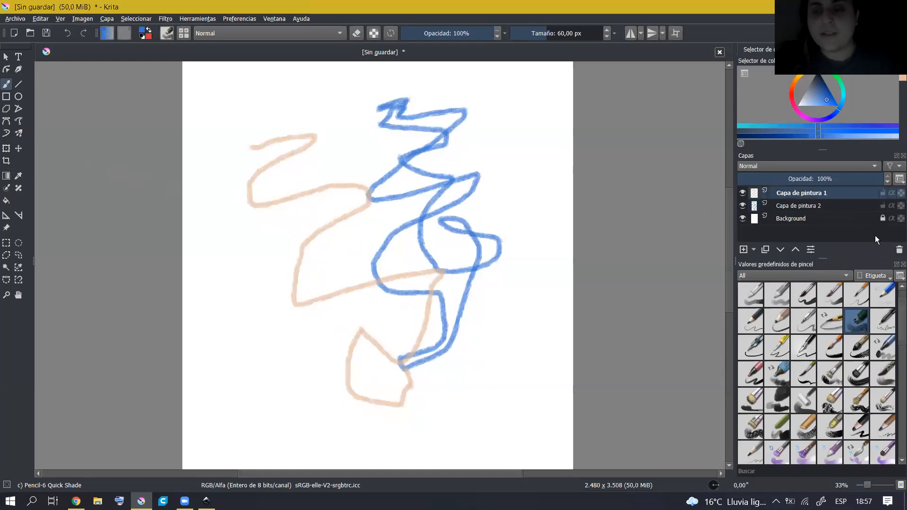
pyautogui.click(900, 251)
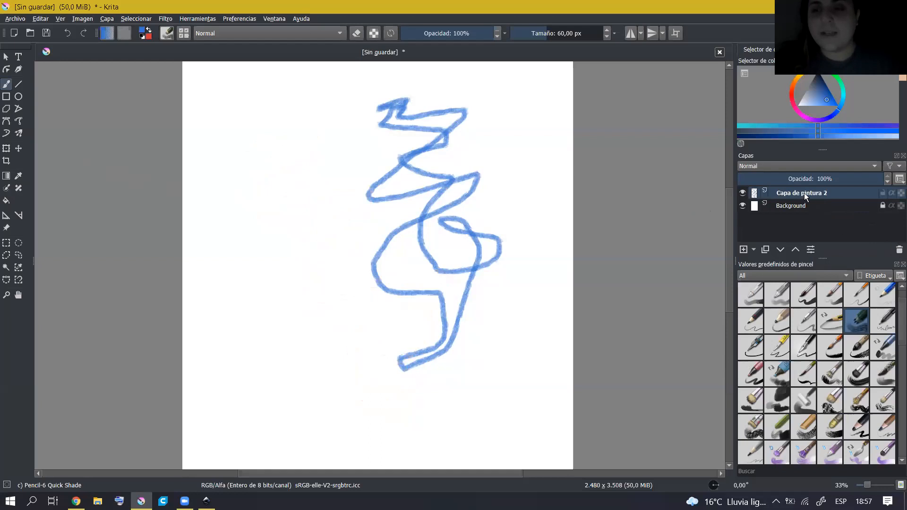
pyautogui.scroll(-1, 899, 313)
pyautogui.scroll(2, 898, 305)
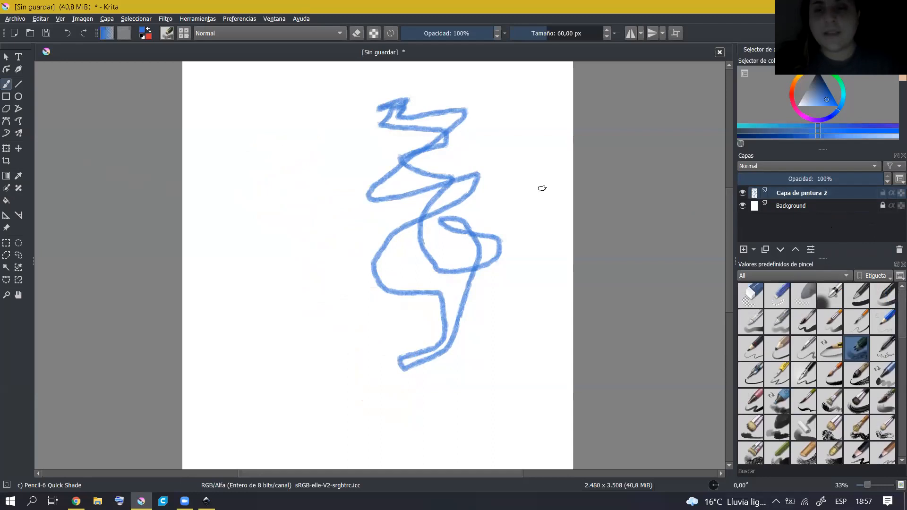
pyautogui.moveTo(537, 180)
pyautogui.mouseDown()
pyautogui.moveTo(550, 226)
pyautogui.moveTo(566, 224)
pyautogui.moveTo(564, 215)
pyautogui.mouseUp()
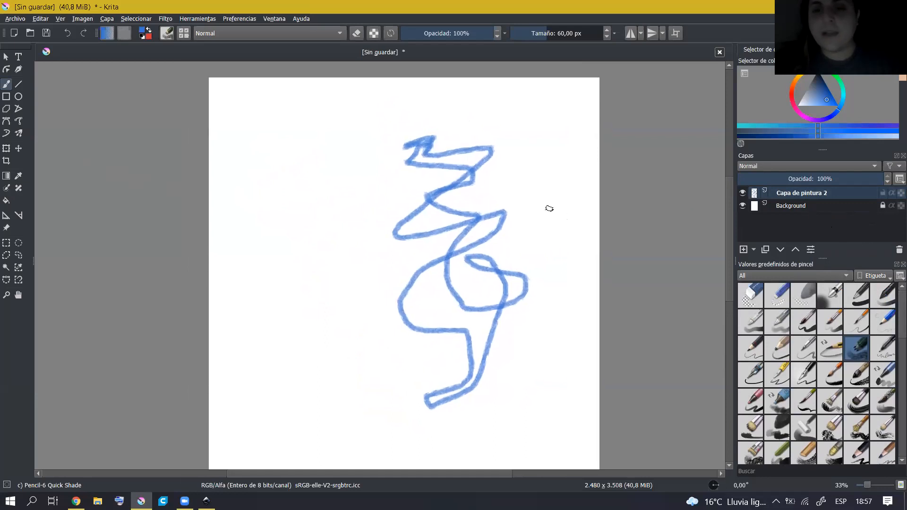
pyautogui.moveTo(554, 214); pyautogui.dragTo(550, 209)
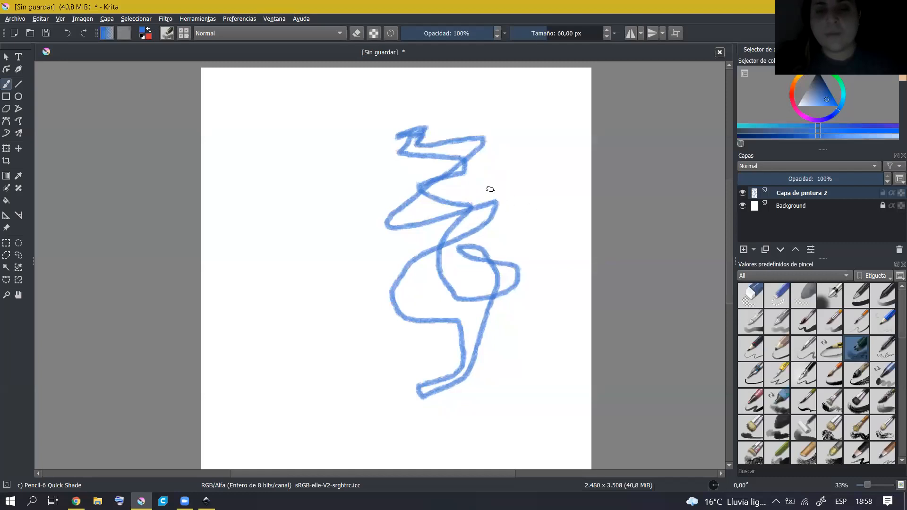
pyautogui.scroll(1, 514, 202)
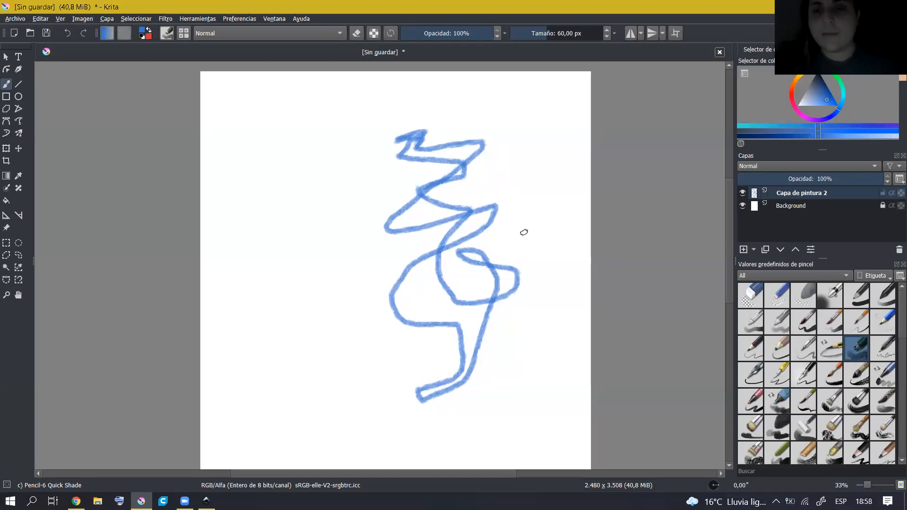
pyautogui.scroll(-2, 727, 223)
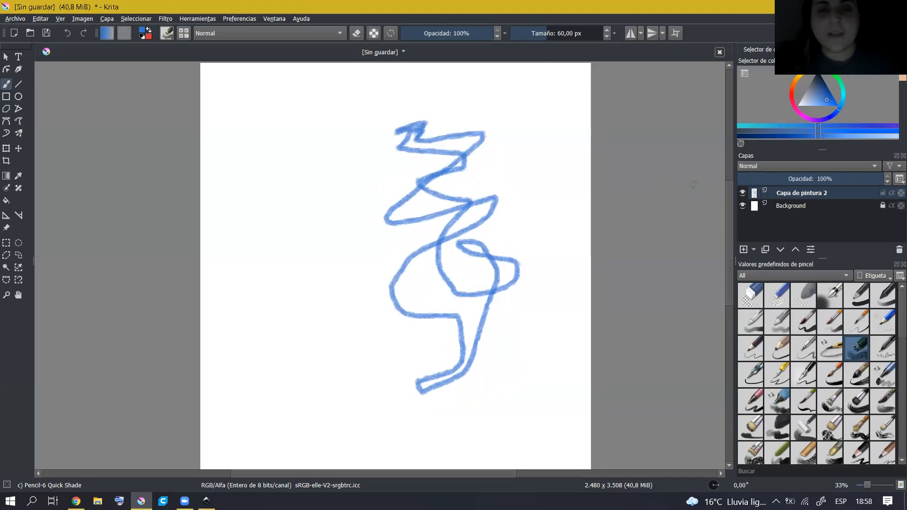
pyautogui.scroll(5, 728, 191)
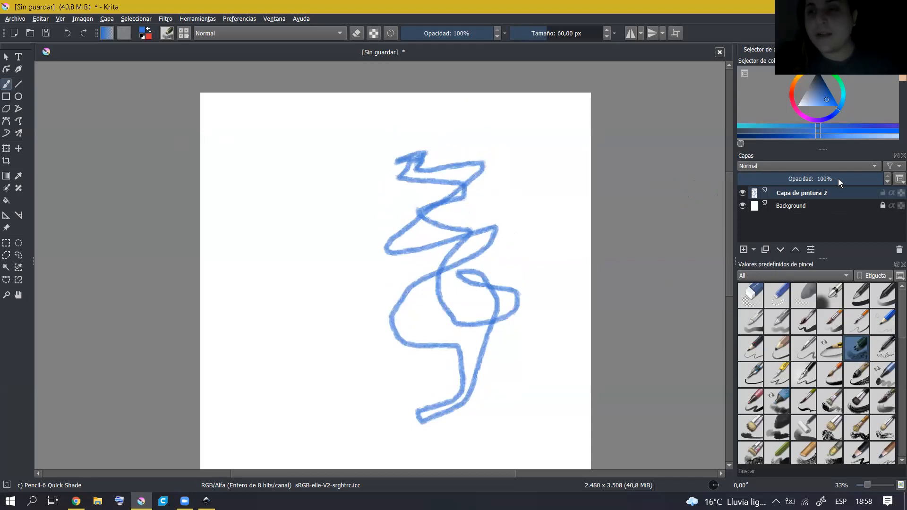
# Set the freehand brush smoothing to Estabilizante with a distance of 129,7 and a delay of 13 px.
pyautogui.click(841, 49)
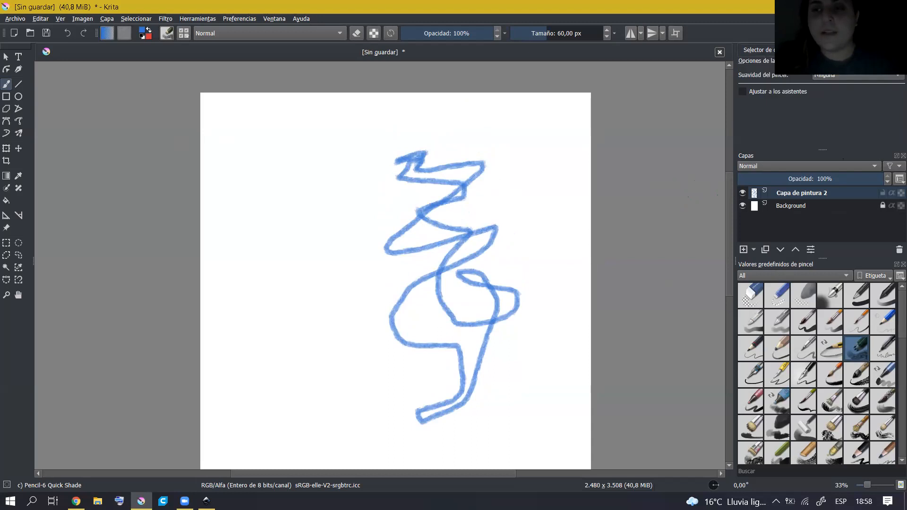
pyautogui.click(837, 75)
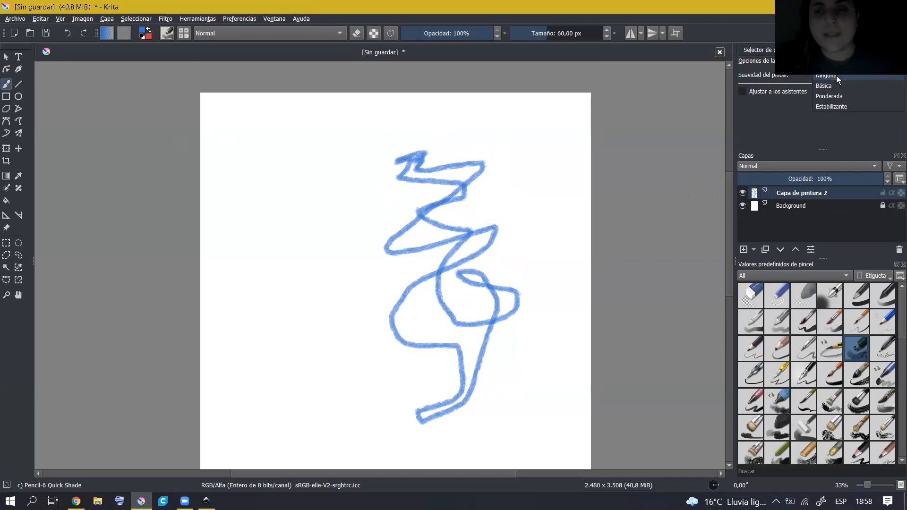
pyautogui.click(840, 105)
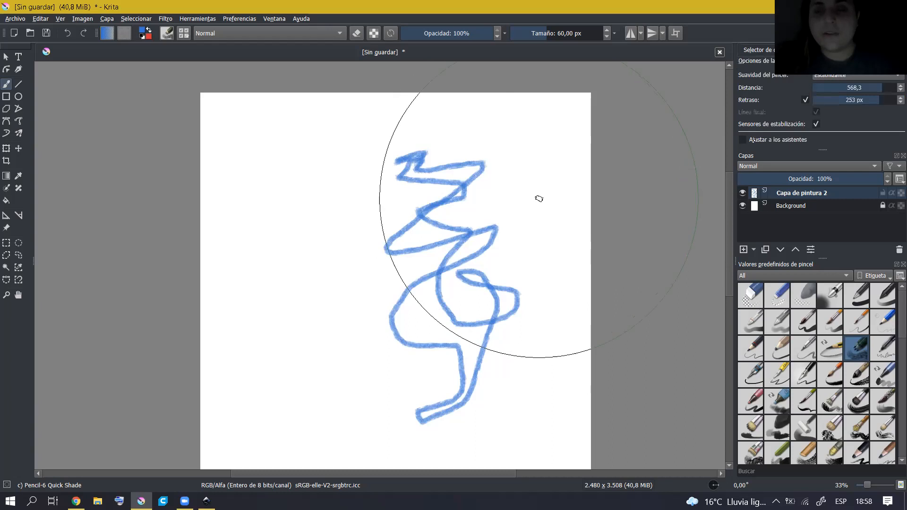
pyautogui.moveTo(858, 89)
pyautogui.mouseDown()
pyautogui.moveTo(831, 100)
pyautogui.moveTo(852, 89)
pyautogui.mouseUp()
pyautogui.click(838, 100)
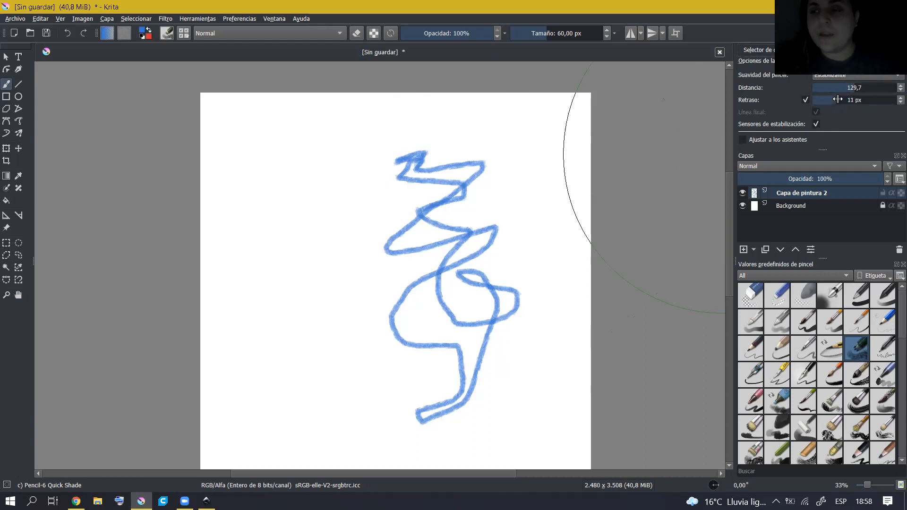
# Draw a smooth, curling S-shaped outline in blue on the page area beside the existing zigzag scribble.
pyautogui.moveTo(499, 161)
pyautogui.mouseDown()
pyautogui.moveTo(503, 148)
pyautogui.moveTo(485, 170)
pyautogui.mouseUp()
pyautogui.moveTo(335, 92)
pyautogui.mouseDown()
pyautogui.moveTo(322, 112)
pyautogui.moveTo(350, 205)
pyautogui.moveTo(337, 235)
pyautogui.moveTo(317, 242)
pyautogui.moveTo(296, 231)
pyautogui.moveTo(289, 190)
pyautogui.moveTo(297, 176)
pyautogui.moveTo(319, 173)
pyautogui.moveTo(330, 206)
pyautogui.moveTo(334, 180)
pyautogui.moveTo(298, 134)
pyautogui.moveTo(292, 101)
pyautogui.moveTo(311, 78)
pyautogui.moveTo(350, 73)
pyautogui.moveTo(351, 82)
pyautogui.moveTo(330, 93)
pyautogui.mouseUp()
pyautogui.moveTo(390, 201)
pyautogui.mouseDown()
pyautogui.moveTo(375, 223)
pyautogui.moveTo(346, 187)
pyautogui.mouseUp()
pyautogui.scroll(-3, 348, 159)
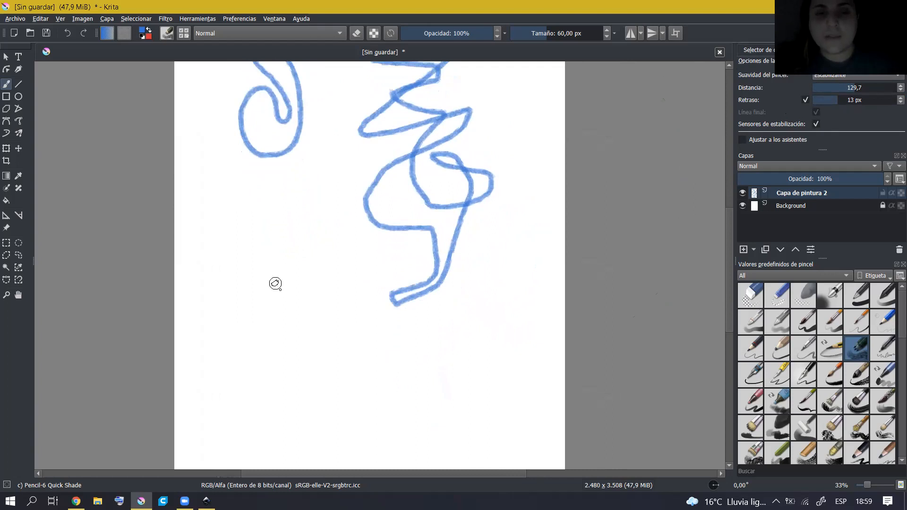
# Draw a blue crescent and an open, flask-shaped curve in the empty area below the S-shaped outline.
pyautogui.moveTo(277, 286)
pyautogui.mouseDown()
pyautogui.moveTo(317, 302)
pyautogui.moveTo(334, 291)
pyautogui.moveTo(324, 313)
pyautogui.moveTo(284, 311)
pyautogui.mouseUp()
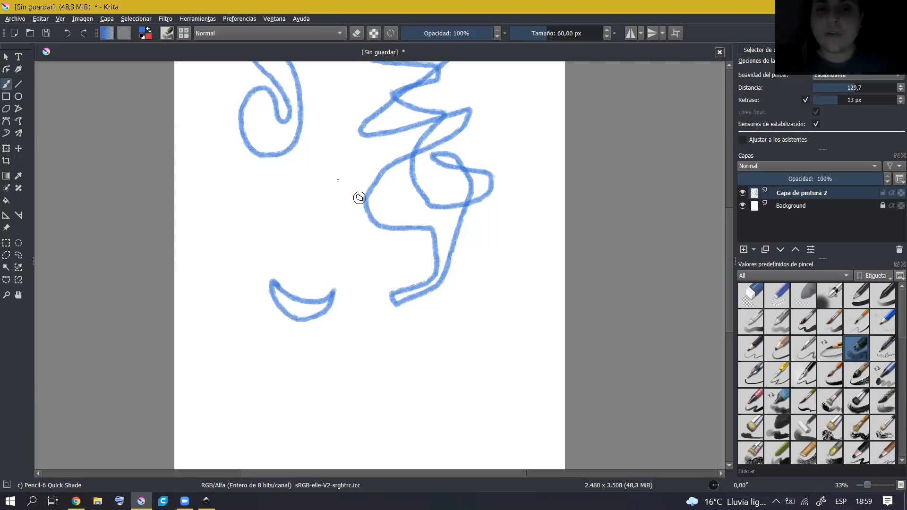
pyautogui.moveTo(347, 170); pyautogui.dragTo(334, 194)
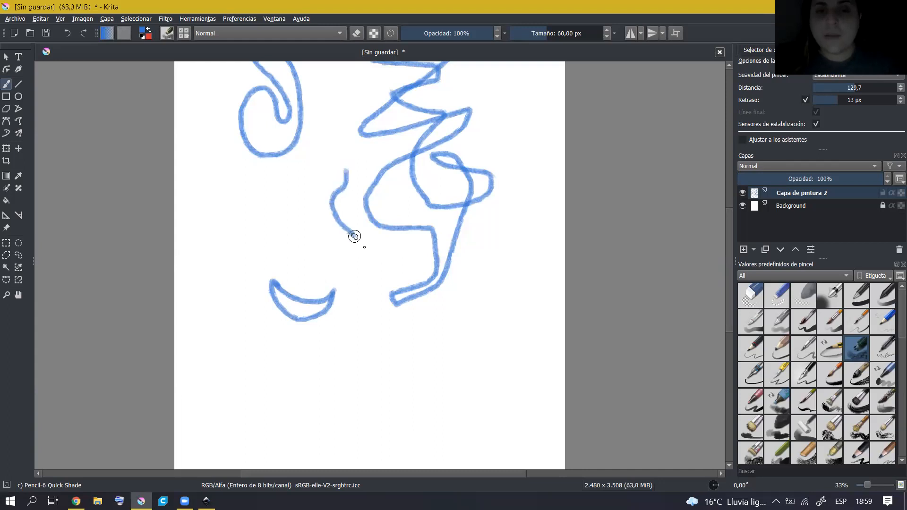
pyautogui.moveTo(361, 243); pyautogui.dragTo(370, 258)
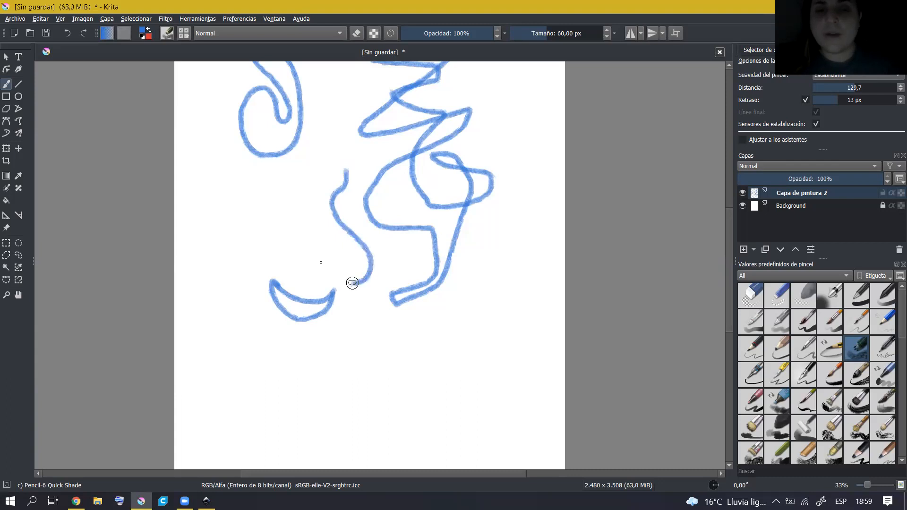
pyautogui.moveTo(329, 273)
pyautogui.mouseDown()
pyautogui.moveTo(316, 255)
pyautogui.moveTo(322, 232)
pyautogui.mouseUp()
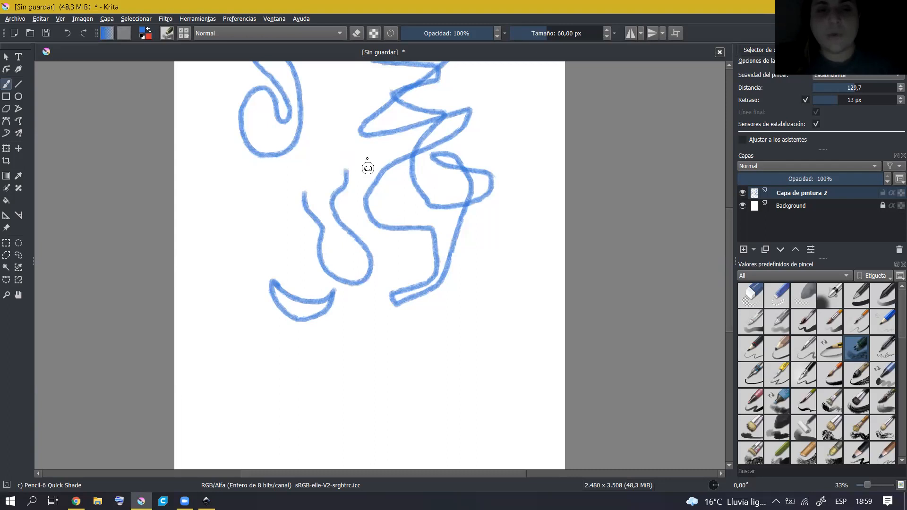
pyautogui.moveTo(350, 202); pyautogui.dragTo(338, 272)
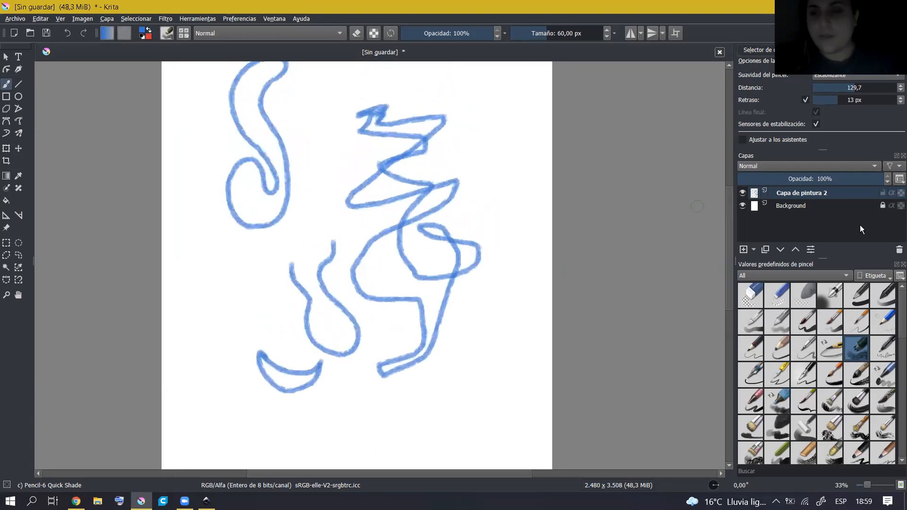
# Delete the layer Capa de pintura 2 and add a new empty paint layer above Background.
pyautogui.click(899, 250)
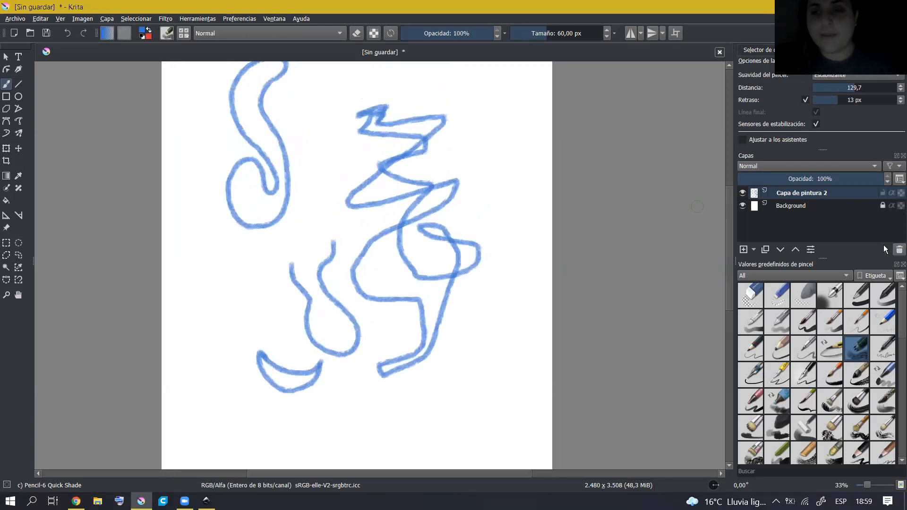
pyautogui.click(743, 250)
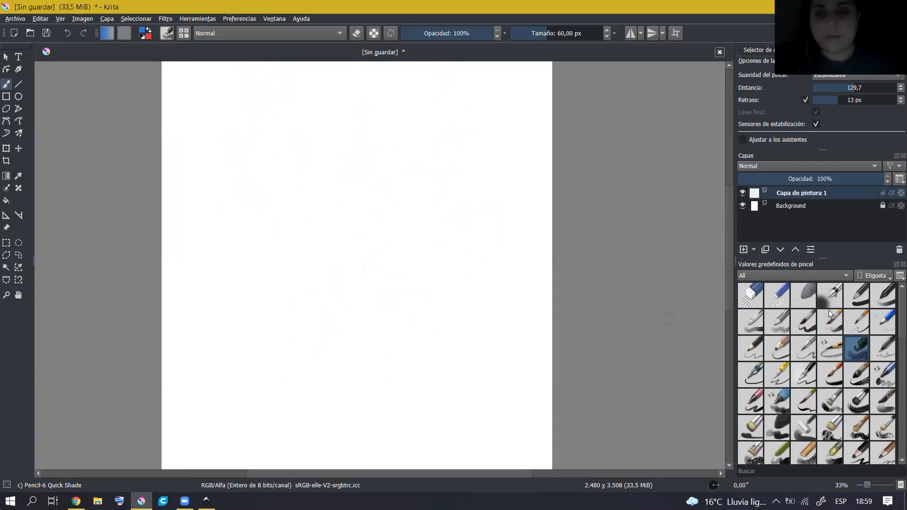
# Choose the WaterC Special Splats preset from the watercolor brushes and bring the color selector back into view.
pyautogui.moveTo(898, 324); pyautogui.dragTo(898, 400)
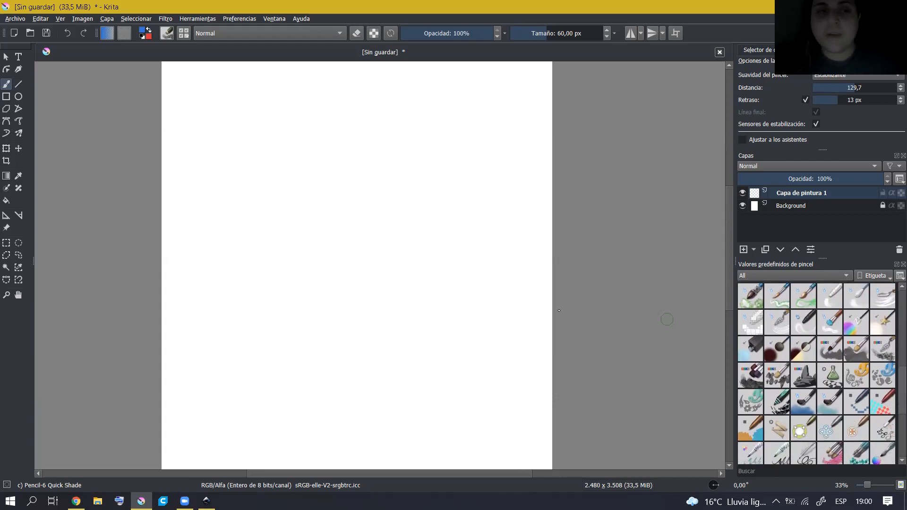
pyautogui.moveTo(552, 255)
pyautogui.mouseDown()
pyautogui.moveTo(561, 263)
pyautogui.moveTo(555, 141)
pyautogui.moveTo(563, 203)
pyautogui.moveTo(553, 234)
pyautogui.mouseUp()
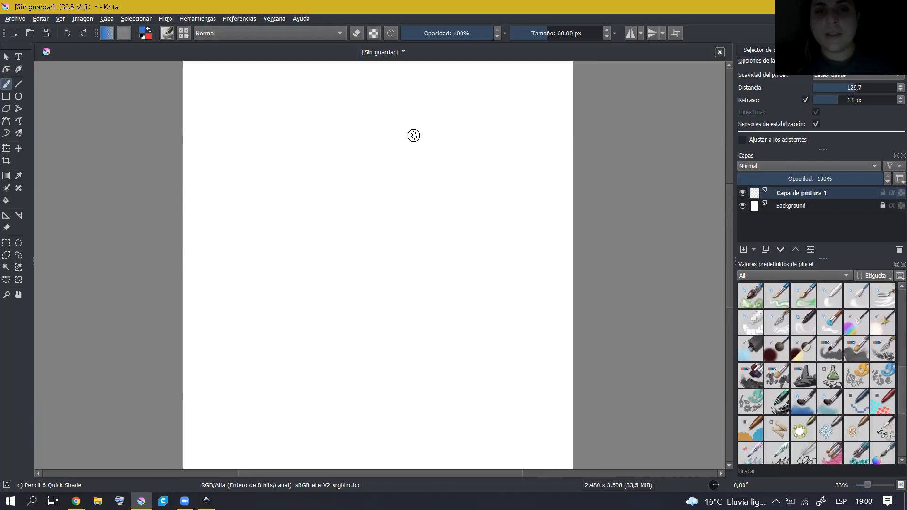
pyautogui.scroll(-1, 414, 136)
pyautogui.moveTo(415, 160)
pyautogui.mouseDown()
pyautogui.moveTo(422, 105)
pyautogui.moveTo(419, 154)
pyautogui.moveTo(427, 150)
pyautogui.mouseUp()
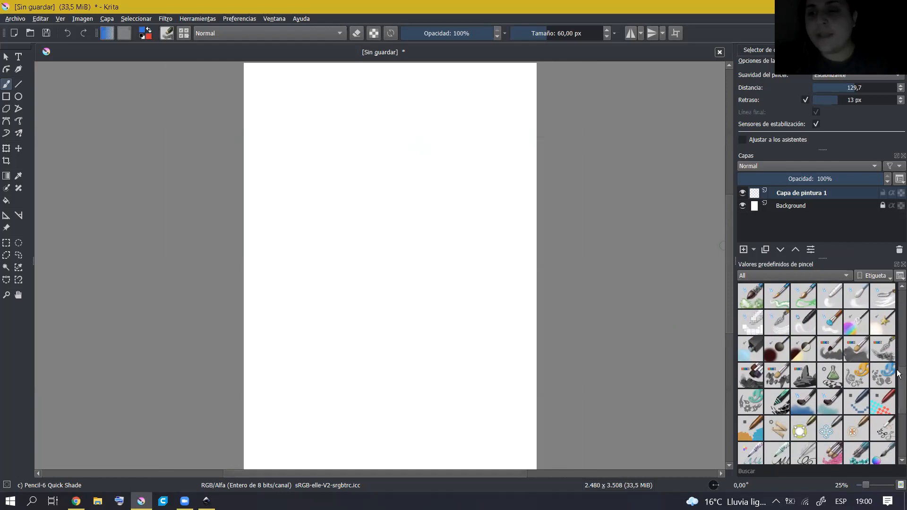
pyautogui.scroll(1, 898, 373)
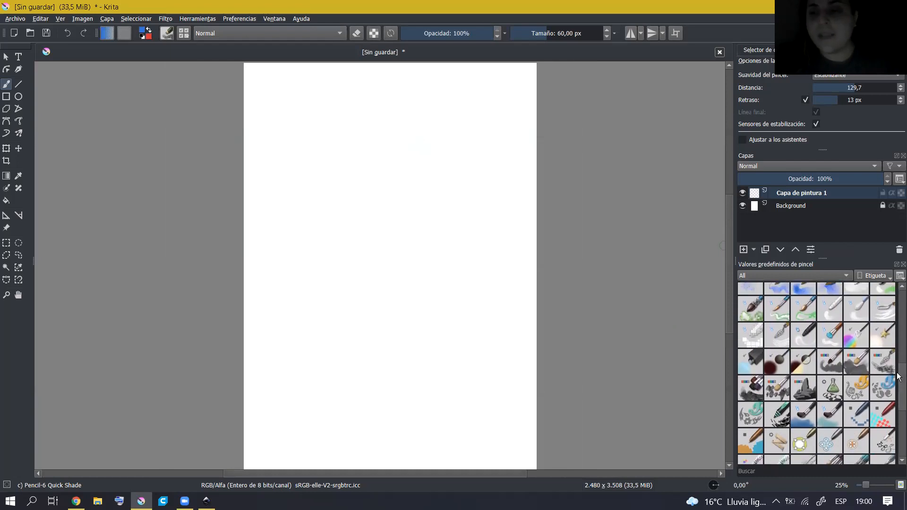
pyautogui.scroll(2, 899, 385)
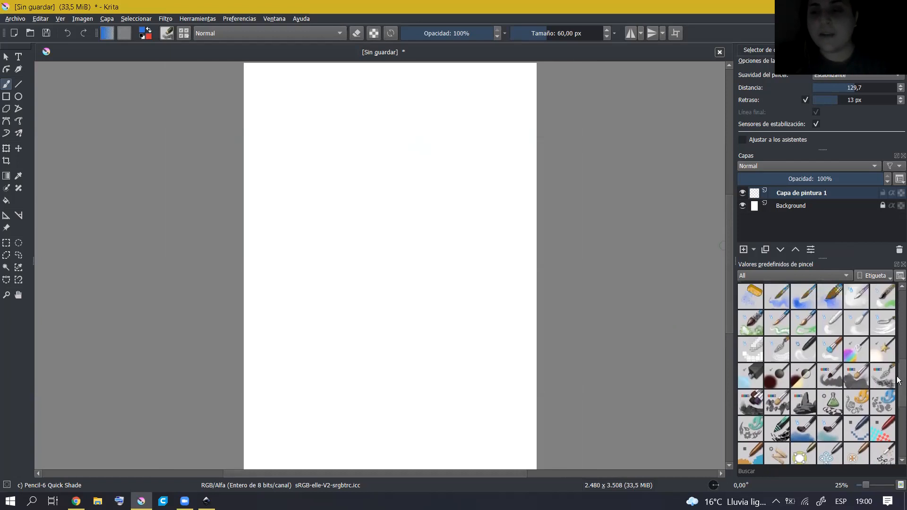
pyautogui.scroll(2, 899, 374)
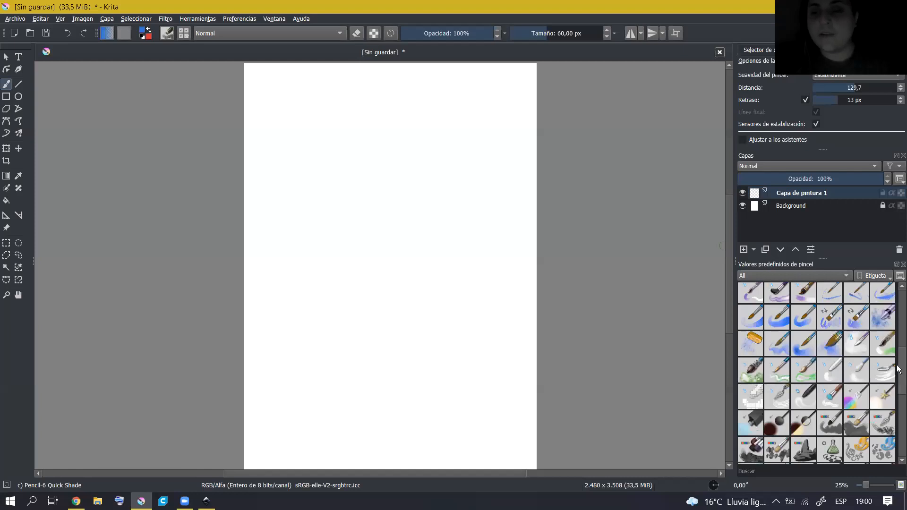
pyautogui.scroll(2, 898, 368)
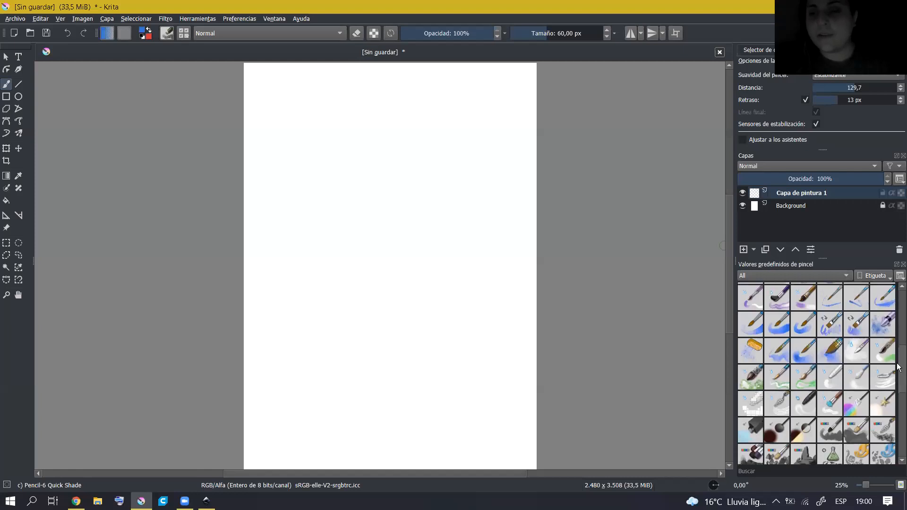
pyautogui.click(751, 359)
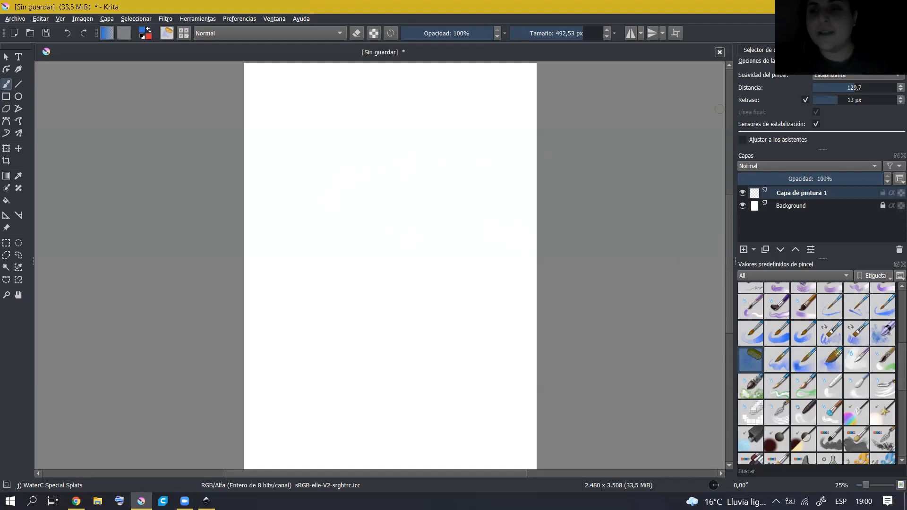
pyautogui.click(757, 49)
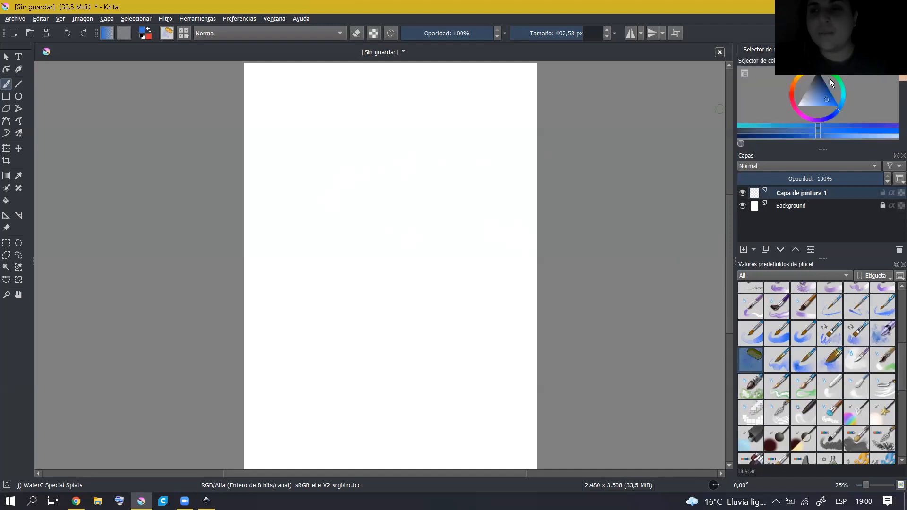
# Paint a broad patch of light red splatters across the page with the WaterC Special Splats brush.
pyautogui.moveTo(839, 80); pyautogui.dragTo(819, 101)
pyautogui.moveTo(364, 177)
pyautogui.mouseDown()
pyautogui.moveTo(382, 162)
pyautogui.moveTo(348, 203)
pyautogui.moveTo(389, 174)
pyautogui.moveTo(299, 271)
pyautogui.moveTo(302, 325)
pyautogui.moveTo(506, 189)
pyautogui.moveTo(320, 357)
pyautogui.moveTo(433, 318)
pyautogui.moveTo(577, 182)
pyautogui.moveTo(353, 389)
pyautogui.moveTo(443, 372)
pyautogui.moveTo(543, 264)
pyautogui.moveTo(355, 427)
pyautogui.moveTo(365, 376)
pyautogui.moveTo(277, 201)
pyautogui.moveTo(327, 121)
pyautogui.moveTo(203, 278)
pyautogui.mouseUp()
pyautogui.scroll(2, 390, 174)
pyautogui.scroll(1, 389, 170)
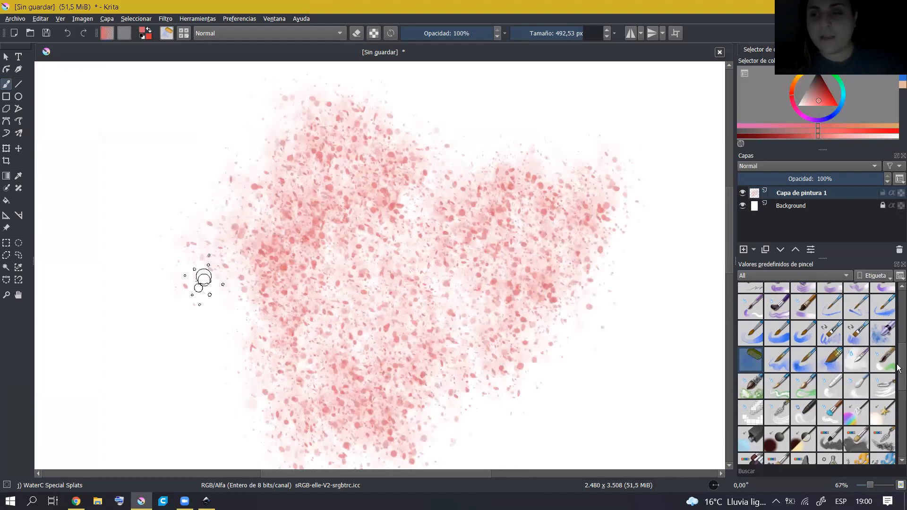
# Paint overlapping light red washes beside the splatter patch using the WaterC Spread WideArea brush.
pyautogui.scroll(-1, 863, 348)
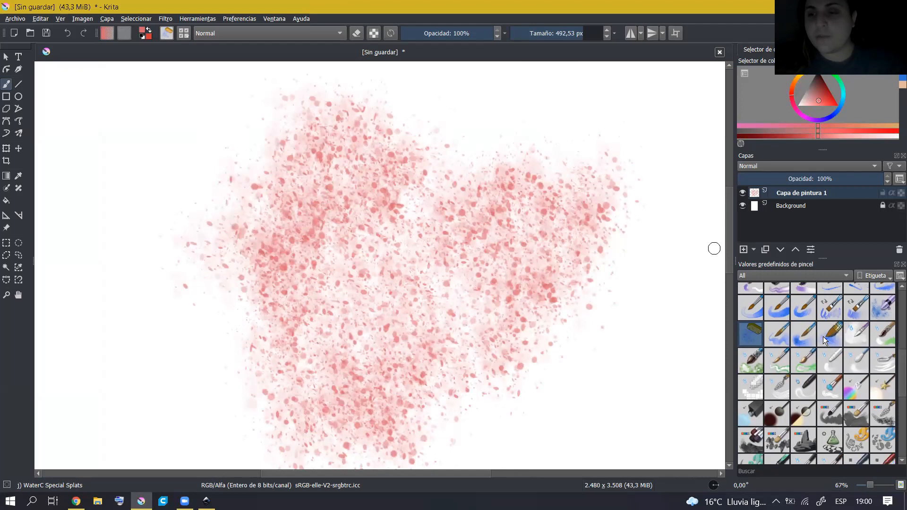
pyautogui.click(828, 336)
pyautogui.moveTo(333, 221)
pyautogui.mouseDown()
pyautogui.moveTo(263, 118)
pyautogui.moveTo(164, 194)
pyautogui.moveTo(124, 267)
pyautogui.moveTo(132, 247)
pyautogui.moveTo(200, 188)
pyautogui.moveTo(256, 247)
pyautogui.mouseUp()
pyautogui.moveTo(468, 283); pyautogui.dragTo(570, 303)
pyautogui.moveTo(425, 236)
pyautogui.mouseDown()
pyautogui.moveTo(269, 269)
pyautogui.moveTo(364, 108)
pyautogui.moveTo(318, 184)
pyautogui.moveTo(281, 210)
pyautogui.mouseUp()
pyautogui.moveTo(358, 211)
pyautogui.mouseDown()
pyautogui.moveTo(353, 246)
pyautogui.moveTo(262, 288)
pyautogui.mouseUp()
pyautogui.moveTo(328, 230)
pyautogui.mouseDown()
pyautogui.moveTo(253, 253)
pyautogui.moveTo(265, 233)
pyautogui.mouseUp()
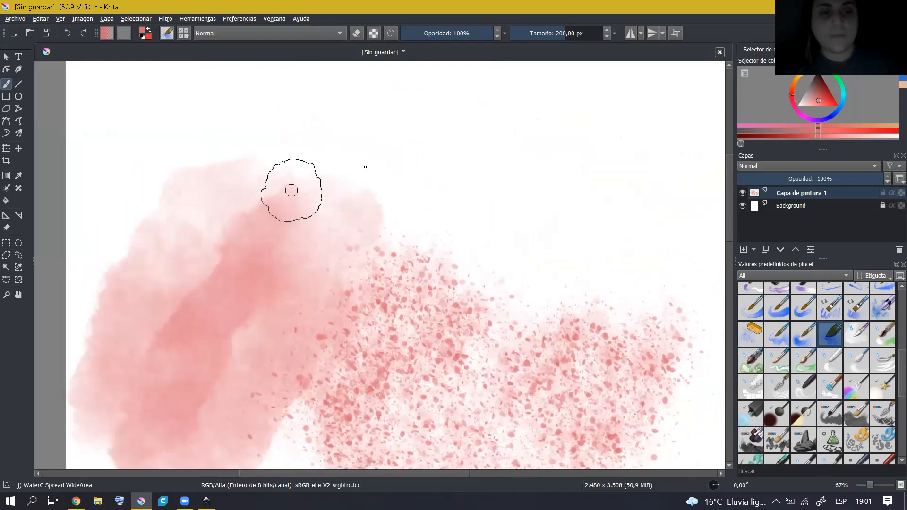
# Extend the red watercolor washes across the upper and left edges of the splatter patch with layered strokes.
pyautogui.moveTo(275, 172)
pyautogui.mouseDown()
pyautogui.moveTo(492, 182)
pyautogui.moveTo(229, 216)
pyautogui.moveTo(581, 227)
pyautogui.moveTo(221, 259)
pyautogui.moveTo(294, 261)
pyautogui.moveTo(457, 237)
pyautogui.moveTo(441, 249)
pyautogui.moveTo(361, 237)
pyautogui.moveTo(441, 310)
pyautogui.mouseUp()
pyautogui.moveTo(421, 176)
pyautogui.mouseDown()
pyautogui.moveTo(249, 188)
pyautogui.moveTo(467, 194)
pyautogui.moveTo(452, 266)
pyautogui.moveTo(325, 230)
pyautogui.moveTo(355, 236)
pyautogui.mouseUp()
pyautogui.moveTo(446, 282)
pyautogui.mouseDown()
pyautogui.moveTo(449, 200)
pyautogui.moveTo(506, 155)
pyautogui.moveTo(551, 68)
pyautogui.mouseUp()
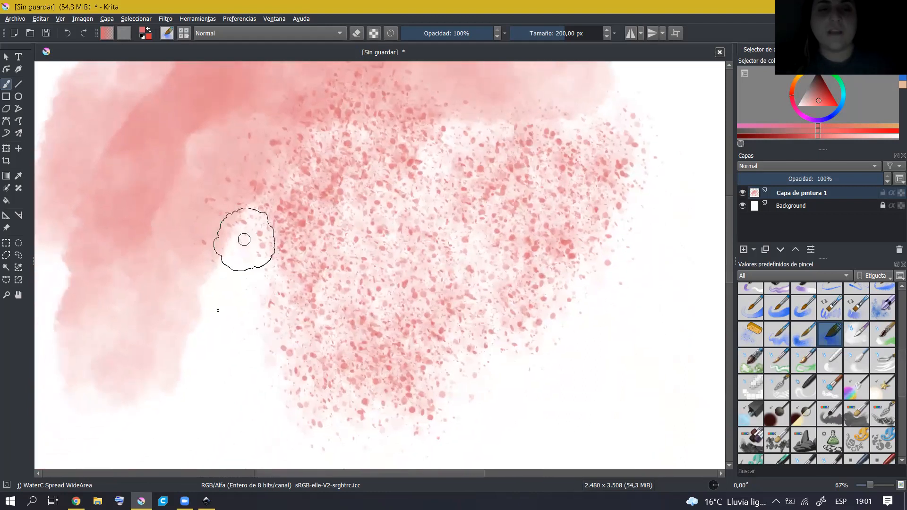
pyautogui.moveTo(225, 266)
pyautogui.mouseDown()
pyautogui.moveTo(230, 242)
pyautogui.moveTo(253, 342)
pyautogui.moveTo(267, 210)
pyautogui.moveTo(275, 239)
pyautogui.mouseUp()
pyautogui.moveTo(332, 201)
pyautogui.mouseDown()
pyautogui.moveTo(303, 215)
pyautogui.moveTo(284, 257)
pyautogui.mouseUp()
pyautogui.moveTo(411, 202); pyautogui.dragTo(393, 217)
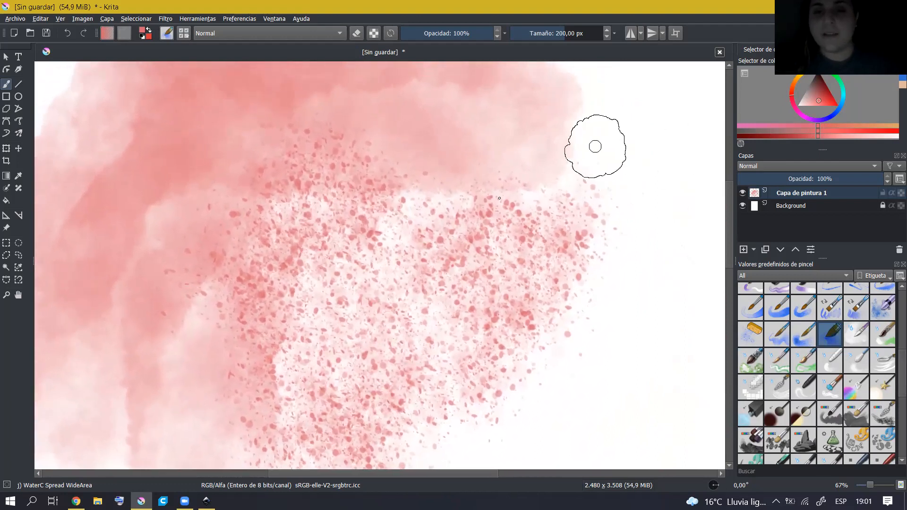
pyautogui.moveTo(496, 202); pyautogui.dragTo(473, 209)
# Sample several pink tones from the painted splatters and wash, ending with a medium pink as the brush color.
pyautogui.scroll(1, 472, 206)
pyautogui.scroll(4, 472, 206)
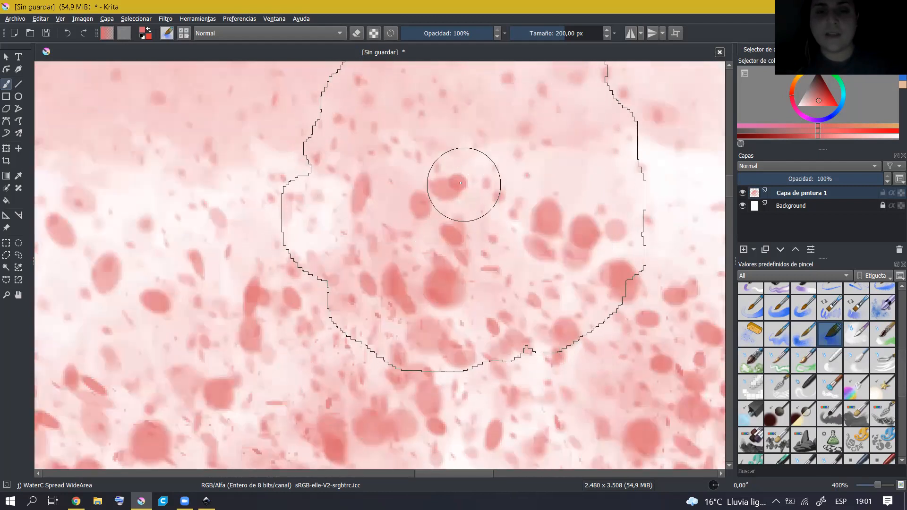
pyautogui.scroll(-1, 442, 192)
pyautogui.scroll(-1, 440, 193)
pyautogui.scroll(3, 444, 193)
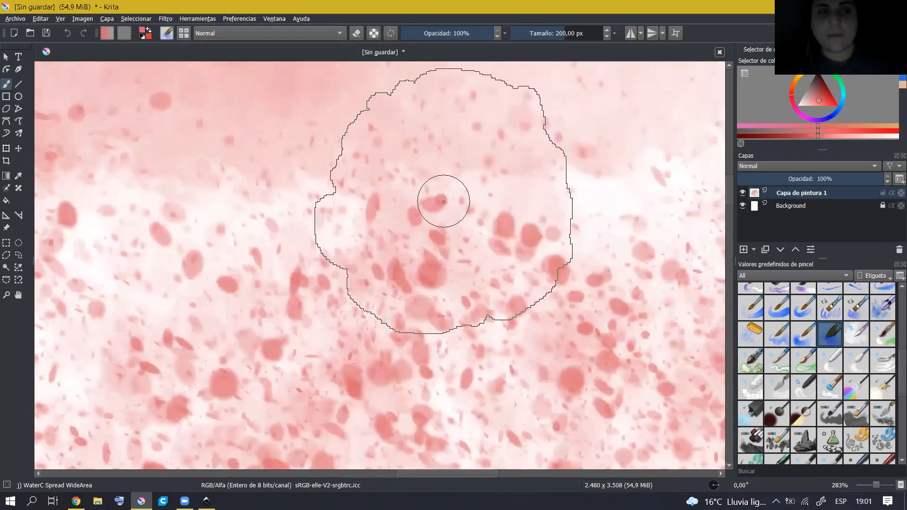
pyautogui.hotkey('ctrl', 'shift', 'a')
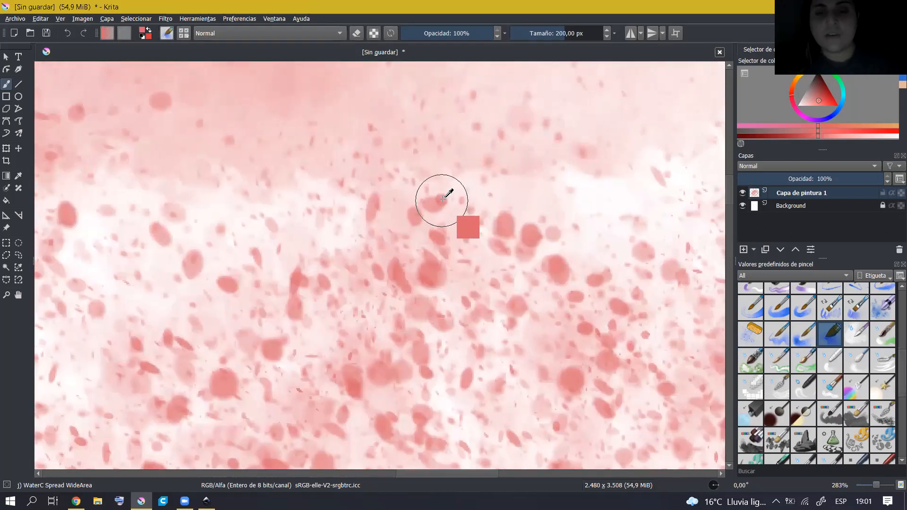
pyautogui.keyDown('ctrl'); pyautogui.click(442, 200); pyautogui.keyUp('ctrl')
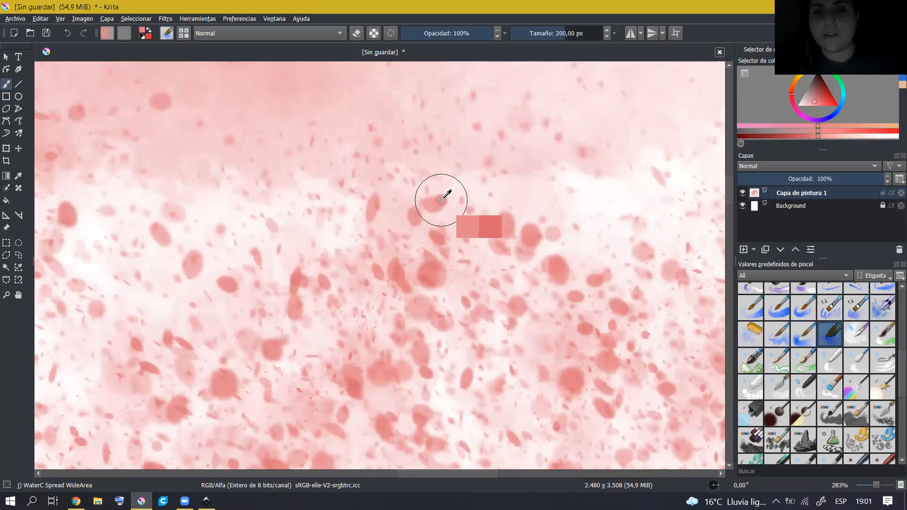
pyautogui.keyDown('ctrl'); pyautogui.click(395, 145); pyautogui.keyUp('ctrl')
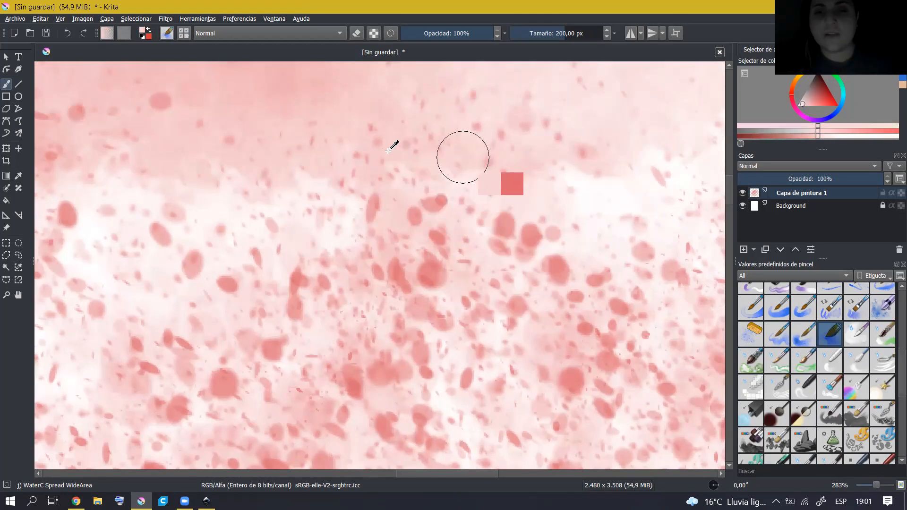
pyautogui.keyDown('ctrl'); pyautogui.click(356, 153); pyautogui.keyUp('ctrl')
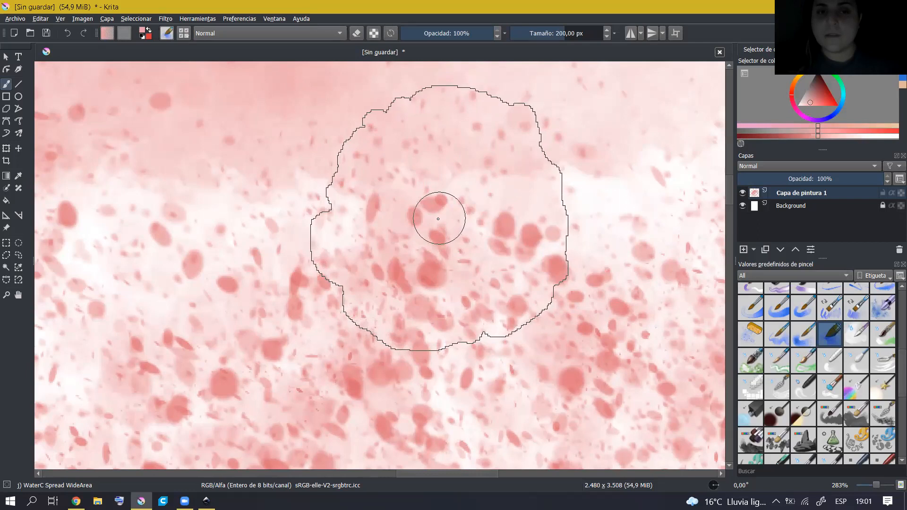
pyautogui.click(454, 6)
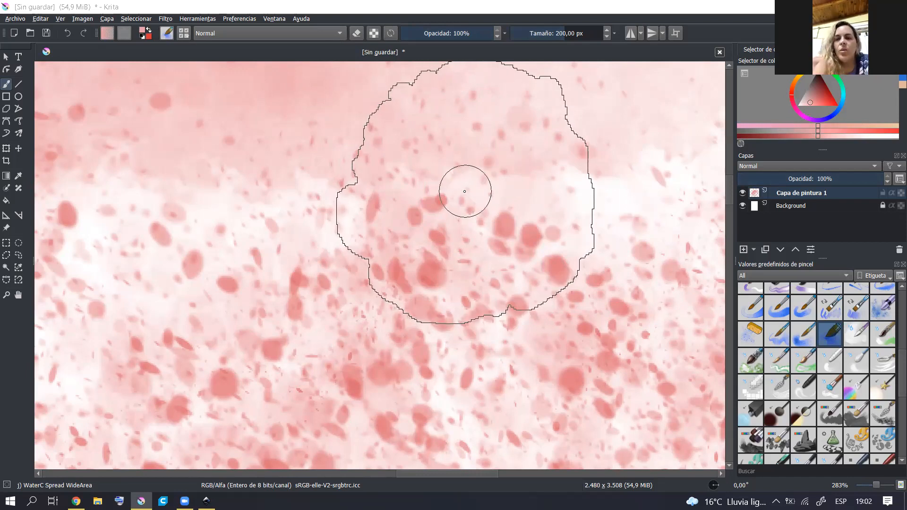
pyautogui.scroll(-1, 463, 200)
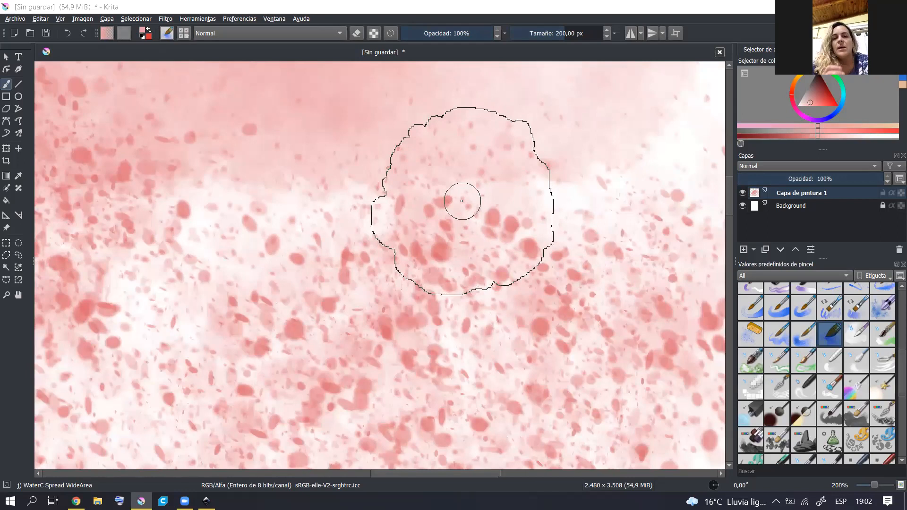
pyautogui.scroll(-4, 463, 200)
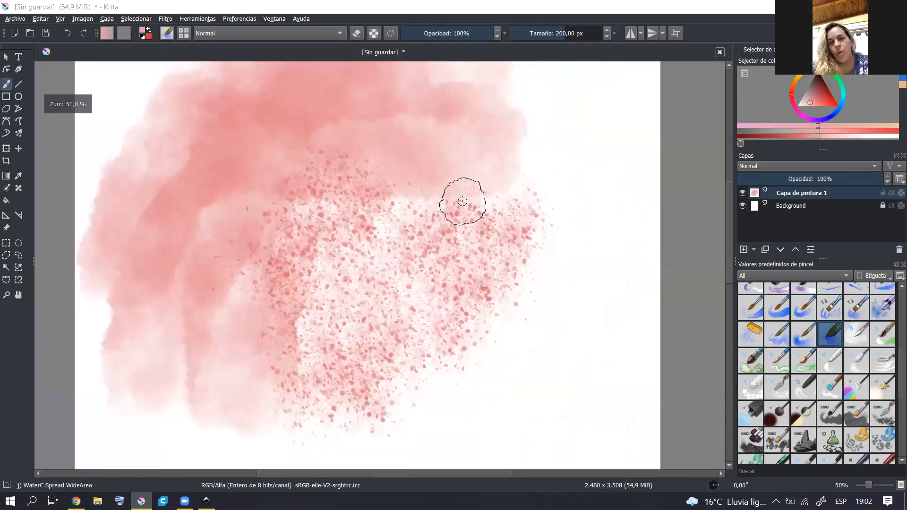
pyautogui.scroll(-2, 462, 200)
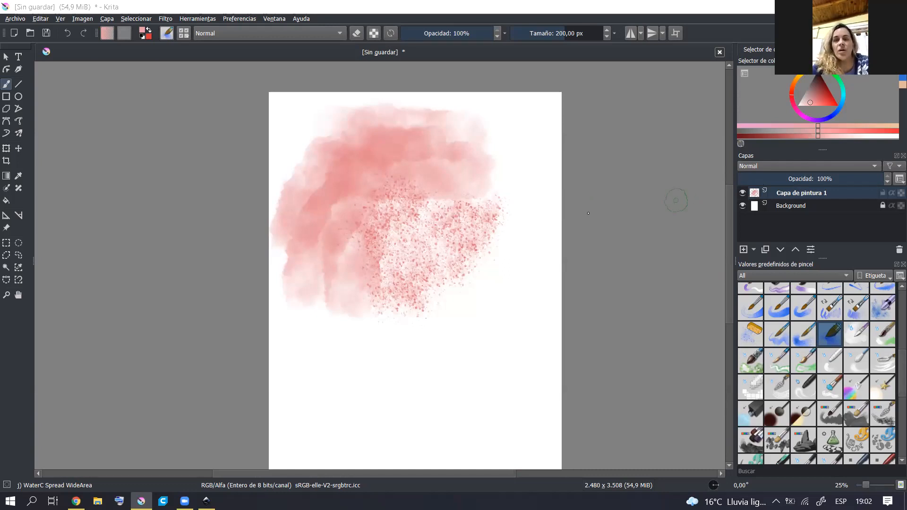
pyautogui.moveTo(457, 246); pyautogui.dragTo(450, 265)
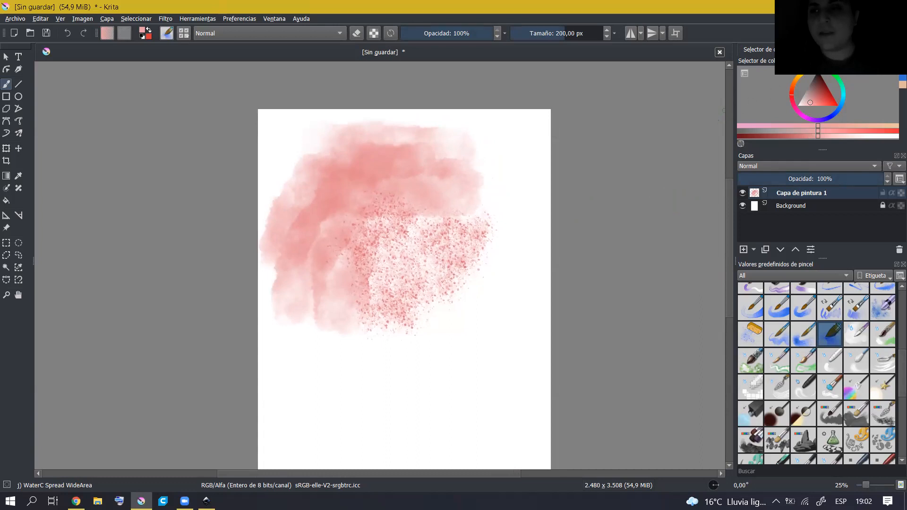
# Widen the toolbox docker and the docker column holding the color selector, layers and brush presets.
pyautogui.click(898, 33)
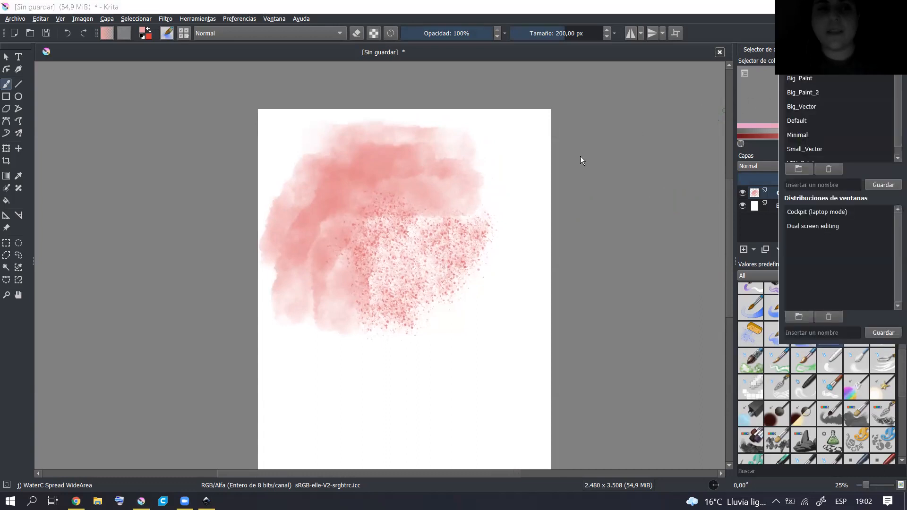
pyautogui.click(31, 144)
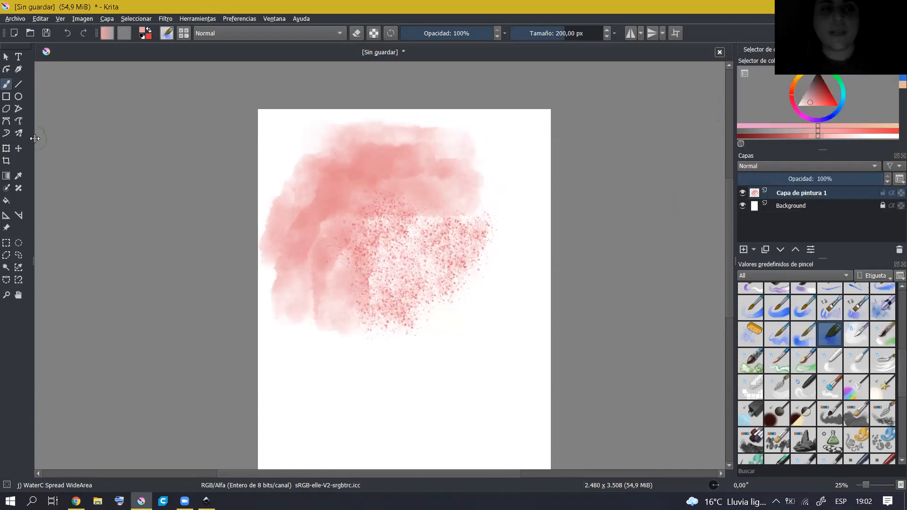
pyautogui.moveTo(33, 138); pyautogui.dragTo(321, 145)
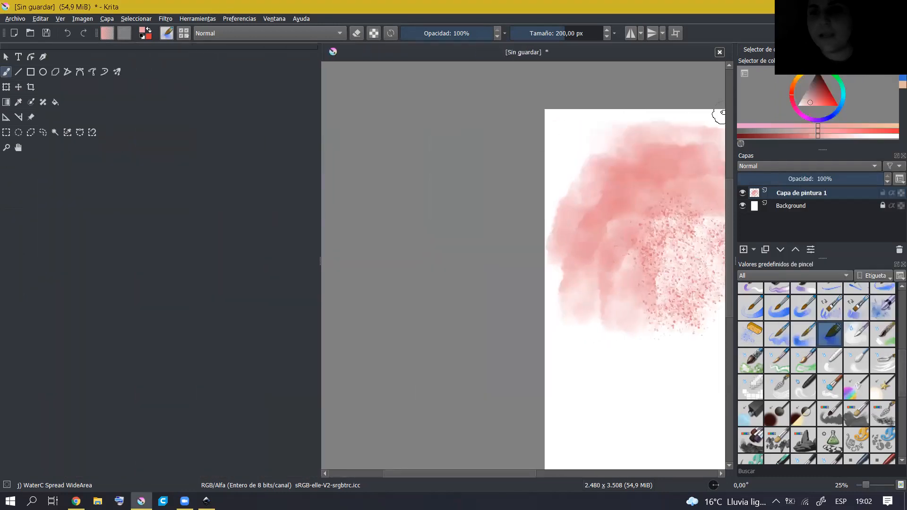
pyautogui.moveTo(635, 122); pyautogui.dragTo(510, 122)
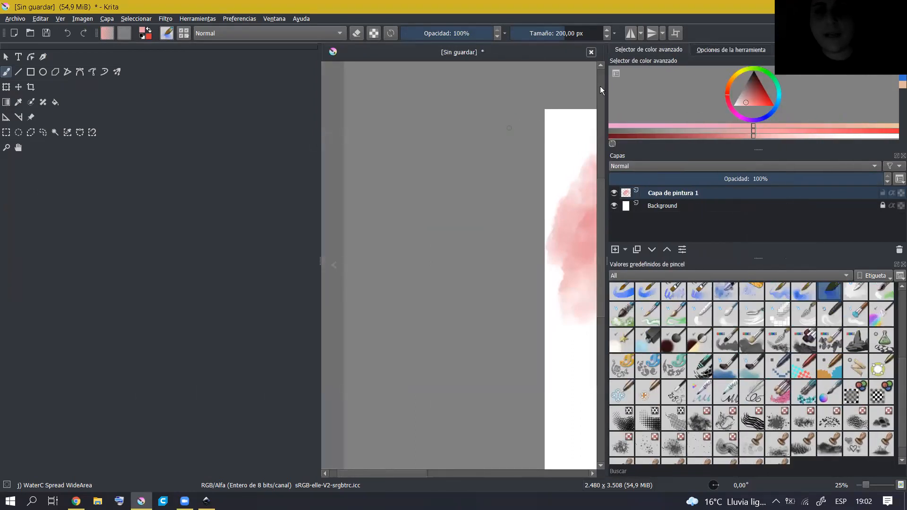
pyautogui.moveTo(631, 99)
pyautogui.mouseDown()
pyautogui.moveTo(695, 98)
pyautogui.moveTo(795, 75)
pyautogui.moveTo(708, 85)
pyautogui.mouseUp()
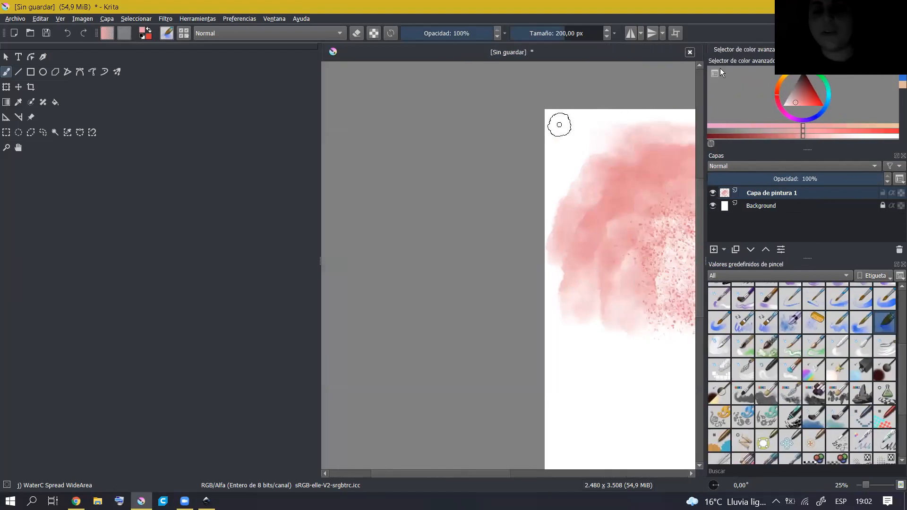
# Restore the window layout by applying the Default workspace.
pyautogui.click(898, 33)
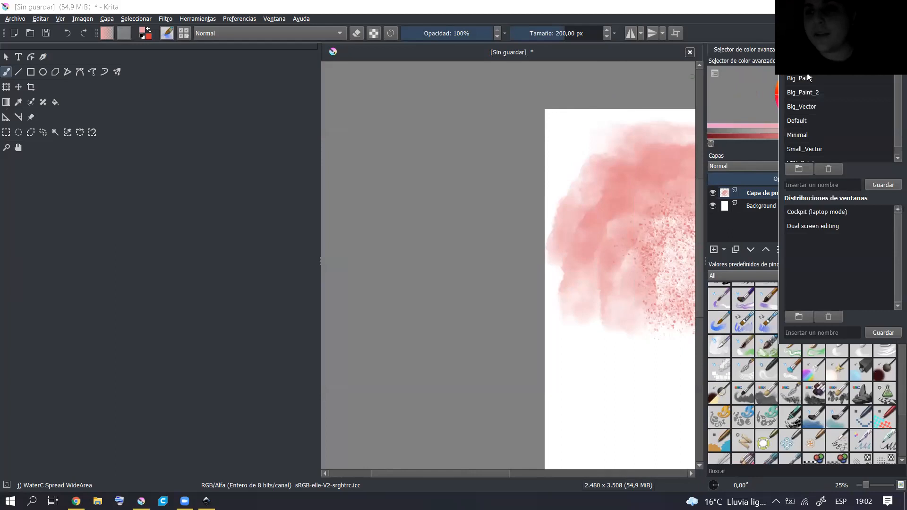
pyautogui.click(798, 121)
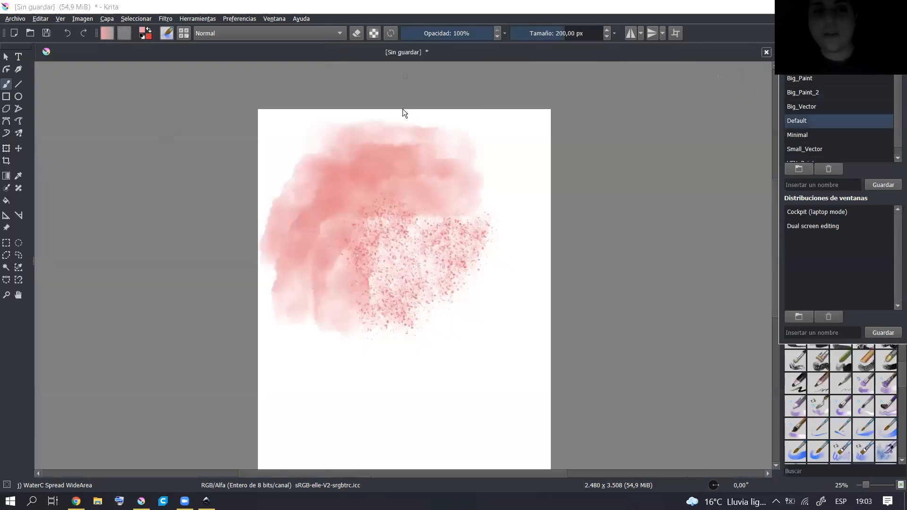
pyautogui.click(645, 174)
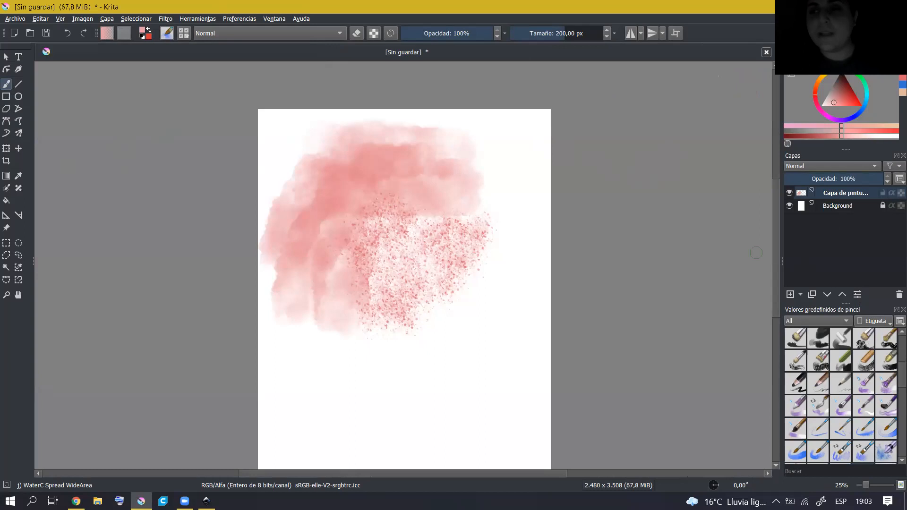
# Set the brush color to a deeper, more saturated red.
pyautogui.click(851, 98)
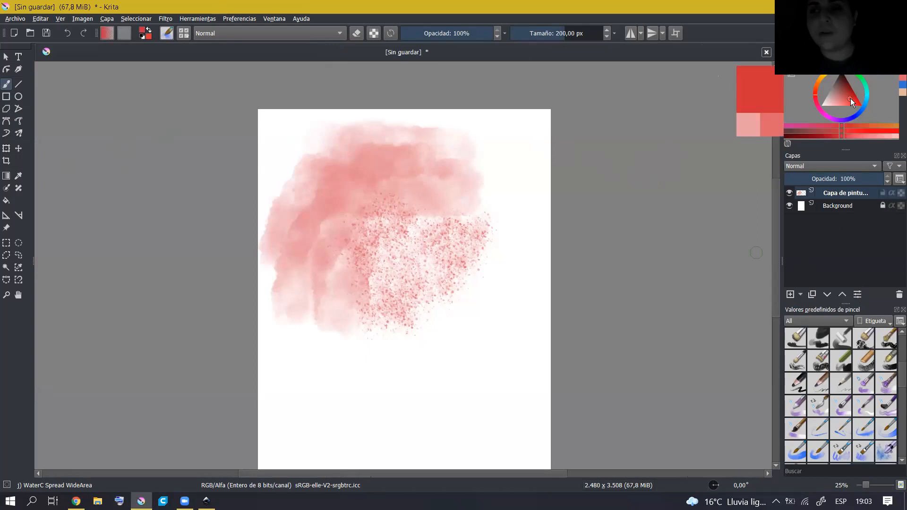
pyautogui.moveTo(842, 86); pyautogui.dragTo(847, 95)
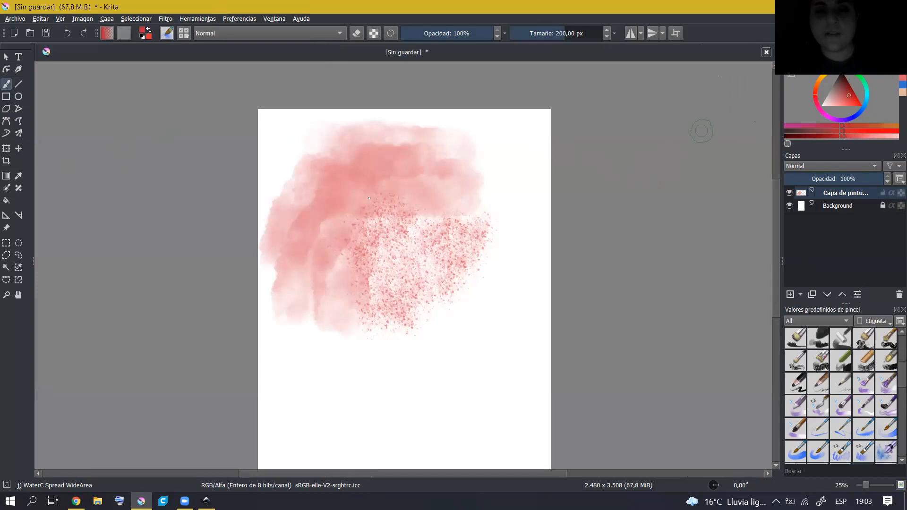
pyautogui.scroll(1, 370, 204)
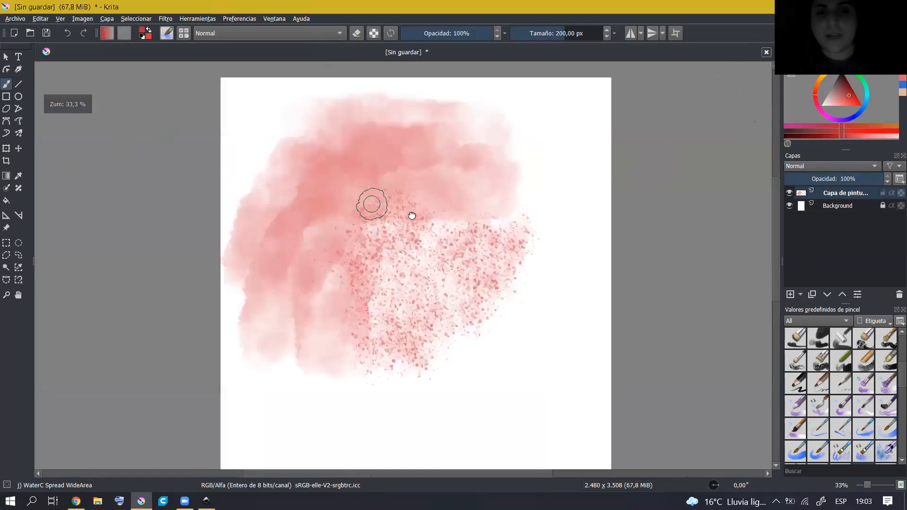
# Open the watercolor stain image 3 from the Manchas para el taller folder.
pyautogui.click(15, 19)
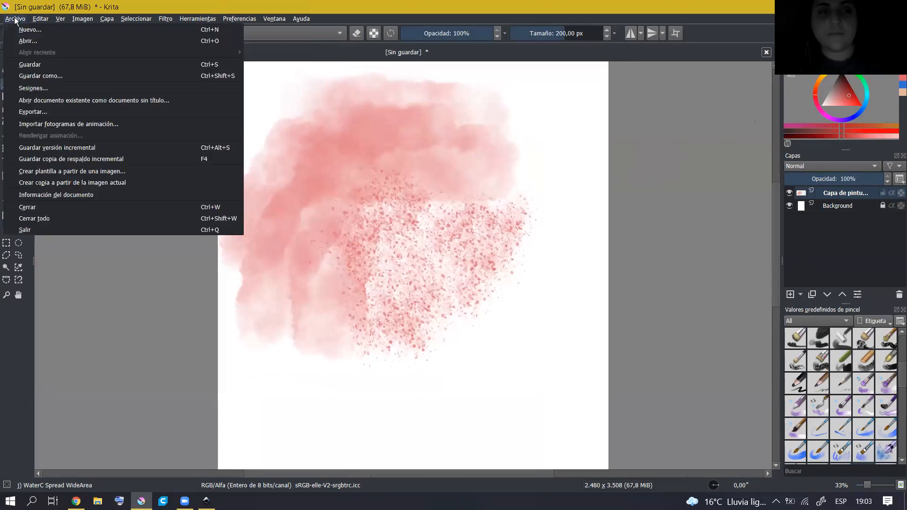
pyautogui.click(27, 41)
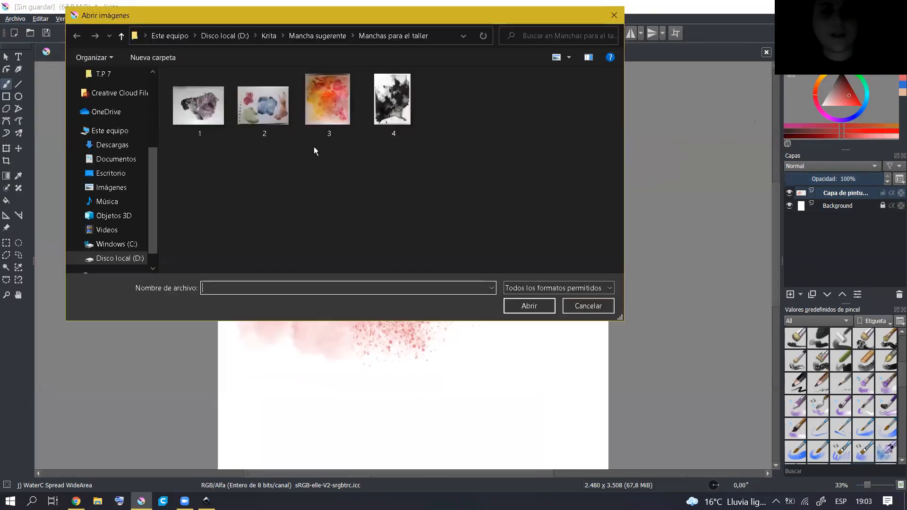
pyautogui.click(325, 99)
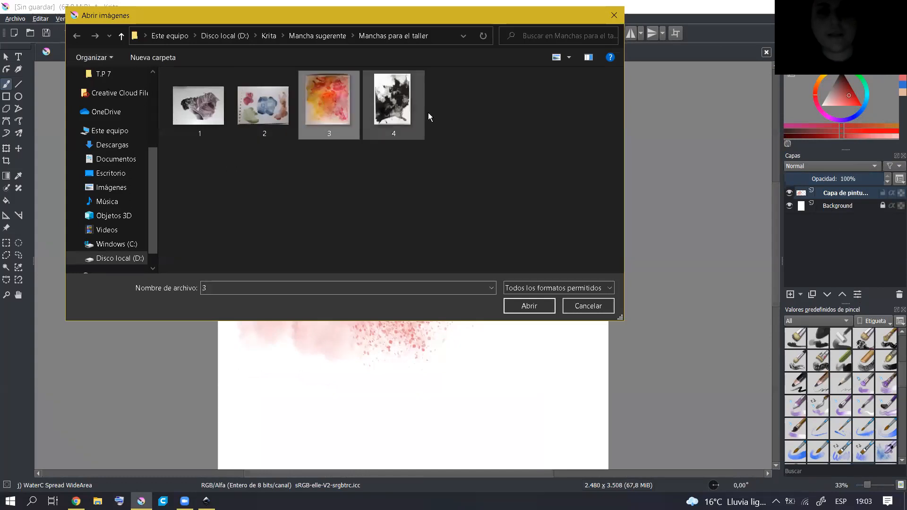
pyautogui.click(539, 306)
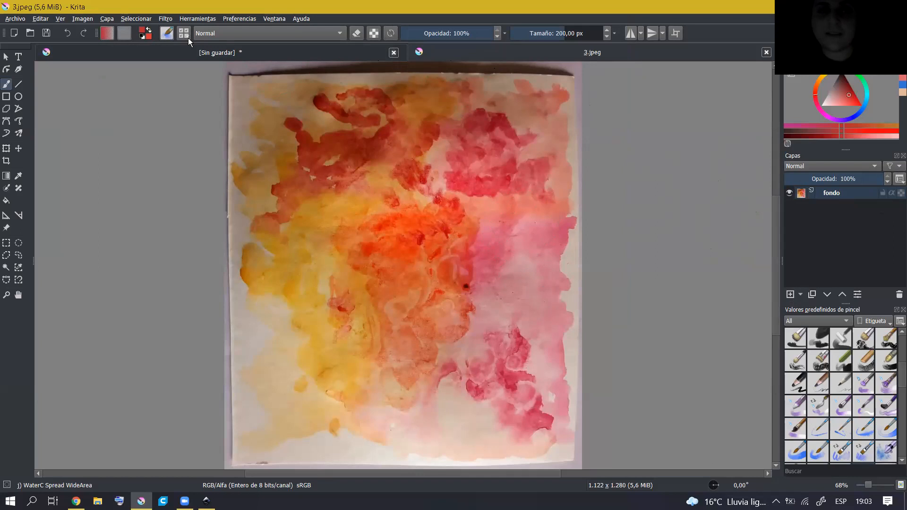
# Reorder the open documents so 3.jpeg comes before the unsaved painting, and add a paint layer above its fondo layer.
pyautogui.click(211, 53)
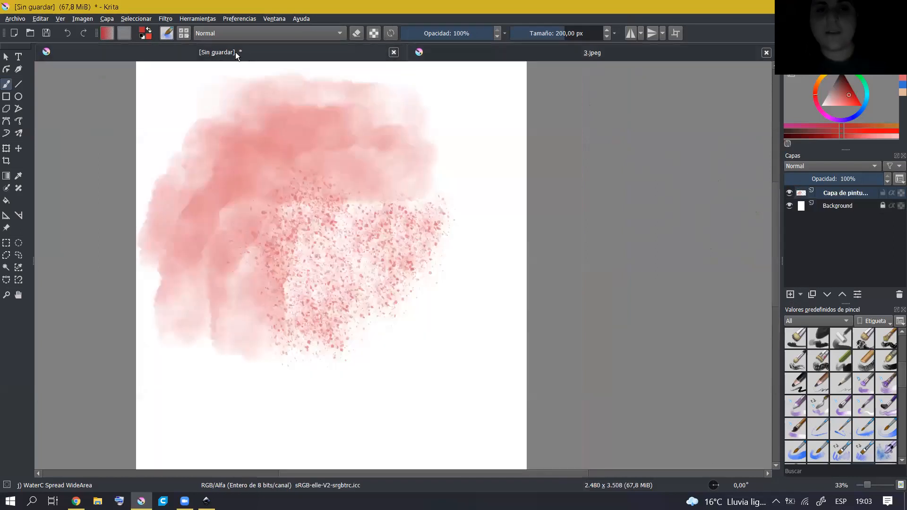
pyautogui.click(546, 56)
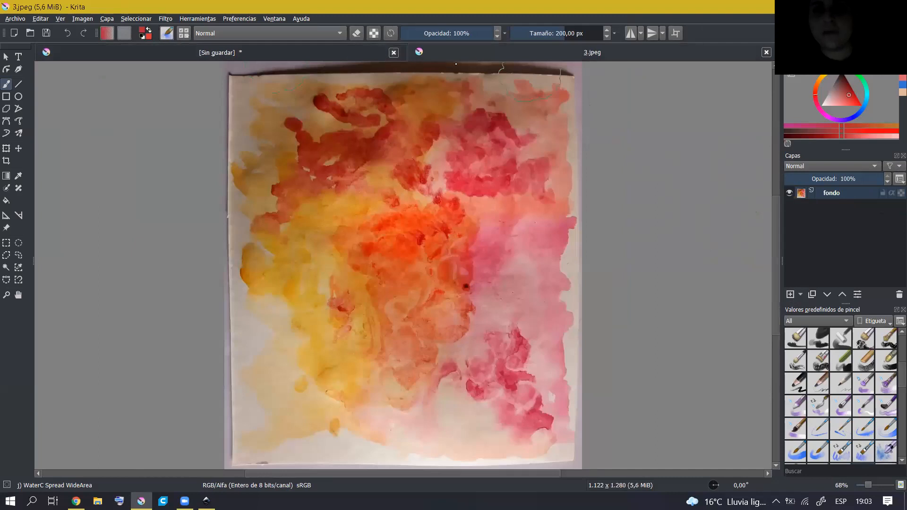
pyautogui.moveTo(425, 52); pyautogui.dragTo(259, 49)
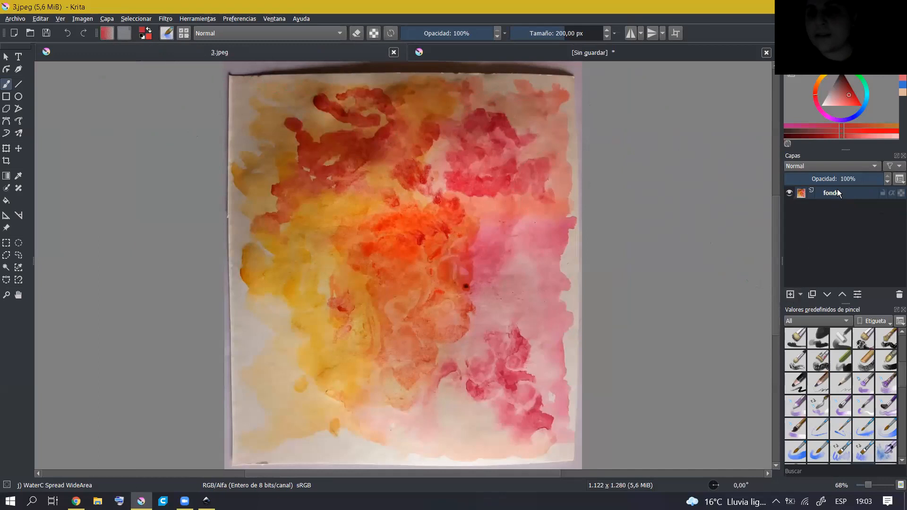
pyautogui.click(791, 294)
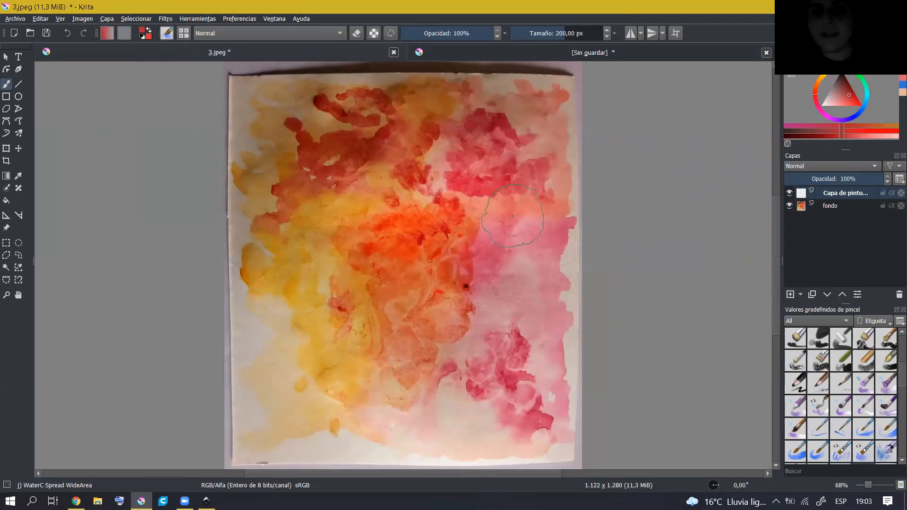
# Sample an orange, the dark red spot and a vivid red-orange from the watercolor stain as brush colors.
pyautogui.scroll(3, 512, 216)
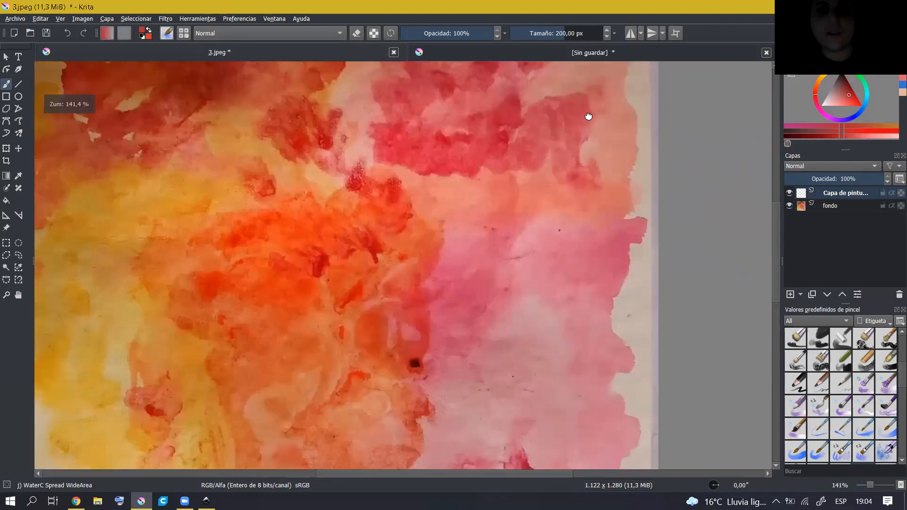
pyautogui.moveTo(588, 117); pyautogui.dragTo(598, 66)
pyautogui.moveTo(509, 251)
pyautogui.mouseDown()
pyautogui.moveTo(574, 223)
pyautogui.moveTo(462, 313)
pyautogui.moveTo(478, 301)
pyautogui.mouseUp()
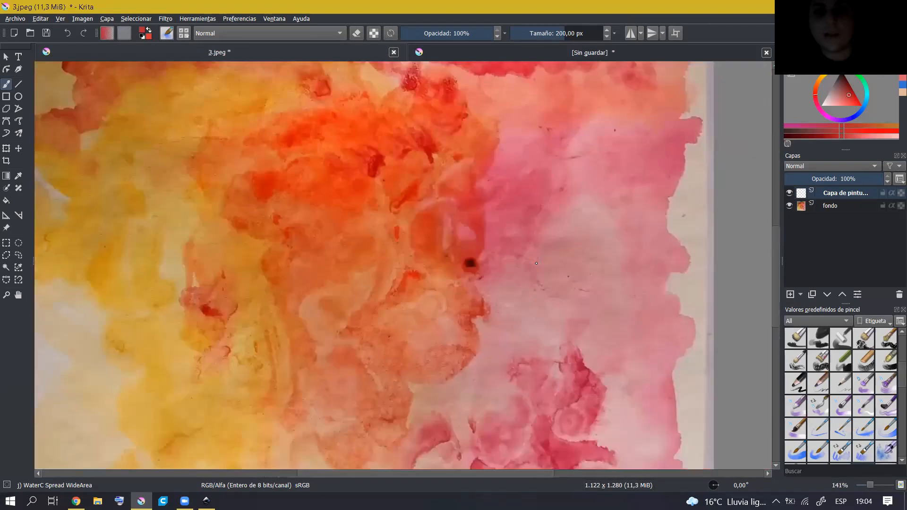
pyautogui.scroll(3, 563, 274)
pyautogui.scroll(-3, 490, 233)
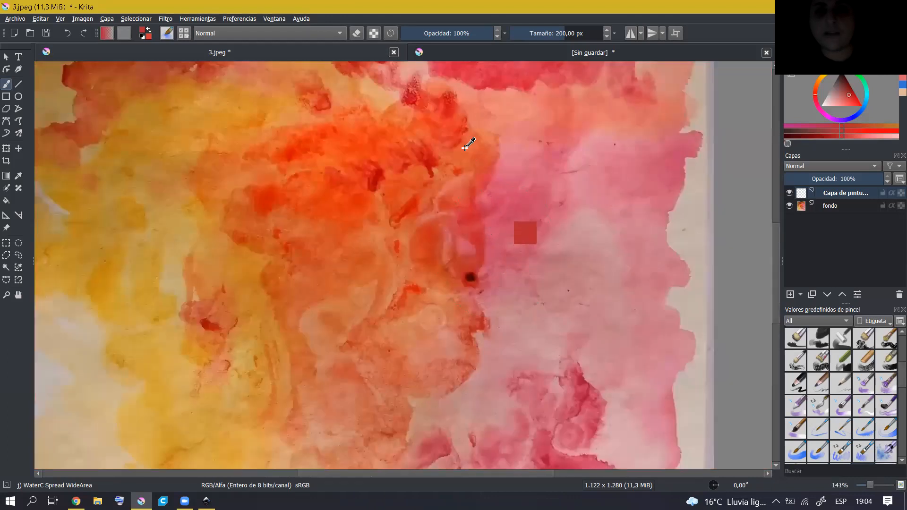
pyautogui.keyDown('ctrl'); pyautogui.click(488, 147); pyautogui.keyUp('ctrl')
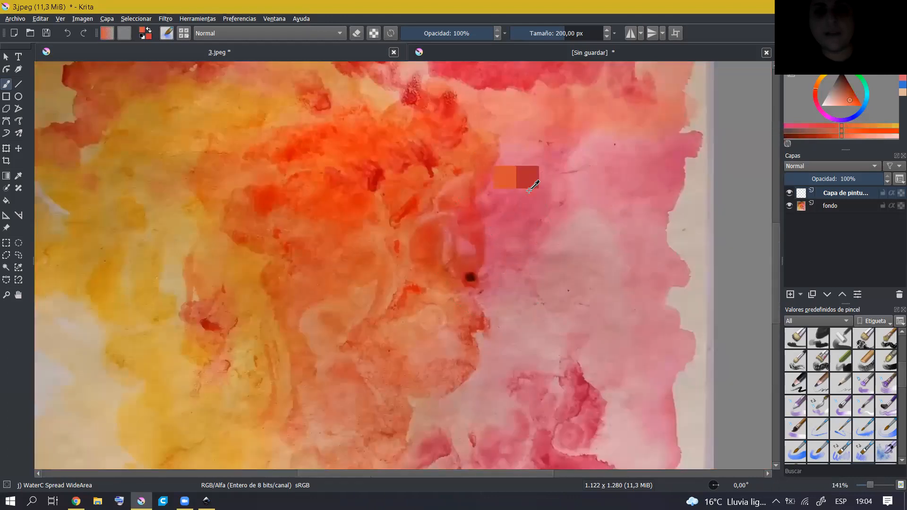
pyautogui.keyDown('ctrl'); pyautogui.click(472, 247); pyautogui.keyUp('ctrl')
pyautogui.keyDown('ctrl'); pyautogui.click(469, 275); pyautogui.keyUp('ctrl')
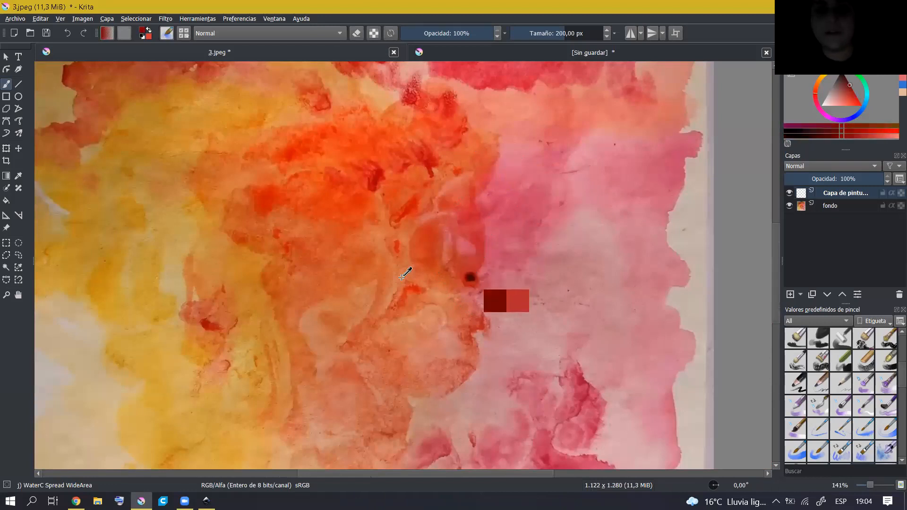
pyautogui.keyDown('ctrl'); pyautogui.click(318, 264); pyautogui.keyUp('ctrl')
pyautogui.keyDown('ctrl'); pyautogui.click(276, 204); pyautogui.keyUp('ctrl')
pyautogui.keyDown('ctrl'); pyautogui.click(273, 198); pyautogui.keyUp('ctrl')
pyautogui.keyDown('ctrl'); pyautogui.click(265, 203); pyautogui.keyUp('ctrl')
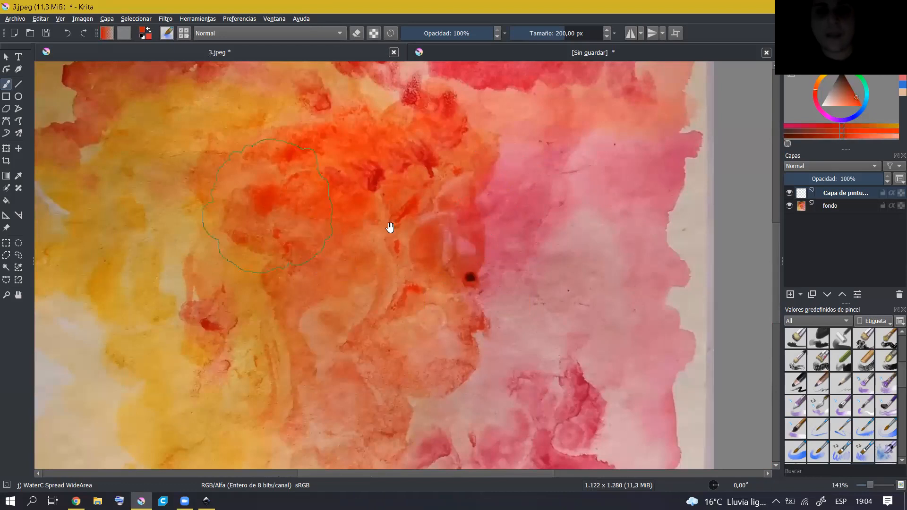
# Hide the fondo layer and make the empty paint layer above it active.
pyautogui.moveTo(451, 253); pyautogui.dragTo(482, 259)
pyautogui.moveTo(418, 213); pyautogui.dragTo(515, 270)
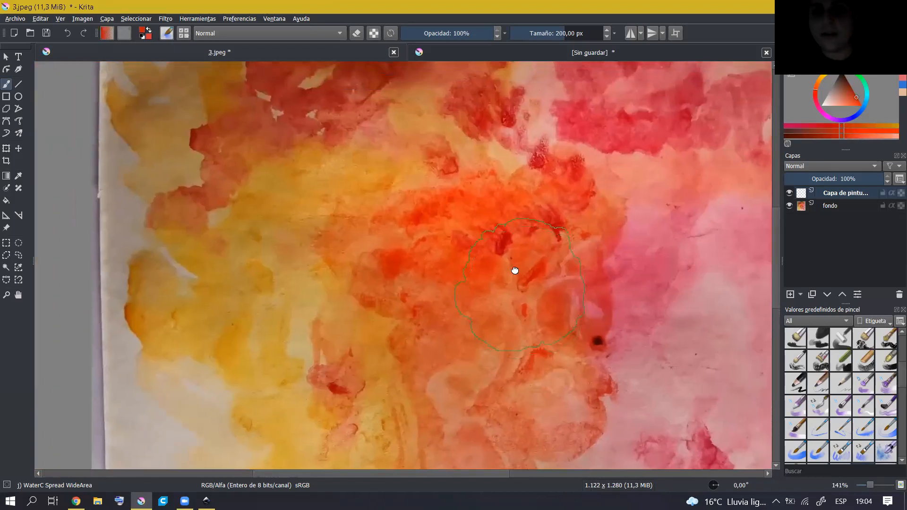
pyautogui.scroll(-1, 515, 270)
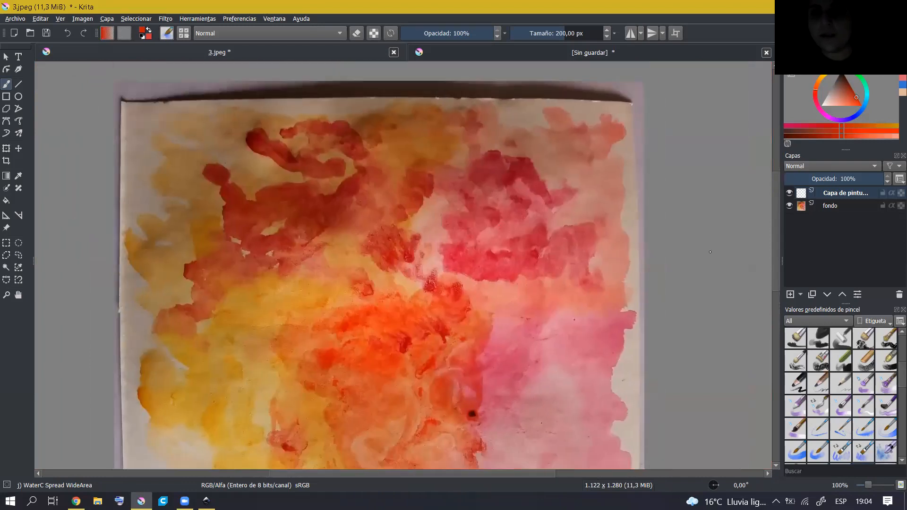
pyautogui.click(799, 207)
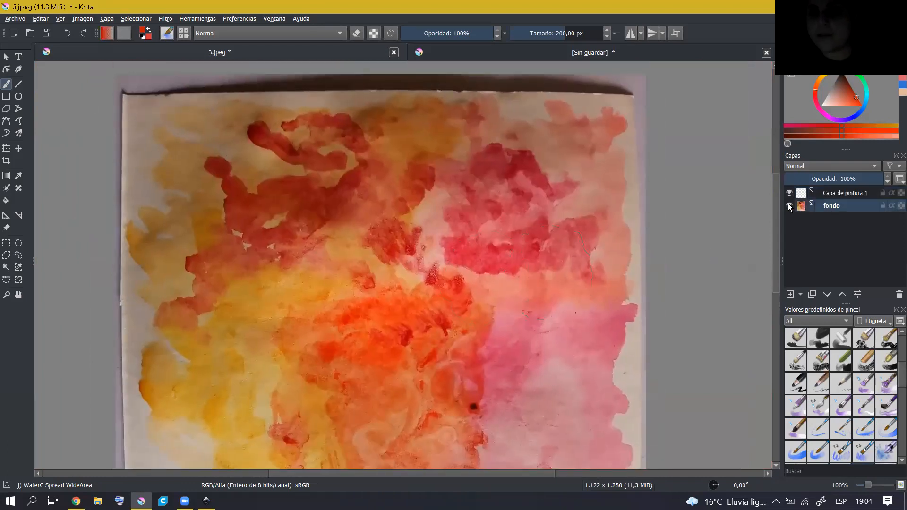
pyautogui.click(789, 206)
pyautogui.click(834, 194)
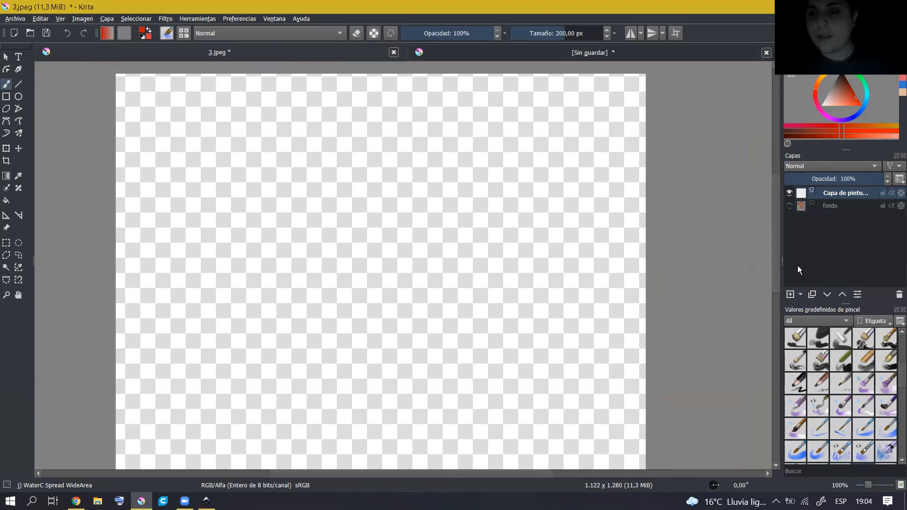
# Switch to the unsaved document and replace its painted watercolor layer with a new empty paint layer.
pyautogui.click(420, 56)
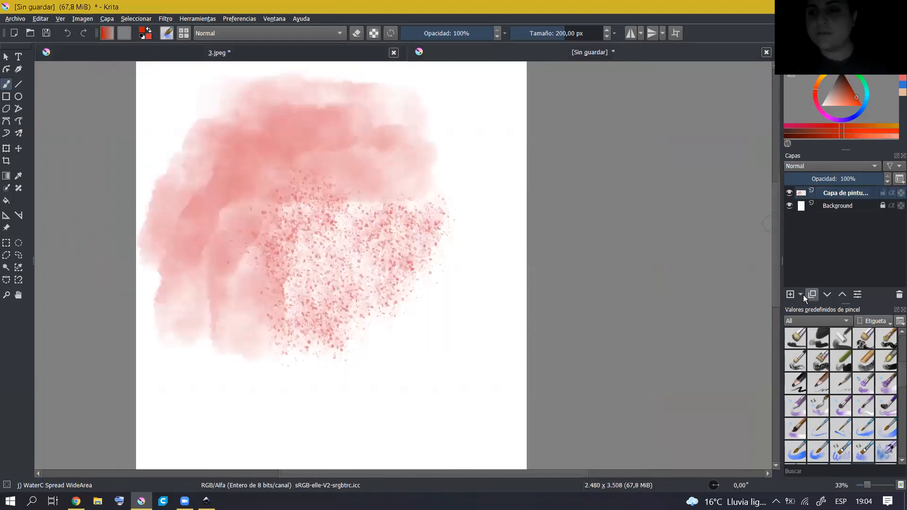
pyautogui.click(899, 295)
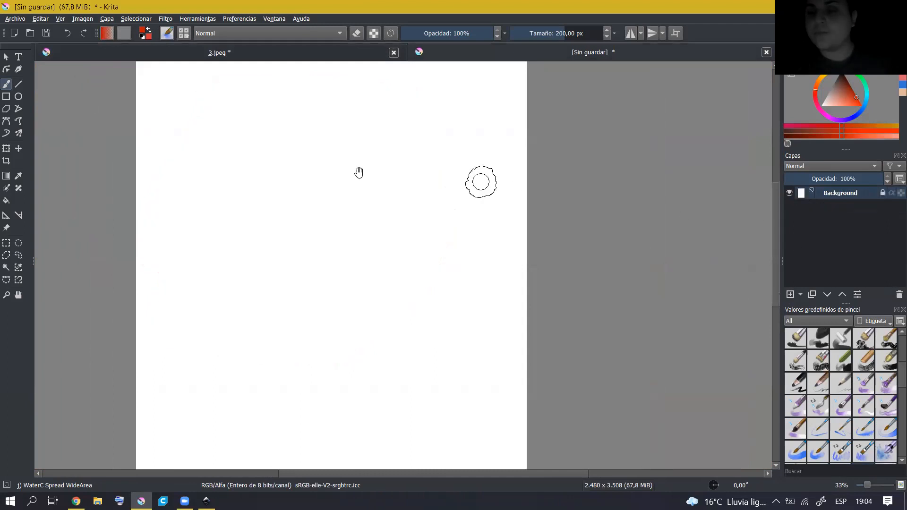
pyautogui.hscroll(-2, 397, 169)
pyautogui.click(790, 294)
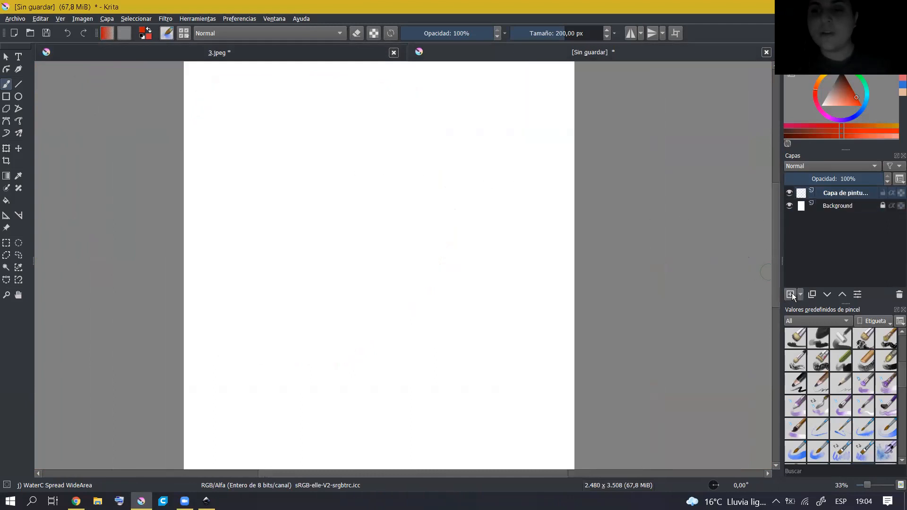
# Draw a large circular selection in the upper half of the page.
pyautogui.click(21, 245)
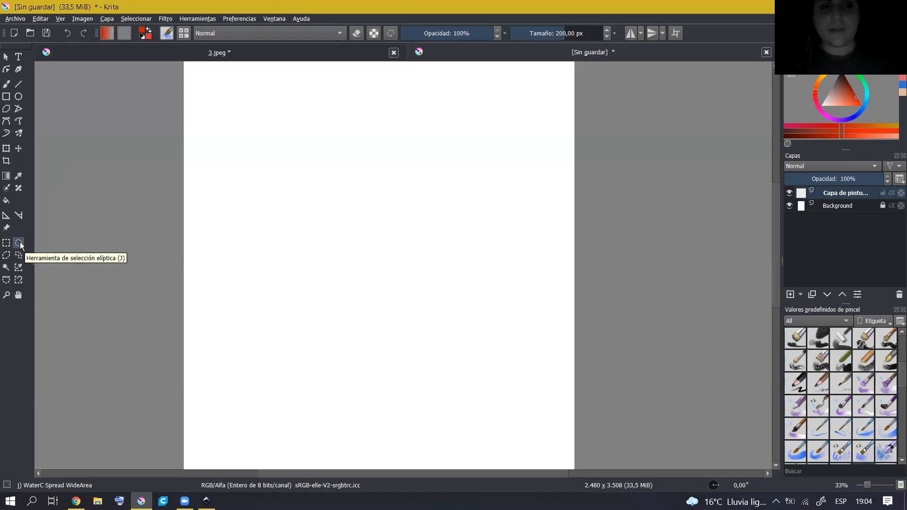
pyautogui.moveTo(316, 147); pyautogui.dragTo(514, 304)
pyautogui.scroll(1, 425, 157)
pyautogui.scroll(-1, 425, 157)
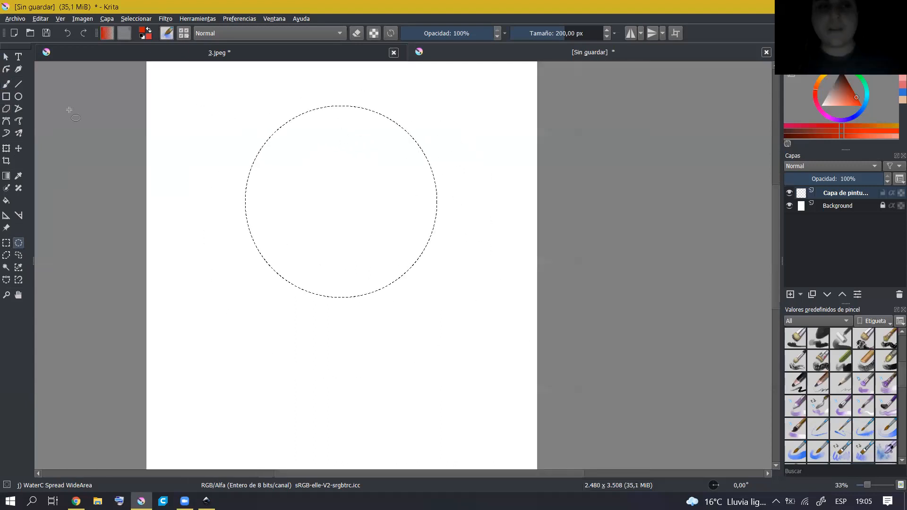
# Scribble a zigzag inside the top of the circular selection in ochre with the Bristles-5 Flat brush.
pyautogui.click(7, 85)
pyautogui.click(7, 85)
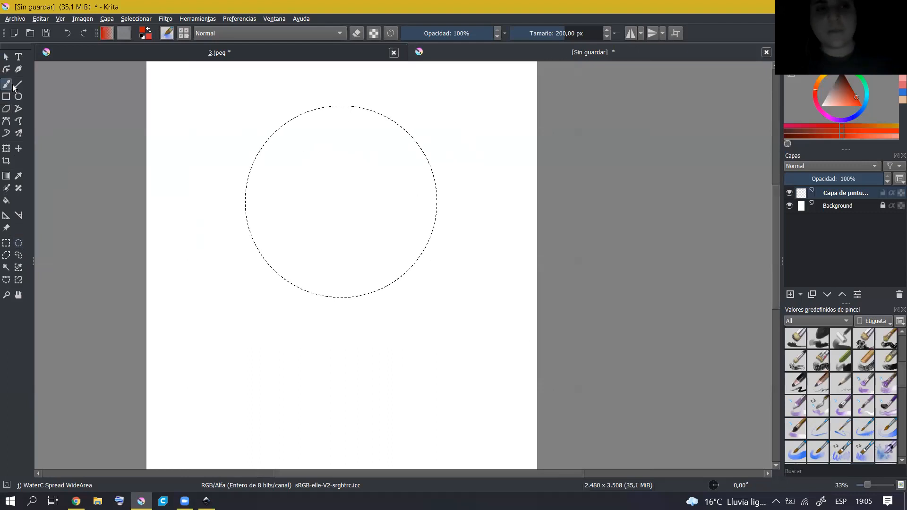
pyautogui.click(794, 338)
pyautogui.click(822, 76)
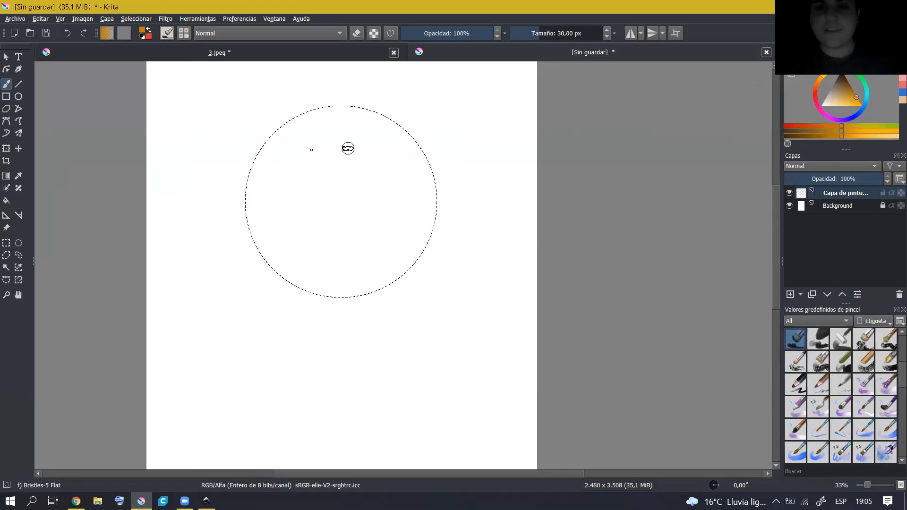
pyautogui.moveTo(365, 134)
pyautogui.mouseDown()
pyautogui.moveTo(340, 109)
pyautogui.moveTo(355, 107)
pyautogui.mouseUp()
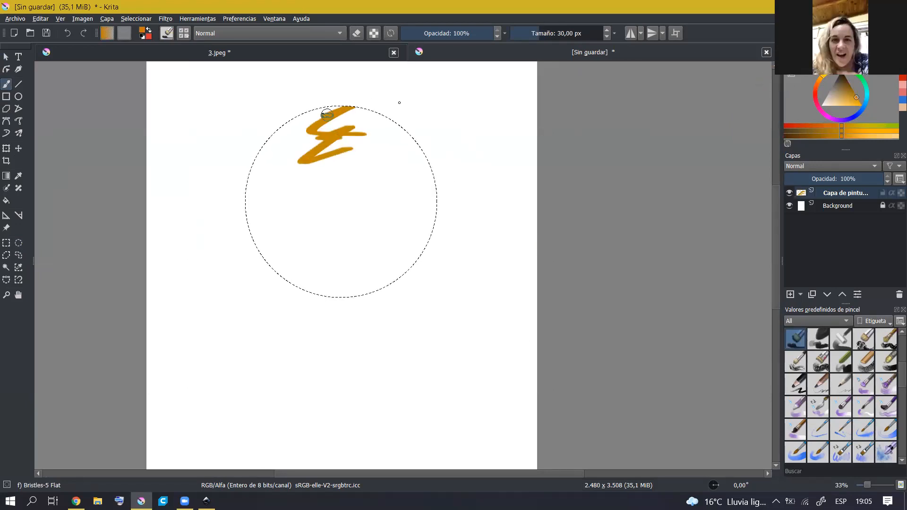
# Shift the brush color to a redder orange and set the brush size to 437.20 px.
pyautogui.click(820, 77)
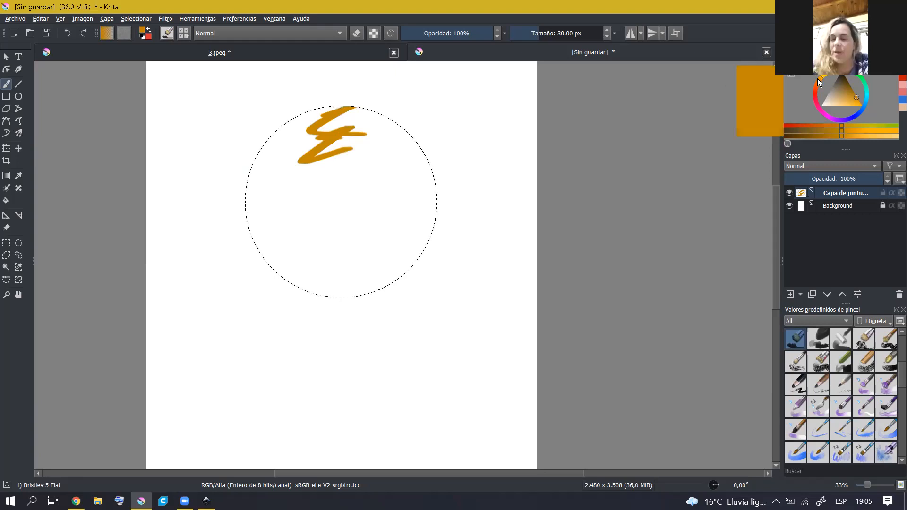
pyautogui.click(819, 80)
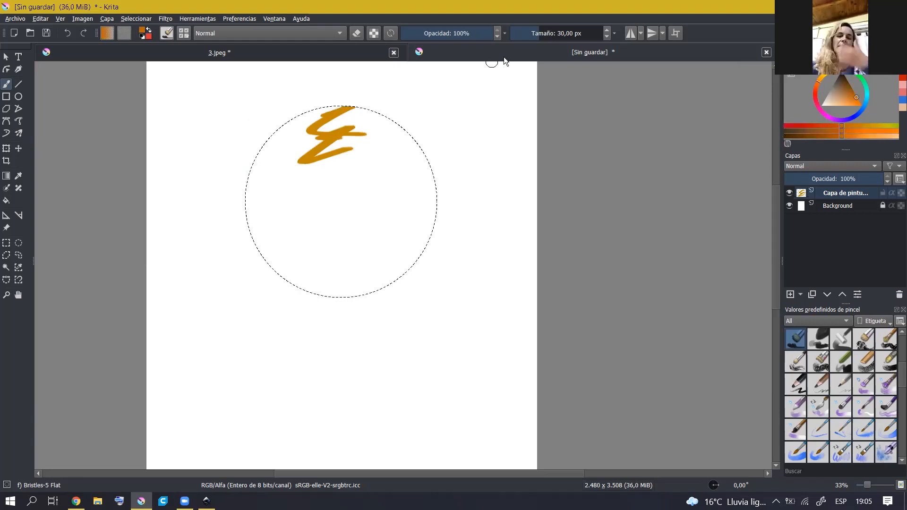
pyautogui.moveTo(581, 34); pyautogui.dragTo(580, 34)
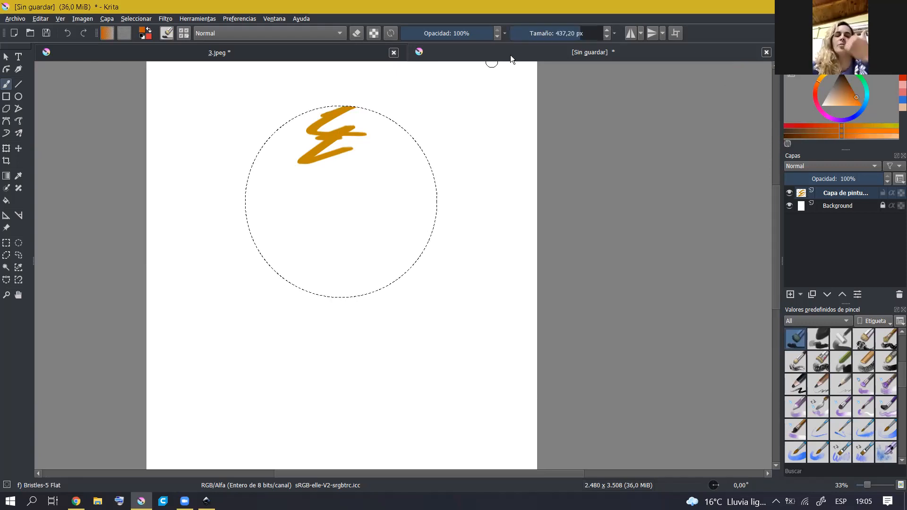
# Take the window out of its maximized state and widen it across the Inkscape window behind.
pyautogui.doubleClick(689, 12)
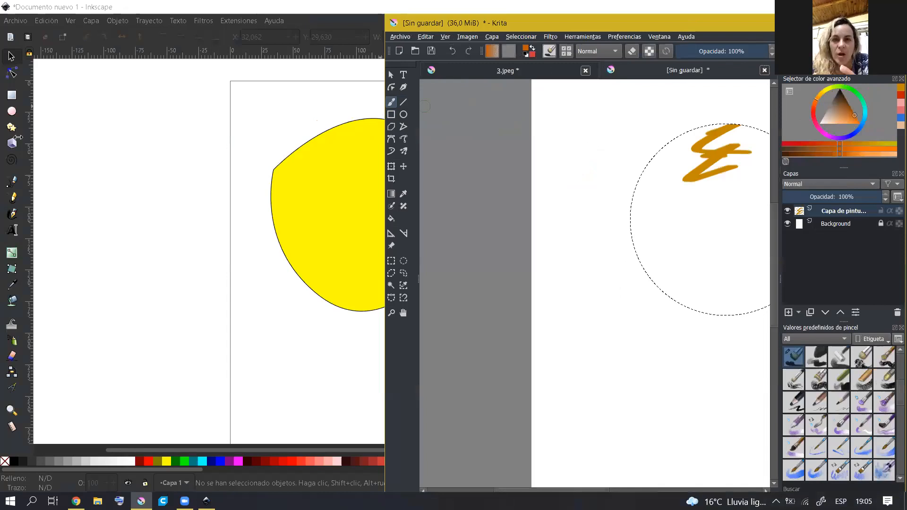
pyautogui.moveTo(383, 107); pyautogui.dragTo(21, 137)
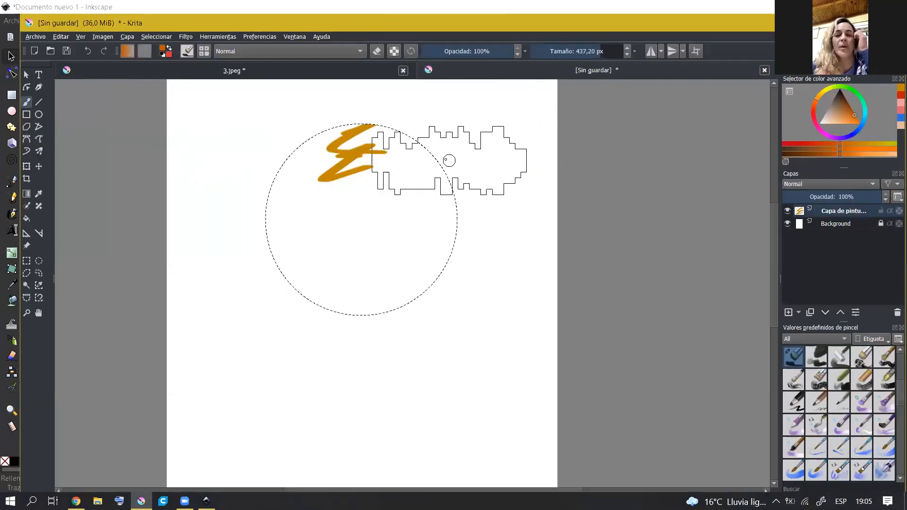
# Choose a solid drawing brush preset, enlarge it to 662.59 px, and fill the circular selection with orange.
pyautogui.scroll(5, 815, 380)
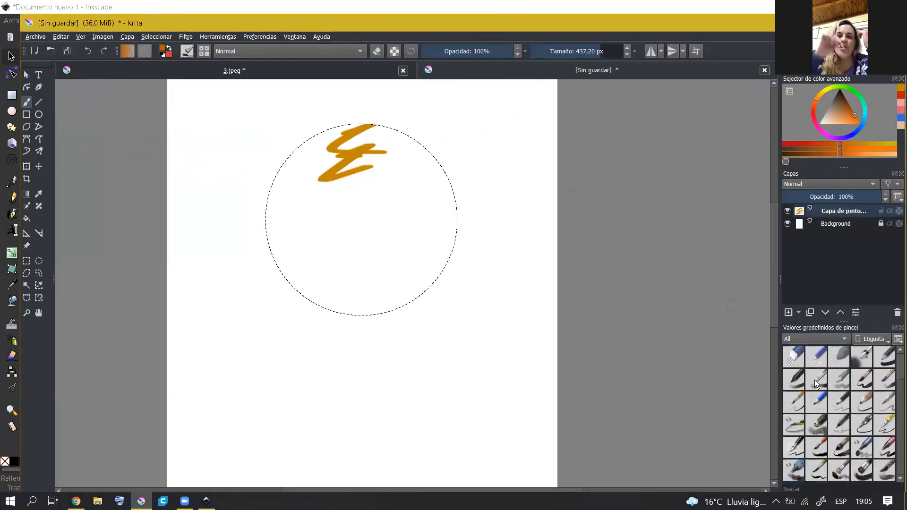
pyautogui.click(801, 398)
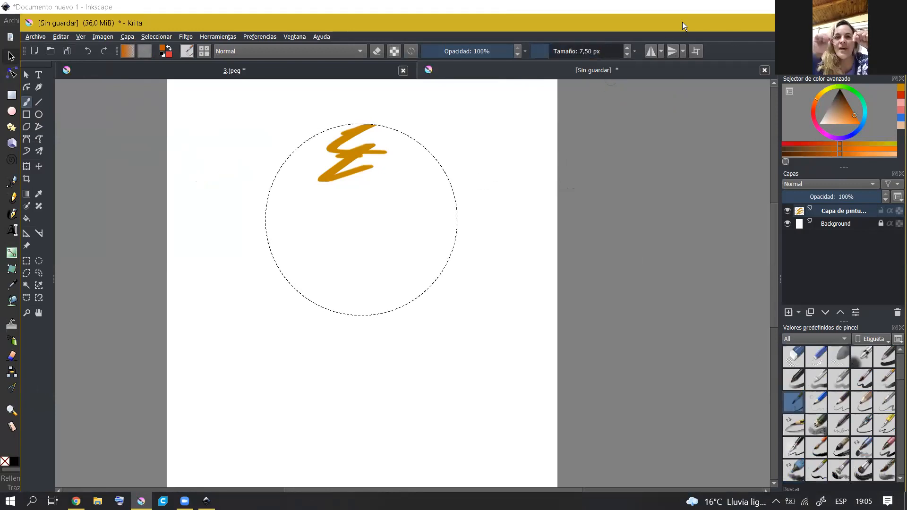
pyautogui.moveTo(667, 27); pyautogui.dragTo(664, 34)
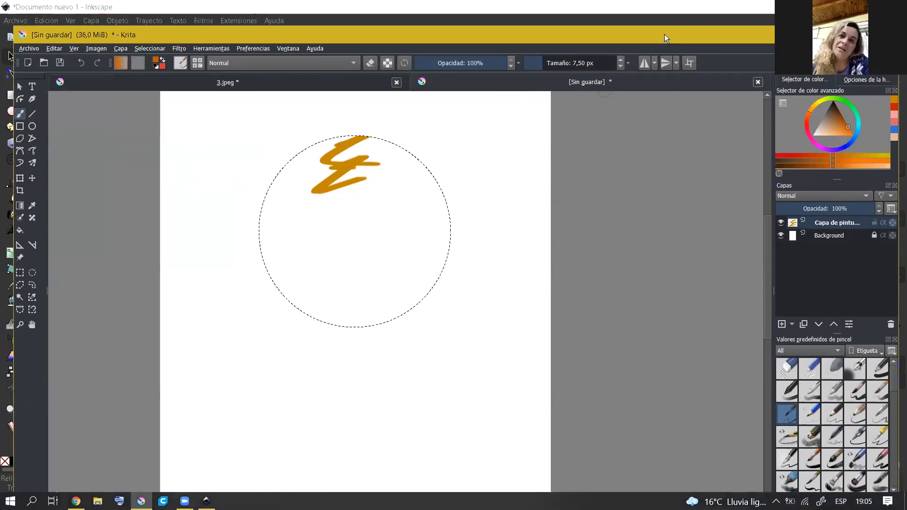
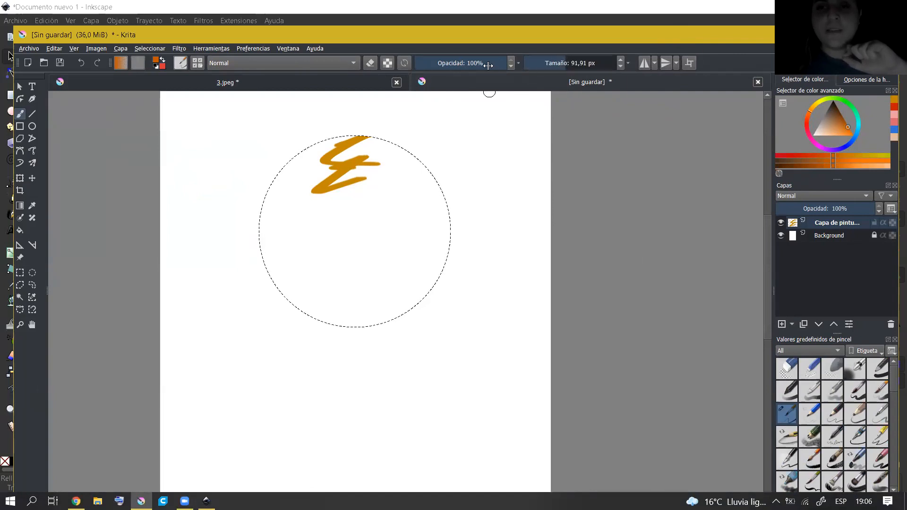
pyautogui.moveTo(485, 65); pyautogui.dragTo(517, 65)
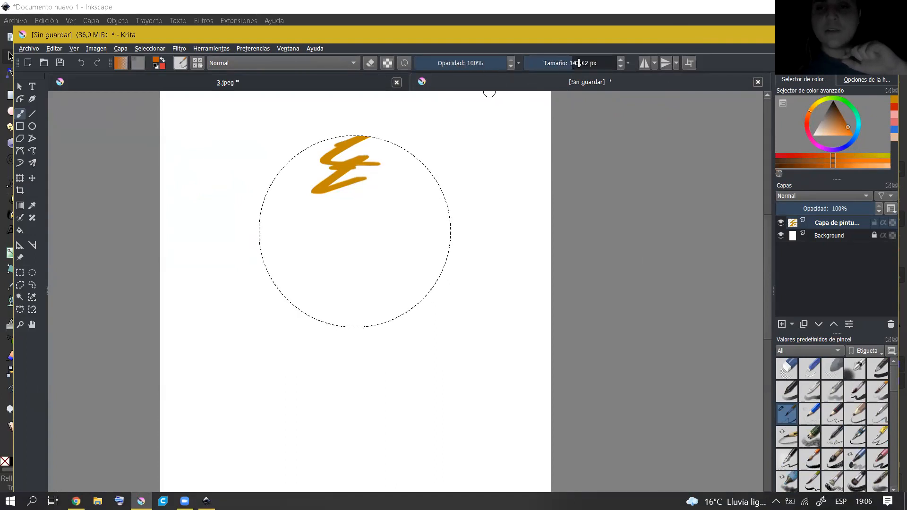
pyautogui.moveTo(601, 65); pyautogui.dragTo(607, 65)
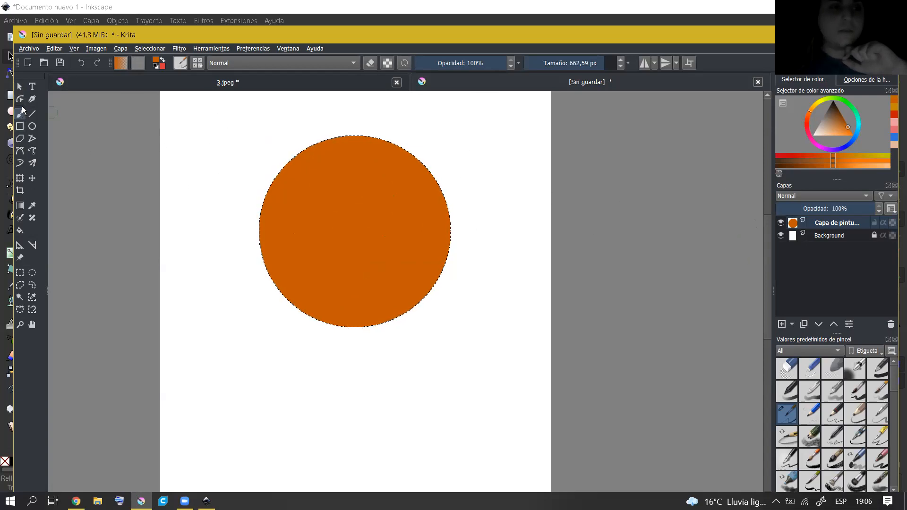
# Clear the selection around the orange disc using the freehand selection tool and inspect the disc's edge.
pyautogui.click(33, 286)
pyautogui.scroll(2, 290, 127)
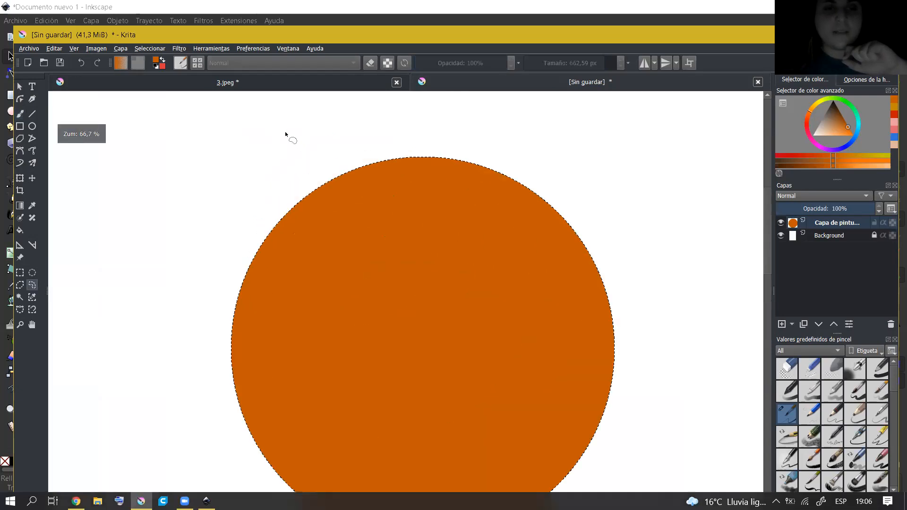
pyautogui.click(277, 156)
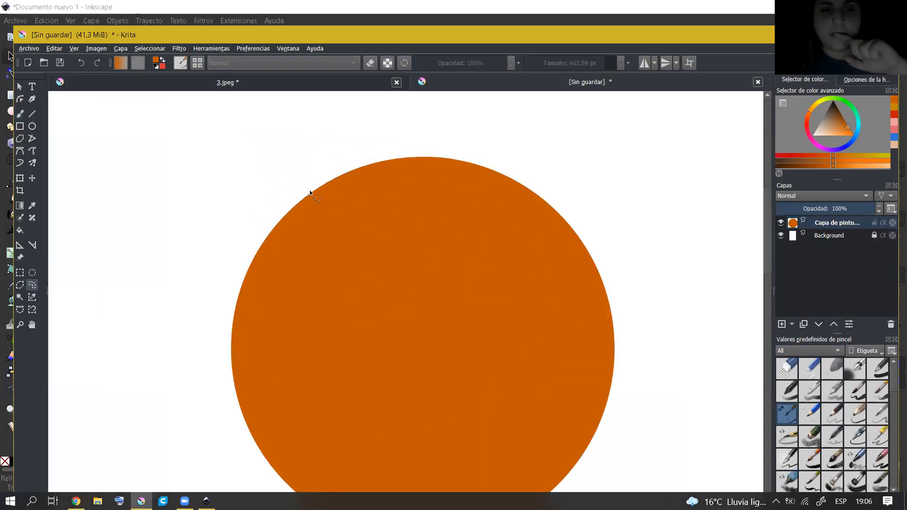
pyautogui.scroll(3, 319, 189)
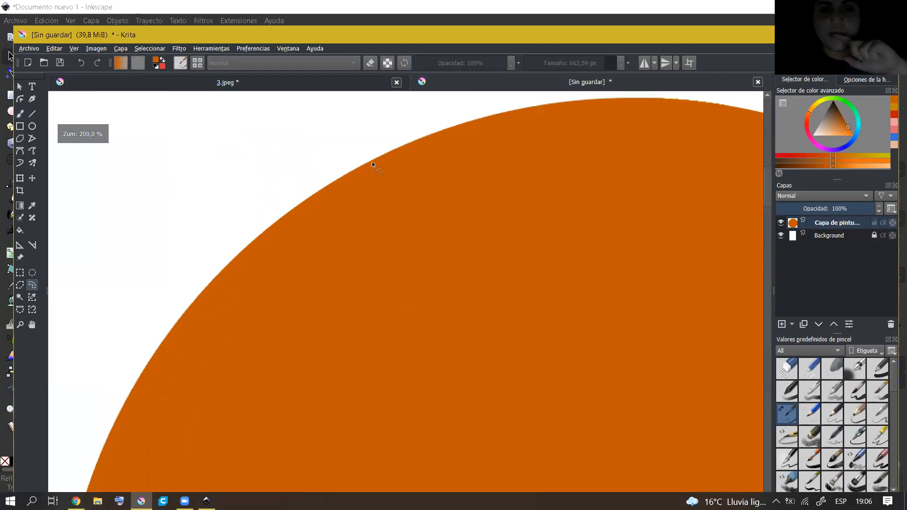
pyautogui.scroll(-5, 371, 247)
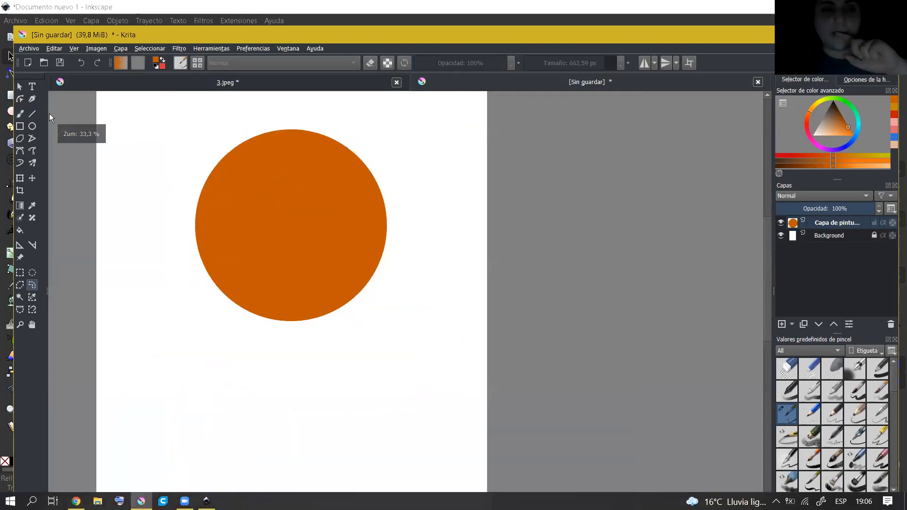
# Activate the shape selection tool and maximize the window.
pyautogui.click(21, 88)
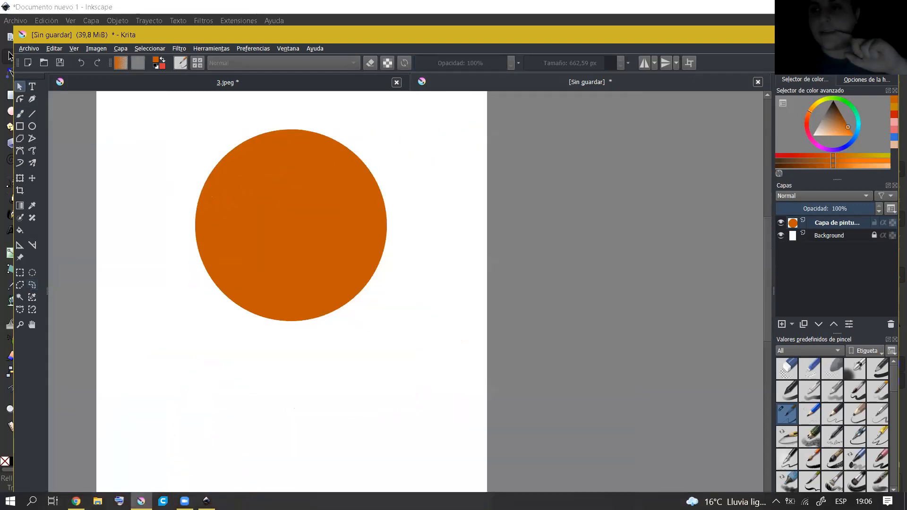
pyautogui.press('super+Up')
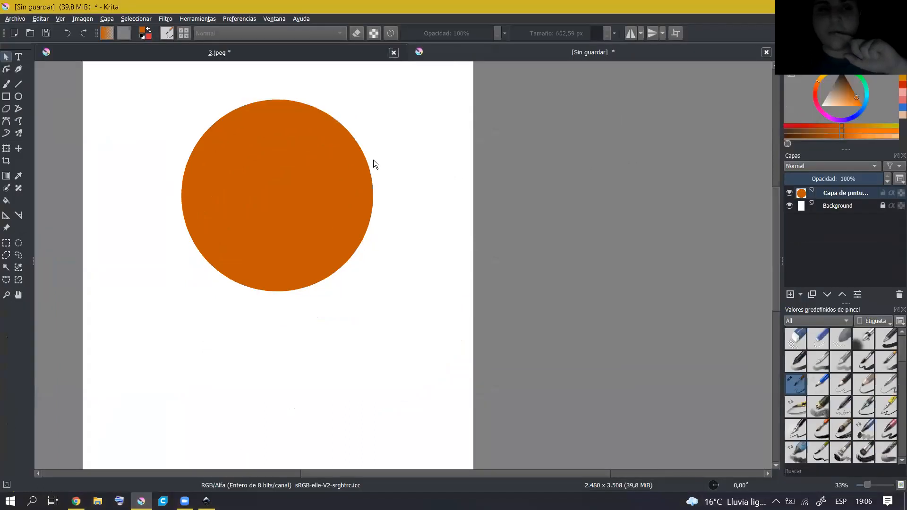
# Add a new paint layer directly above the Background, underneath the orange disc's layer.
pyautogui.moveTo(342, 150); pyautogui.dragTo(480, 225)
pyautogui.scroll(1, 444, 207)
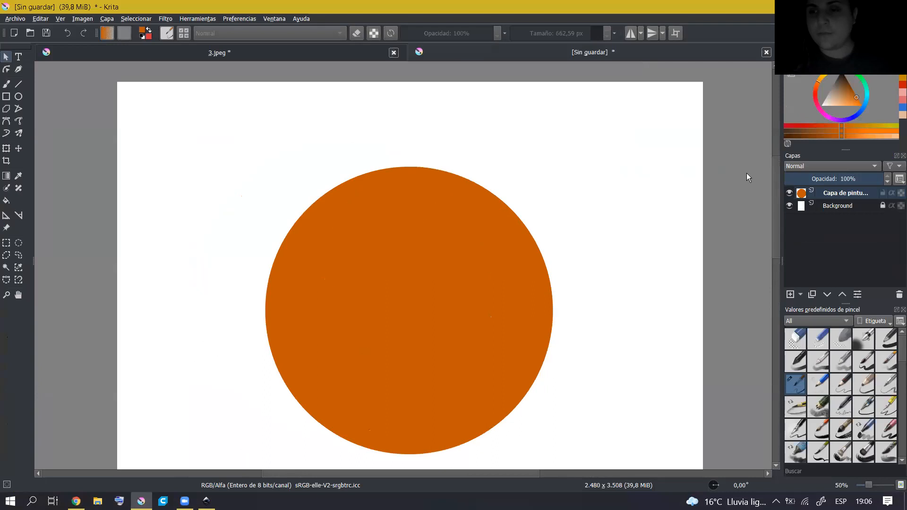
pyautogui.click(837, 207)
pyautogui.click(791, 295)
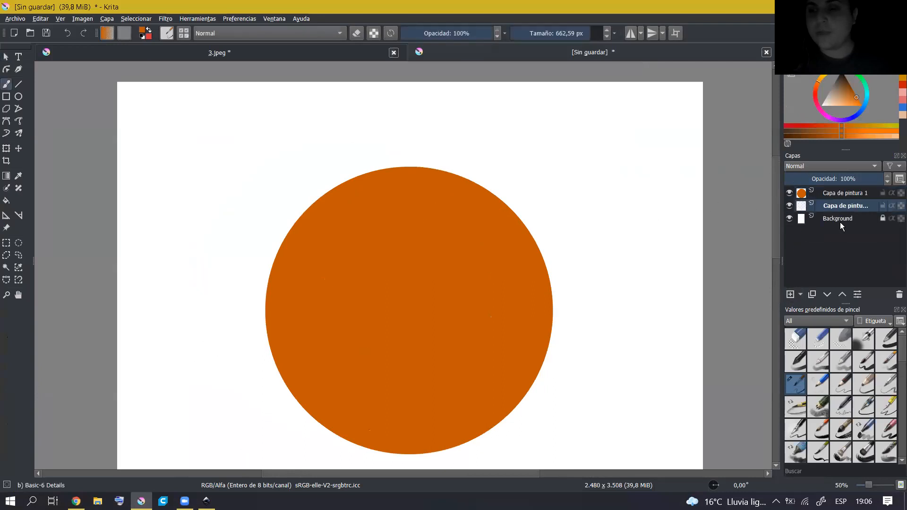
pyautogui.scroll(-1, 518, 198)
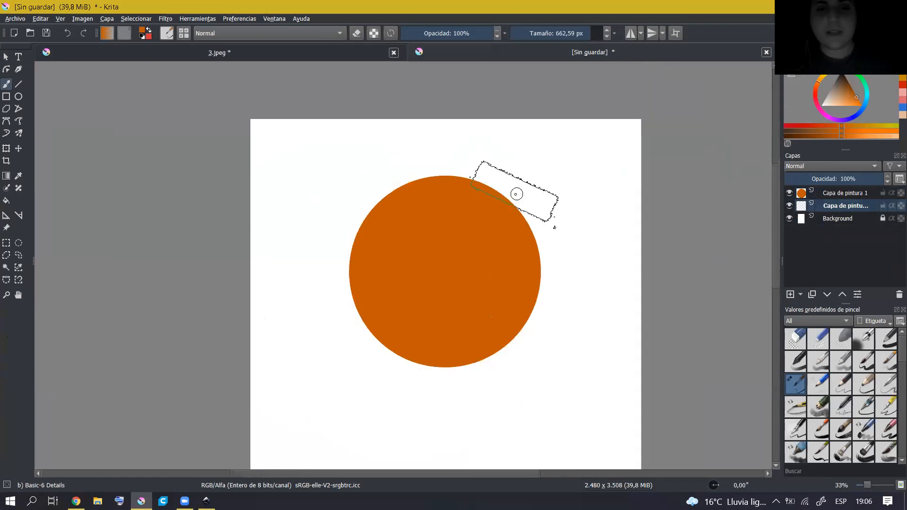
pyautogui.scroll(1, 525, 196)
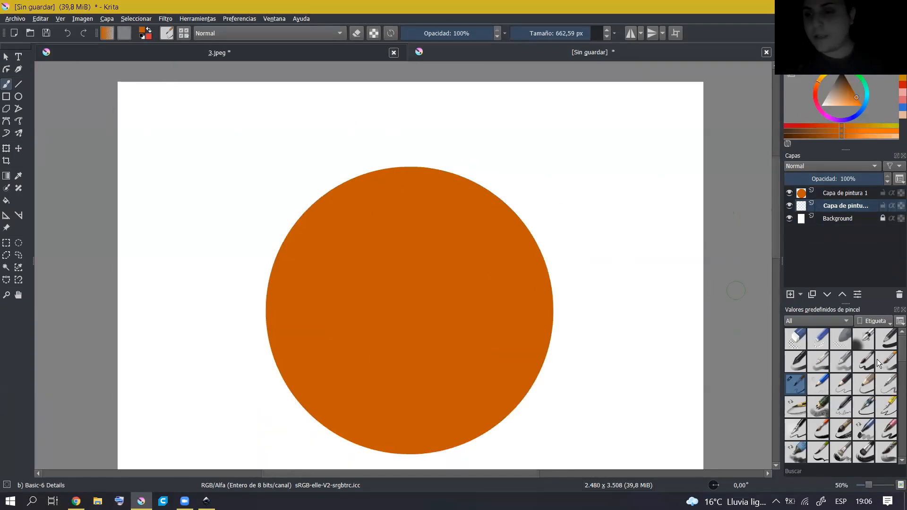
# With the Pencil-1 Hard preset in near-black, draw a thin line along the disc's lower-right edge and paint a soft shadow there at 722.78 px.
pyautogui.click(823, 389)
pyautogui.moveTo(615, 246); pyautogui.dragTo(612, 131)
pyautogui.moveTo(848, 95); pyautogui.dragTo(694, 162)
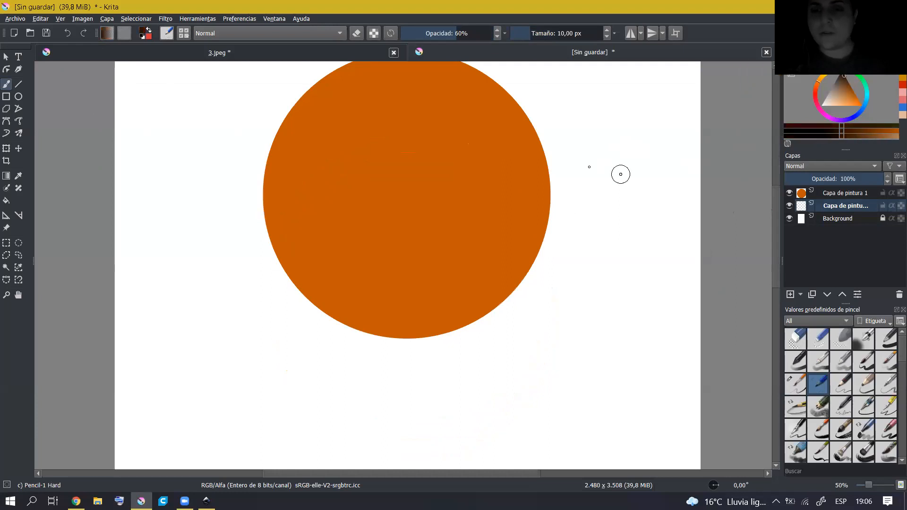
pyautogui.moveTo(552, 222); pyautogui.dragTo(518, 300)
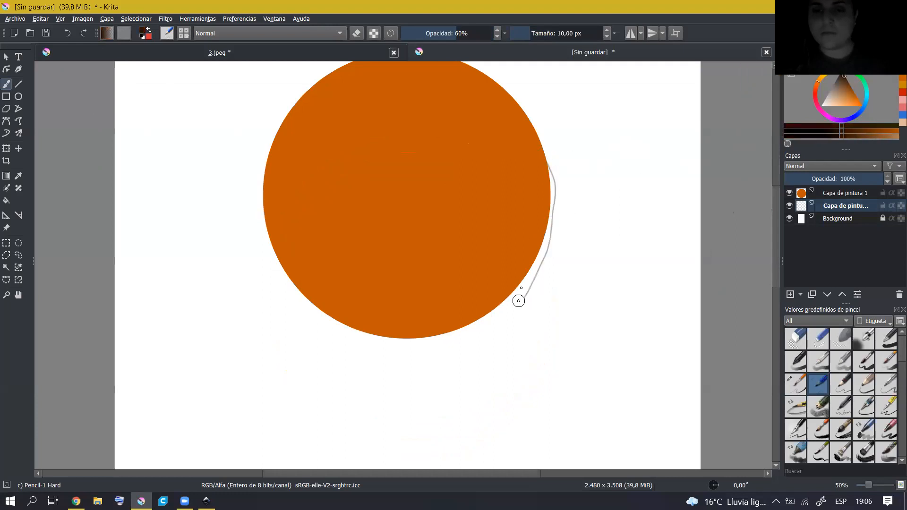
pyautogui.moveTo(581, 34); pyautogui.dragTo(592, 34)
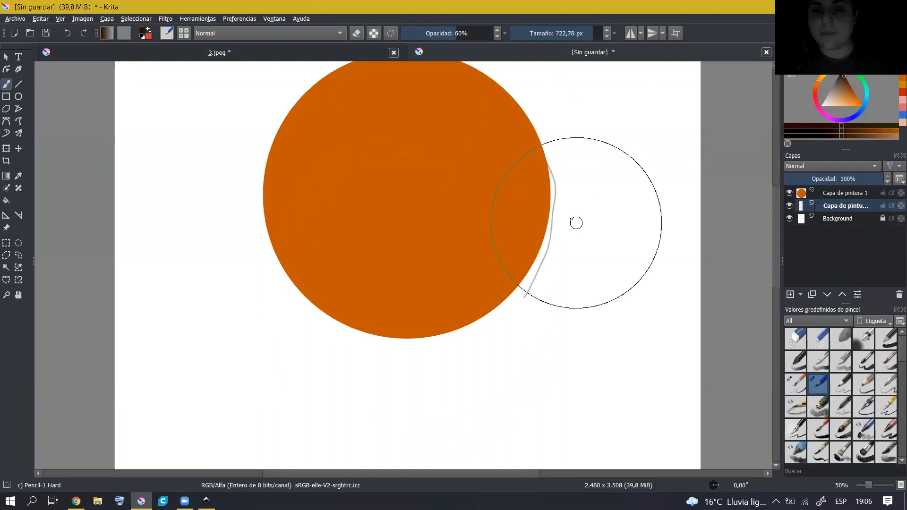
pyautogui.moveTo(548, 193)
pyautogui.mouseDown()
pyautogui.moveTo(546, 278)
pyautogui.moveTo(436, 371)
pyautogui.moveTo(320, 326)
pyautogui.moveTo(554, 161)
pyautogui.moveTo(395, 331)
pyautogui.moveTo(551, 213)
pyautogui.moveTo(456, 348)
pyautogui.moveTo(402, 325)
pyautogui.moveTo(572, 172)
pyautogui.moveTo(404, 395)
pyautogui.moveTo(602, 178)
pyautogui.moveTo(443, 317)
pyautogui.mouseUp()
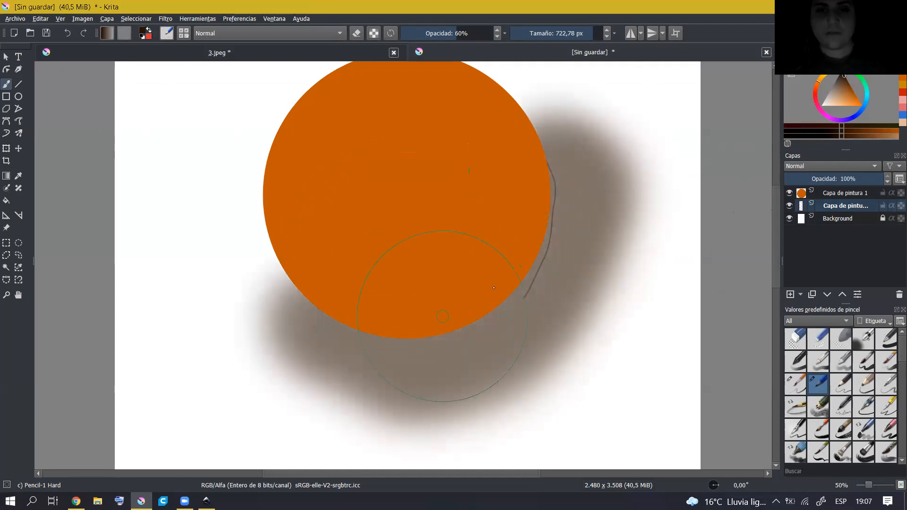
# Choose a bright cyan while testing strokes over the disc on Capa de pintura 1, and undo those test strokes.
pyautogui.click(836, 194)
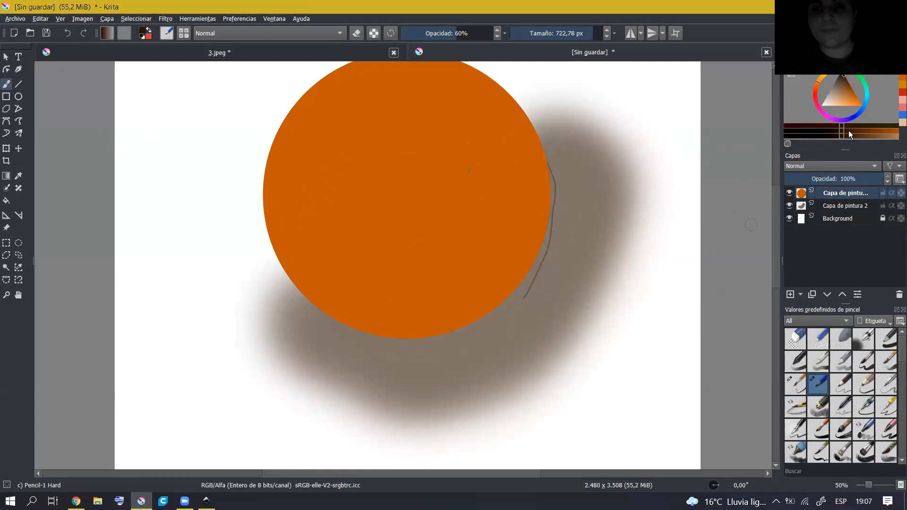
pyautogui.click(866, 94)
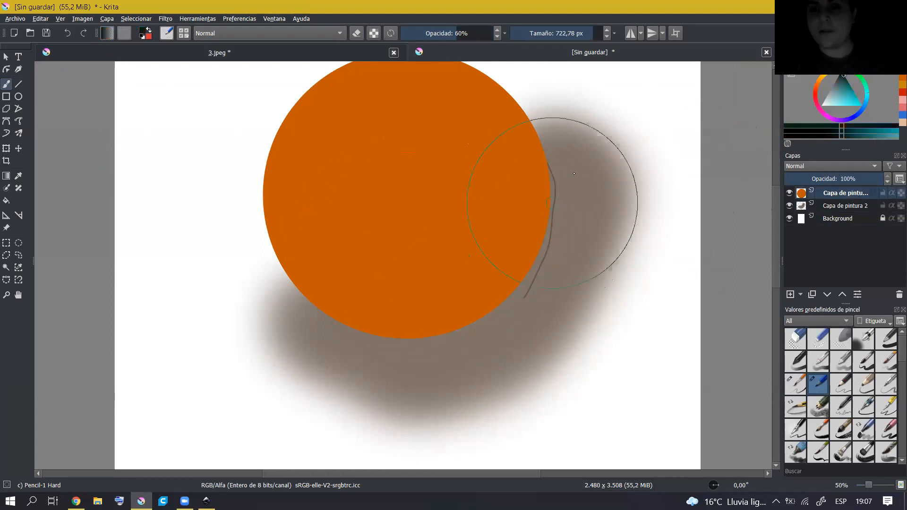
pyautogui.moveTo(575, 234)
pyautogui.mouseDown()
pyautogui.moveTo(324, 375)
pyautogui.moveTo(416, 340)
pyautogui.mouseUp()
pyautogui.moveTo(841, 97); pyautogui.dragTo(853, 99)
pyautogui.moveTo(561, 152)
pyautogui.mouseDown()
pyautogui.moveTo(443, 328)
pyautogui.moveTo(284, 368)
pyautogui.moveTo(536, 273)
pyautogui.moveTo(635, 132)
pyautogui.moveTo(606, 187)
pyautogui.mouseUp()
pyautogui.hotkey('ctrl', 'z')
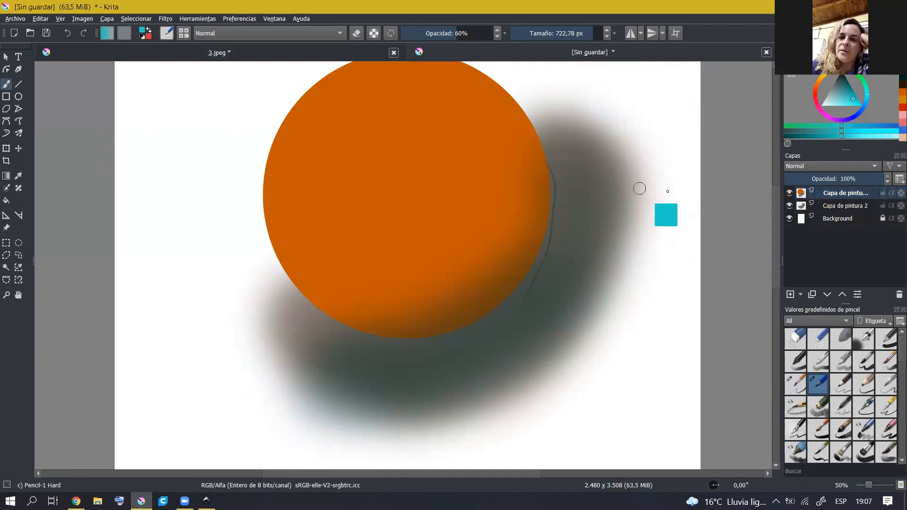
pyautogui.hotkey('ctrl', 'z')
# Paint cyan over the dark shadow around the disc on Capa de pintura 2.
pyautogui.click(801, 204)
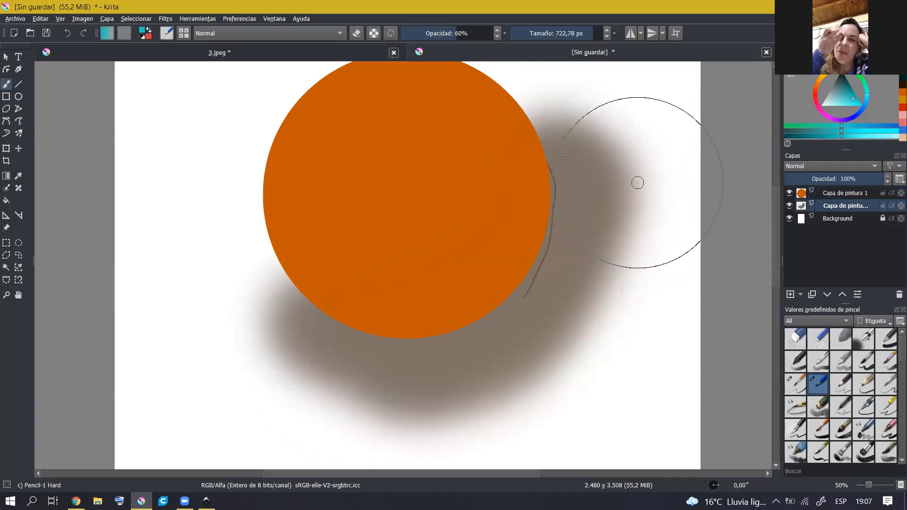
pyautogui.moveTo(557, 143)
pyautogui.mouseDown()
pyautogui.moveTo(571, 183)
pyautogui.moveTo(374, 381)
pyautogui.moveTo(557, 240)
pyautogui.moveTo(474, 347)
pyautogui.moveTo(355, 365)
pyautogui.moveTo(597, 120)
pyautogui.moveTo(314, 377)
pyautogui.moveTo(456, 279)
pyautogui.moveTo(577, 116)
pyautogui.moveTo(511, 314)
pyautogui.moveTo(523, 307)
pyautogui.moveTo(571, 181)
pyautogui.moveTo(511, 263)
pyautogui.moveTo(516, 253)
pyautogui.mouseUp()
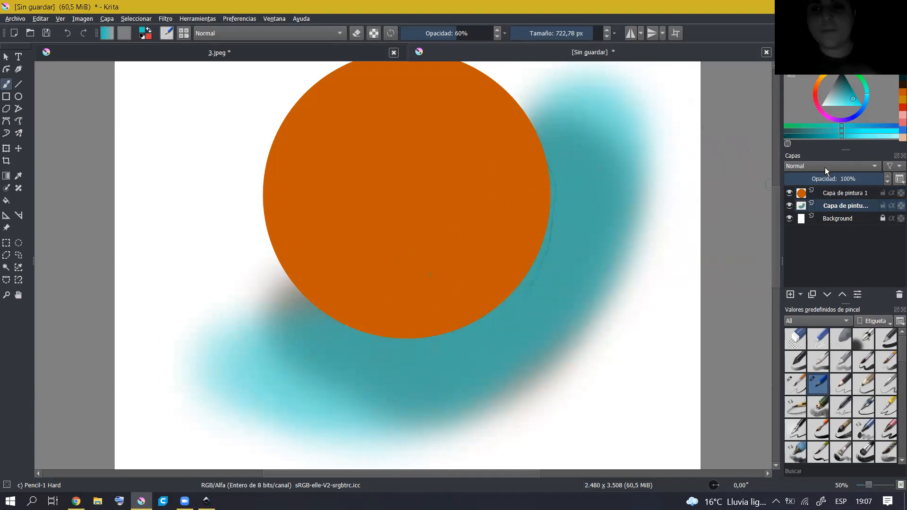
pyautogui.click(831, 193)
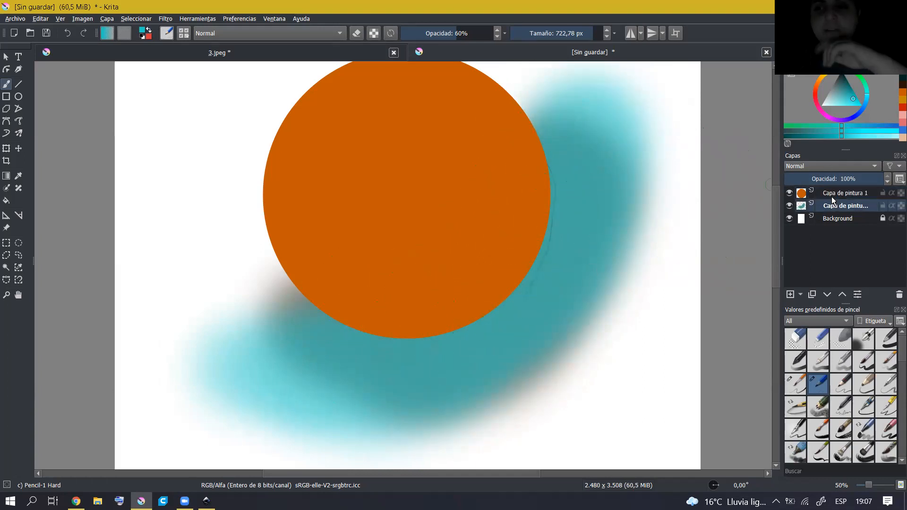
pyautogui.click(831, 207)
pyautogui.click(835, 195)
pyautogui.click(833, 207)
pyautogui.click(835, 196)
pyautogui.click(836, 208)
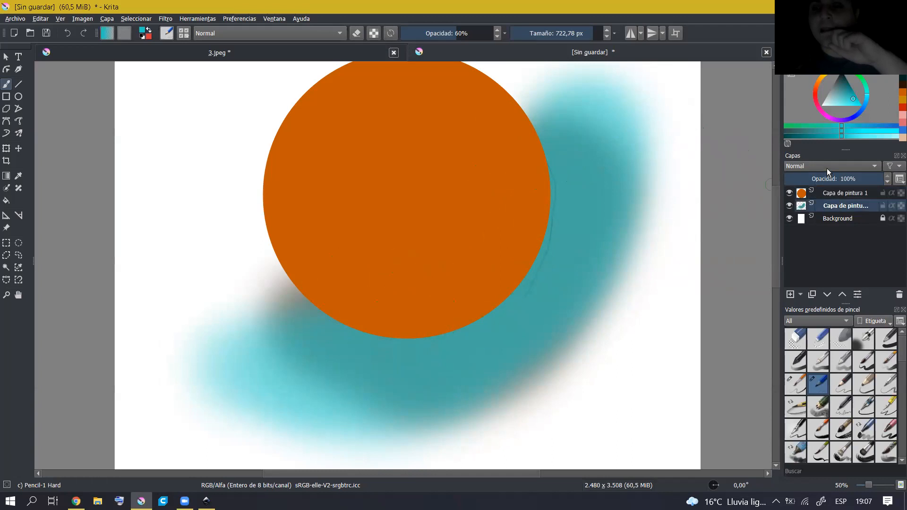
# Try the Aclarar blending mode on Capa de pintura 1 and set the layer's mode to Multiplicar.
pyautogui.click(831, 194)
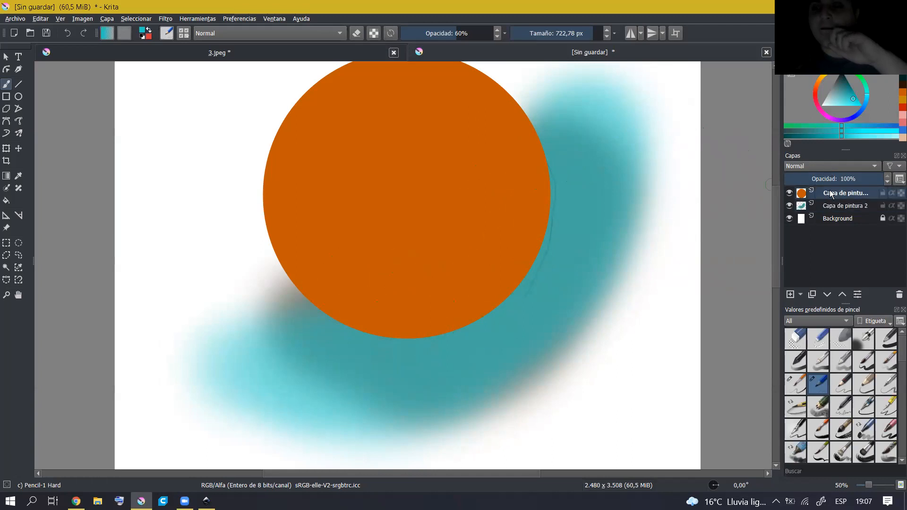
pyautogui.click(828, 166)
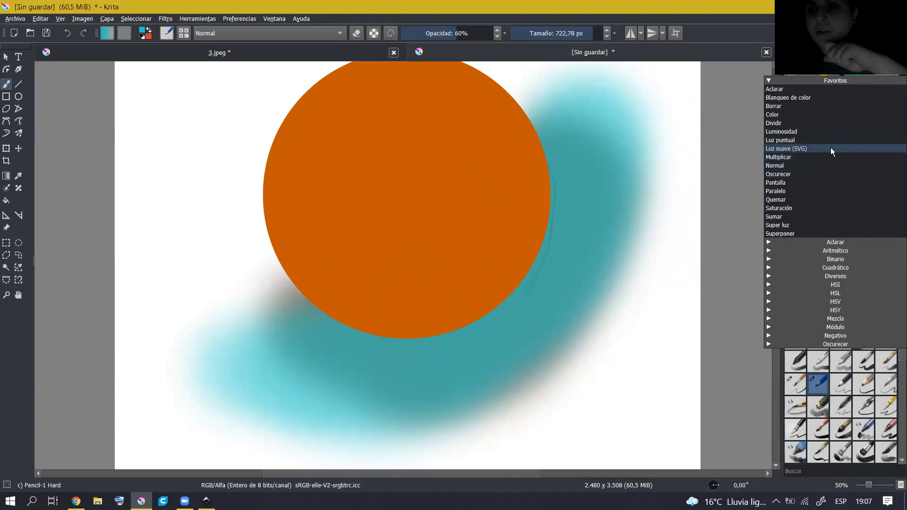
pyautogui.click(817, 89)
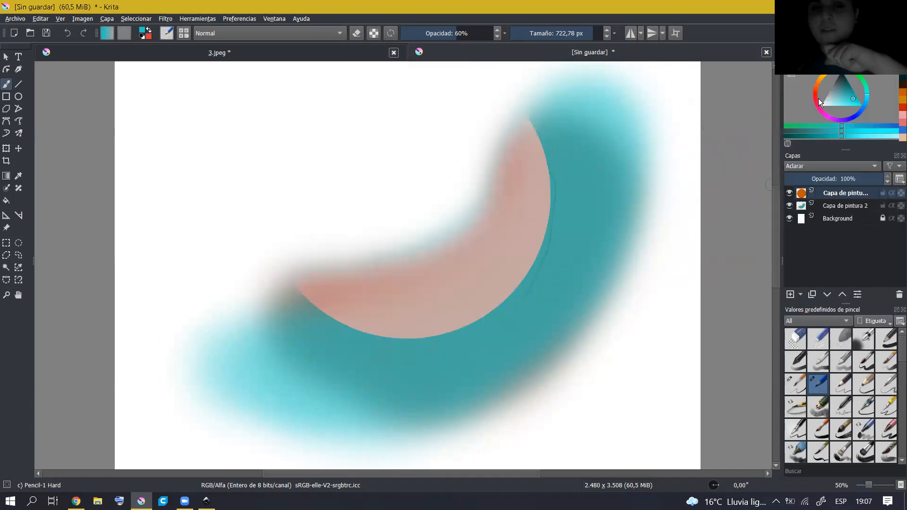
pyautogui.click(823, 165)
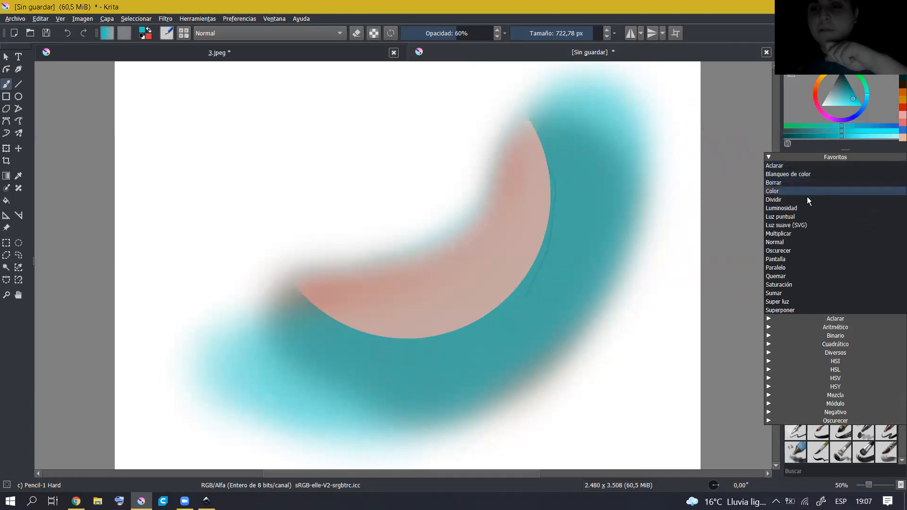
pyautogui.click(798, 234)
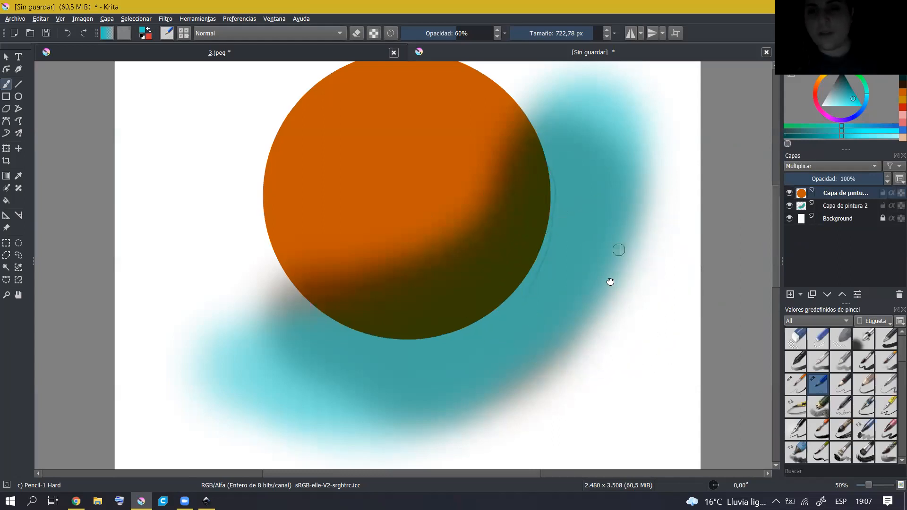
# Examine the overlap between the multiplied disc and the cyan shadow up close, hiding and showing each paint layer in turn.
pyautogui.scroll(1, 610, 279)
pyautogui.click(851, 208)
pyautogui.click(847, 195)
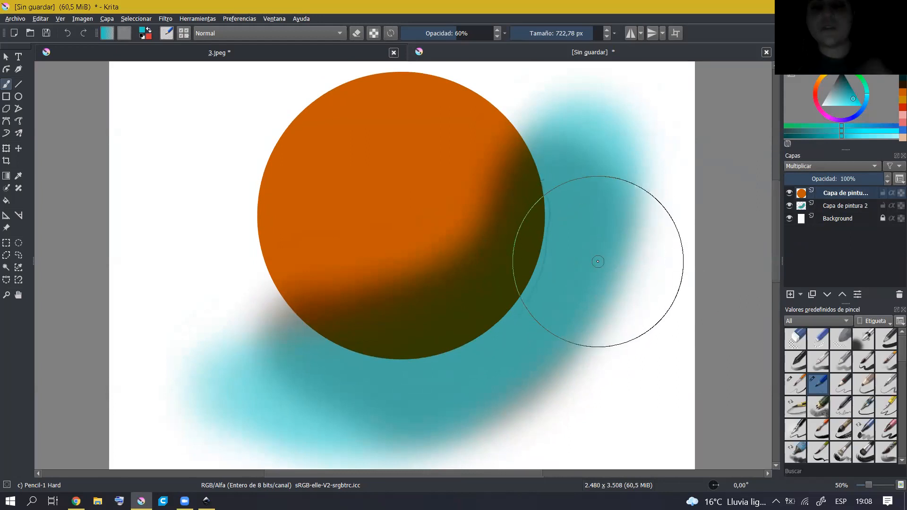
pyautogui.scroll(-1, 597, 262)
pyautogui.scroll(1, 599, 260)
pyautogui.moveTo(585, 269); pyautogui.dragTo(584, 279)
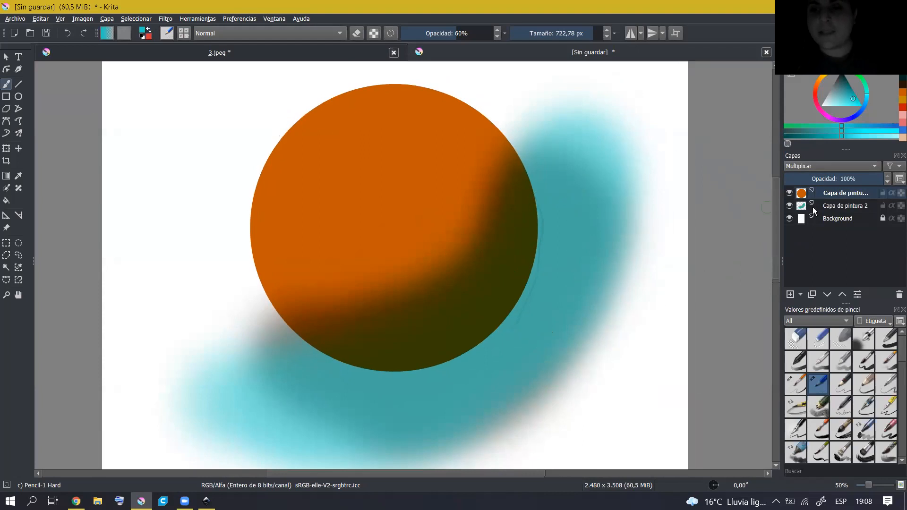
pyautogui.click(790, 194)
pyautogui.click(789, 194)
pyautogui.moveTo(496, 266); pyautogui.dragTo(506, 236)
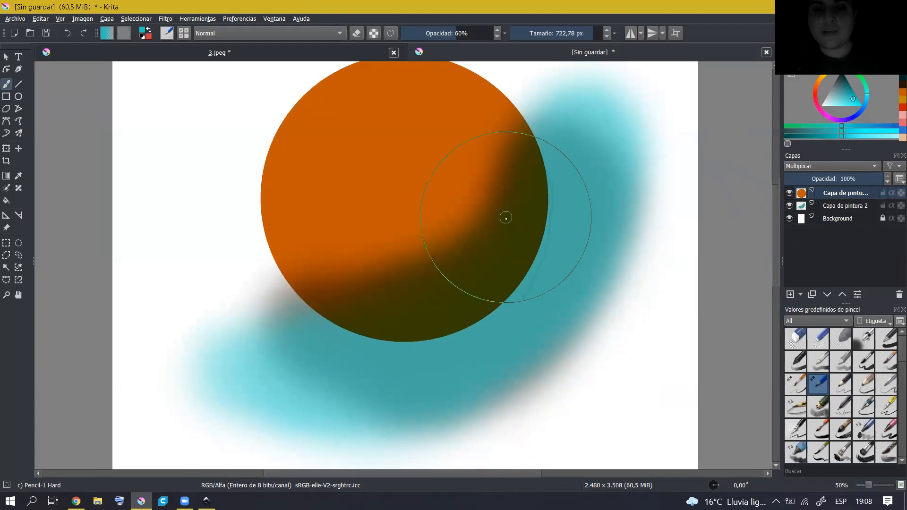
pyautogui.scroll(1, 506, 217)
pyautogui.click(790, 206)
pyautogui.click(789, 206)
pyautogui.scroll(1, 452, 257)
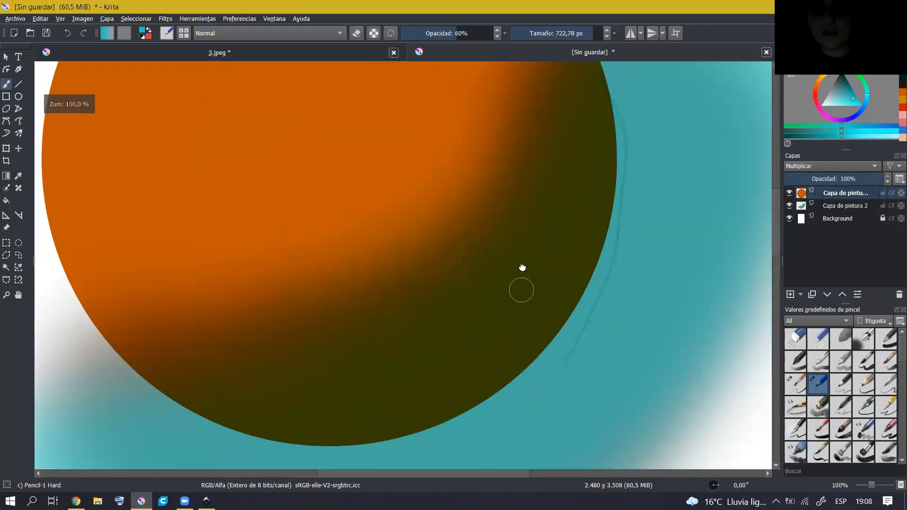
pyautogui.moveTo(523, 268); pyautogui.dragTo(521, 245)
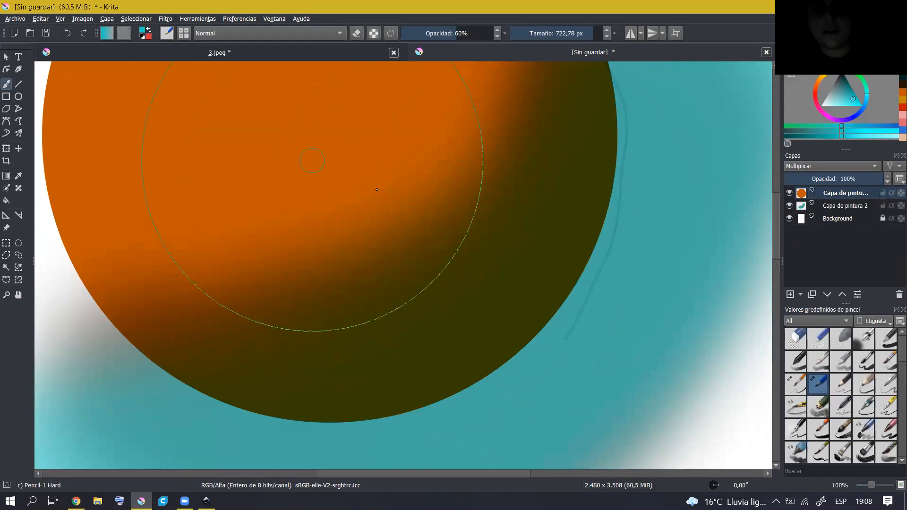
pyautogui.scroll(-1, 708, 233)
pyautogui.scroll(1, 683, 237)
pyautogui.moveTo(683, 238); pyautogui.dragTo(648, 256)
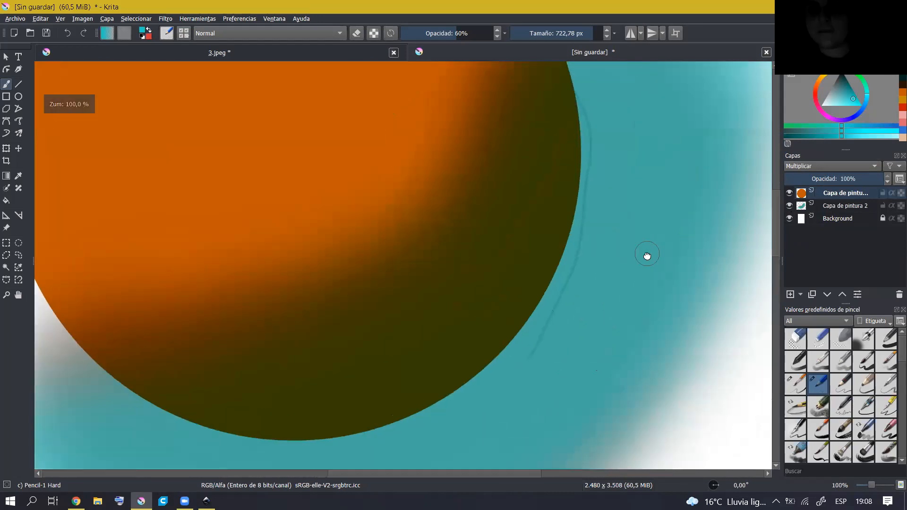
pyautogui.scroll(-1, 591, 244)
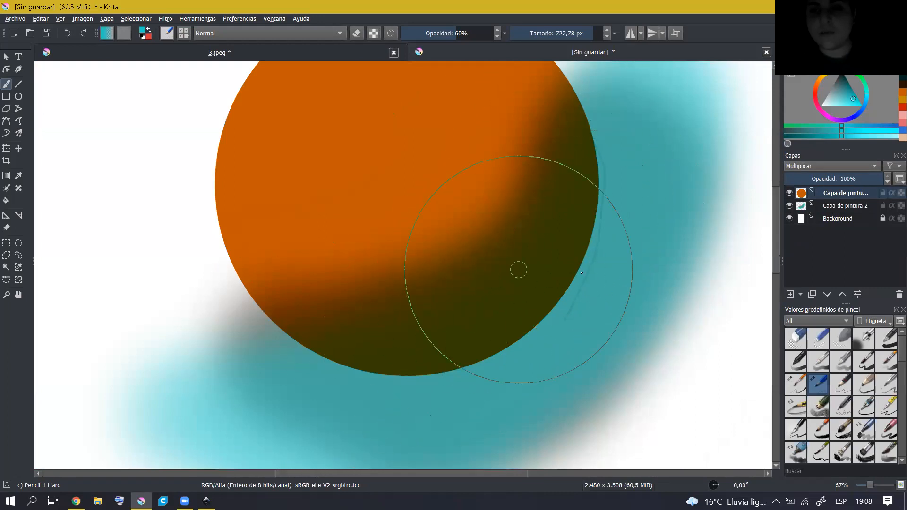
# Review the favorite blending modes available for the disc's layer.
pyautogui.click(811, 169)
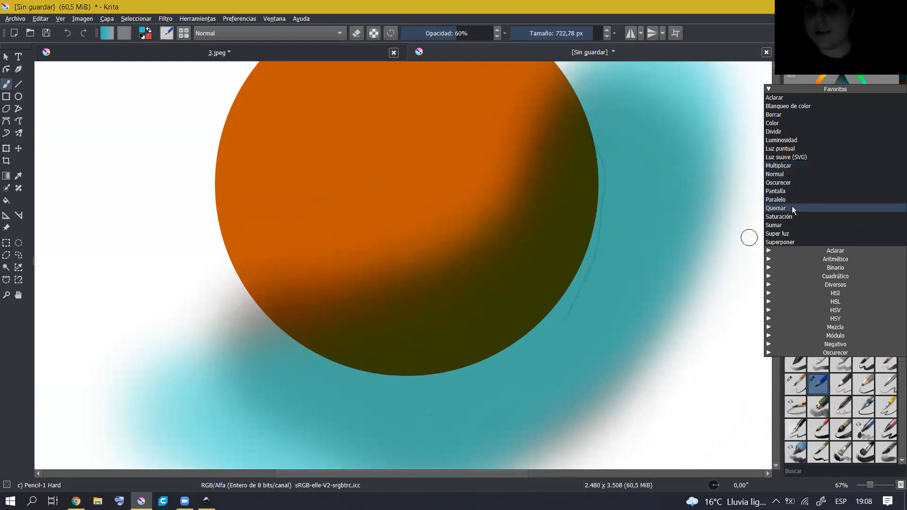
pyautogui.click(674, 179)
pyautogui.click(812, 168)
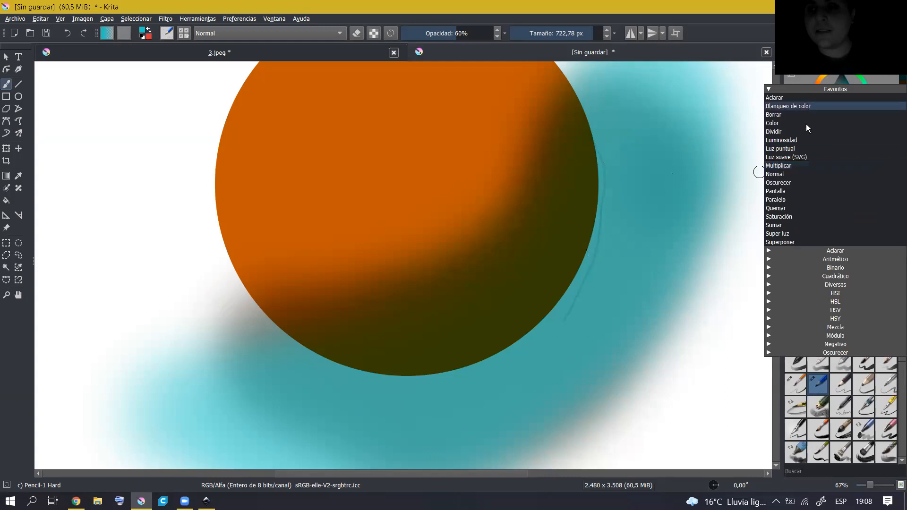
pyautogui.click(680, 166)
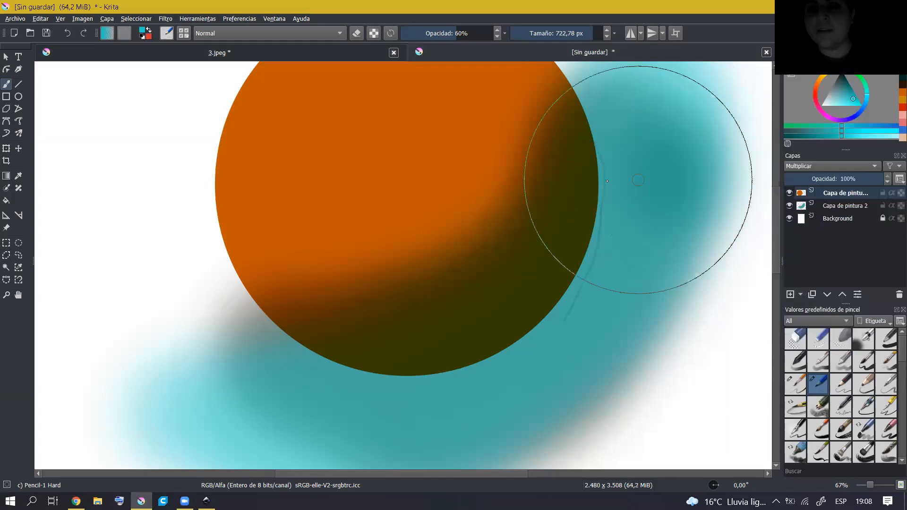
pyautogui.scroll(-2, 601, 184)
pyautogui.moveTo(602, 185); pyautogui.dragTo(529, 236)
pyautogui.scroll(1, 516, 239)
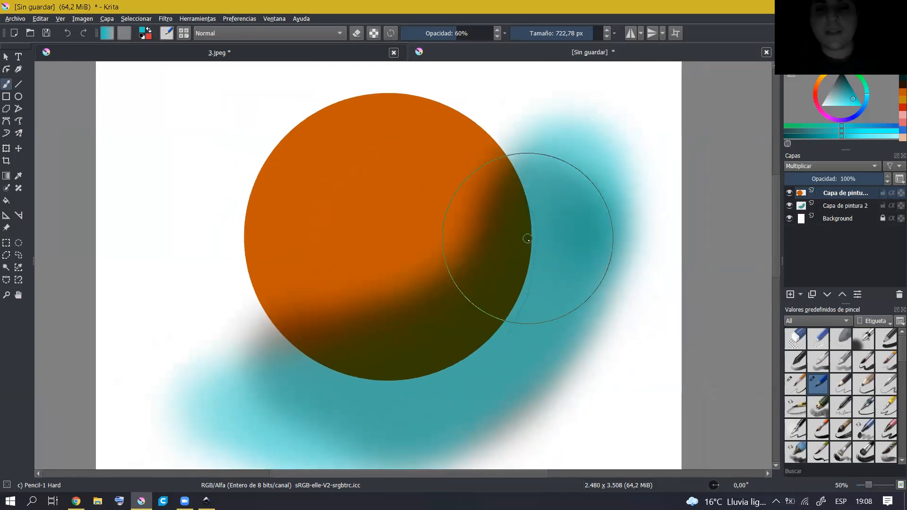
pyautogui.moveTo(533, 255); pyautogui.dragTo(551, 251)
pyautogui.scroll(-1, 555, 253)
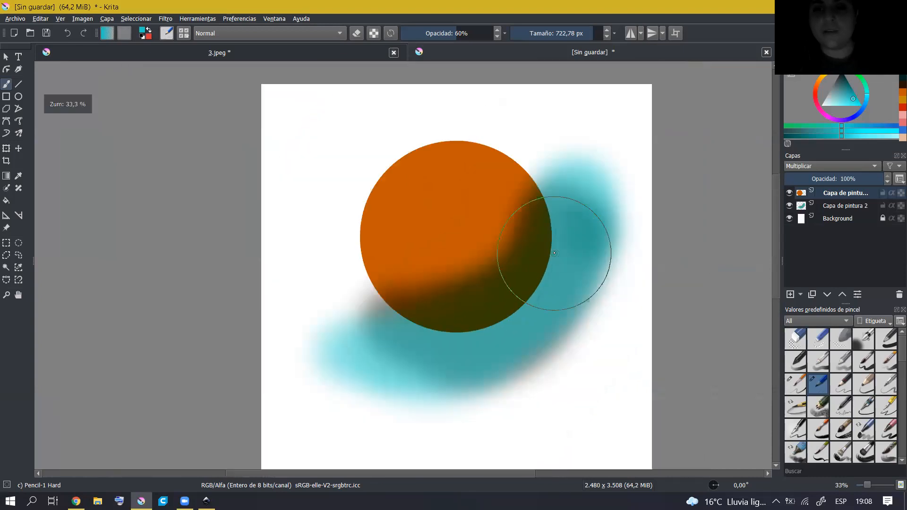
pyautogui.scroll(-1, 554, 253)
pyautogui.scroll(1, 544, 262)
pyautogui.moveTo(543, 261); pyautogui.dragTo(522, 263)
pyautogui.click(828, 210)
pyautogui.click(825, 198)
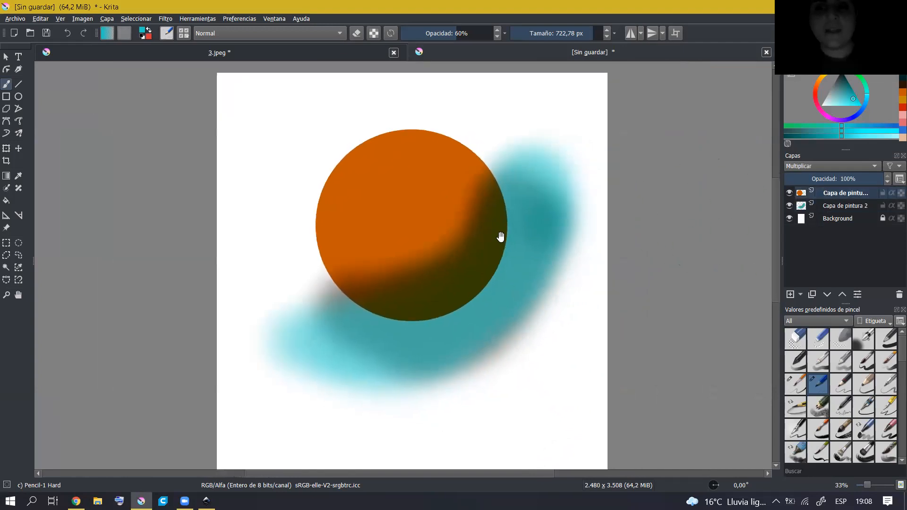
# Choose a bright green and paint a soft patch beneath the disc's upper-left area on Capa de pintura 2.
pyautogui.scroll(2, 499, 237)
pyautogui.moveTo(866, 93); pyautogui.dragTo(863, 78)
pyautogui.click(840, 206)
pyautogui.moveTo(375, 205)
pyautogui.mouseDown()
pyautogui.moveTo(378, 142)
pyautogui.moveTo(308, 208)
pyautogui.mouseUp()
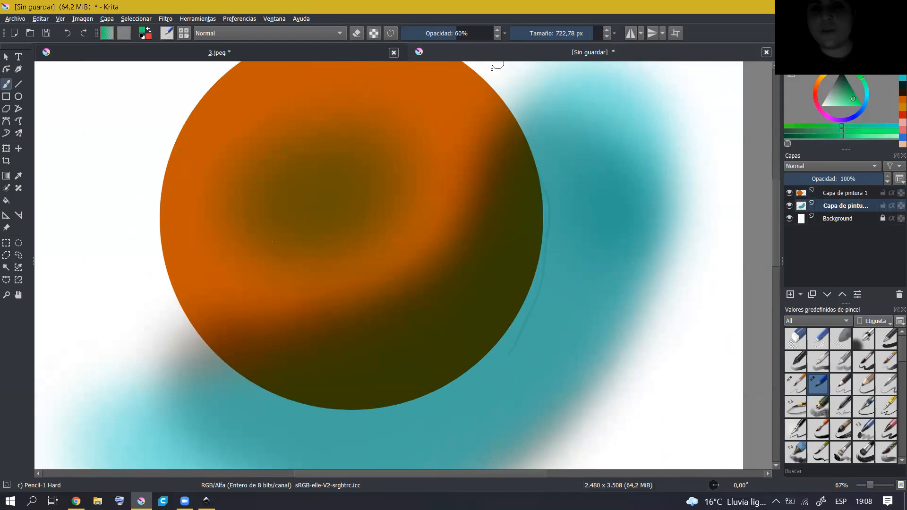
pyautogui.click(854, 99)
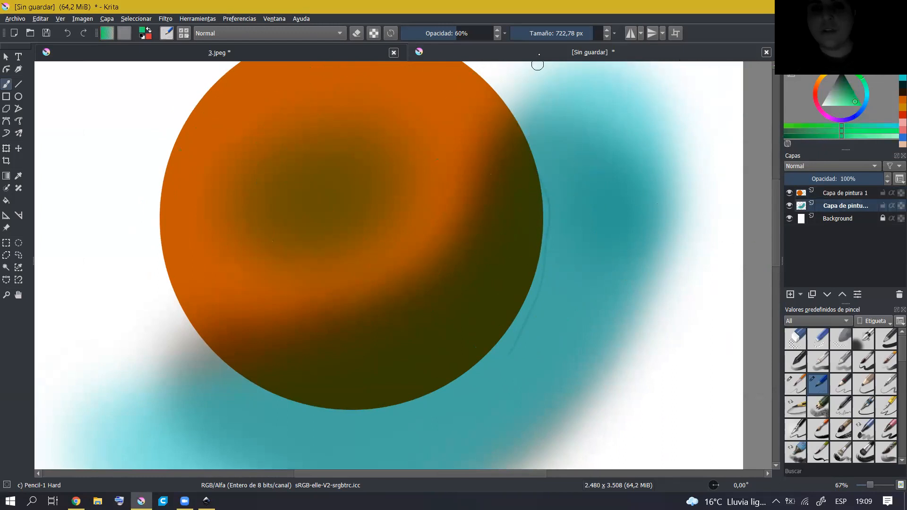
# Scribble hard green pencil strokes about 83 px wide over the green patch beneath the disc on Capa de pintura 2.
pyautogui.moveTo(539, 55); pyautogui.dragTo(478, 102)
pyautogui.moveTo(377, 161)
pyautogui.mouseDown()
pyautogui.moveTo(411, 109)
pyautogui.moveTo(341, 184)
pyautogui.moveTo(313, 166)
pyautogui.moveTo(343, 142)
pyautogui.moveTo(348, 121)
pyautogui.moveTo(248, 179)
pyautogui.mouseUp()
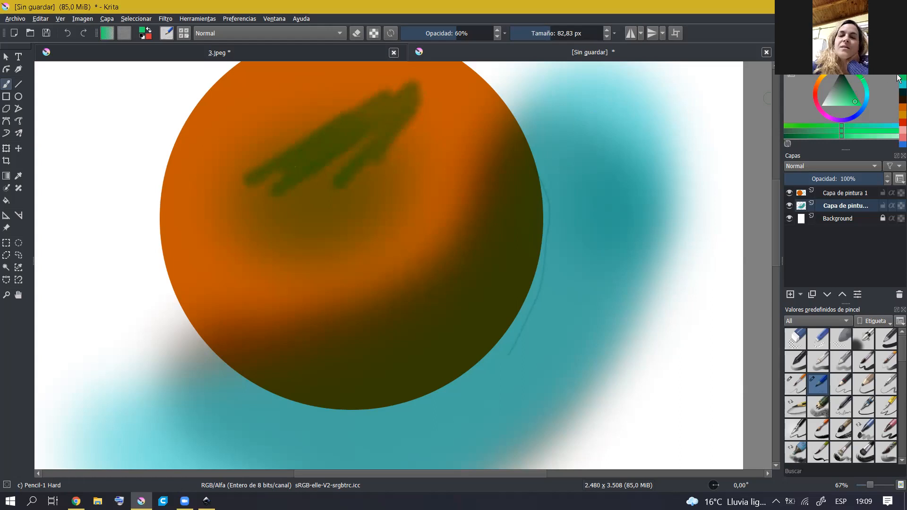
pyautogui.moveTo(449, 100); pyautogui.dragTo(361, 189)
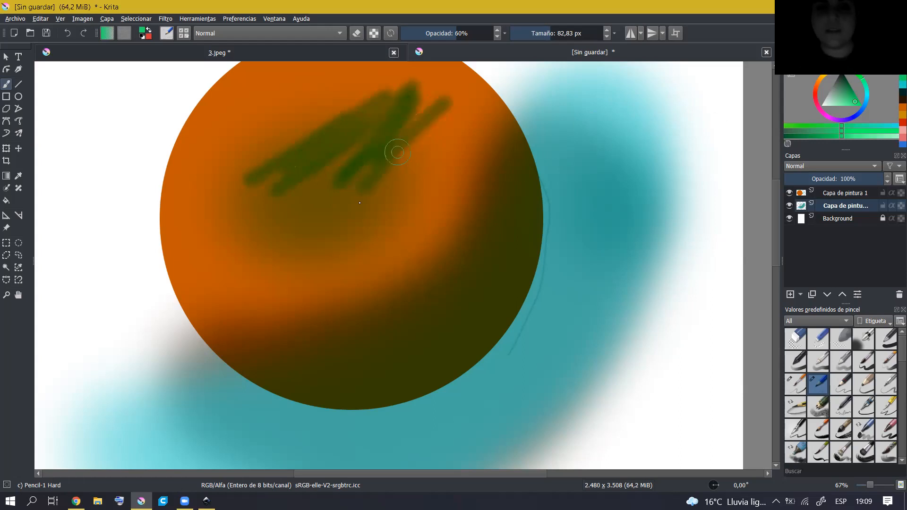
pyautogui.moveTo(400, 146)
pyautogui.mouseDown()
pyautogui.moveTo(432, 150)
pyautogui.moveTo(369, 223)
pyautogui.moveTo(366, 191)
pyautogui.moveTo(330, 168)
pyautogui.moveTo(335, 132)
pyautogui.moveTo(330, 170)
pyautogui.mouseUp()
pyautogui.scroll(-3, 492, 201)
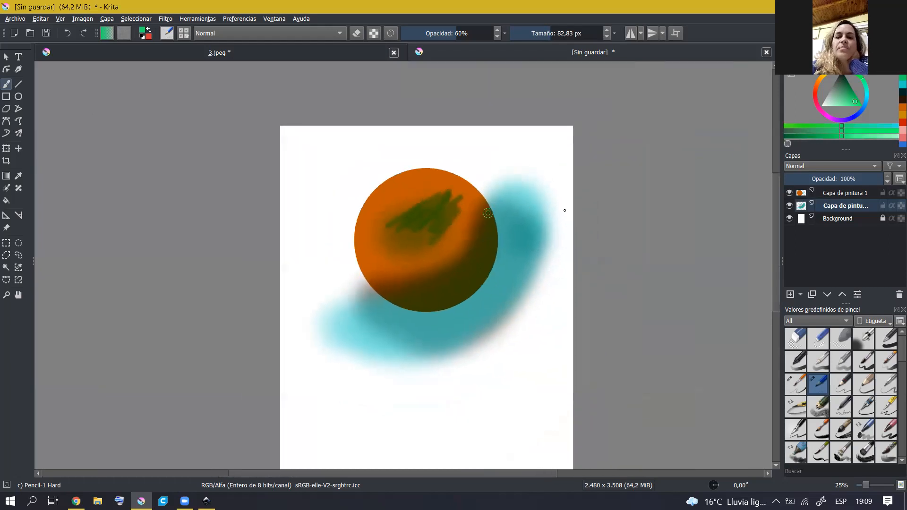
pyautogui.scroll(3, 566, 215)
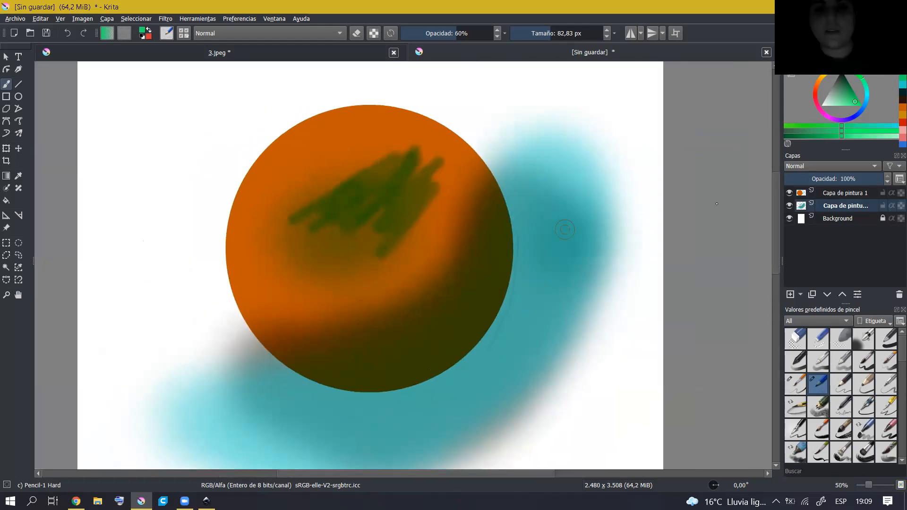
pyautogui.click(831, 166)
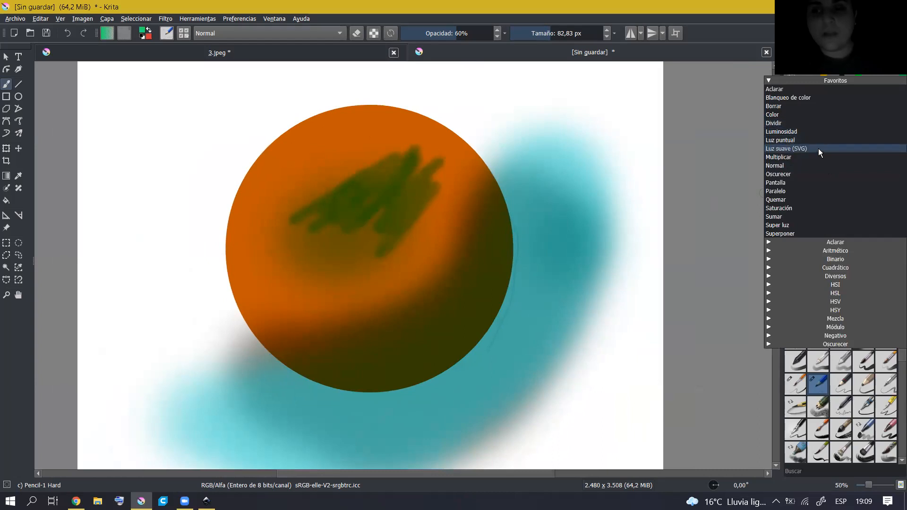
pyautogui.click(5, 59)
pyautogui.click(383, 189)
pyautogui.press('-')
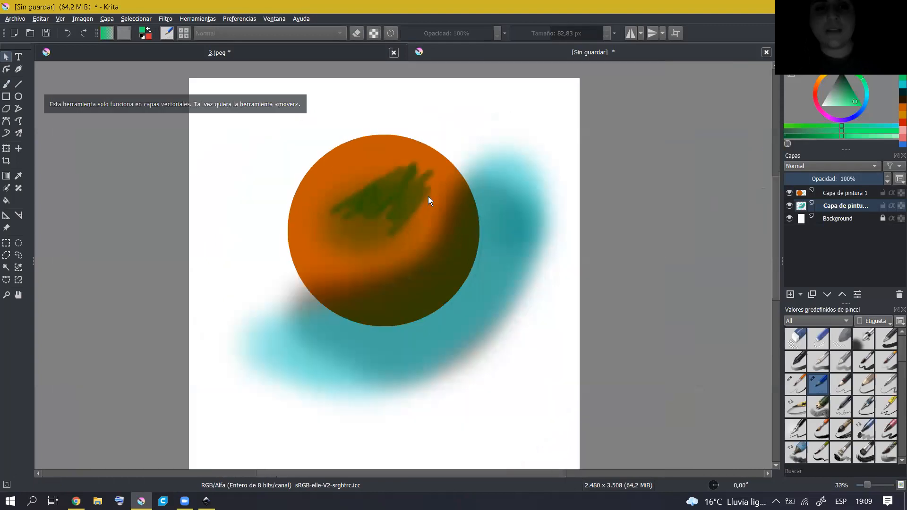
pyautogui.moveTo(450, 198); pyautogui.dragTo(523, 210)
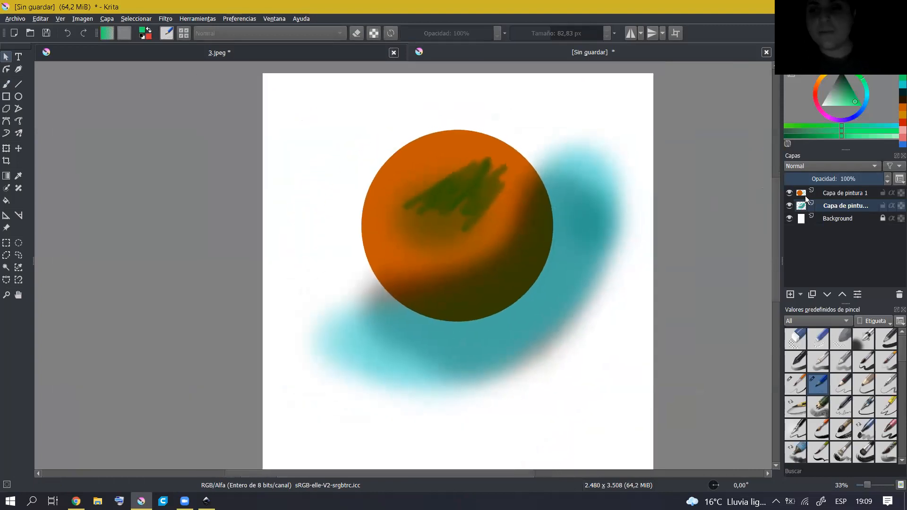
pyautogui.click(863, 195)
pyautogui.click(856, 207)
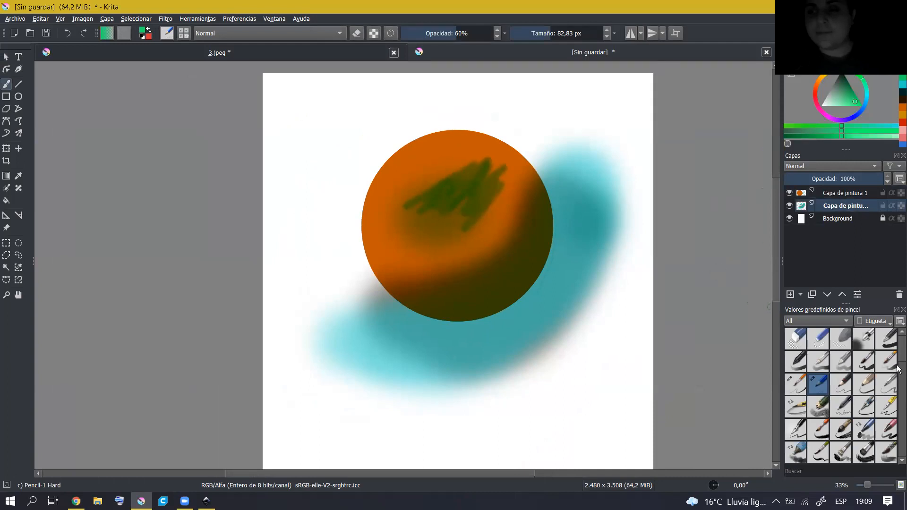
# Erase the disc's upper-right edge on Capa de pintura 1 with the Eraser Soft brush enlarged to 303,19 px.
pyautogui.click(834, 196)
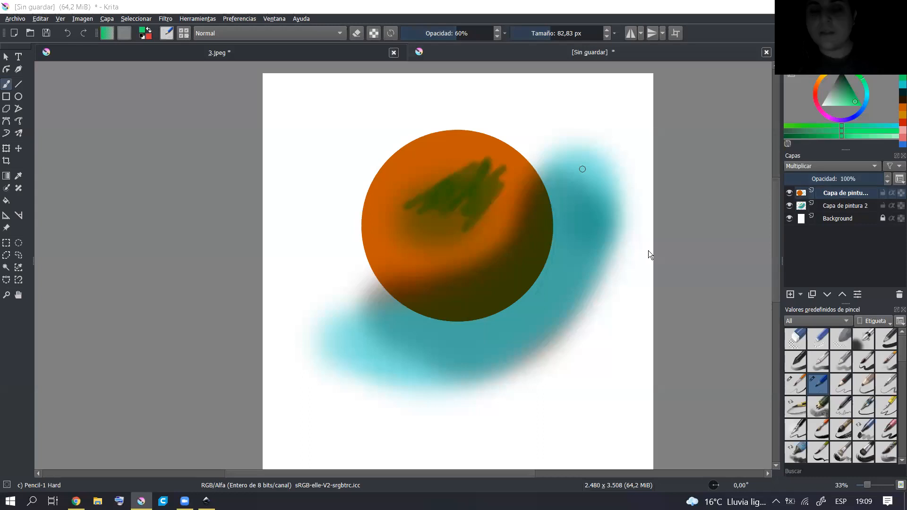
pyautogui.scroll(4, 582, 170)
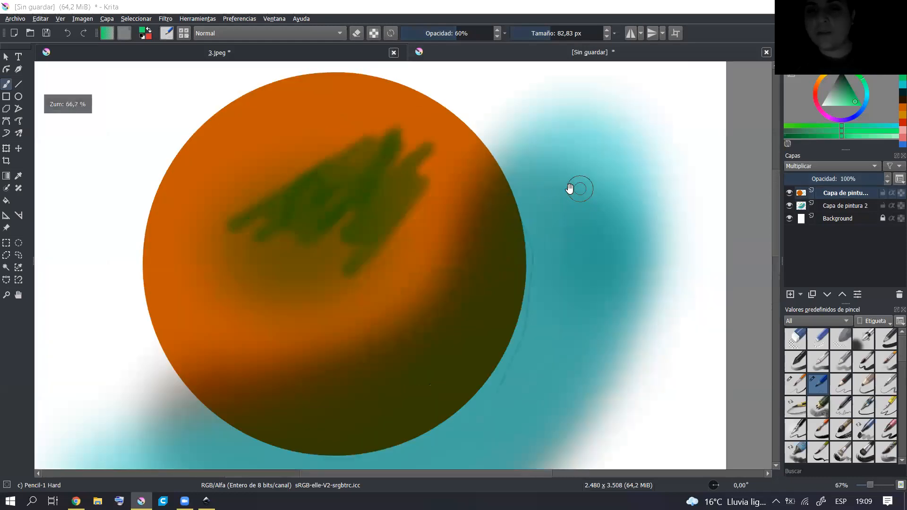
pyautogui.click(849, 338)
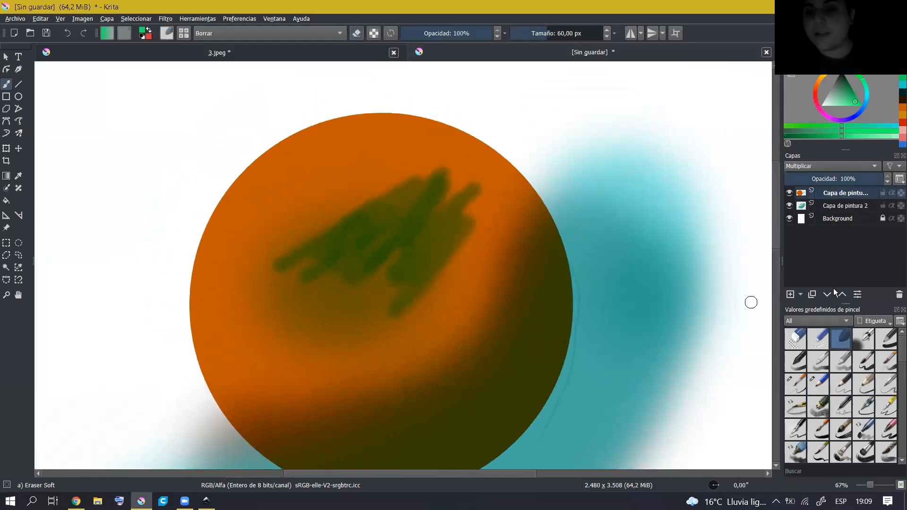
pyautogui.scroll(2, 477, 158)
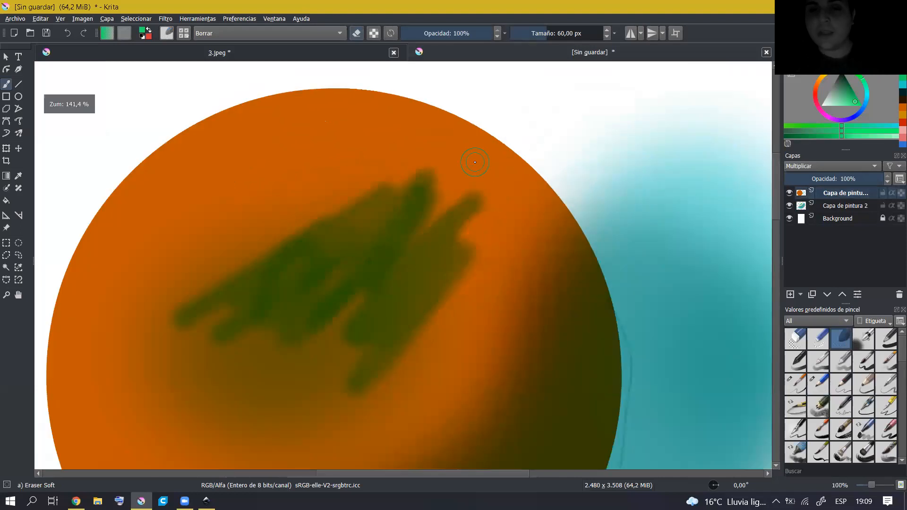
pyautogui.press(']')
pyautogui.press(']')
pyautogui.press(']')
pyautogui.press(']')
pyautogui.press(']')
pyautogui.press(']')
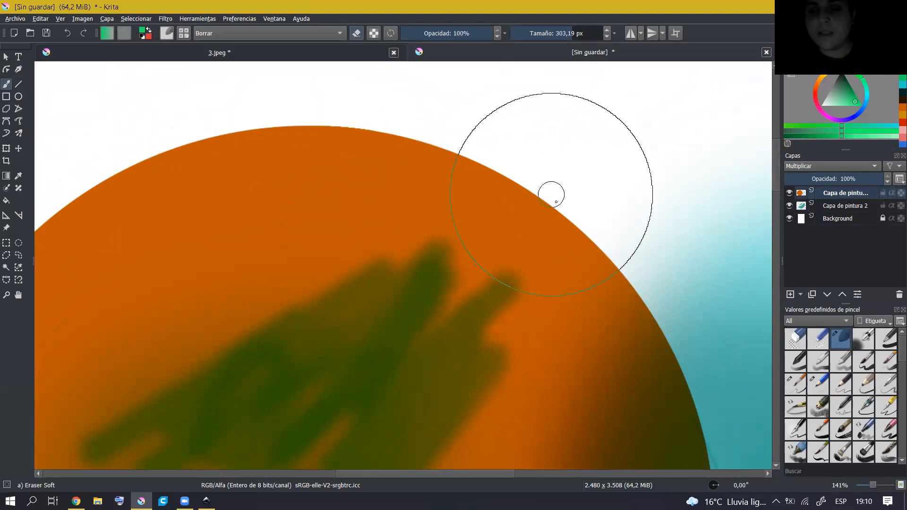
pyautogui.click(516, 185)
pyautogui.moveTo(516, 186)
pyautogui.mouseDown()
pyautogui.moveTo(599, 231)
pyautogui.moveTo(488, 154)
pyautogui.moveTo(599, 227)
pyautogui.moveTo(487, 166)
pyautogui.moveTo(561, 205)
pyautogui.moveTo(660, 278)
pyautogui.moveTo(537, 176)
pyautogui.mouseUp()
pyautogui.scroll(1, 513, 182)
pyautogui.scroll(-2, 512, 182)
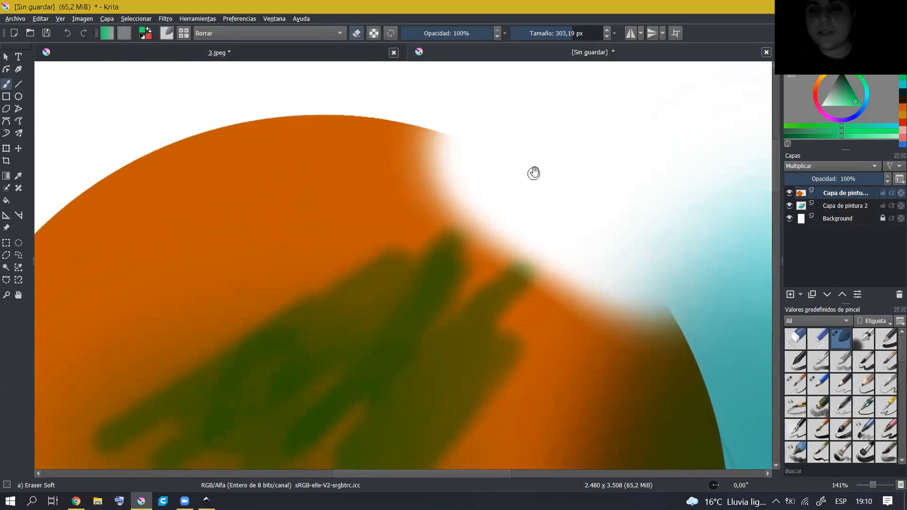
pyautogui.scroll(-1, 494, 157)
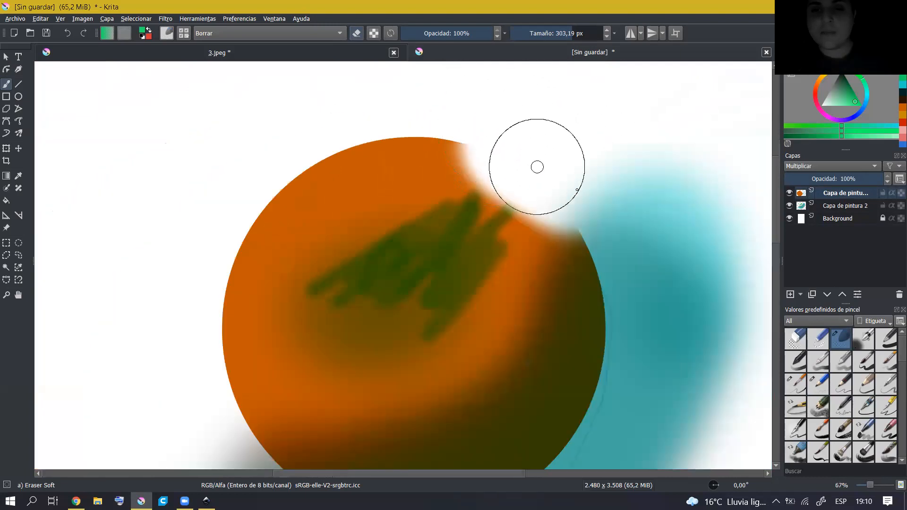
pyautogui.hotkey('ctrl', 'z')
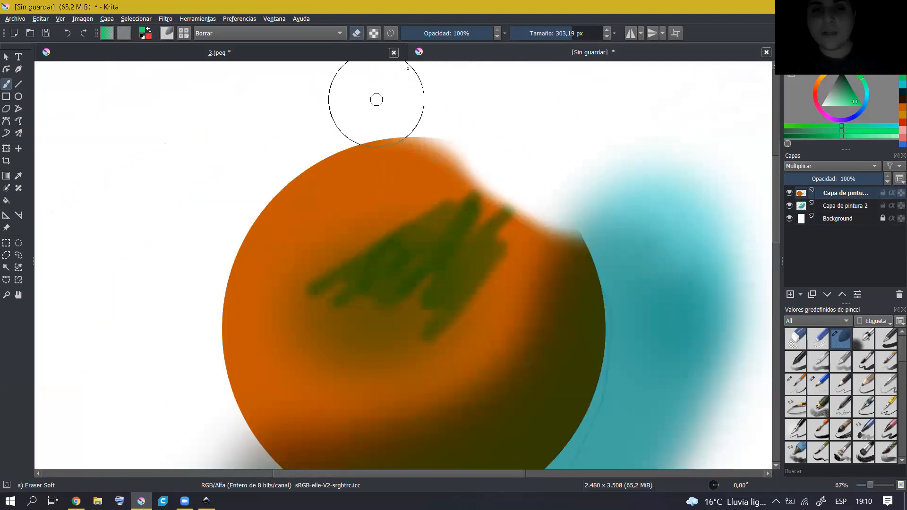
# Partially erase the disc's top edge at 28% opacity and reduce the soft eraser's size to 164,45 px.
pyautogui.doubleClick(676, 10)
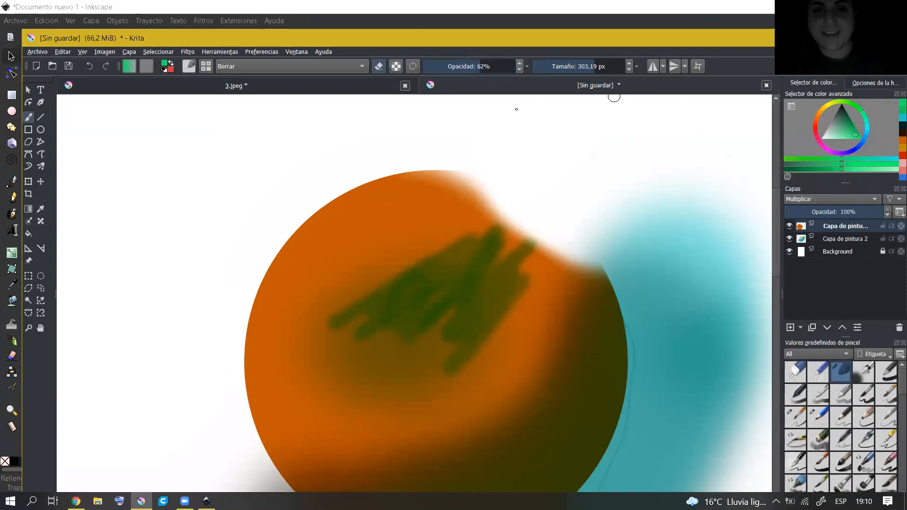
pyautogui.scroll(1, 536, 235)
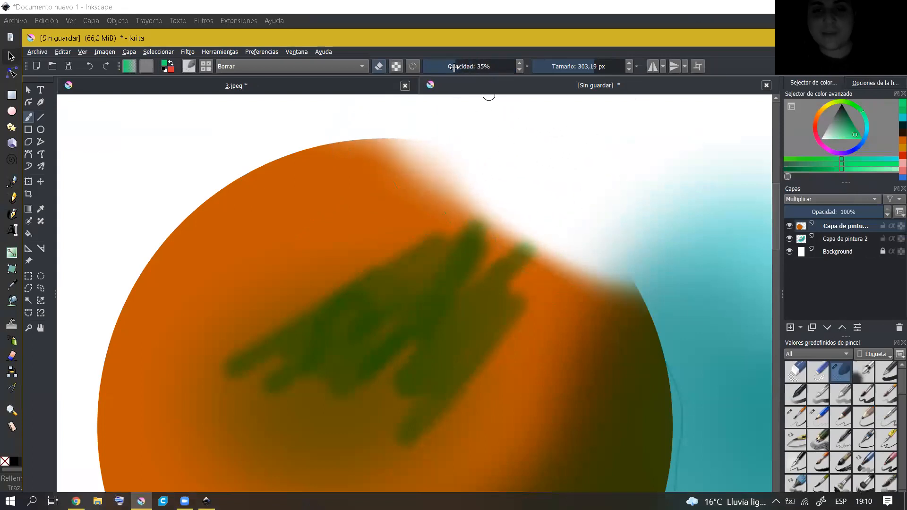
pyautogui.moveTo(365, 138)
pyautogui.mouseDown()
pyautogui.moveTo(427, 136)
pyautogui.moveTo(504, 149)
pyautogui.moveTo(261, 123)
pyautogui.moveTo(525, 168)
pyautogui.moveTo(299, 143)
pyautogui.moveTo(477, 149)
pyautogui.moveTo(260, 118)
pyautogui.moveTo(381, 143)
pyautogui.moveTo(512, 137)
pyautogui.moveTo(536, 165)
pyautogui.moveTo(555, 162)
pyautogui.moveTo(371, 127)
pyautogui.moveTo(263, 126)
pyautogui.moveTo(418, 132)
pyautogui.moveTo(411, 129)
pyautogui.moveTo(458, 166)
pyautogui.moveTo(371, 126)
pyautogui.moveTo(543, 156)
pyautogui.mouseUp()
pyautogui.moveTo(593, 63); pyautogui.dragTo(584, 62)
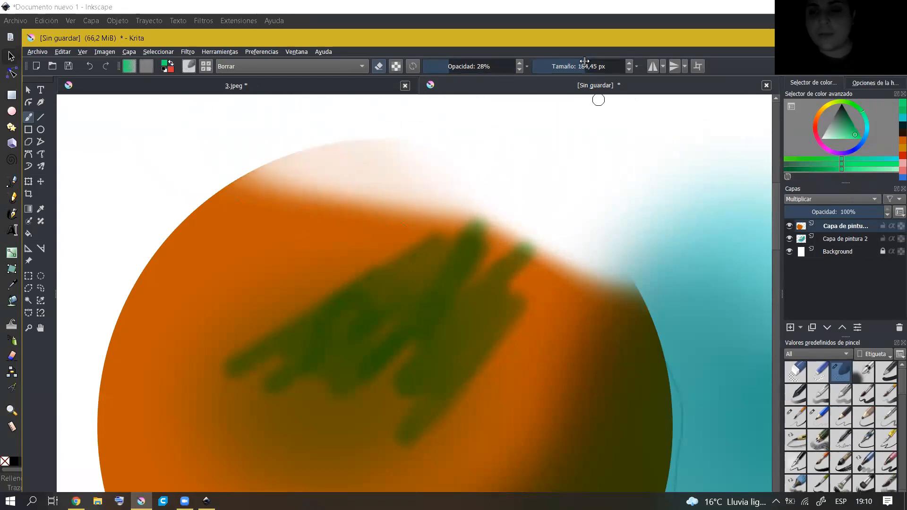
# Cut hard, straight-edged pieces out of the disc's upper part with the rectangular eraser at 85,79 px.
pyautogui.click(825, 375)
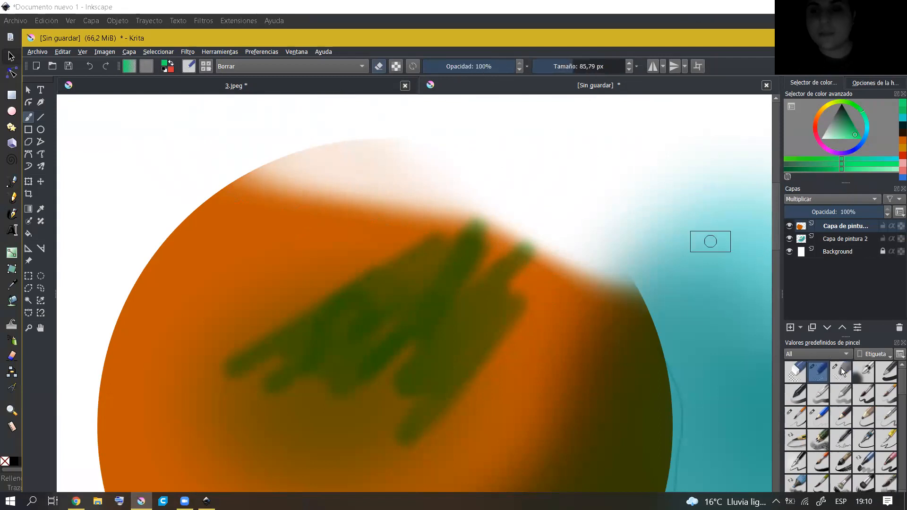
pyautogui.moveTo(536, 226)
pyautogui.mouseDown()
pyautogui.moveTo(505, 205)
pyautogui.moveTo(672, 361)
pyautogui.moveTo(575, 258)
pyautogui.moveTo(430, 146)
pyautogui.moveTo(204, 243)
pyautogui.moveTo(340, 141)
pyautogui.moveTo(131, 230)
pyautogui.moveTo(175, 230)
pyautogui.moveTo(410, 138)
pyautogui.mouseUp()
pyautogui.moveTo(503, 189); pyautogui.dragTo(564, 162)
pyautogui.moveTo(517, 141)
pyautogui.mouseDown()
pyautogui.moveTo(115, 316)
pyautogui.moveTo(463, 178)
pyautogui.moveTo(274, 296)
pyautogui.moveTo(203, 326)
pyautogui.mouseUp()
pyautogui.moveTo(506, 277); pyautogui.dragTo(471, 263)
# Erase a curved section from the disc's upper-right side with the round hard eraser enlarged to 227,27 px.
pyautogui.click(795, 371)
pyautogui.moveTo(533, 239); pyautogui.dragTo(479, 239)
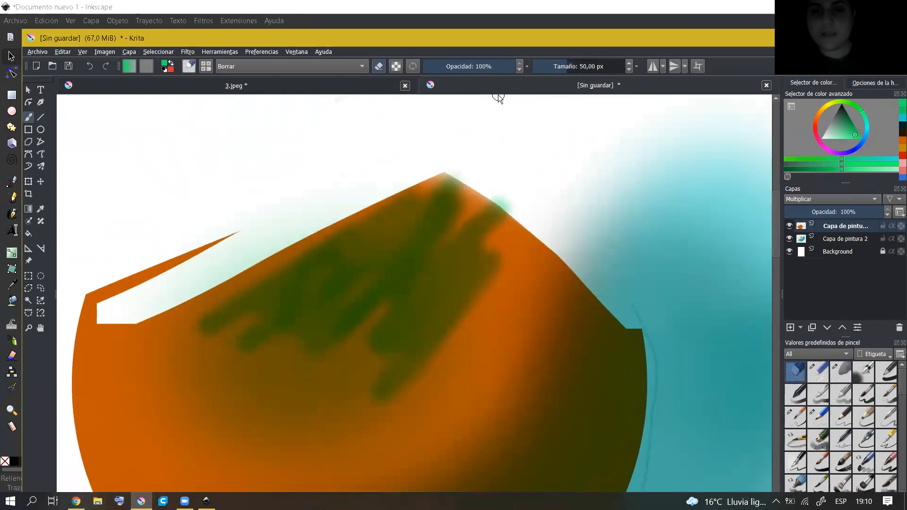
pyautogui.press(']')
pyautogui.moveTo(463, 152)
pyautogui.mouseDown()
pyautogui.moveTo(538, 219)
pyautogui.moveTo(438, 179)
pyautogui.moveTo(555, 224)
pyautogui.mouseUp()
pyautogui.scroll(2, 526, 205)
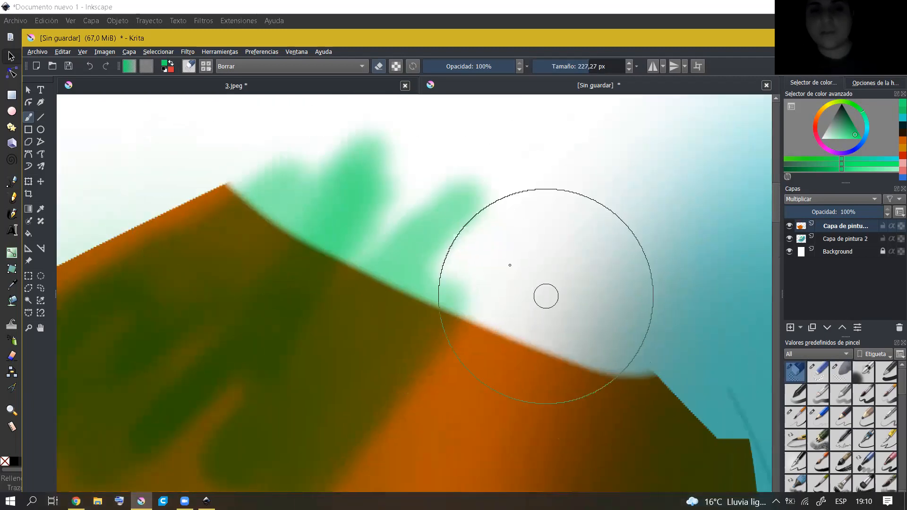
pyautogui.scroll(-4, 543, 295)
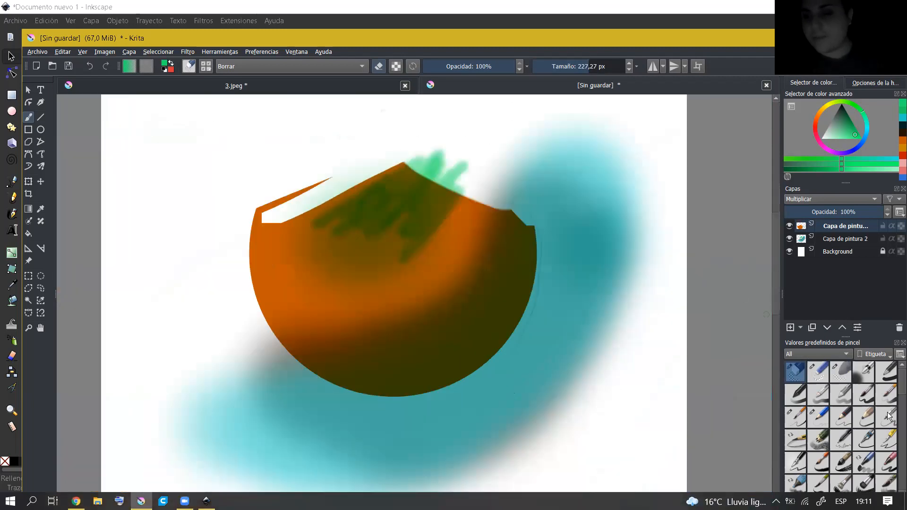
# Scatter 500 px heart stamps over the disc's right side and paint a streaky green band at its upper left with an 18 px texture brush.
pyautogui.scroll(-8, 898, 395)
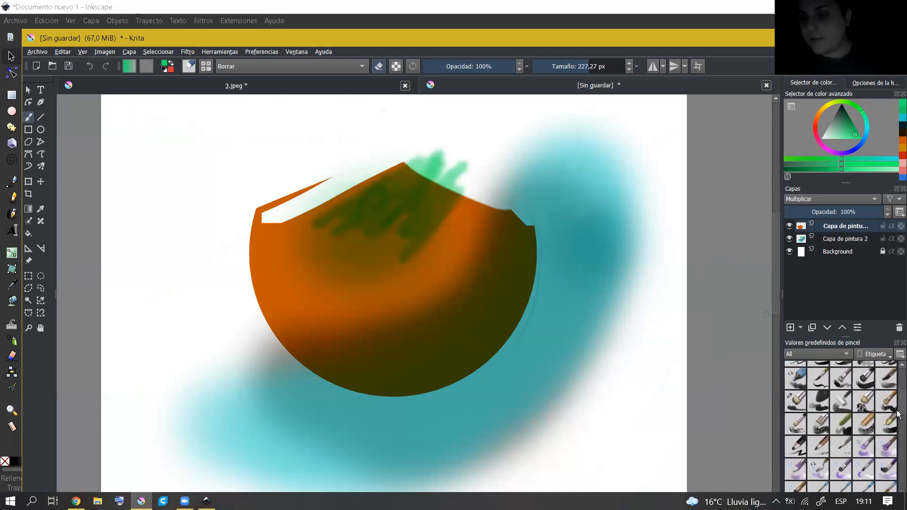
pyautogui.scroll(-10, 897, 431)
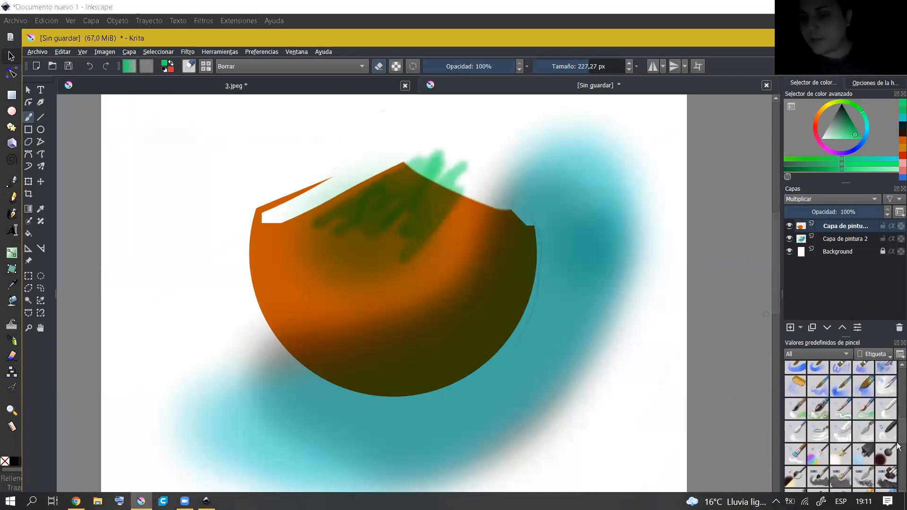
pyautogui.scroll(-1, 849, 442)
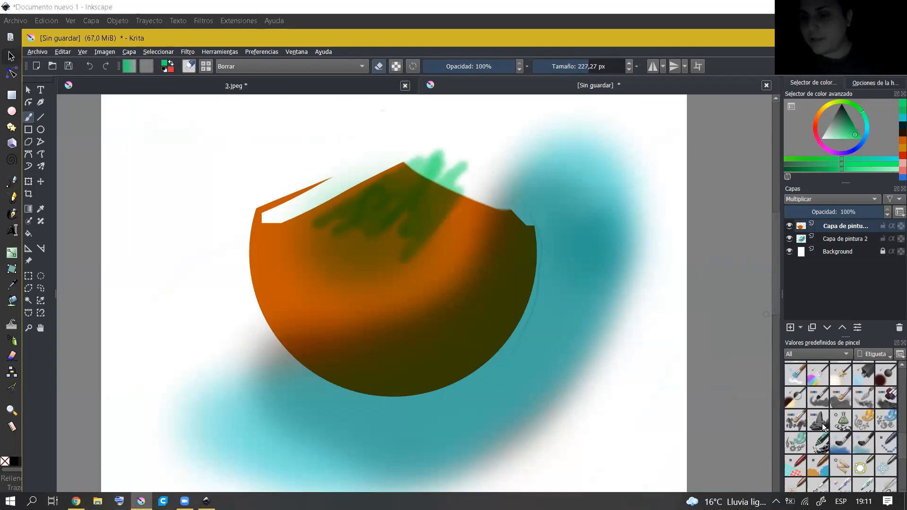
pyautogui.moveTo(898, 451); pyautogui.dragTo(898, 486)
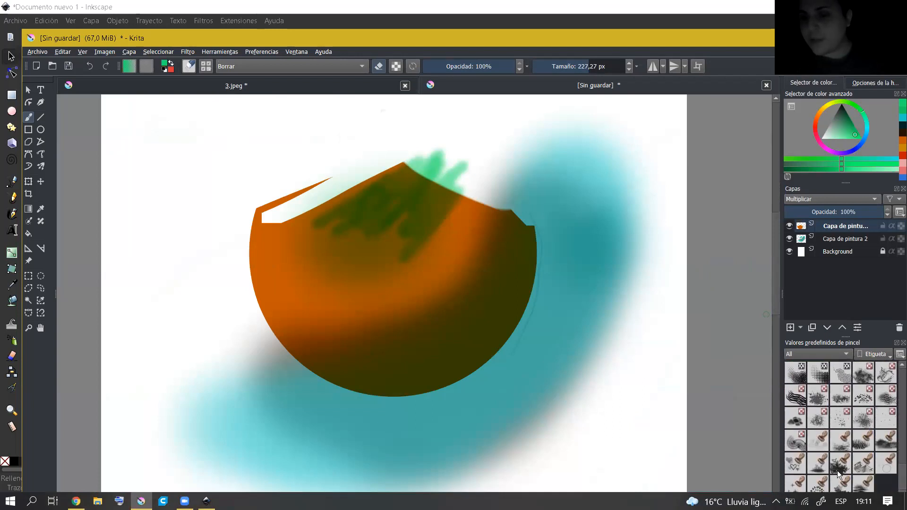
pyautogui.click(792, 461)
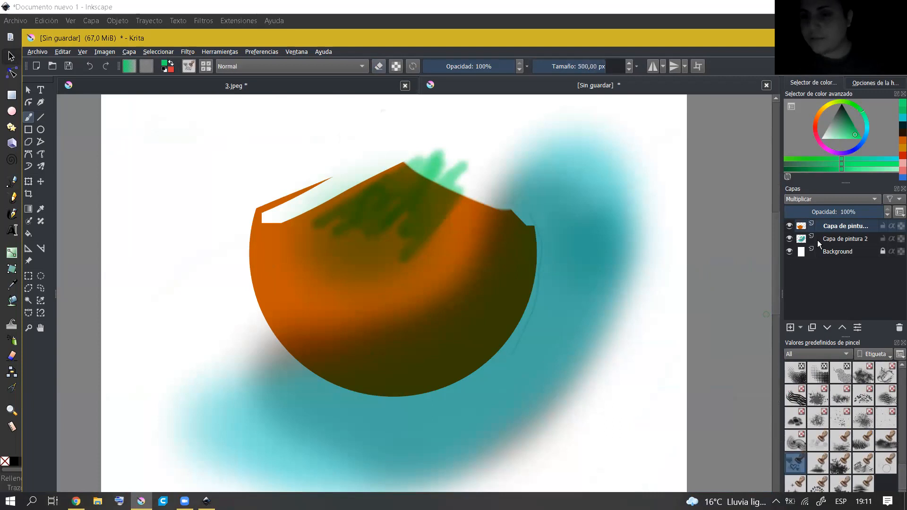
pyautogui.moveTo(554, 206)
pyautogui.mouseDown()
pyautogui.moveTo(431, 158)
pyautogui.moveTo(446, 174)
pyautogui.moveTo(528, 209)
pyautogui.moveTo(547, 304)
pyautogui.moveTo(638, 335)
pyautogui.mouseUp()
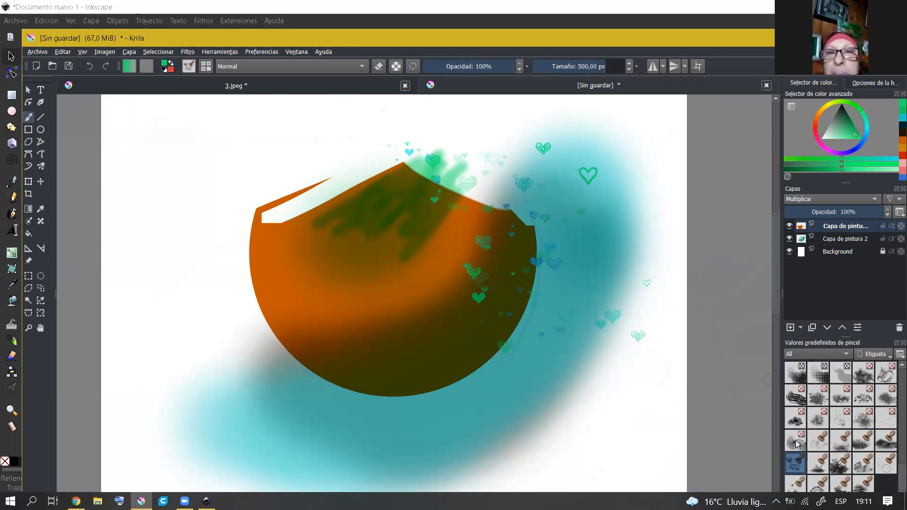
pyautogui.click(796, 440)
pyautogui.moveTo(192, 156)
pyautogui.mouseDown()
pyautogui.moveTo(347, 178)
pyautogui.moveTo(352, 230)
pyautogui.mouseUp()
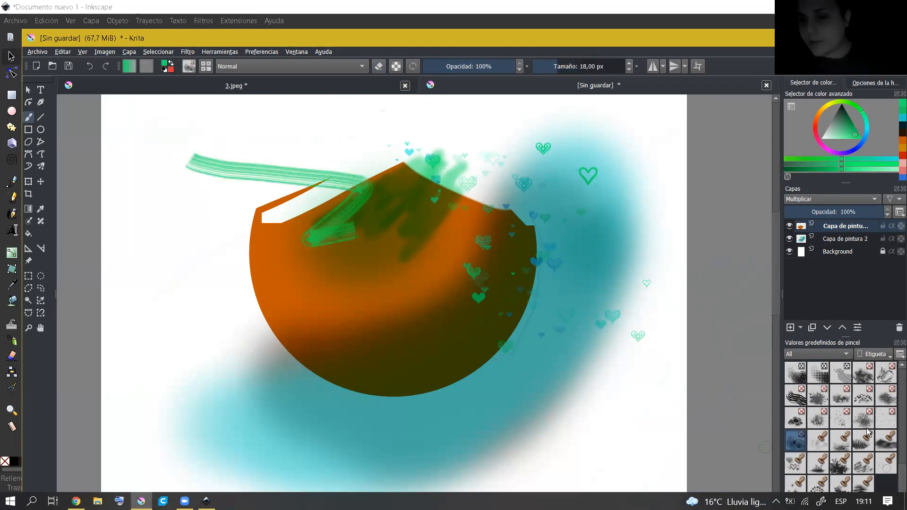
# Paint rows of green grass across the disc and the lower cyan shadow with the Stamp_Grass brush, enlarging it to 233,05 px.
pyautogui.moveTo(865, 427)
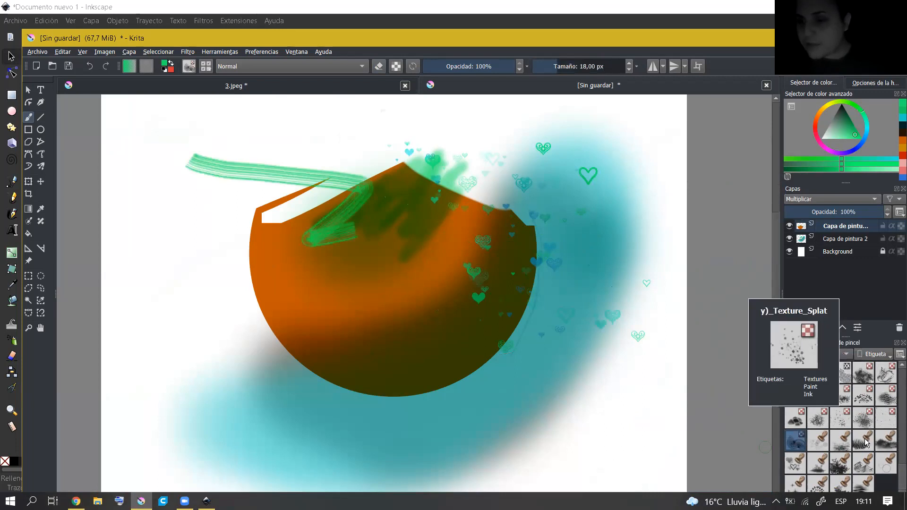
pyautogui.moveTo(859, 443)
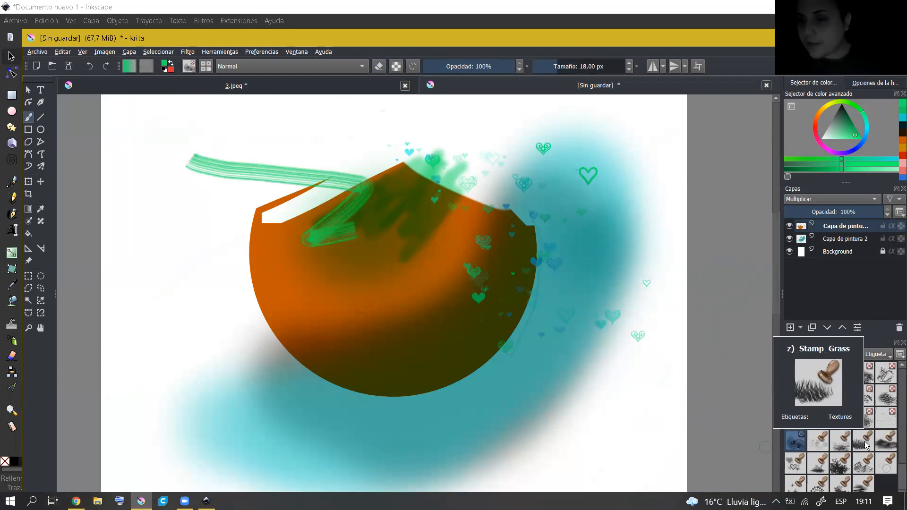
pyautogui.click(860, 443)
pyautogui.click(274, 226)
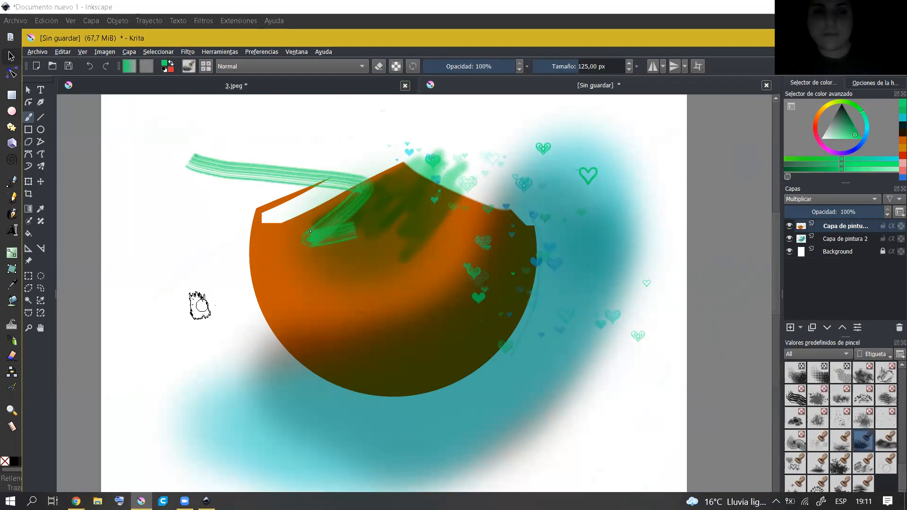
pyautogui.moveTo(147, 316); pyautogui.dragTo(423, 222)
pyautogui.moveTo(146, 286); pyautogui.dragTo(419, 227)
pyautogui.moveTo(245, 304); pyautogui.dragTo(470, 278)
pyautogui.moveTo(328, 331)
pyautogui.mouseDown()
pyautogui.moveTo(444, 299)
pyautogui.moveTo(469, 173)
pyautogui.mouseUp()
pyautogui.moveTo(355, 324)
pyautogui.mouseDown()
pyautogui.moveTo(439, 357)
pyautogui.moveTo(272, 353)
pyautogui.moveTo(696, 341)
pyautogui.moveTo(369, 333)
pyautogui.moveTo(184, 311)
pyautogui.moveTo(316, 350)
pyautogui.moveTo(274, 373)
pyautogui.mouseUp()
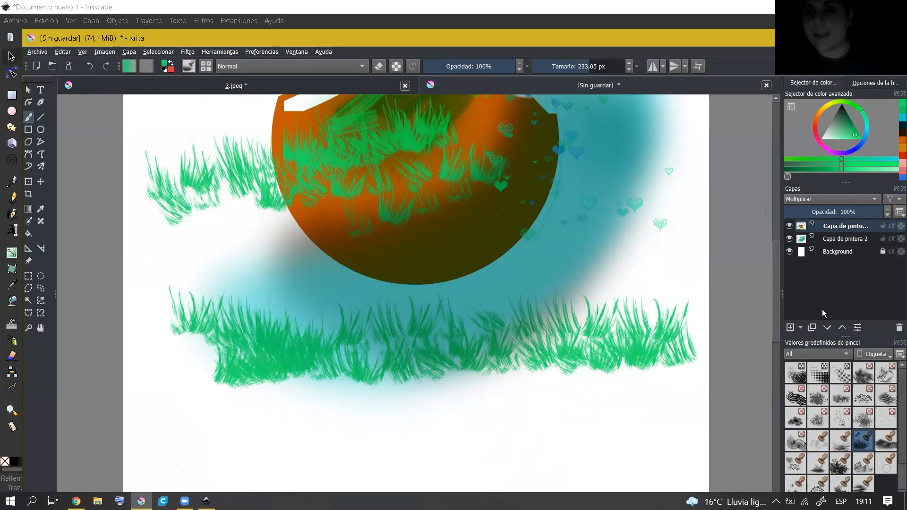
# Delete the disc's layer, Capa de pintura 1.
pyautogui.click(899, 327)
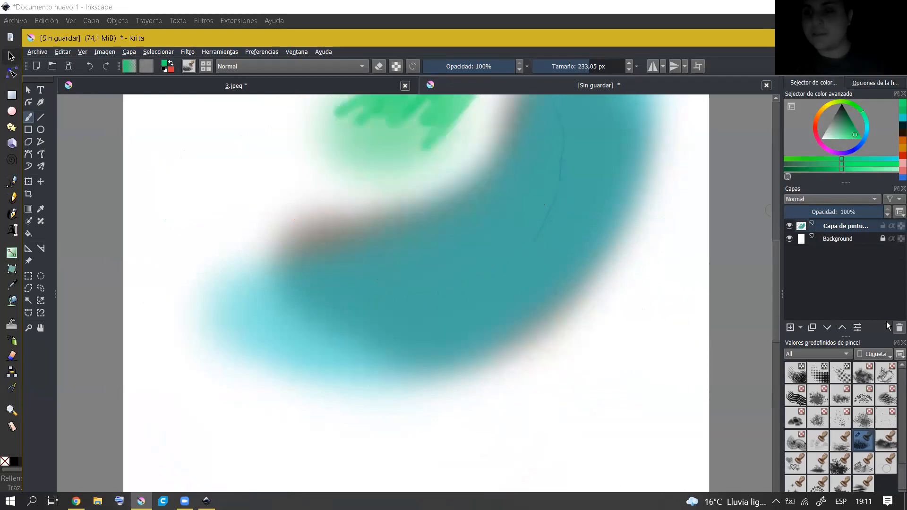
# Delete the remaining cyan shadow layer and paint rows of light green grass with the Stamp_Grass brush, enlarging it to 257,14 px.
pyautogui.click(899, 327)
pyautogui.moveTo(239, 222)
pyautogui.mouseDown()
pyautogui.moveTo(255, 234)
pyautogui.moveTo(441, 222)
pyautogui.moveTo(567, 281)
pyautogui.moveTo(621, 286)
pyautogui.moveTo(628, 270)
pyautogui.moveTo(344, 256)
pyautogui.moveTo(188, 263)
pyautogui.mouseUp()
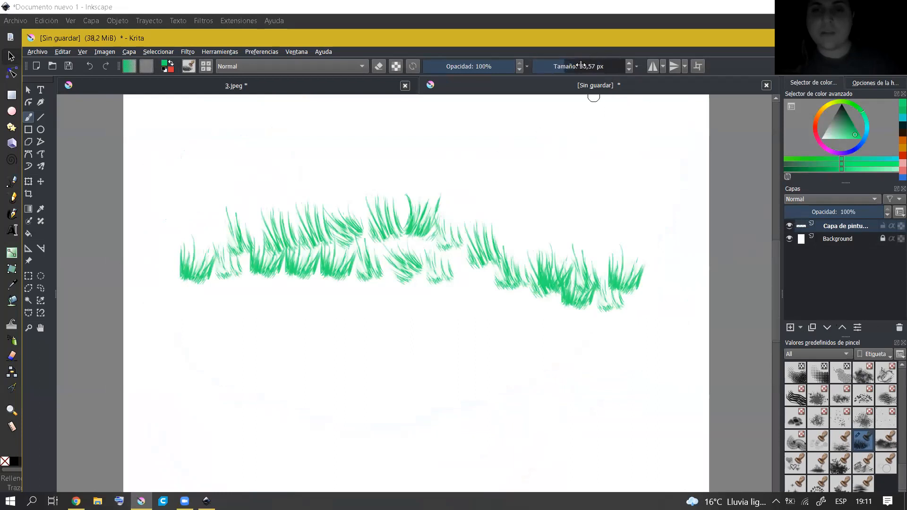
pyautogui.moveTo(534, 142)
pyautogui.mouseDown()
pyautogui.moveTo(492, 186)
pyautogui.moveTo(592, 176)
pyautogui.moveTo(547, 217)
pyautogui.moveTo(517, 220)
pyautogui.moveTo(610, 217)
pyautogui.mouseUp()
# Paint dark green grass clumps over the light green rows with the 257,14 px Stamp_Grass brush.
pyautogui.moveTo(846, 124)
pyautogui.mouseDown()
pyautogui.moveTo(838, 137)
pyautogui.moveTo(853, 125)
pyautogui.mouseUp()
pyautogui.moveTo(499, 175)
pyautogui.mouseDown()
pyautogui.moveTo(411, 198)
pyautogui.moveTo(499, 203)
pyautogui.moveTo(536, 230)
pyautogui.moveTo(508, 235)
pyautogui.moveTo(486, 217)
pyautogui.moveTo(443, 222)
pyautogui.moveTo(494, 223)
pyautogui.moveTo(391, 234)
pyautogui.moveTo(474, 243)
pyautogui.moveTo(466, 263)
pyautogui.moveTo(596, 253)
pyautogui.moveTo(565, 262)
pyautogui.moveTo(602, 263)
pyautogui.moveTo(562, 249)
pyautogui.moveTo(628, 302)
pyautogui.moveTo(606, 295)
pyautogui.moveTo(671, 283)
pyautogui.moveTo(379, 290)
pyautogui.moveTo(382, 263)
pyautogui.moveTo(311, 283)
pyautogui.moveTo(182, 287)
pyautogui.moveTo(180, 264)
pyautogui.moveTo(170, 263)
pyautogui.moveTo(182, 249)
pyautogui.moveTo(176, 225)
pyautogui.moveTo(235, 204)
pyautogui.moveTo(203, 218)
pyautogui.moveTo(269, 202)
pyautogui.moveTo(260, 202)
pyautogui.moveTo(269, 218)
pyautogui.moveTo(279, 214)
pyautogui.moveTo(233, 222)
pyautogui.moveTo(189, 208)
pyautogui.moveTo(181, 185)
pyautogui.moveTo(204, 175)
pyautogui.moveTo(206, 192)
pyautogui.moveTo(226, 190)
pyautogui.moveTo(203, 218)
pyautogui.moveTo(178, 206)
pyautogui.moveTo(184, 235)
pyautogui.moveTo(185, 194)
pyautogui.mouseUp()
pyautogui.moveTo(185, 231)
pyautogui.mouseDown()
pyautogui.moveTo(194, 210)
pyautogui.moveTo(211, 242)
pyautogui.moveTo(203, 248)
pyautogui.moveTo(236, 244)
pyautogui.moveTo(233, 198)
pyautogui.moveTo(245, 226)
pyautogui.moveTo(218, 223)
pyautogui.moveTo(163, 295)
pyautogui.moveTo(208, 241)
pyautogui.moveTo(156, 287)
pyautogui.moveTo(151, 237)
pyautogui.mouseUp()
pyautogui.moveTo(455, 257); pyautogui.dragTo(472, 298)
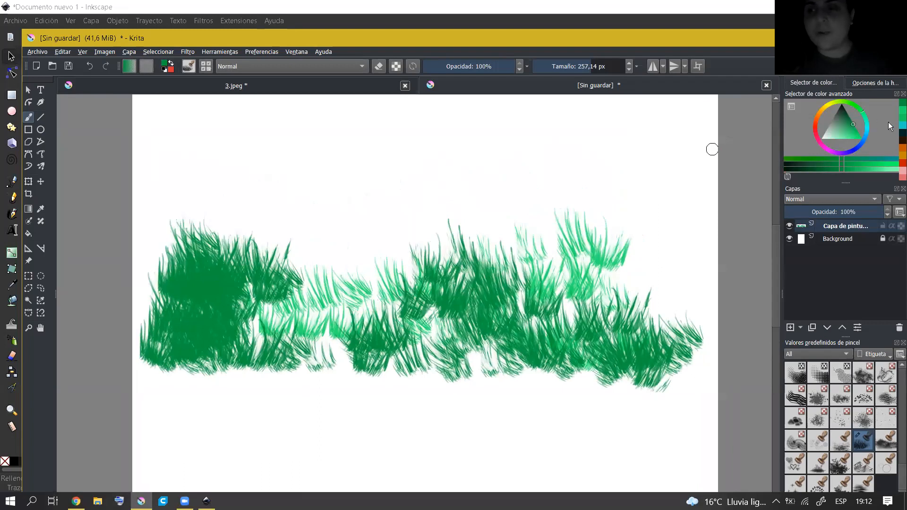
# Maximize the Krita window and paint ochre grass over the left part of the green rows.
pyautogui.click(830, 104)
pyautogui.moveTo(828, 111); pyautogui.dragTo(820, 112)
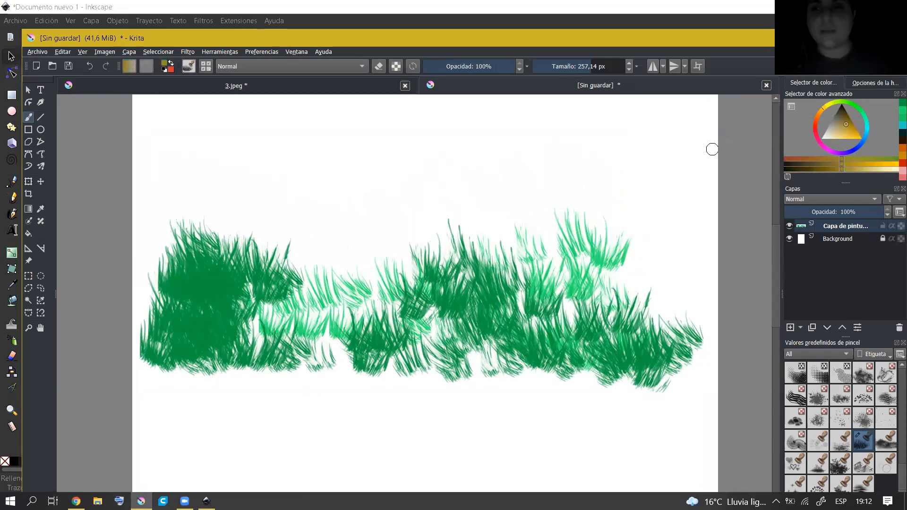
pyautogui.click(875, 38)
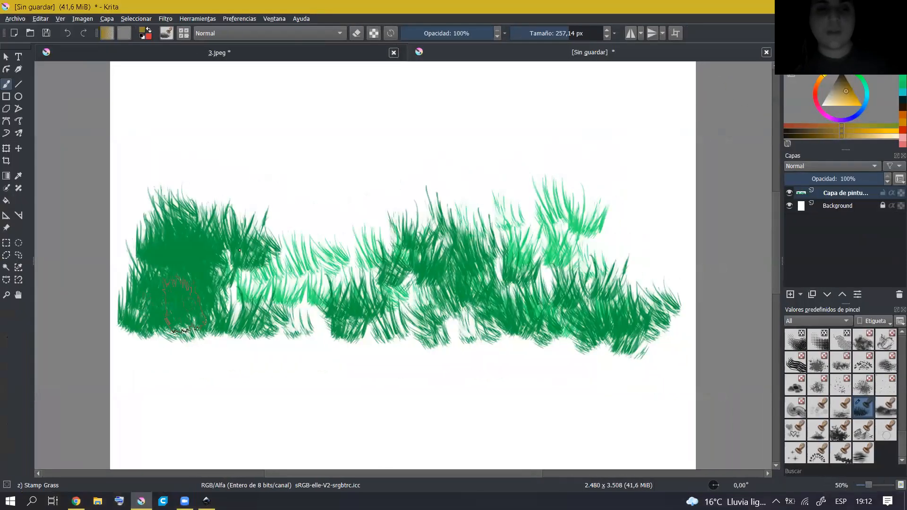
pyautogui.moveTo(105, 290)
pyautogui.mouseDown()
pyautogui.moveTo(289, 250)
pyautogui.moveTo(231, 288)
pyautogui.moveTo(313, 284)
pyautogui.moveTo(319, 252)
pyautogui.mouseUp()
pyautogui.moveTo(444, 244); pyautogui.dragTo(474, 256)
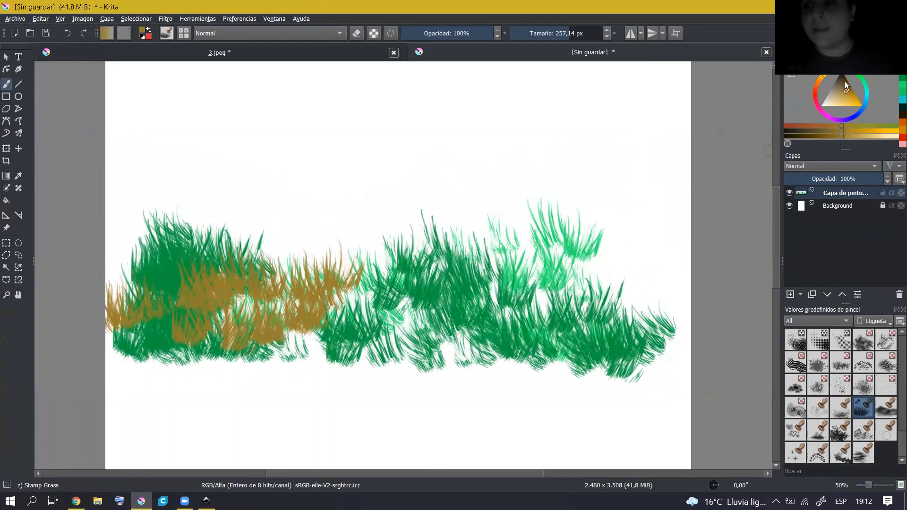
# Paint reddish-brown grass over the right and middle parts of the green rows.
pyautogui.click(834, 75)
pyautogui.moveTo(834, 75); pyautogui.dragTo(817, 85)
pyautogui.moveTo(573, 250)
pyautogui.mouseDown()
pyautogui.moveTo(607, 253)
pyautogui.moveTo(668, 304)
pyautogui.moveTo(597, 254)
pyautogui.moveTo(473, 261)
pyautogui.mouseUp()
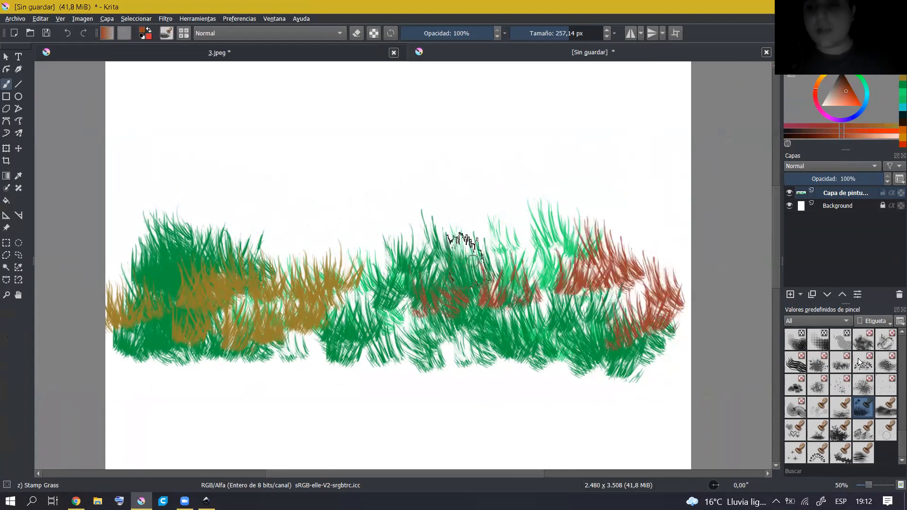
# Paint a reddish-brown zigzag scribble above the grass with the Texture Hair brush enlarged to 378,05 px.
pyautogui.click(793, 367)
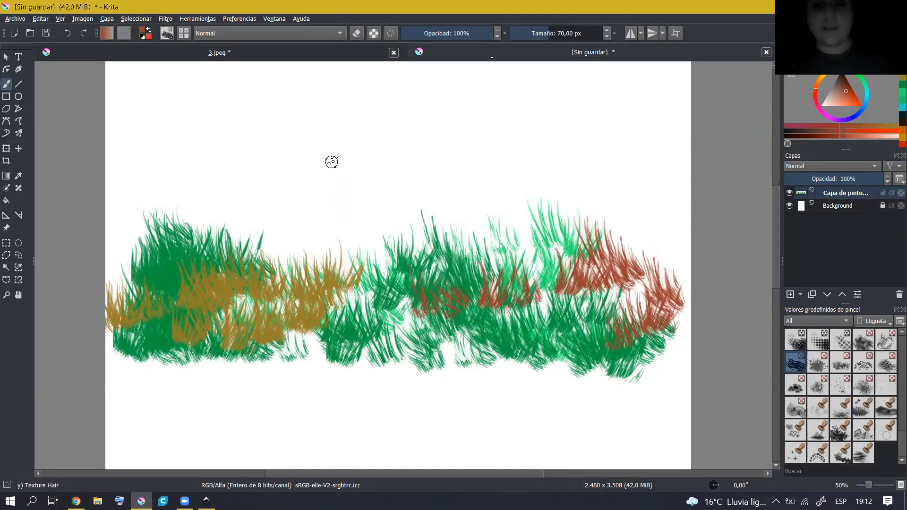
pyautogui.click(576, 34)
pyautogui.moveTo(306, 168)
pyautogui.mouseDown()
pyautogui.moveTo(429, 170)
pyautogui.moveTo(291, 212)
pyautogui.mouseUp()
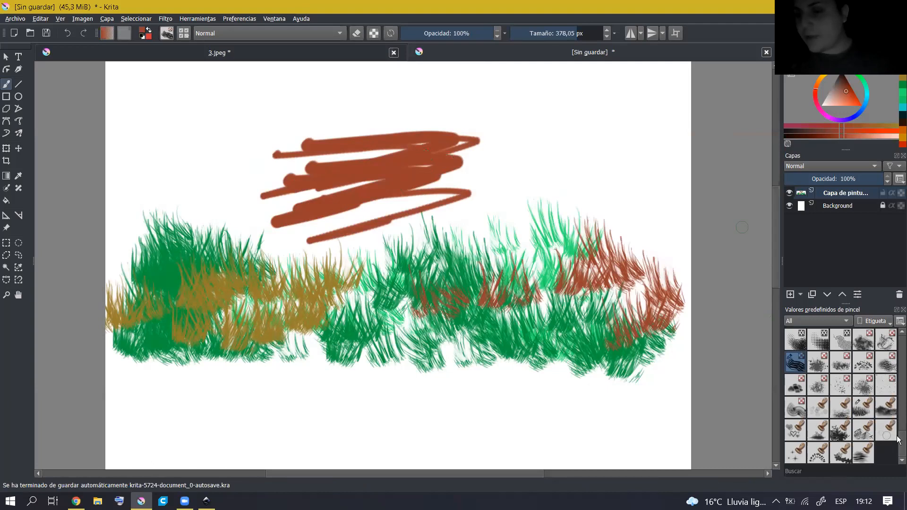
# Paint broad reddish-brown water ripples above the scribble with the 220 px Stamp Water brush.
pyautogui.scroll(2, 898, 439)
pyautogui.scroll(-2, 898, 437)
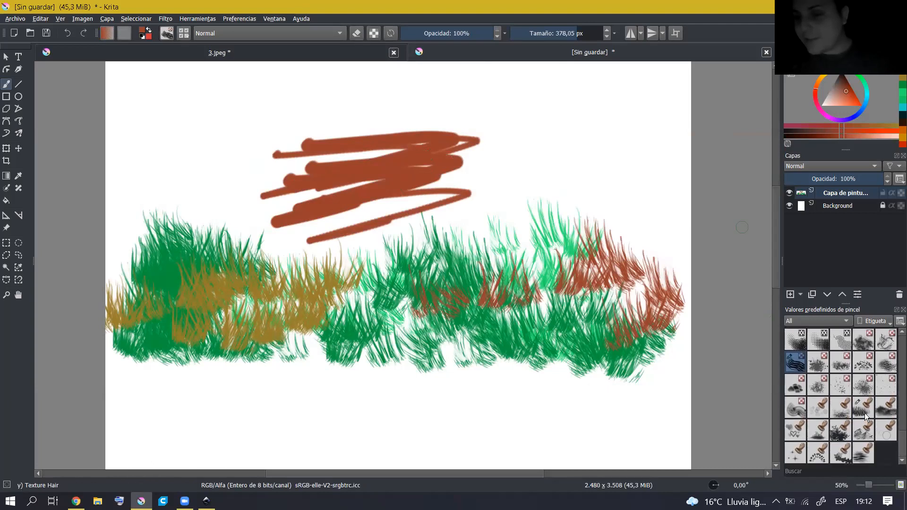
pyautogui.moveTo(863, 411)
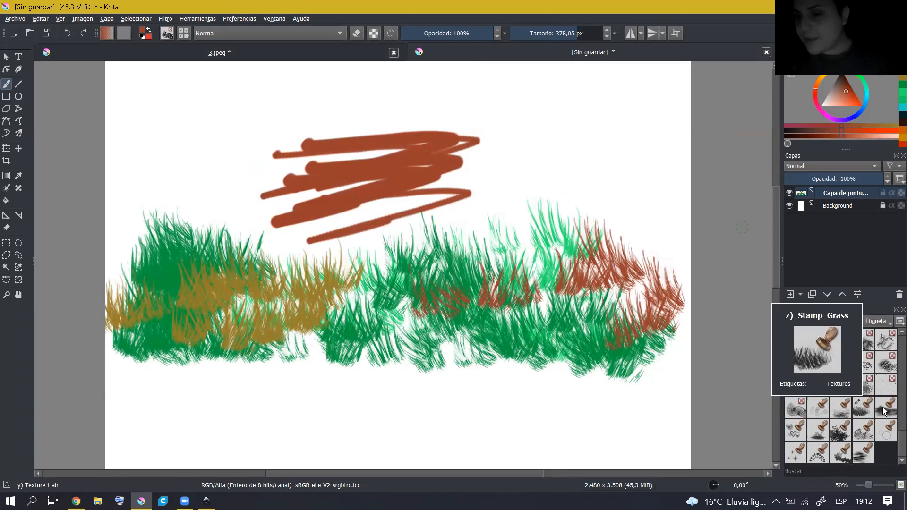
pyautogui.moveTo(878, 383)
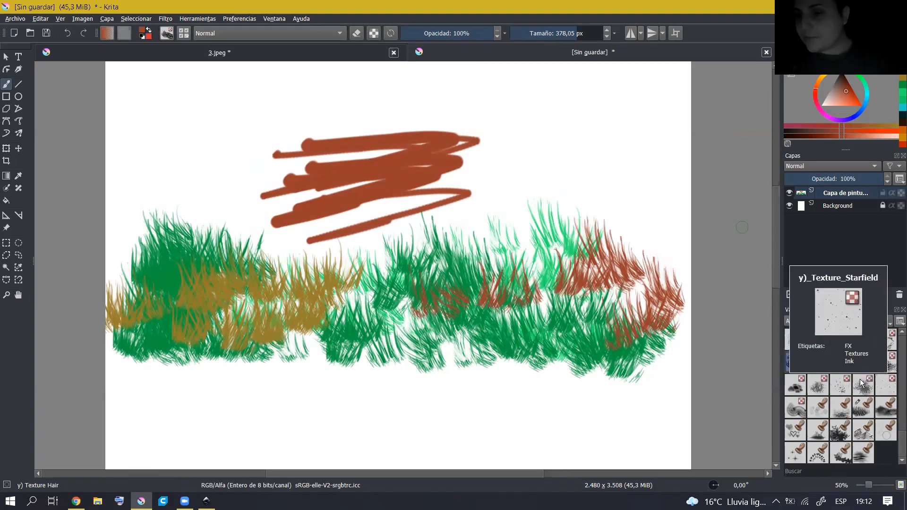
pyautogui.moveTo(834, 381)
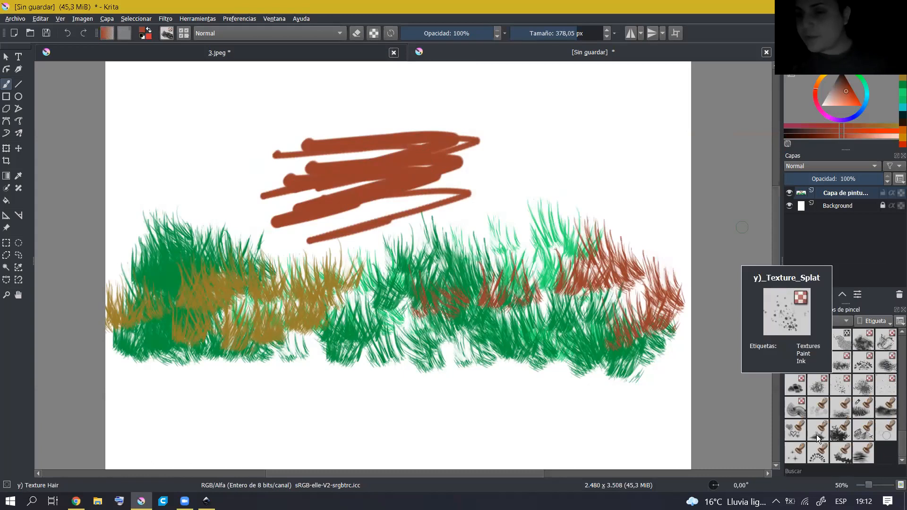
pyautogui.moveTo(865, 428)
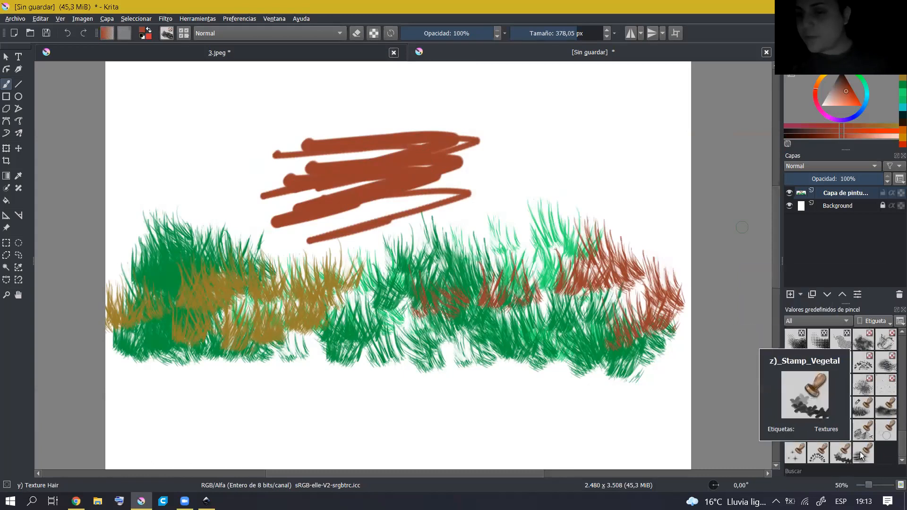
pyautogui.click(857, 449)
pyautogui.scroll(2, 405, 390)
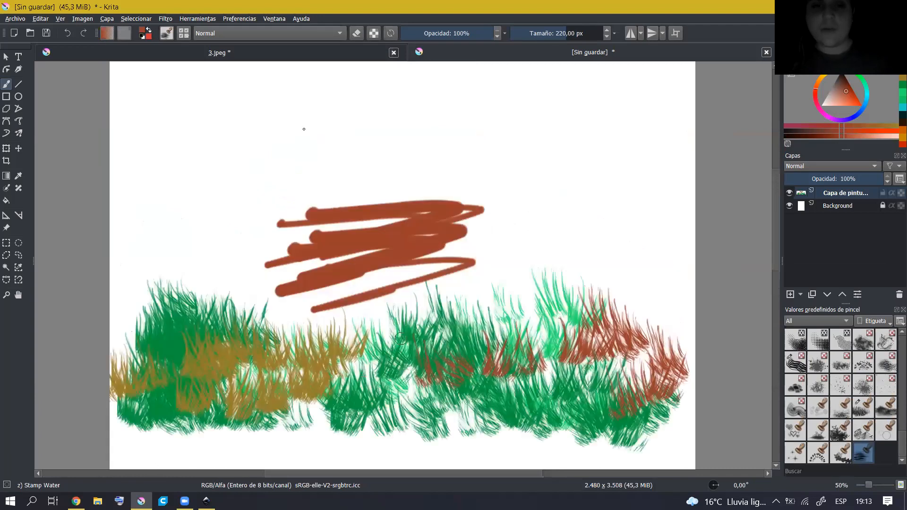
pyautogui.moveTo(289, 118)
pyautogui.mouseDown()
pyautogui.moveTo(466, 145)
pyautogui.moveTo(292, 151)
pyautogui.moveTo(400, 145)
pyautogui.moveTo(254, 141)
pyautogui.moveTo(281, 118)
pyautogui.moveTo(332, 146)
pyautogui.moveTo(423, 162)
pyautogui.moveTo(431, 184)
pyautogui.moveTo(467, 145)
pyautogui.moveTo(477, 149)
pyautogui.moveTo(452, 207)
pyautogui.moveTo(570, 224)
pyautogui.moveTo(573, 264)
pyautogui.moveTo(414, 186)
pyautogui.moveTo(524, 192)
pyautogui.moveTo(504, 235)
pyautogui.moveTo(540, 264)
pyautogui.moveTo(389, 213)
pyautogui.moveTo(355, 232)
pyautogui.moveTo(377, 262)
pyautogui.moveTo(481, 271)
pyautogui.moveTo(409, 241)
pyautogui.moveTo(432, 272)
pyautogui.moveTo(481, 291)
pyautogui.moveTo(479, 262)
pyautogui.moveTo(396, 225)
pyautogui.moveTo(456, 247)
pyautogui.mouseUp()
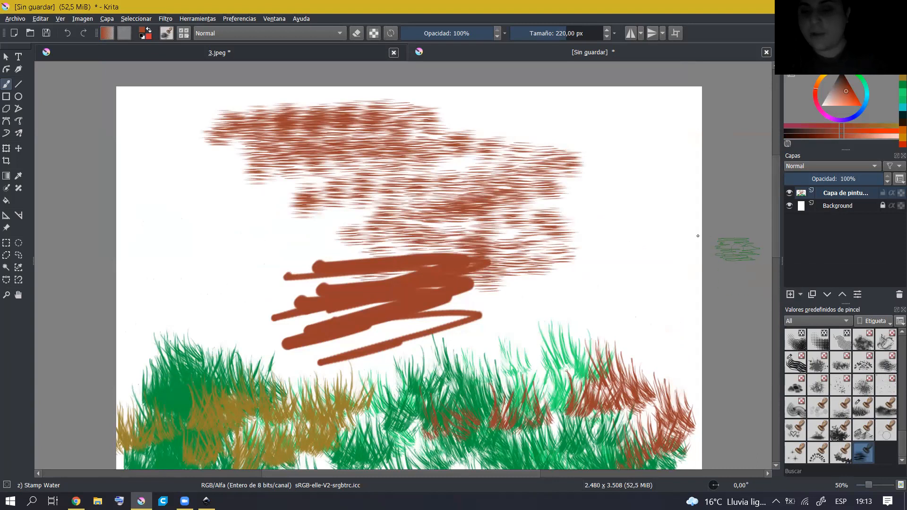
# Clear the paint layer and draw a rising diagonal line across the canvas with the Line tool and the 220 px Stamp Water brush.
pyautogui.press('Delete')
pyautogui.moveTo(584, 192); pyautogui.dragTo(578, 167)
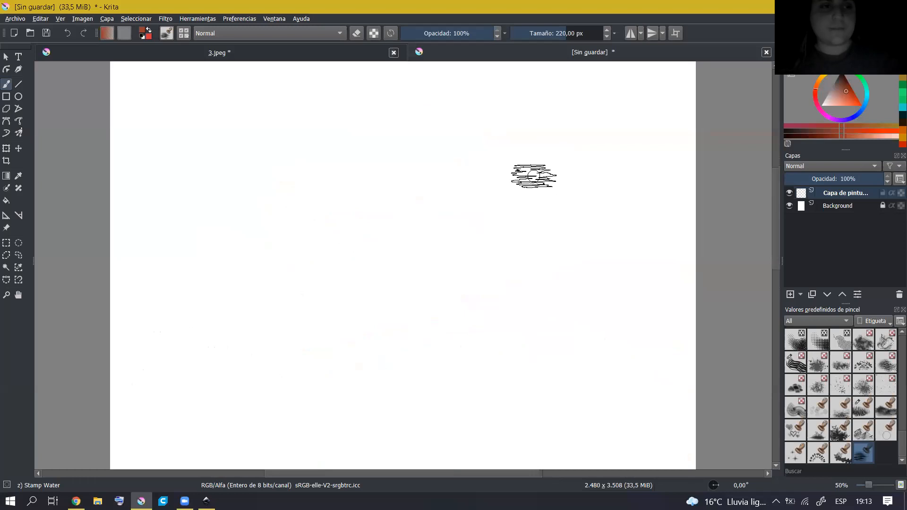
pyautogui.click(19, 86)
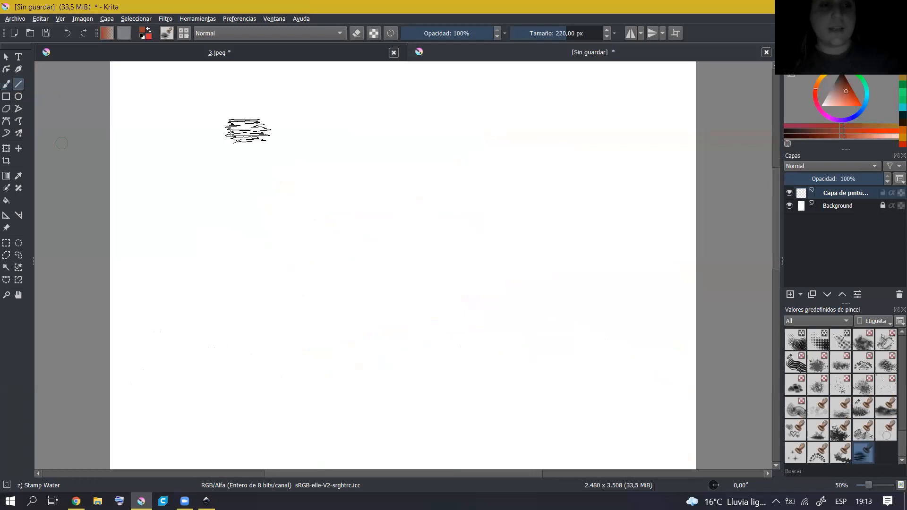
pyautogui.scroll(10, 899, 442)
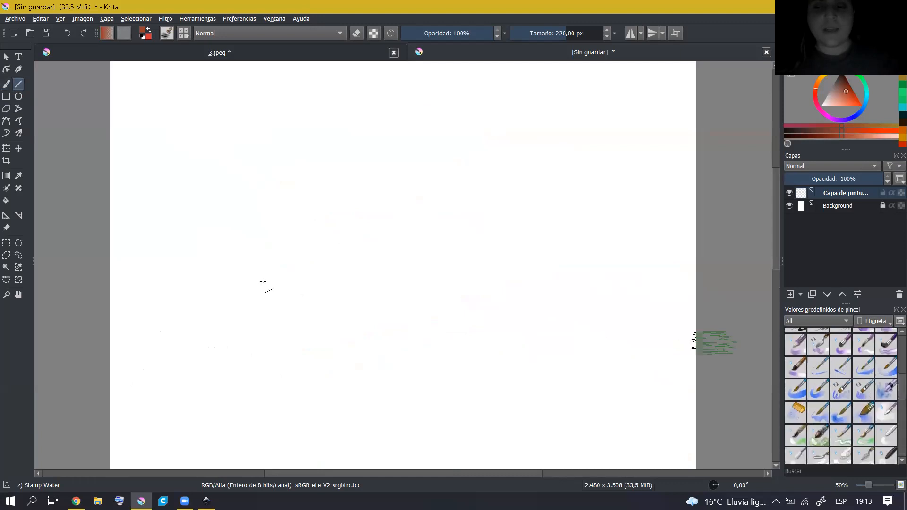
pyautogui.moveTo(194, 282); pyautogui.dragTo(570, 174)
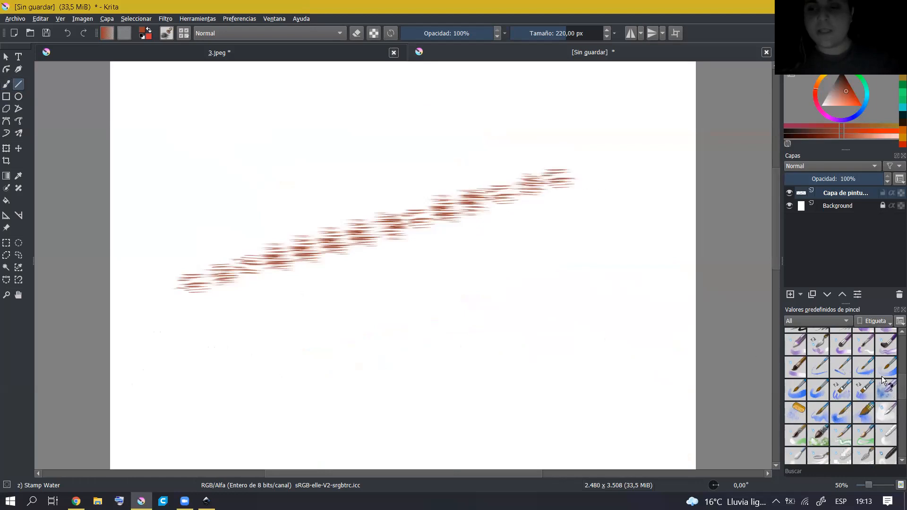
# Draw a steep straight line below the rippled diagonal with the 15 px Wet Paint Details brush.
pyautogui.click(827, 347)
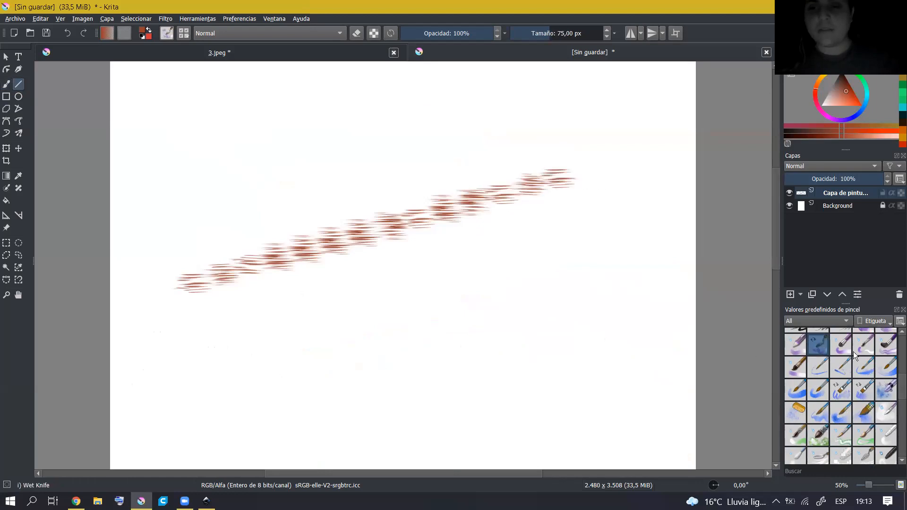
pyautogui.click(866, 349)
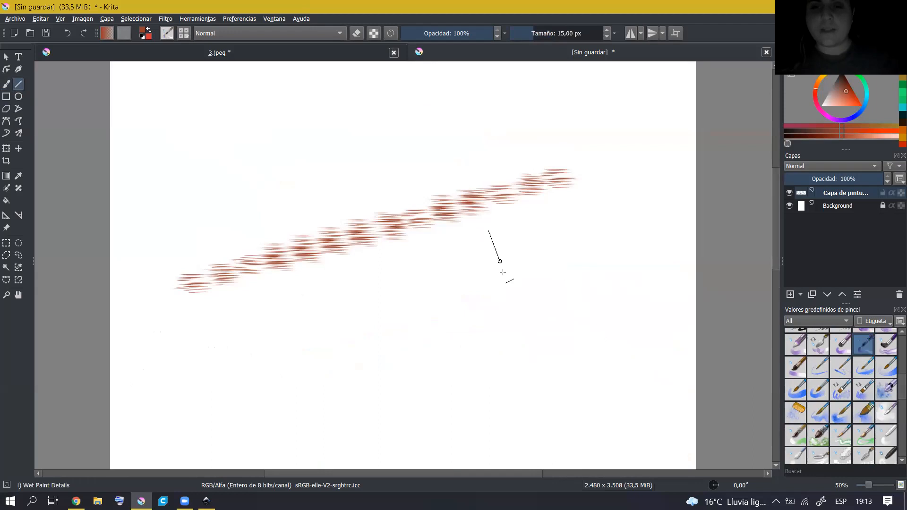
pyautogui.moveTo(527, 385); pyautogui.dragTo(530, 395)
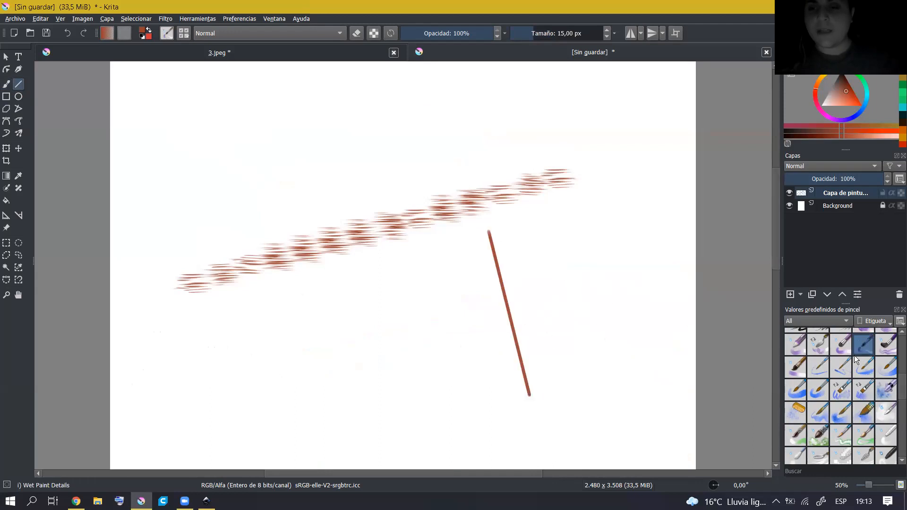
# Paint a horizontal band of splatters above the rippled diagonal with the WaterC Special Splats brush at 492,53 px.
pyautogui.click(798, 417)
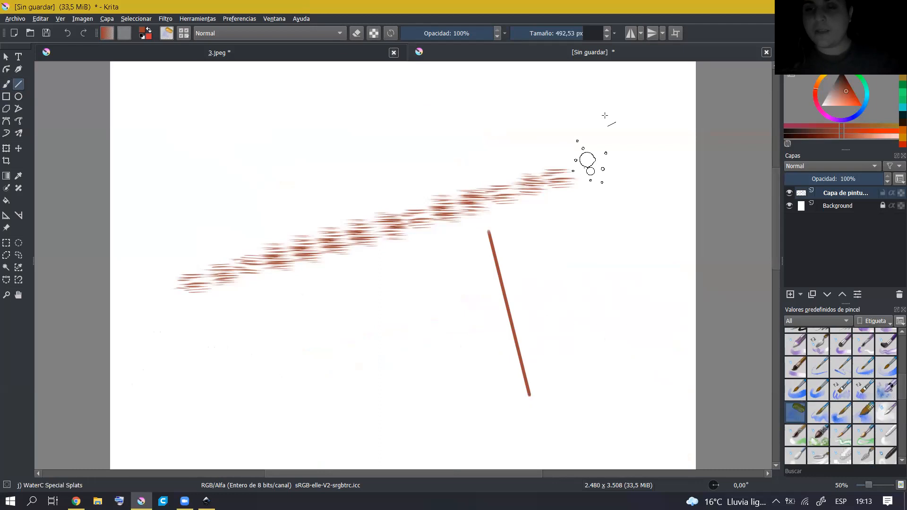
pyautogui.moveTo(421, 126); pyautogui.dragTo(512, 119)
pyautogui.scroll(-2, 454, 183)
pyautogui.scroll(1, 453, 183)
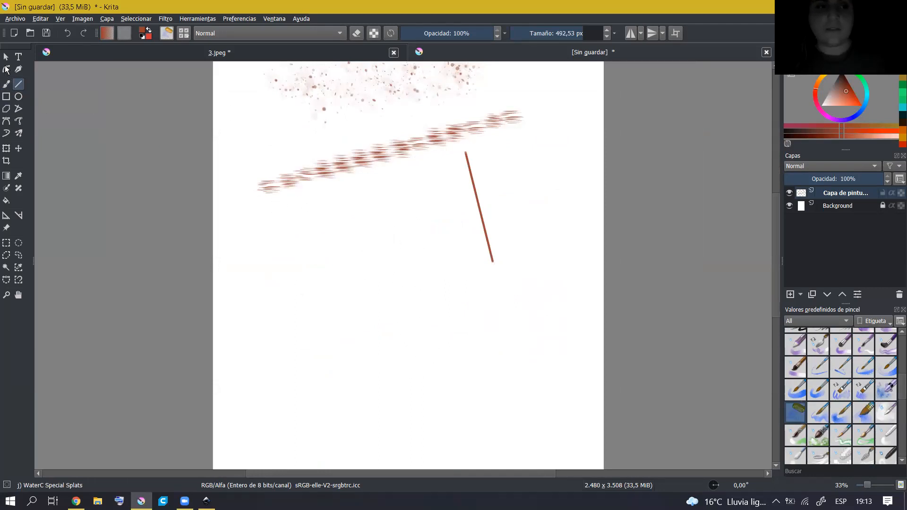
# Return to the freehand brush and widen the dockers so the brush presets show six per row.
pyautogui.keyDown('ctrl'); pyautogui.click(478, 243); pyautogui.keyUp('ctrl')
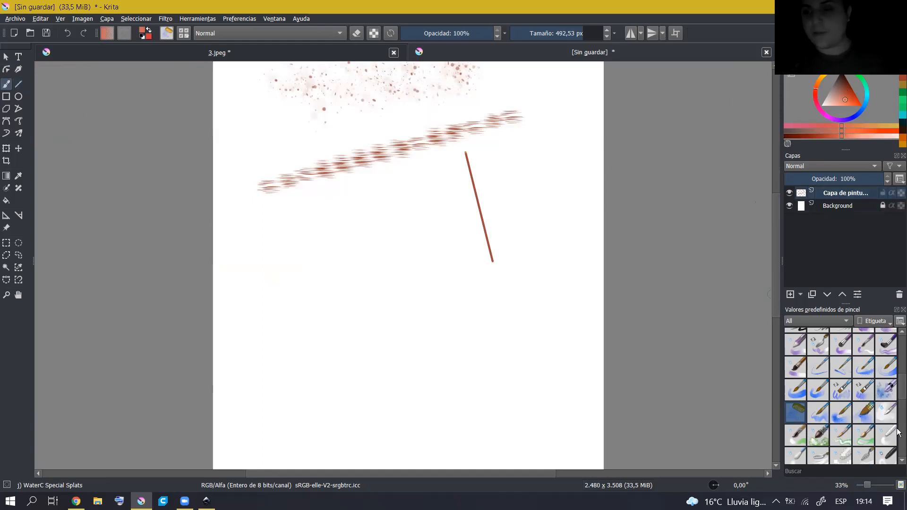
pyautogui.scroll(5, 888, 369)
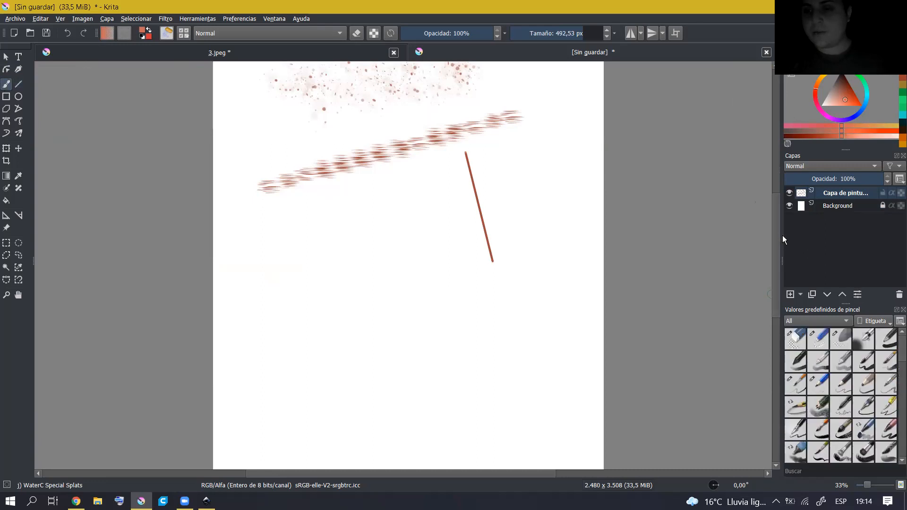
pyautogui.moveTo(772, 234); pyautogui.dragTo(746, 234)
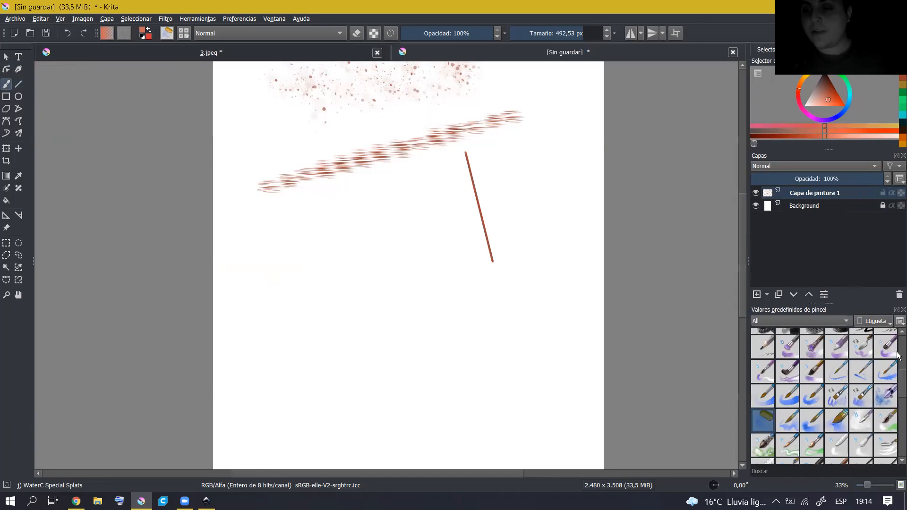
pyautogui.scroll(2, 898, 370)
pyautogui.scroll(-2, 898, 368)
pyautogui.scroll(3, 898, 368)
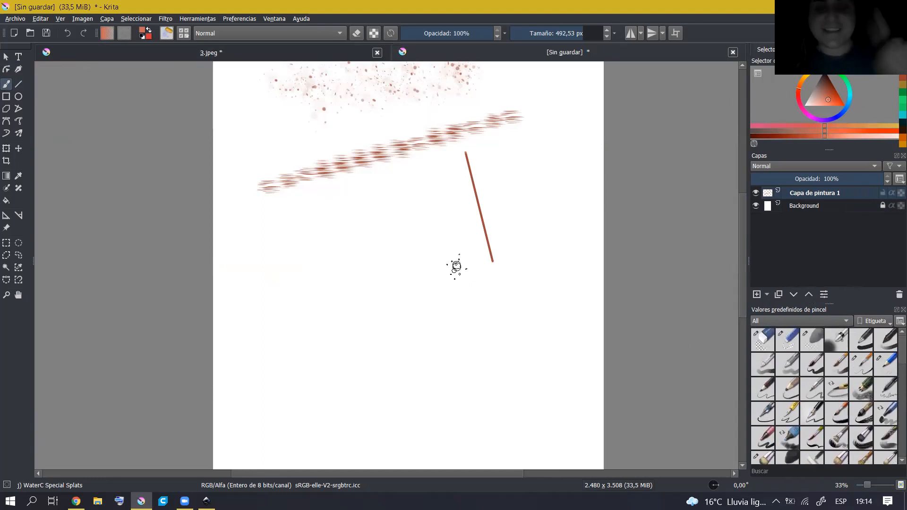
pyautogui.scroll(-1, 565, 180)
pyautogui.scroll(1, 528, 161)
pyautogui.moveTo(523, 142); pyautogui.dragTo(503, 231)
pyautogui.scroll(2, 501, 229)
pyautogui.scroll(-2, 511, 245)
pyautogui.moveTo(513, 272); pyautogui.dragTo(505, 247)
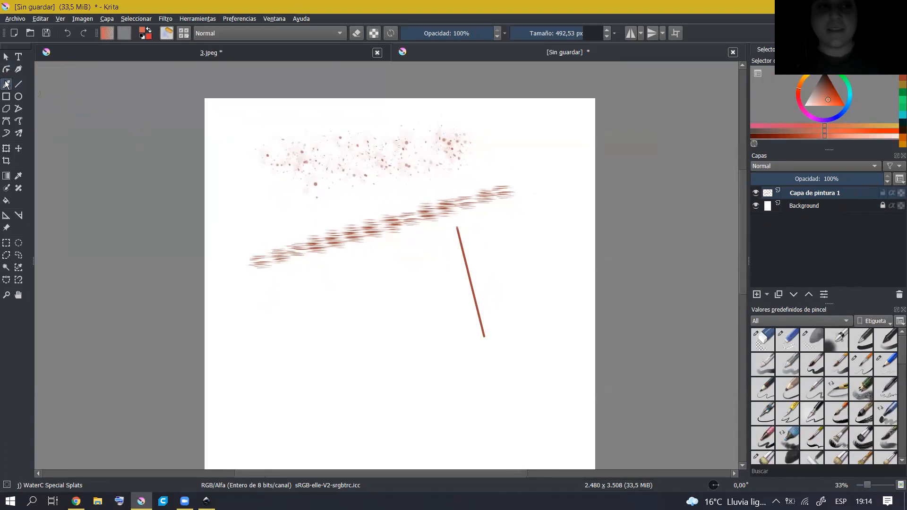
pyautogui.click(6, 58)
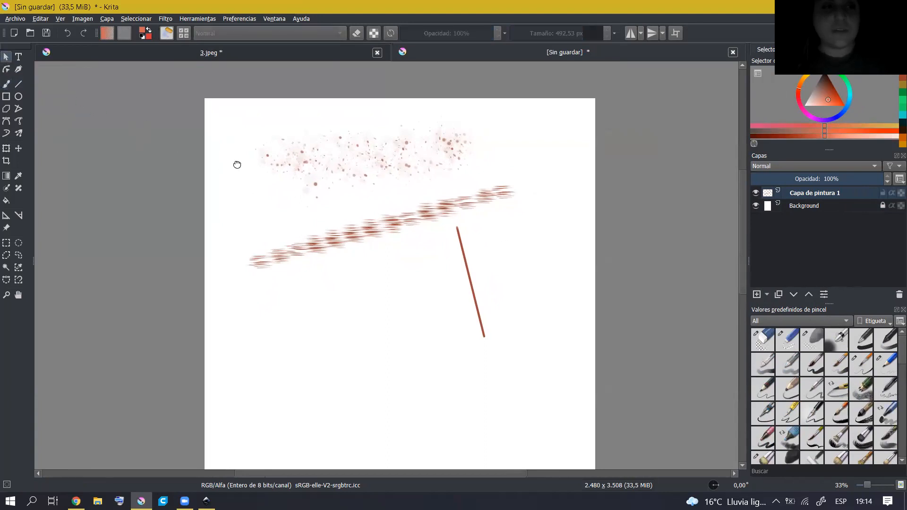
pyautogui.scroll(1, 378, 203)
pyautogui.moveTo(347, 191); pyautogui.dragTo(359, 216)
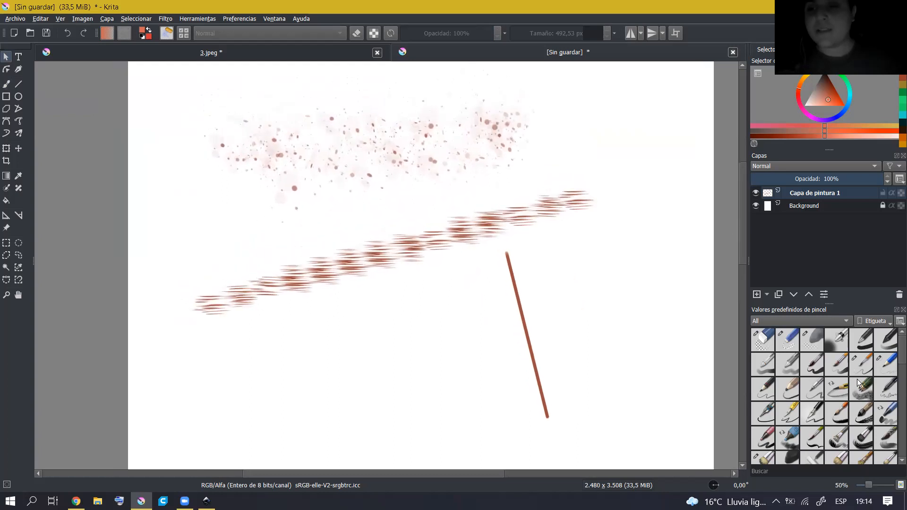
# Choose the RGBA 06 Rock brush, add a new paint layer above Capa de pintura 1 and set the colour to blue.
pyautogui.moveTo(898, 357)
pyautogui.mouseDown()
pyautogui.moveTo(898, 411)
pyautogui.moveTo(898, 347)
pyautogui.moveTo(898, 416)
pyautogui.mouseUp()
pyautogui.scroll(-3, 898, 411)
pyautogui.click(812, 409)
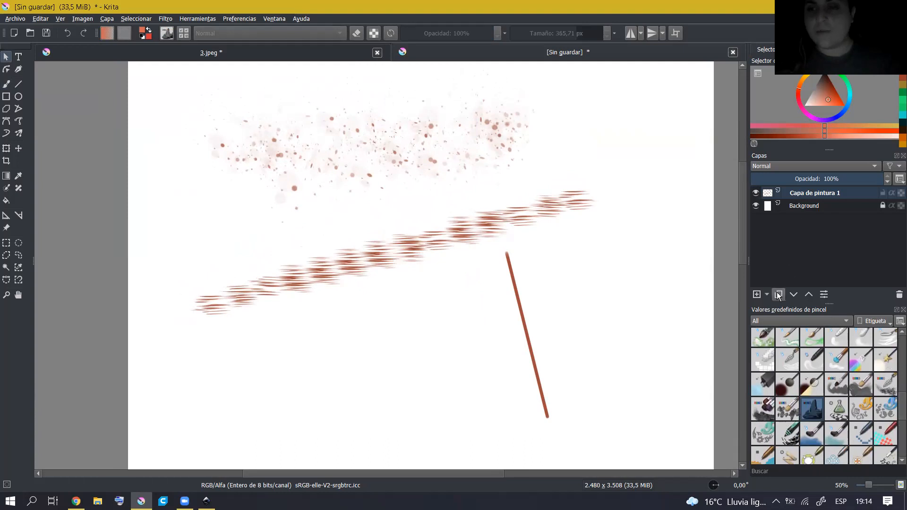
pyautogui.click(758, 296)
pyautogui.moveTo(848, 89); pyautogui.dragTo(843, 107)
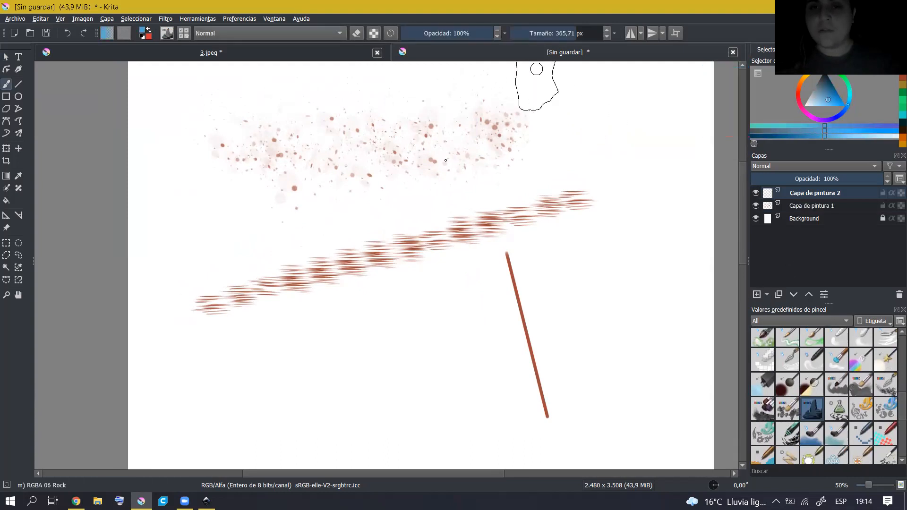
# Paint a tall blue rock beside the steep line with the 365,71 px RGBA 06 Rock brush, undoing the first attempt further left.
pyautogui.moveTo(452, 303); pyautogui.dragTo(472, 190)
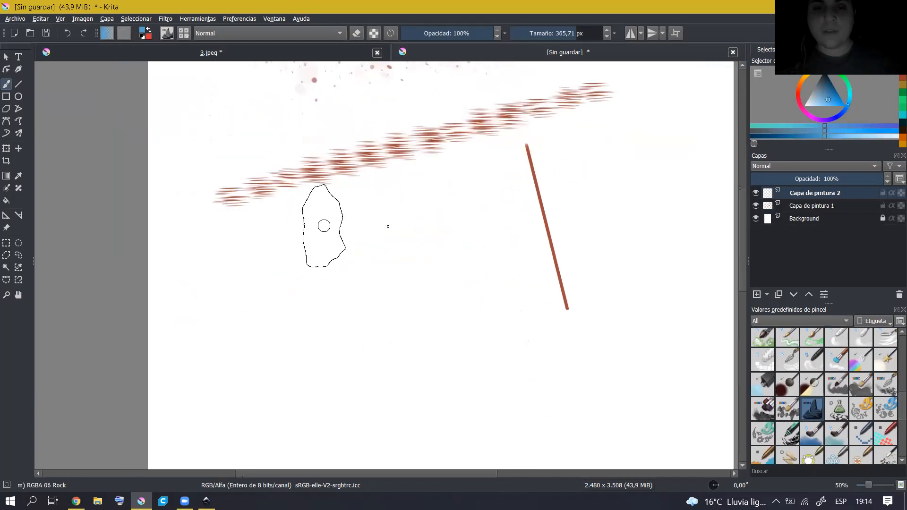
pyautogui.moveTo(324, 226); pyautogui.dragTo(301, 263)
pyautogui.hotkey('ctrl', 'z')
pyautogui.click(406, 256)
pyautogui.moveTo(409, 260)
pyautogui.mouseDown()
pyautogui.moveTo(426, 272)
pyautogui.moveTo(437, 222)
pyautogui.moveTo(442, 284)
pyautogui.moveTo(423, 331)
pyautogui.mouseUp()
pyautogui.click(5, 58)
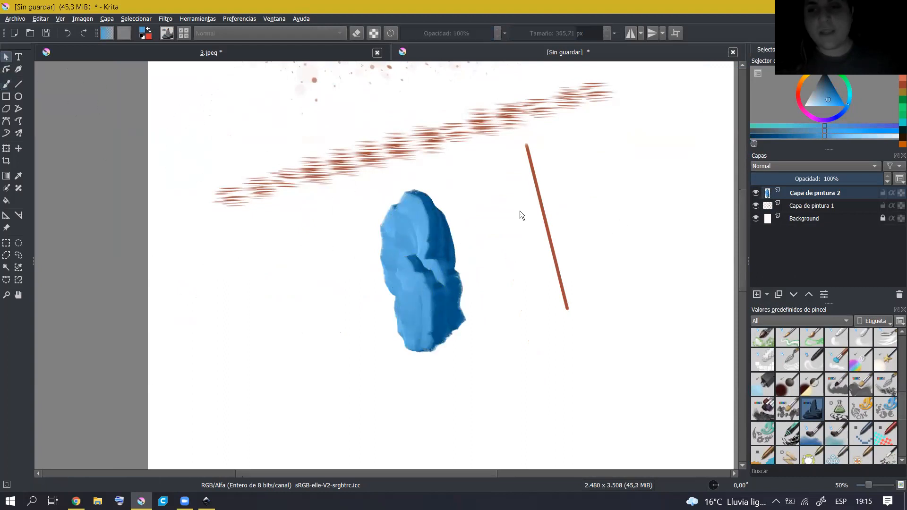
# Start transforming the blue rock on Capa de pintura 2 and move it down below the steep line.
pyautogui.scroll(-4, 510, 206)
pyautogui.moveTo(424, 195); pyautogui.dragTo(432, 224)
pyautogui.scroll(-1, 411, 204)
pyautogui.scroll(1, 410, 204)
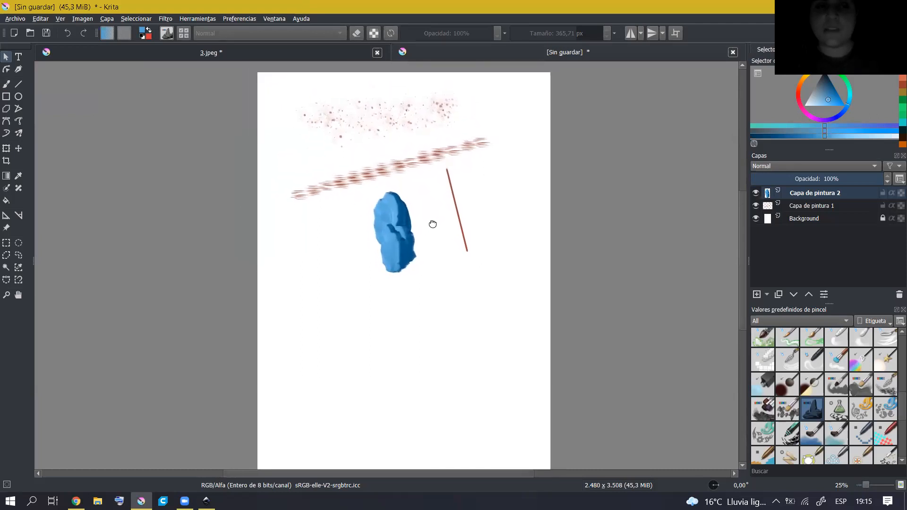
pyautogui.click(7, 150)
pyautogui.moveTo(405, 222); pyautogui.dragTo(424, 295)
pyautogui.scroll(-3, 500, 209)
pyautogui.moveTo(499, 208); pyautogui.dragTo(498, 249)
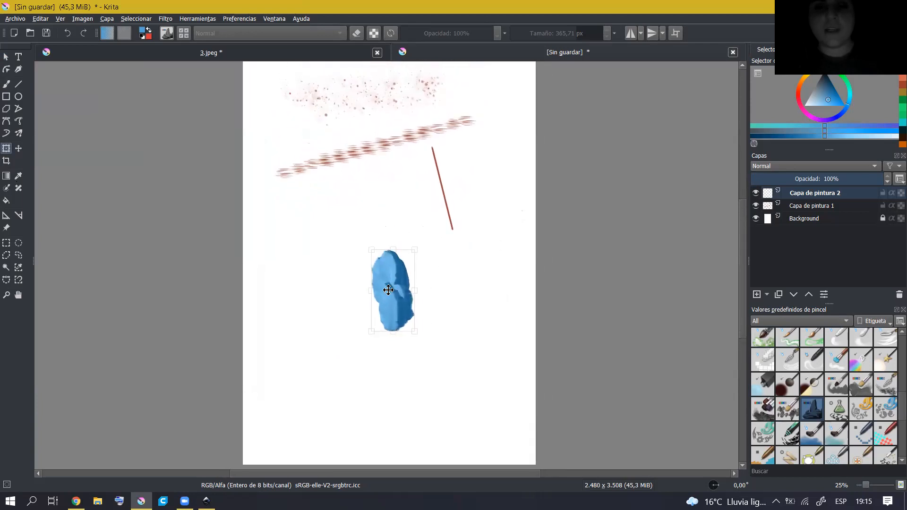
pyautogui.moveTo(397, 278); pyautogui.dragTo(379, 306)
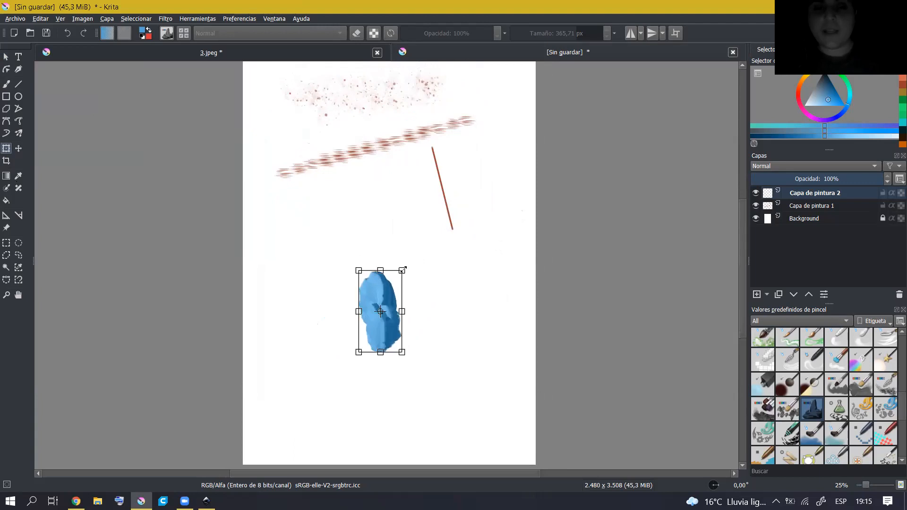
# Enlarge the blue rock to about two and a half times its size and tilt it slightly clockwise.
pyautogui.moveTo(414, 245); pyautogui.dragTo(450, 235)
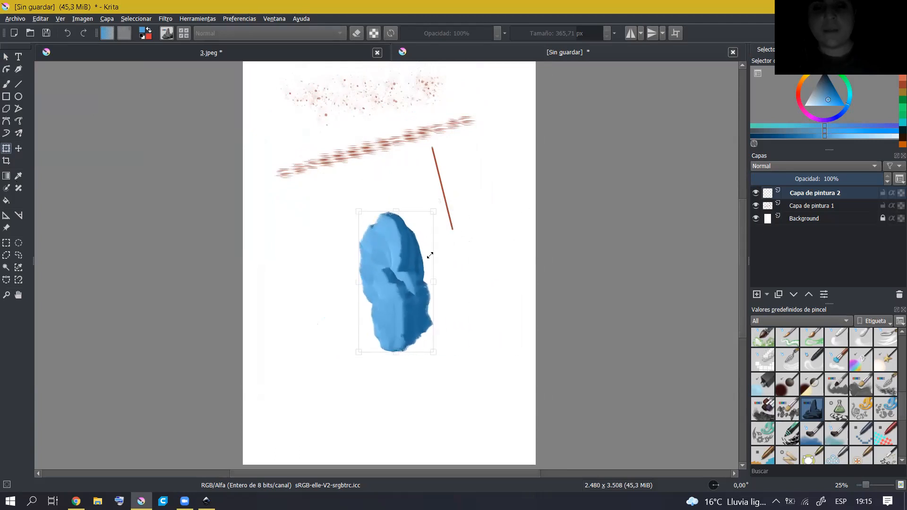
pyautogui.moveTo(448, 201); pyautogui.dragTo(459, 159)
pyautogui.moveTo(390, 230); pyautogui.dragTo(365, 277)
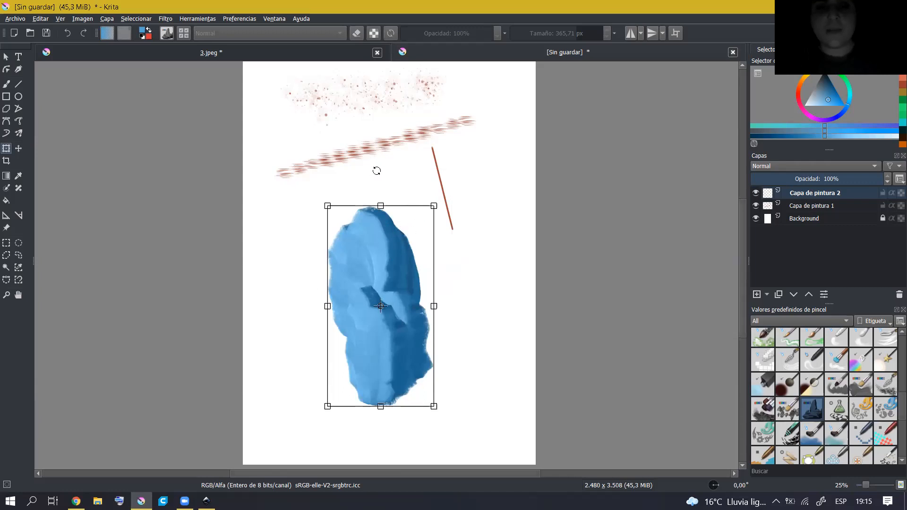
pyautogui.moveTo(396, 179); pyautogui.dragTo(378, 170)
pyautogui.moveTo(439, 221); pyautogui.dragTo(430, 158)
# Move the enlarged blue rock to the page's lower right corner, overhanging its edges, and apply the transformation.
pyautogui.moveTo(380, 212); pyautogui.dragTo(497, 317)
pyautogui.moveTo(500, 299); pyautogui.dragTo(519, 345)
pyautogui.moveTo(518, 281); pyautogui.dragTo(529, 285)
pyautogui.moveTo(525, 359); pyautogui.dragTo(520, 336)
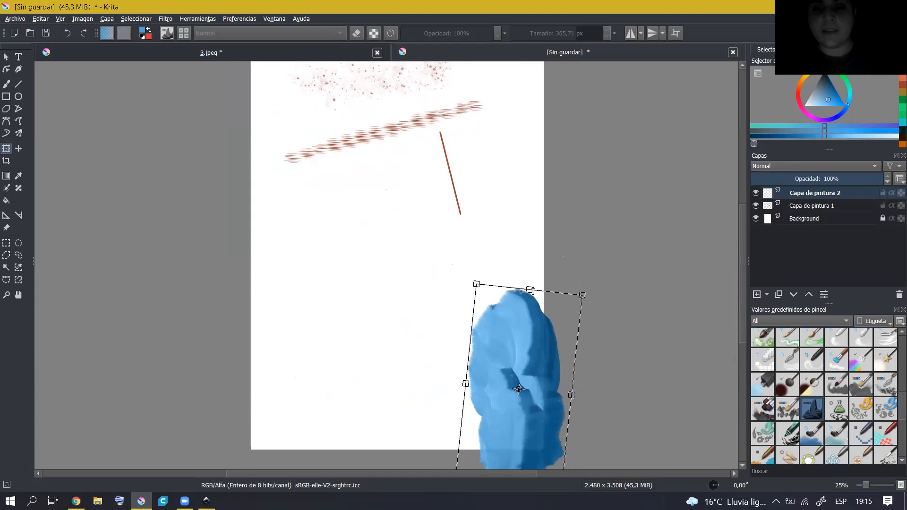
pyautogui.press('Return')
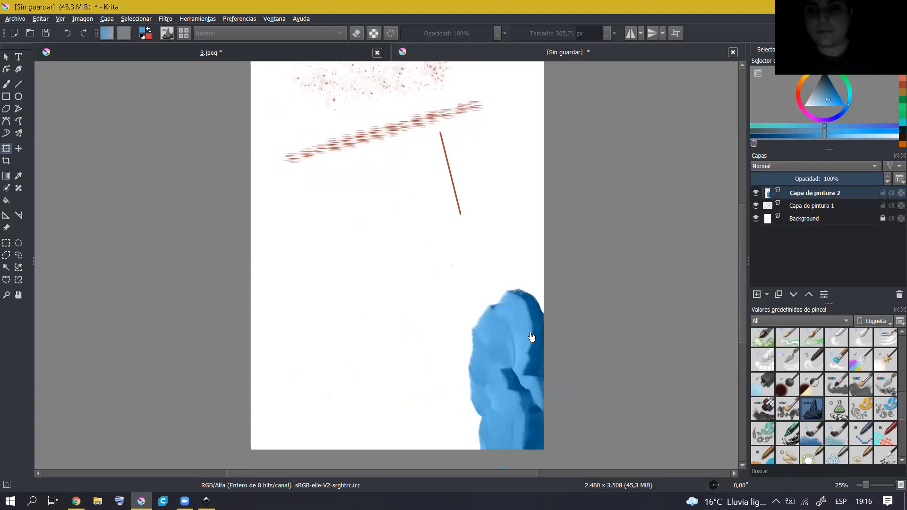
pyautogui.click(519, 333)
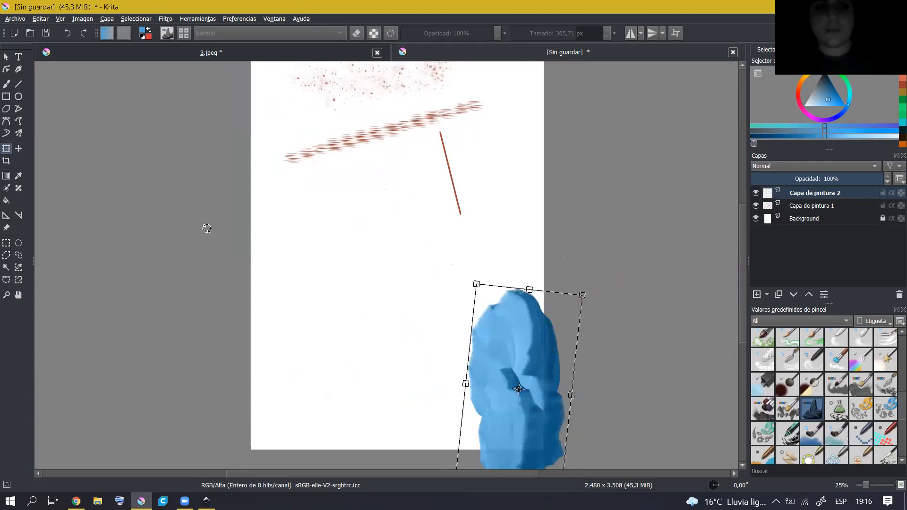
pyautogui.click(5, 57)
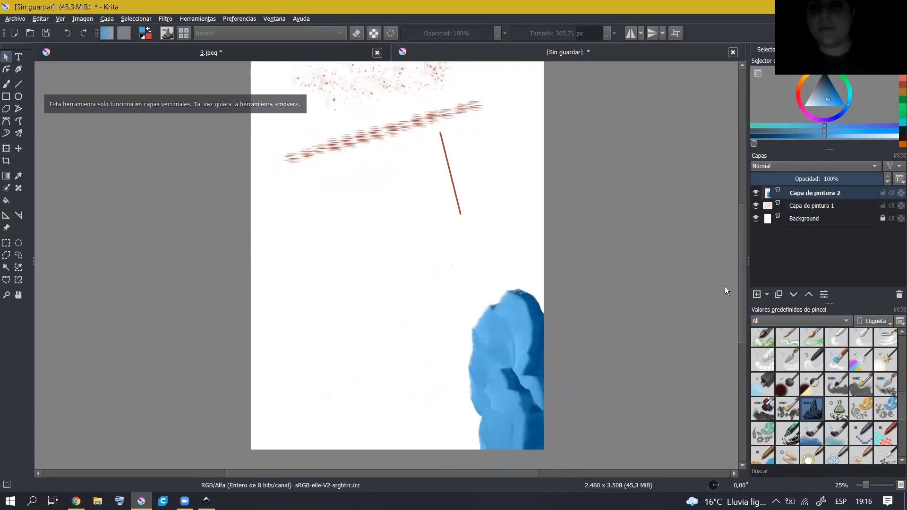
# On a new paint layer above Capa de pintura 2, paint a tall green rock near the page's left edge with the rock brush at 616,91 px.
pyautogui.moveTo(742, 282)
pyautogui.mouseDown()
pyautogui.moveTo(741, 267)
pyautogui.moveTo(738, 288)
pyautogui.moveTo(731, 283)
pyautogui.mouseUp()
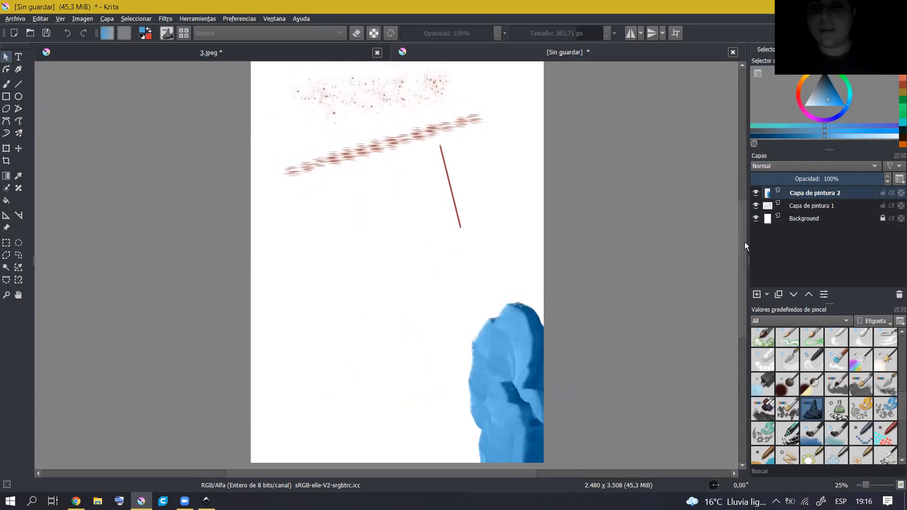
pyautogui.click(7, 84)
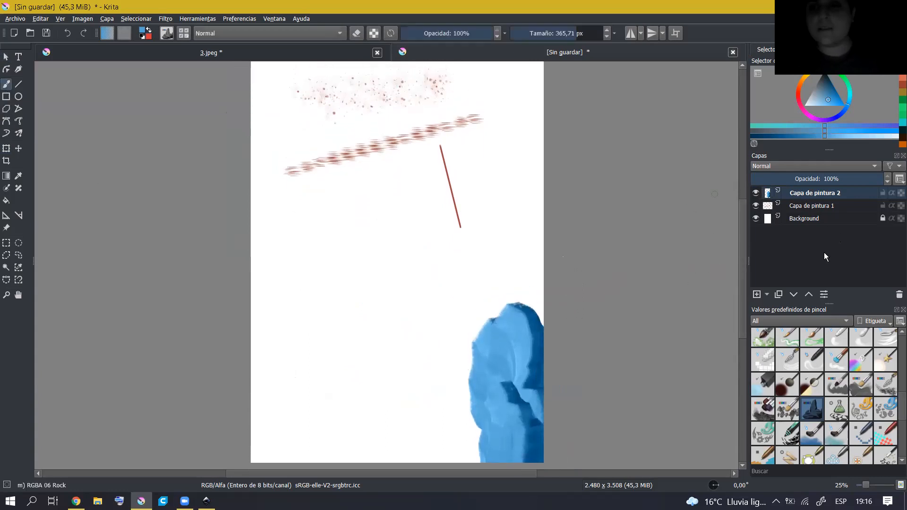
pyautogui.click(757, 294)
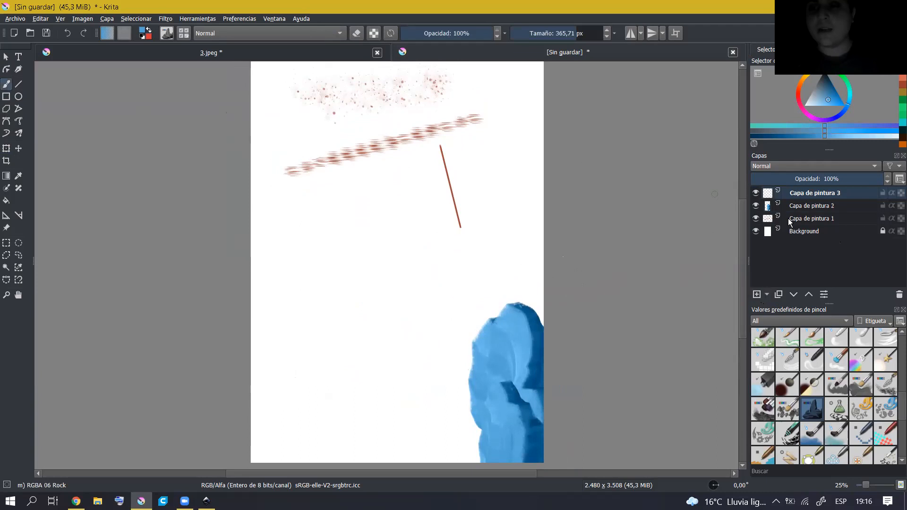
pyautogui.click(846, 83)
pyautogui.click(833, 76)
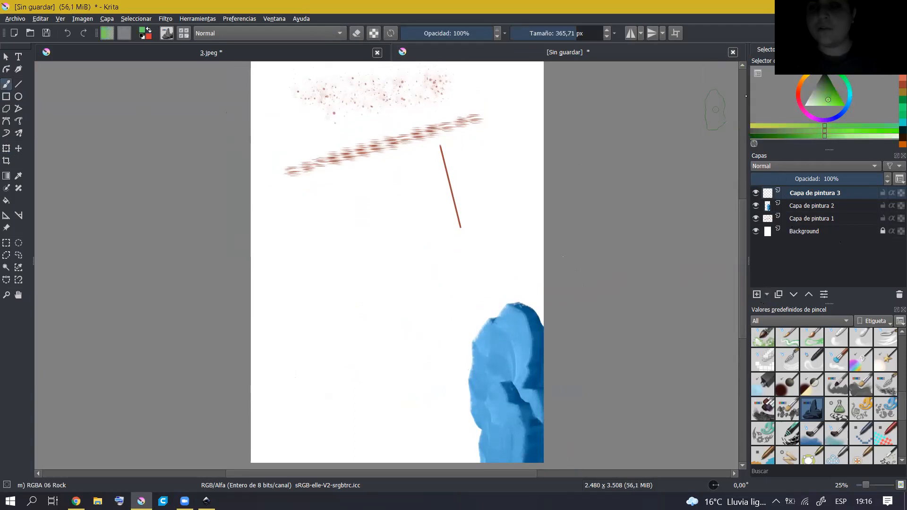
pyautogui.click(586, 33)
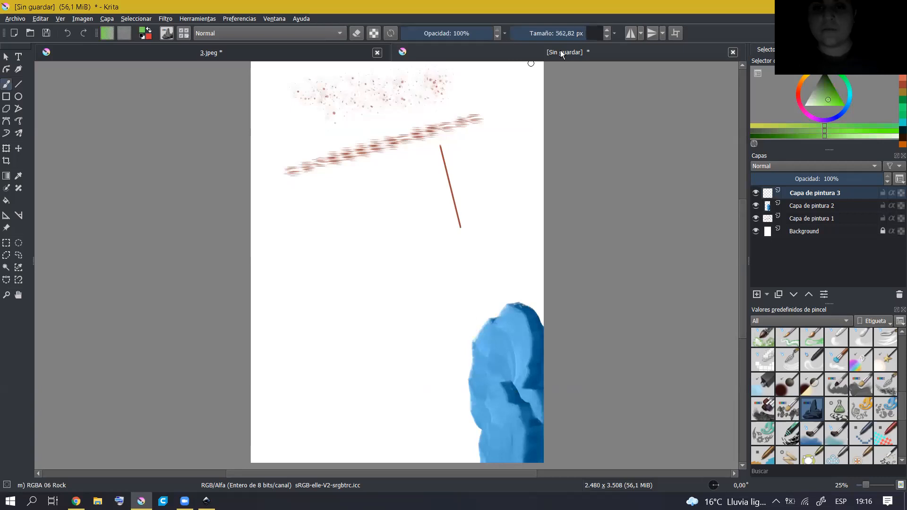
pyautogui.moveTo(299, 325)
pyautogui.mouseDown()
pyautogui.moveTo(309, 281)
pyautogui.moveTo(298, 326)
pyautogui.mouseUp()
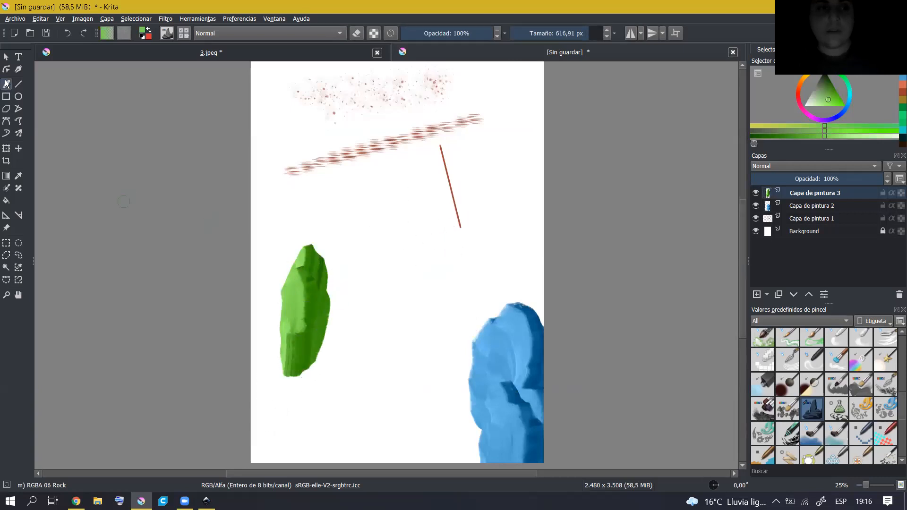
# Enlarge and widen the green rock, place it at the page's bottom edge overlapping the blue rock, and apply the transformation.
pyautogui.click(6, 147)
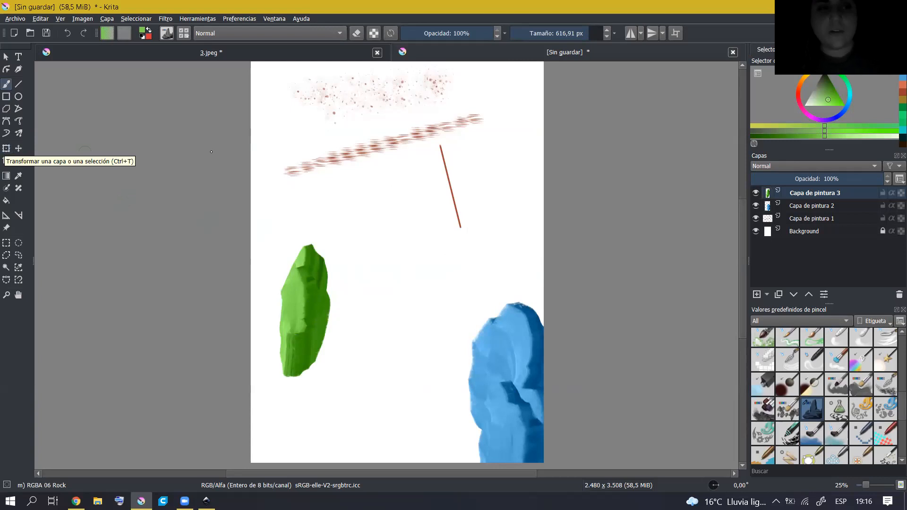
pyautogui.moveTo(315, 272); pyautogui.dragTo(434, 213)
pyautogui.moveTo(390, 274); pyautogui.dragTo(472, 321)
pyautogui.moveTo(449, 289); pyautogui.dragTo(413, 271)
pyautogui.moveTo(458, 366); pyautogui.dragTo(450, 339)
pyautogui.press('Return')
pyautogui.press('Return')
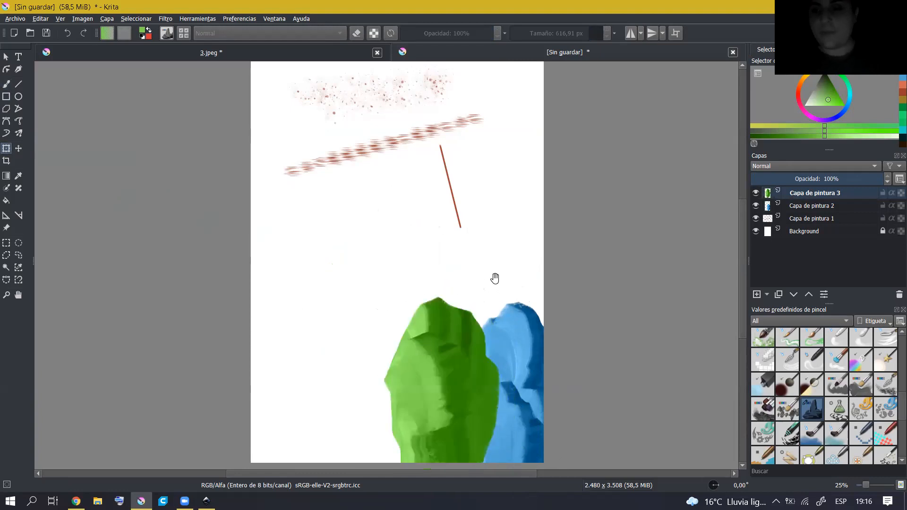
# Try the Basic-6 Details, Ink-7 Brush Rough and Pencil-2 brush presets in turn.
pyautogui.moveTo(513, 265); pyautogui.dragTo(482, 320)
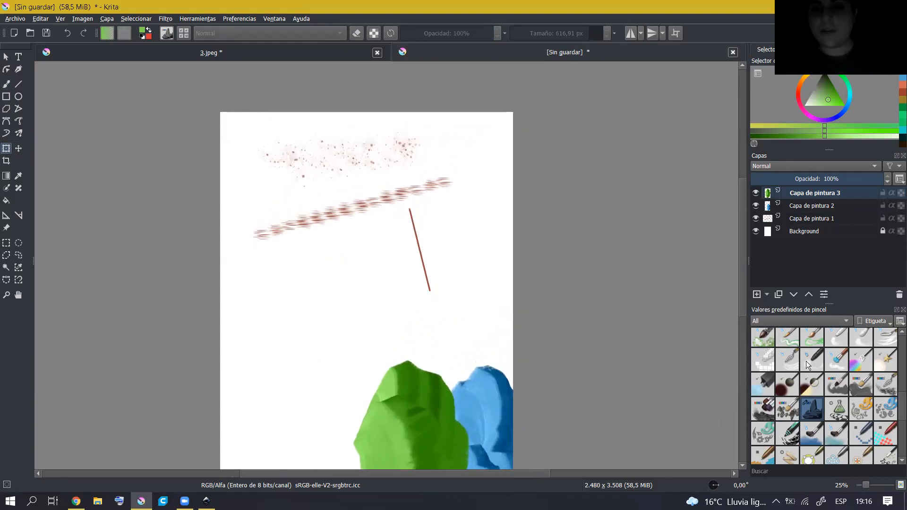
pyautogui.moveTo(897, 399); pyautogui.dragTo(893, 345)
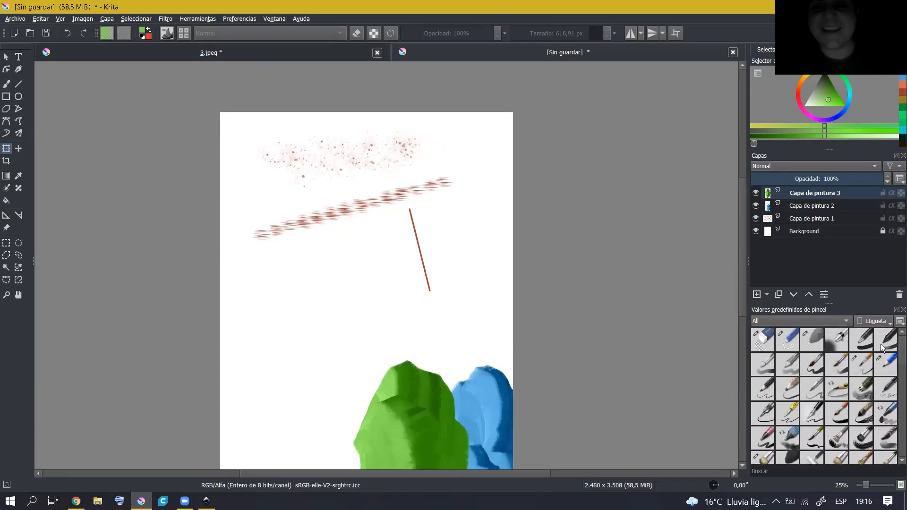
pyautogui.click(861, 362)
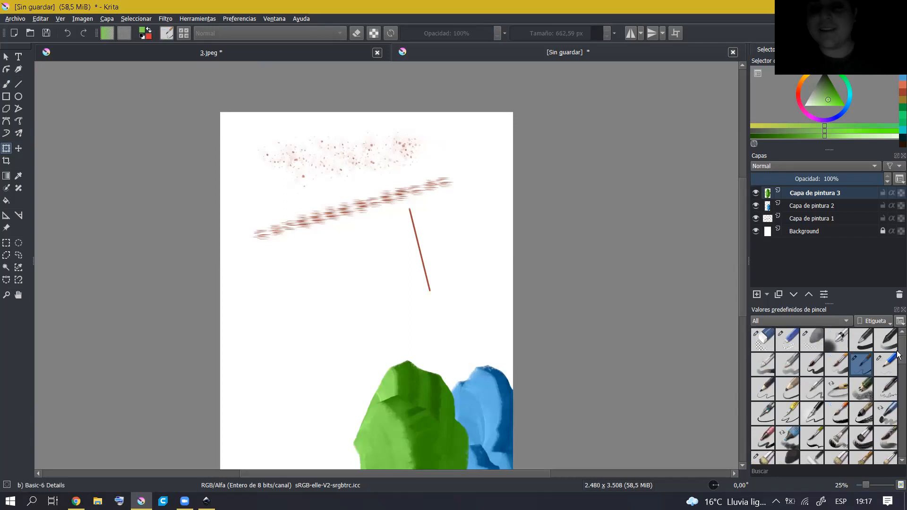
pyautogui.scroll(-1, 898, 356)
pyautogui.scroll(-1, 898, 357)
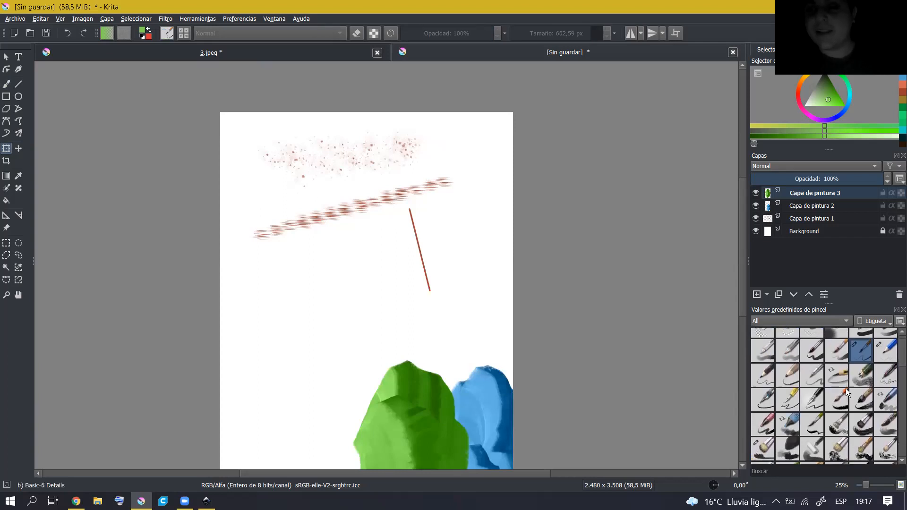
pyautogui.click(837, 398)
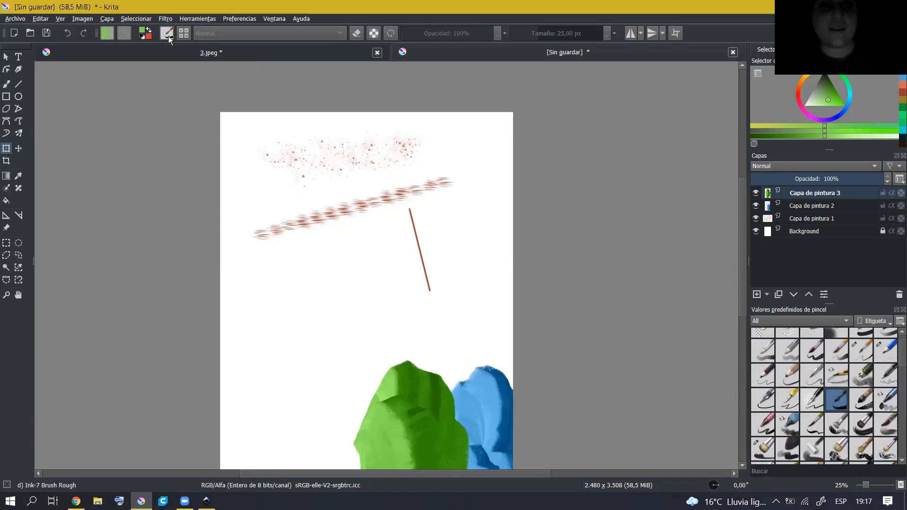
pyautogui.click(762, 375)
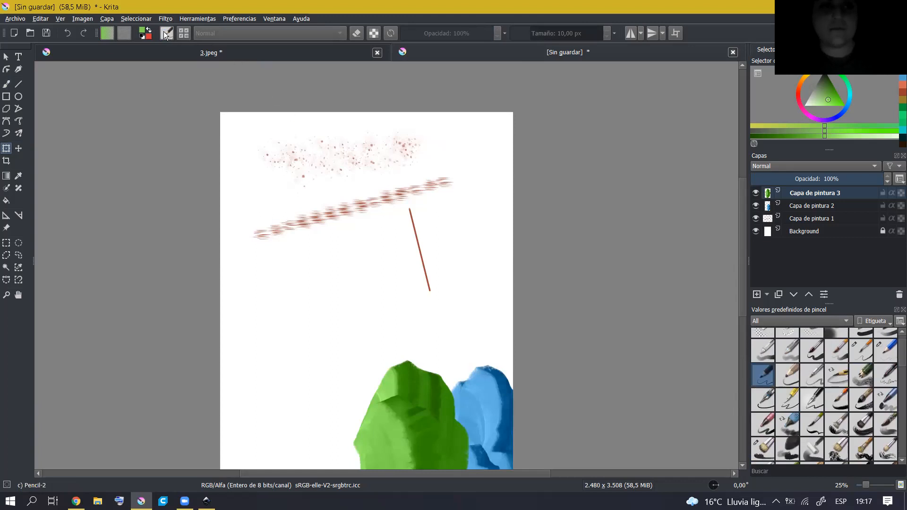
# Choose the Pencil-1 Hard brush preset and bring the window back to its maximized size.
pyautogui.doubleClick(170, 7)
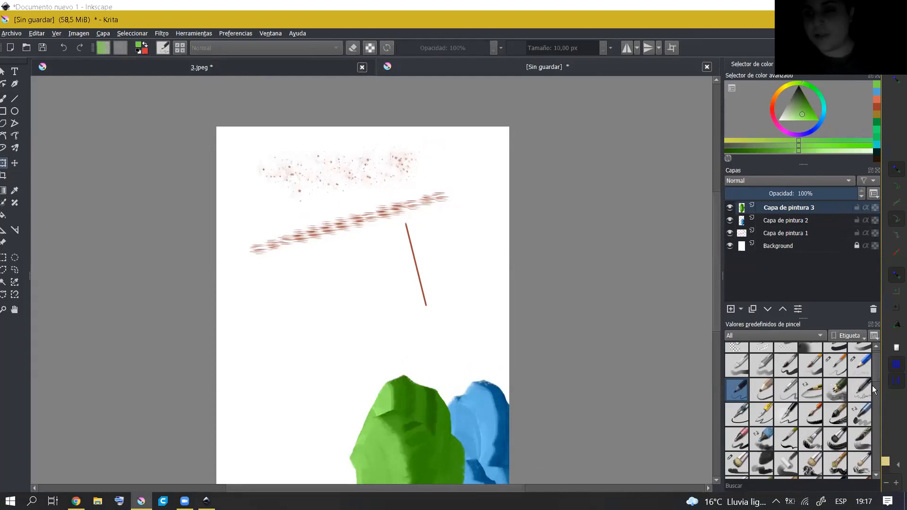
pyautogui.click(869, 364)
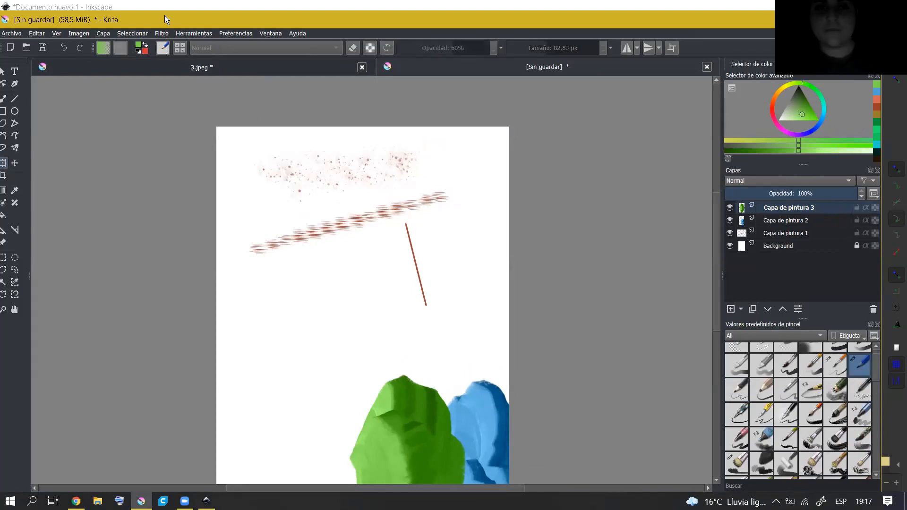
pyautogui.moveTo(202, 31); pyautogui.dragTo(226, 37)
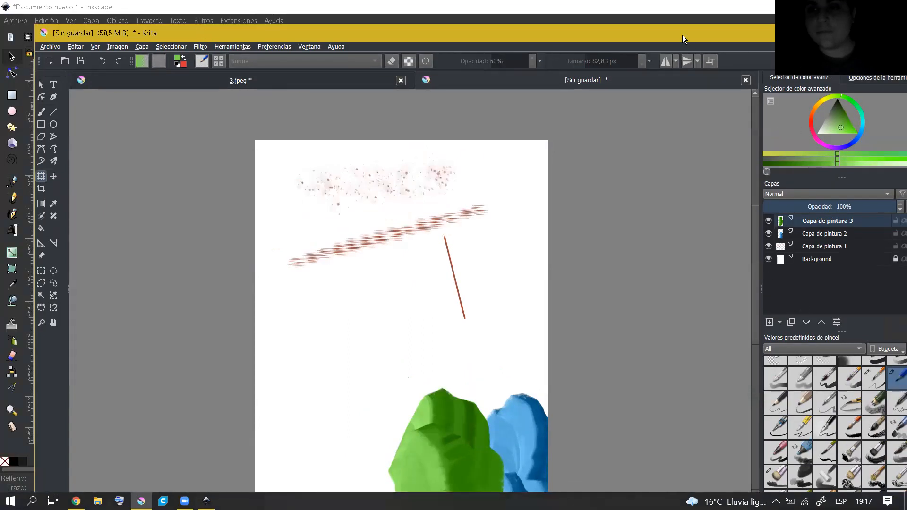
pyautogui.moveTo(682, 35); pyautogui.dragTo(638, 40)
pyautogui.click(843, 38)
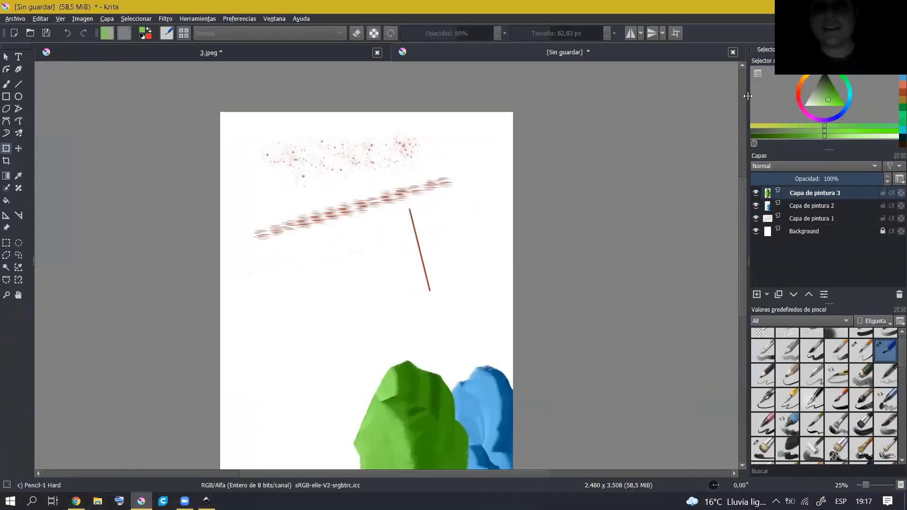
# Activate the freehand brush and review the Pencil-1 Hard settings in the brush editor.
pyautogui.scroll(-2, 897, 353)
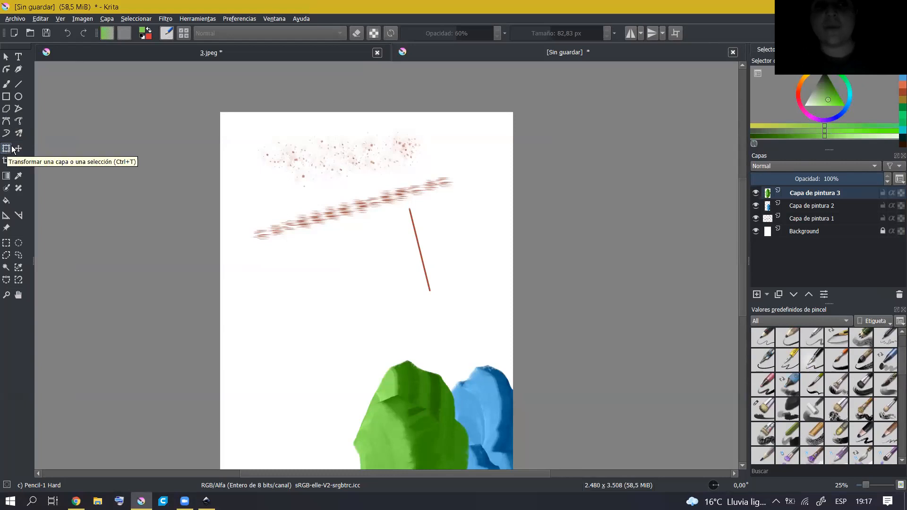
pyautogui.click(6, 87)
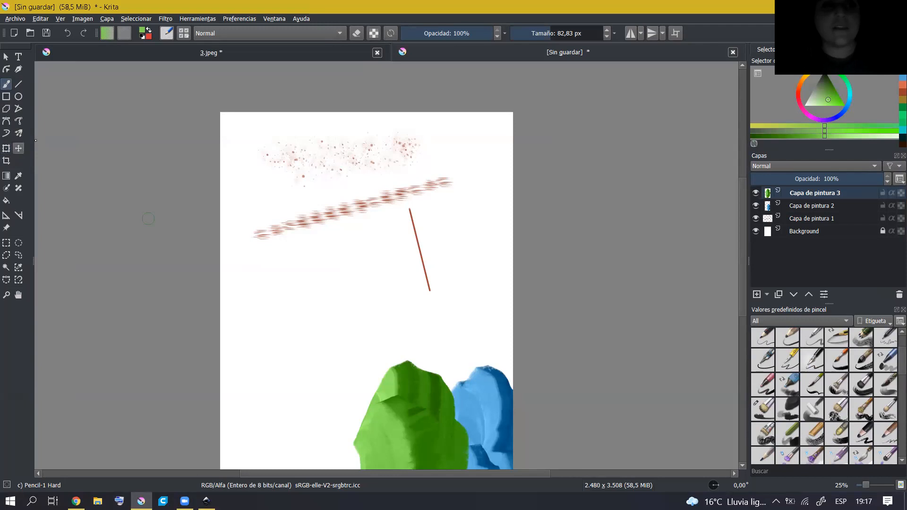
pyautogui.click(24, 83)
pyautogui.click(167, 34)
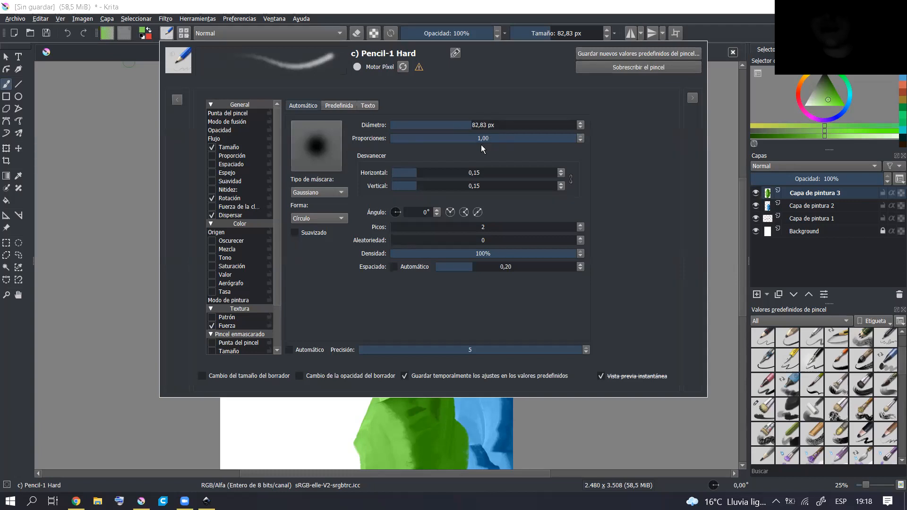
pyautogui.click(722, 325)
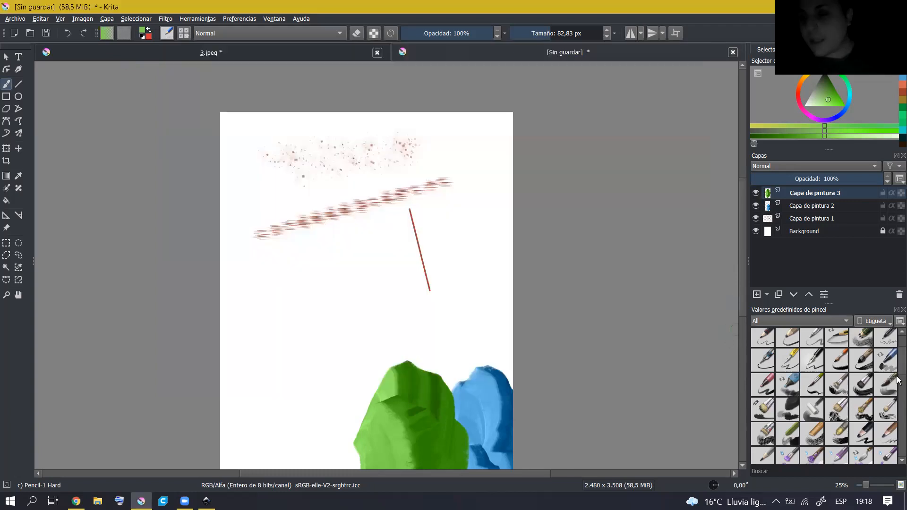
# Choose the Pencil-6 Quick Shade preset and browse the predefined brush tips in its brush editor.
pyautogui.click(863, 339)
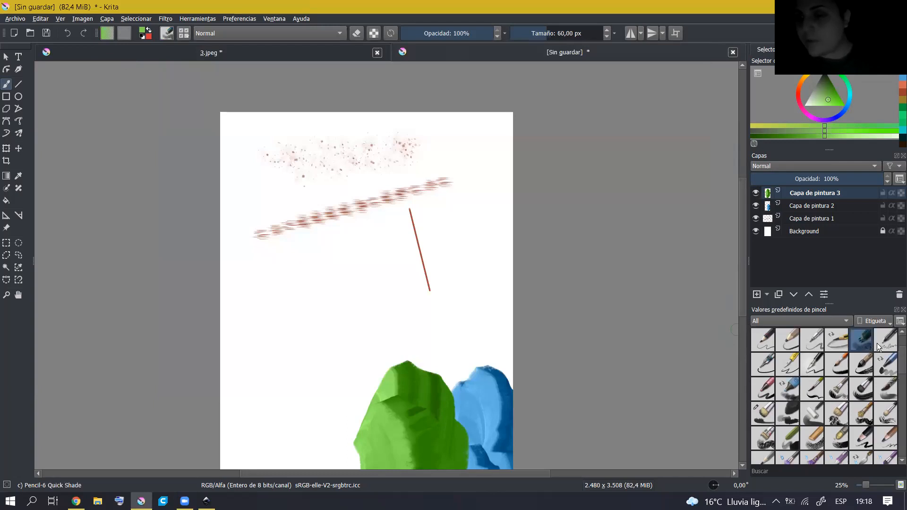
pyautogui.click(171, 33)
pyautogui.moveTo(432, 214); pyautogui.dragTo(429, 163)
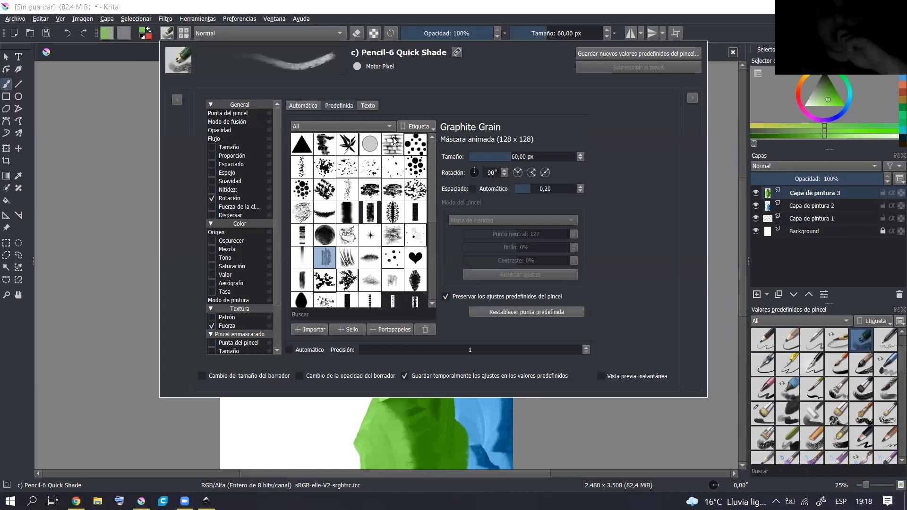
pyautogui.moveTo(424, 149)
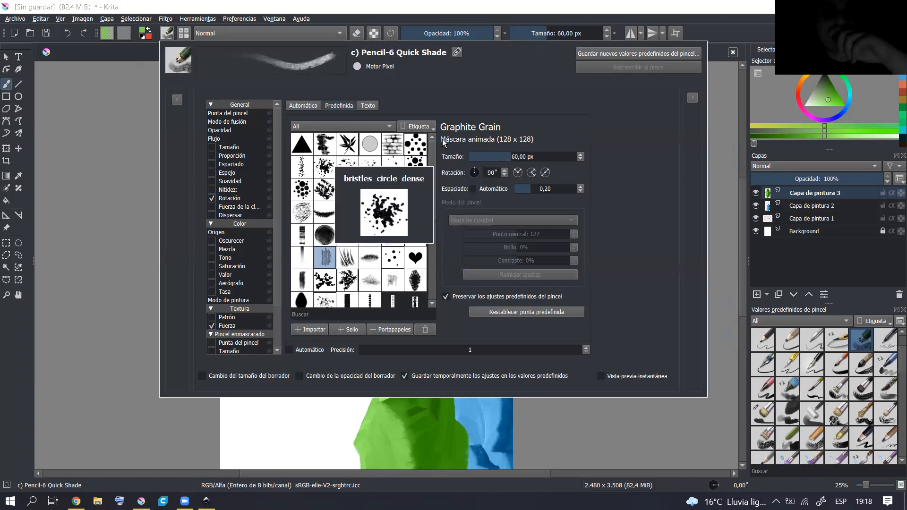
pyautogui.moveTo(433, 157)
pyautogui.mouseDown()
pyautogui.moveTo(430, 247)
pyautogui.moveTo(432, 154)
pyautogui.mouseUp()
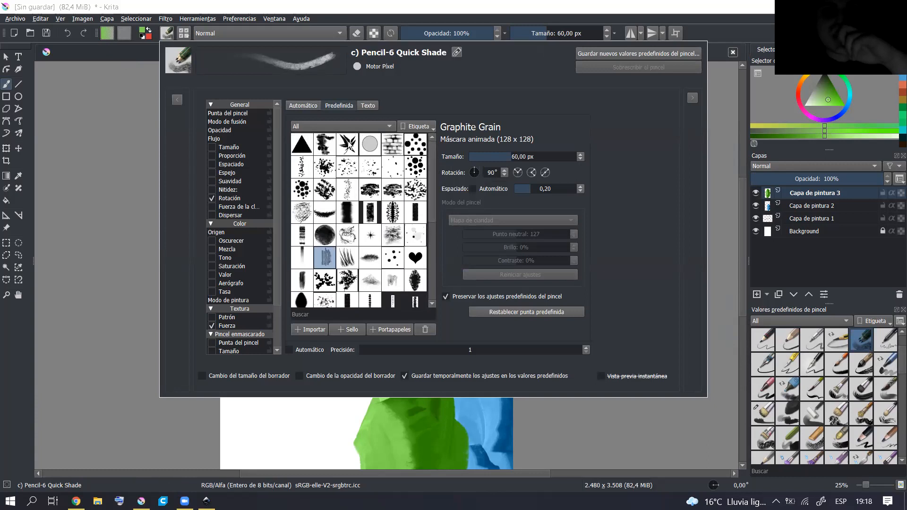
# Choose the bamboo_leaves_random brush tip with a size of 232,65 px and spacing of 1,21, and close the brush editor.
pyautogui.click(348, 145)
pyautogui.moveTo(515, 157)
pyautogui.mouseDown()
pyautogui.moveTo(551, 158)
pyautogui.moveTo(535, 158)
pyautogui.moveTo(525, 189)
pyautogui.moveTo(516, 186)
pyautogui.moveTo(547, 188)
pyautogui.mouseUp()
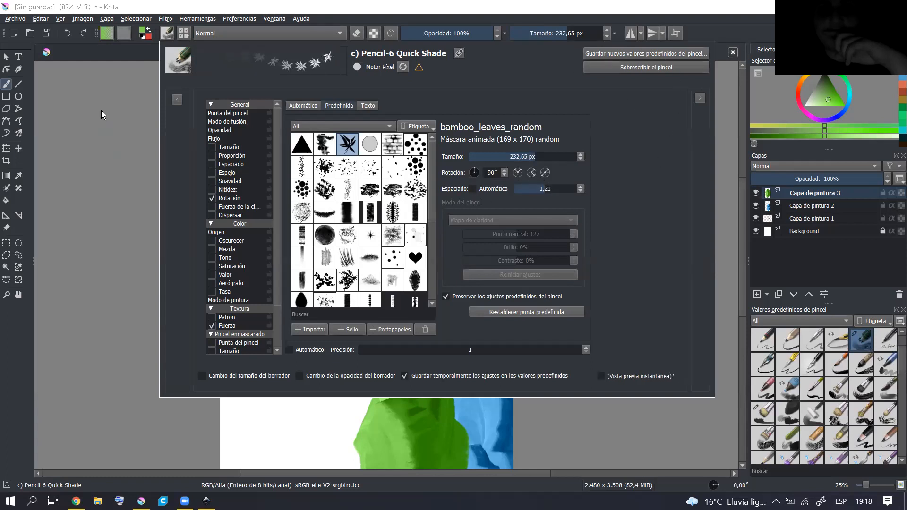
pyautogui.click(102, 115)
# Paint long strokes of scattered green bamboo leaves across the page around the brown marks and over the green rock.
pyautogui.click(307, 241)
pyautogui.moveTo(315, 246)
pyautogui.mouseDown()
pyautogui.moveTo(333, 304)
pyautogui.moveTo(279, 377)
pyautogui.moveTo(291, 416)
pyautogui.moveTo(318, 425)
pyautogui.moveTo(360, 379)
pyautogui.moveTo(381, 310)
pyautogui.moveTo(350, 219)
pyautogui.moveTo(405, 209)
pyautogui.moveTo(423, 300)
pyautogui.moveTo(389, 381)
pyautogui.moveTo(402, 407)
pyautogui.mouseUp()
pyautogui.moveTo(482, 282)
pyautogui.mouseDown()
pyautogui.moveTo(480, 168)
pyautogui.moveTo(428, 260)
pyautogui.moveTo(490, 290)
pyautogui.moveTo(514, 362)
pyautogui.moveTo(510, 402)
pyautogui.mouseUp()
# Examine the scattered bamboo leaves up close and across the whole page, comparing their shapes and separation.
pyautogui.scroll(1, 481, 169)
pyautogui.scroll(2, 412, 180)
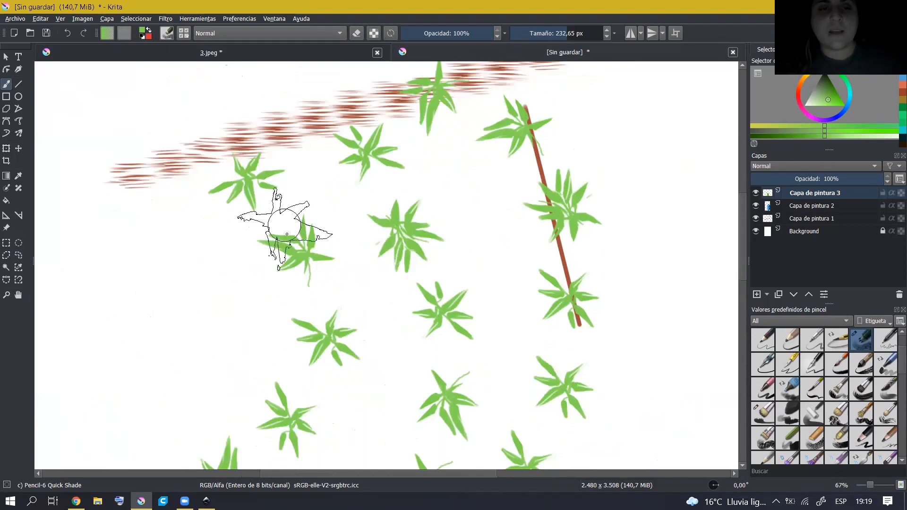
pyautogui.moveTo(393, 264); pyautogui.dragTo(333, 222)
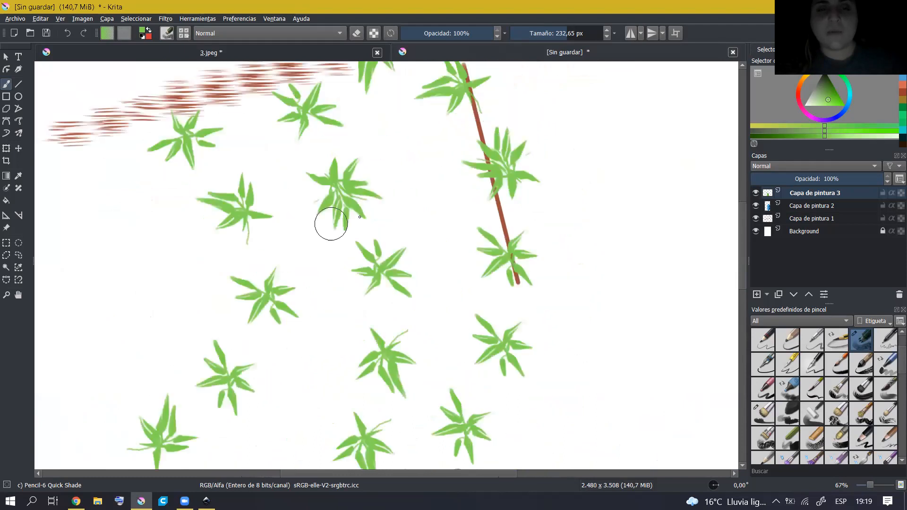
pyautogui.scroll(-5, 361, 208)
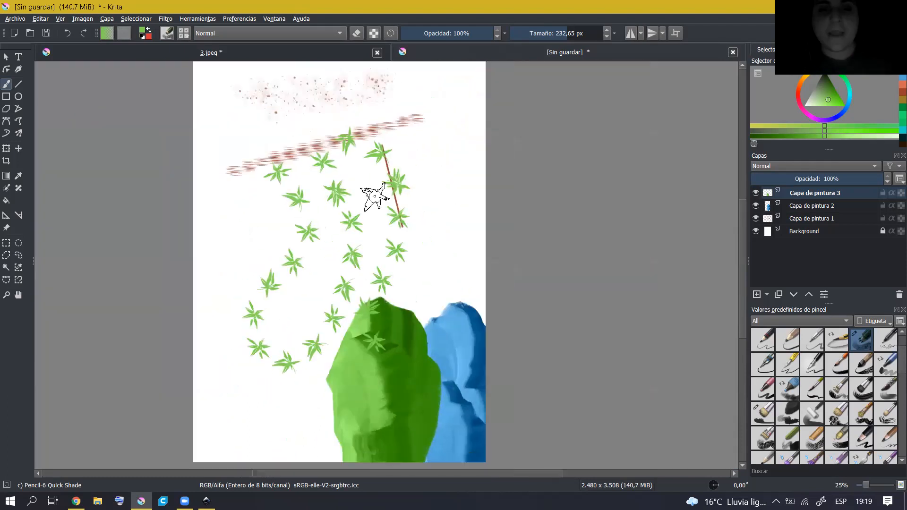
pyautogui.scroll(2, 374, 196)
pyautogui.moveTo(373, 237); pyautogui.dragTo(375, 240)
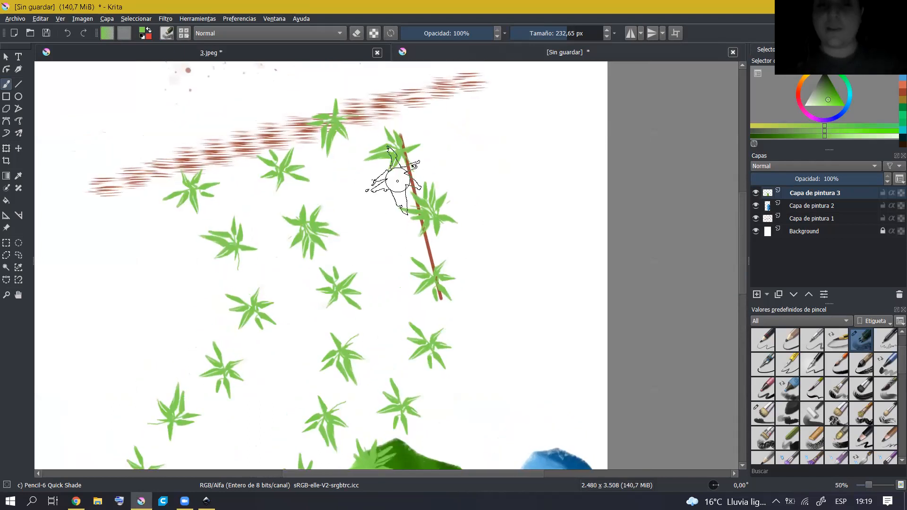
pyautogui.moveTo(418, 184)
pyautogui.mouseDown()
pyautogui.moveTo(498, 146)
pyautogui.moveTo(492, 142)
pyautogui.moveTo(495, 180)
pyautogui.mouseUp()
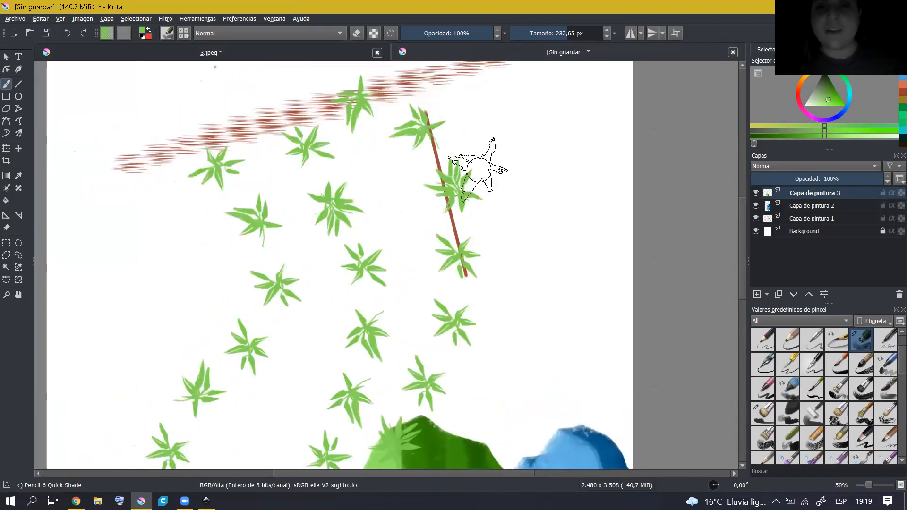
pyautogui.moveTo(537, 299); pyautogui.dragTo(521, 233)
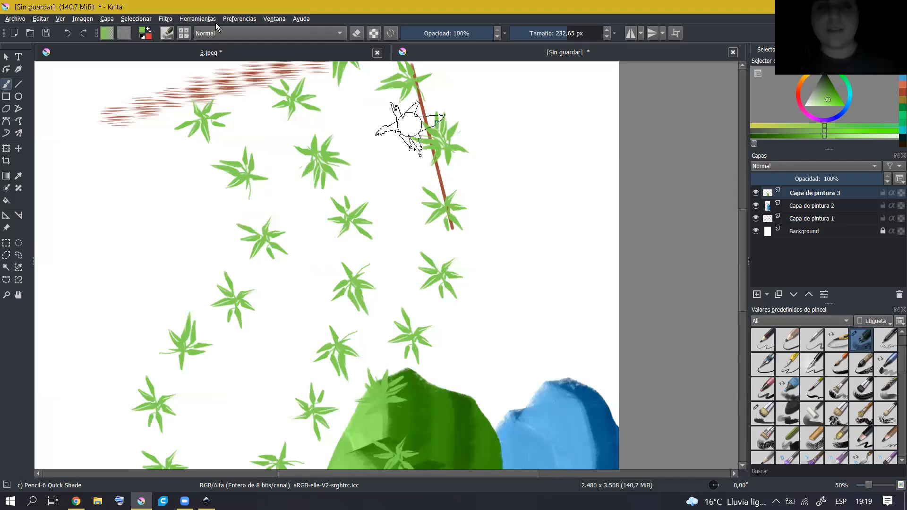
# Reduce the leaf brush tip's spacing to 0,08 and paint a continuous furry green stroke down to the rocks.
pyautogui.click(165, 34)
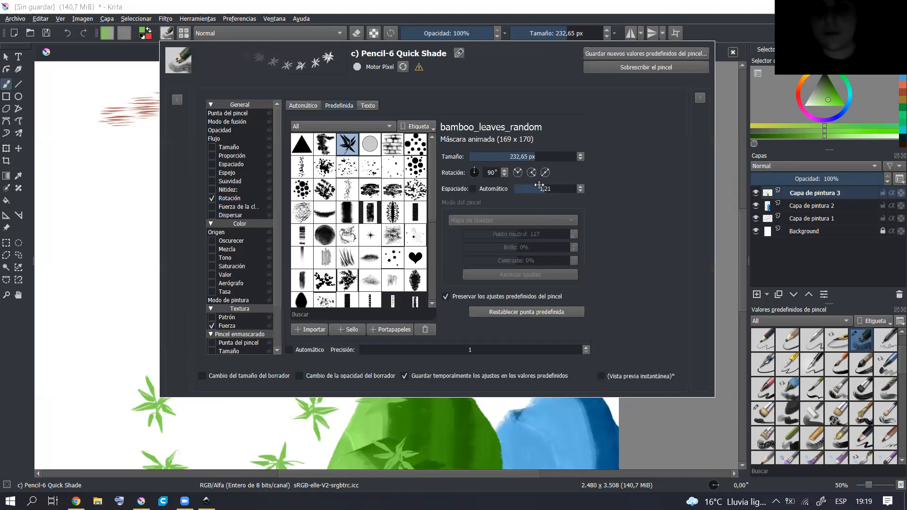
pyautogui.moveTo(542, 188); pyautogui.dragTo(523, 189)
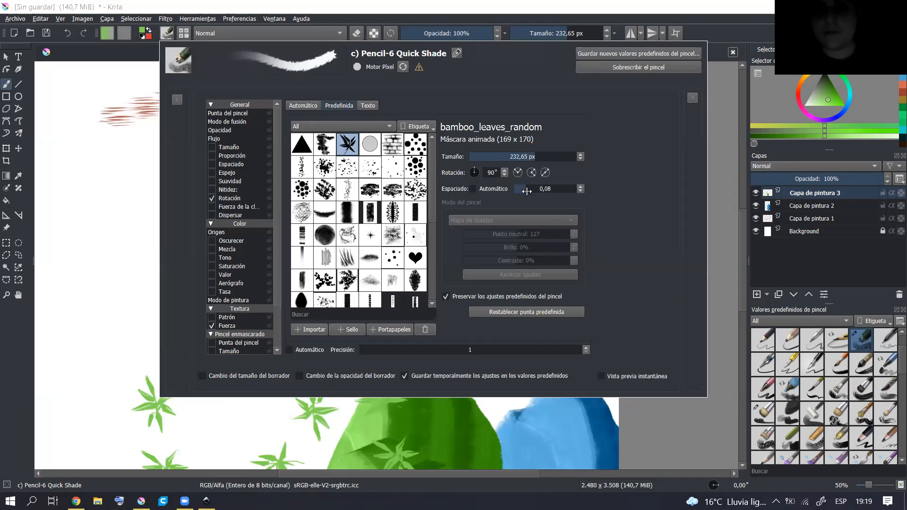
pyautogui.click(121, 146)
pyautogui.moveTo(503, 206)
pyautogui.mouseDown()
pyautogui.moveTo(475, 120)
pyautogui.moveTo(517, 189)
pyautogui.moveTo(492, 291)
pyautogui.moveTo(504, 319)
pyautogui.moveTo(537, 308)
pyautogui.moveTo(543, 332)
pyautogui.mouseUp()
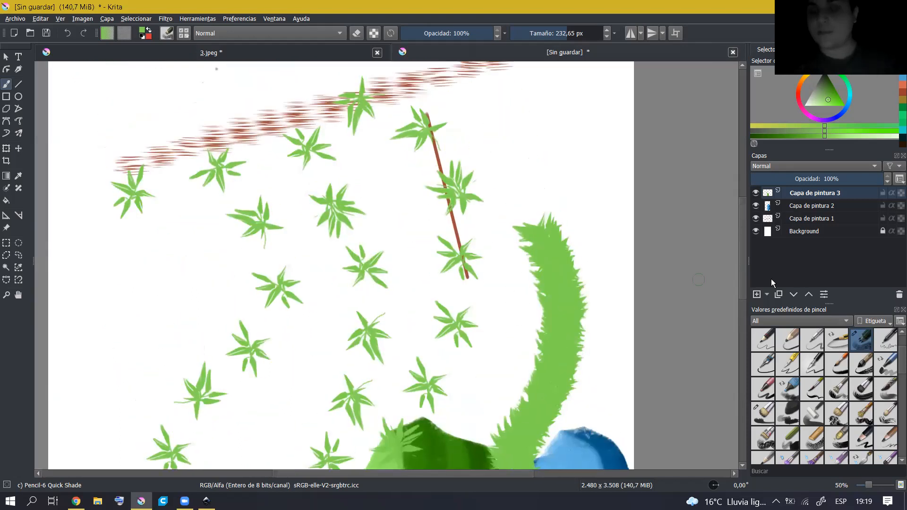
# Delete the layers Capa de pintura 3 and Capa de pintura 2, and clear the contents of Capa de pintura 1.
pyautogui.click(899, 295)
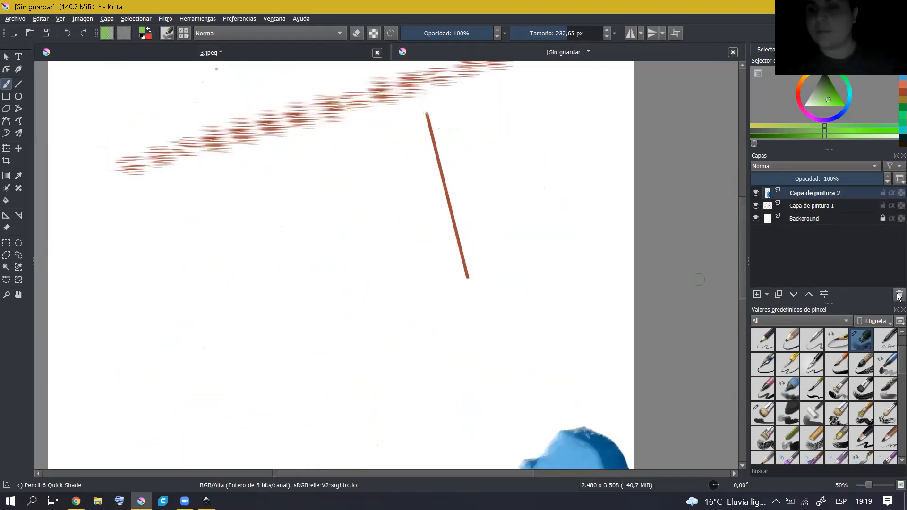
pyautogui.click(899, 295)
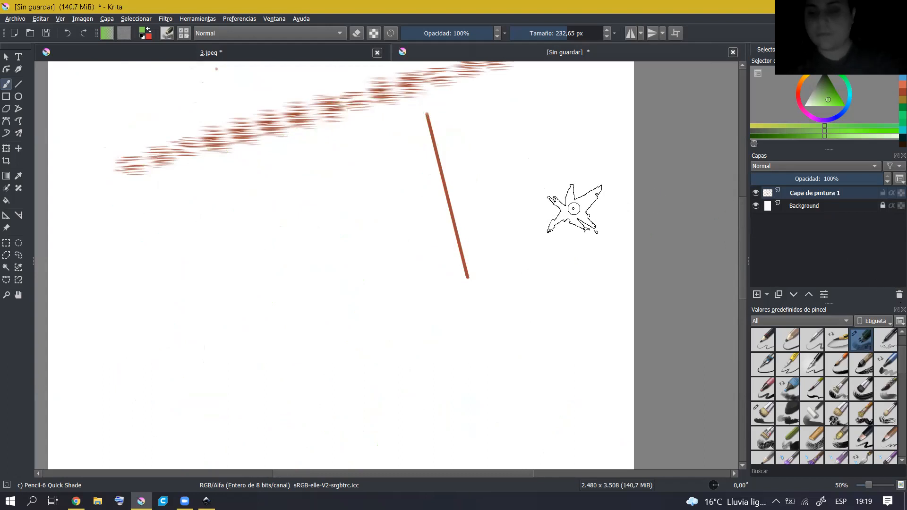
pyautogui.press('Delete')
pyautogui.scroll(-2, 406, 121)
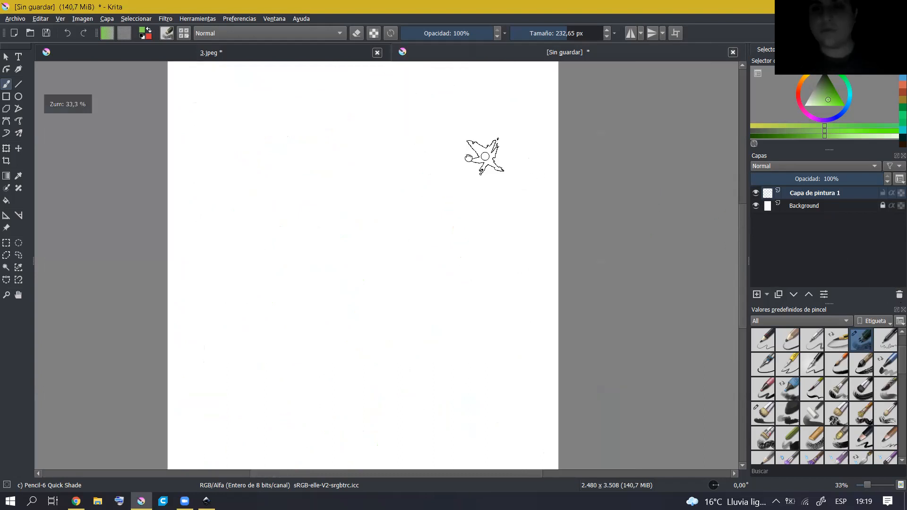
# Choose yellow as the painting colour and paint a furry oval ring in the middle of the blank page.
pyautogui.click(813, 75)
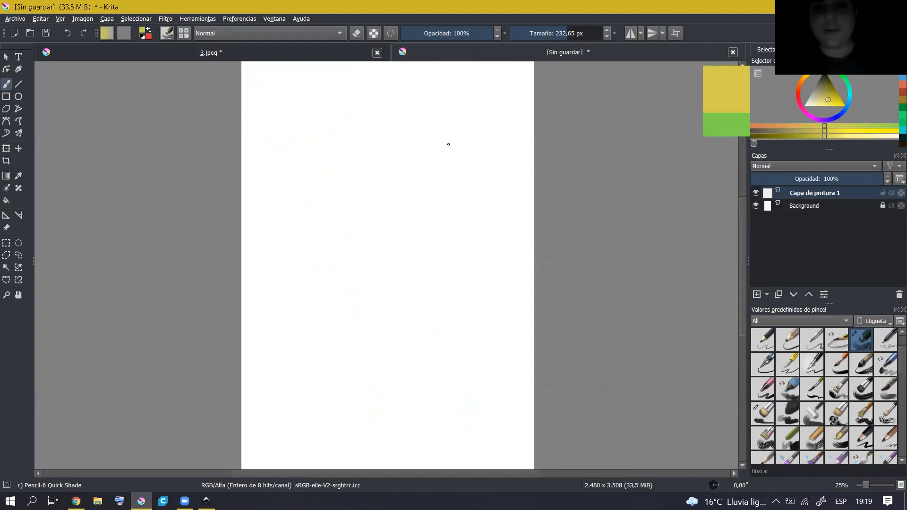
pyautogui.moveTo(446, 142)
pyautogui.mouseDown()
pyautogui.moveTo(437, 183)
pyautogui.moveTo(442, 166)
pyautogui.moveTo(435, 184)
pyautogui.moveTo(418, 178)
pyautogui.mouseUp()
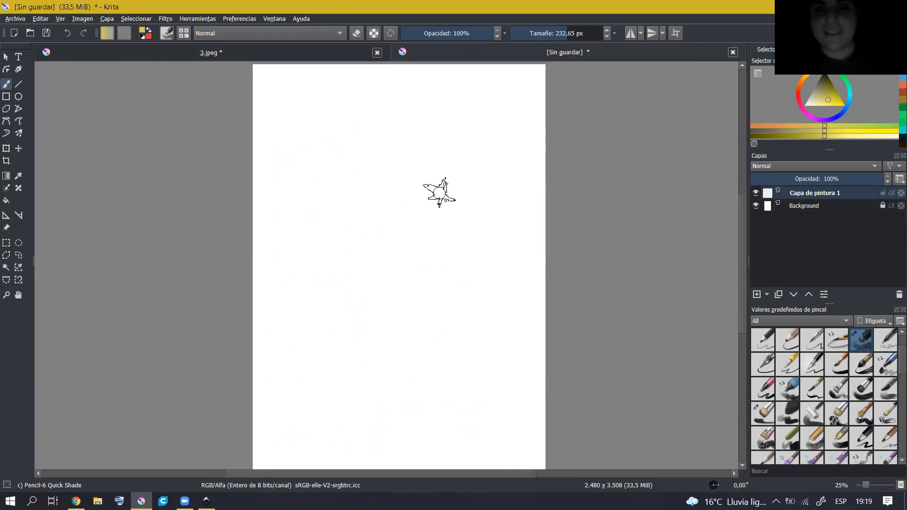
pyautogui.moveTo(449, 203)
pyautogui.mouseDown()
pyautogui.moveTo(460, 247)
pyautogui.moveTo(457, 290)
pyautogui.moveTo(415, 324)
pyautogui.moveTo(359, 328)
pyautogui.moveTo(338, 308)
pyautogui.moveTo(341, 223)
pyautogui.moveTo(355, 196)
pyautogui.moveTo(399, 176)
pyautogui.moveTo(425, 178)
pyautogui.mouseUp()
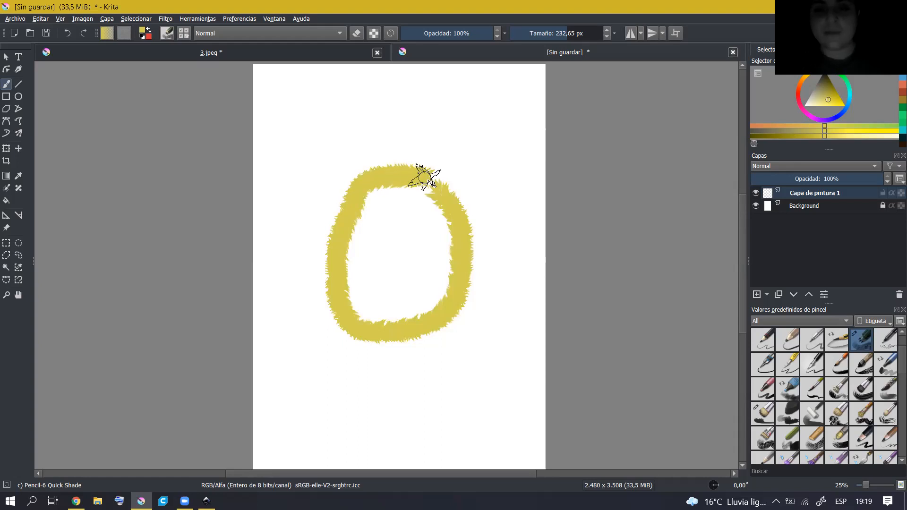
# Thicken the furry yellow ring and extend it with two arm-like lobes and two large leg-like lobes.
pyautogui.moveTo(443, 209)
pyautogui.mouseDown()
pyautogui.moveTo(449, 260)
pyautogui.moveTo(436, 297)
pyautogui.moveTo(410, 320)
pyautogui.moveTo(381, 326)
pyautogui.moveTo(350, 294)
pyautogui.moveTo(354, 241)
pyautogui.moveTo(374, 198)
pyautogui.moveTo(404, 189)
pyautogui.moveTo(428, 200)
pyautogui.moveTo(430, 303)
pyautogui.moveTo(374, 315)
pyautogui.moveTo(372, 220)
pyautogui.moveTo(396, 196)
pyautogui.moveTo(441, 234)
pyautogui.moveTo(443, 272)
pyautogui.moveTo(417, 300)
pyautogui.moveTo(392, 302)
pyautogui.moveTo(374, 293)
pyautogui.moveTo(363, 272)
pyautogui.moveTo(382, 298)
pyautogui.moveTo(366, 280)
pyautogui.moveTo(386, 254)
pyautogui.moveTo(396, 311)
pyautogui.mouseUp()
pyautogui.scroll(1, 477, 208)
pyautogui.moveTo(454, 177)
pyautogui.mouseDown()
pyautogui.moveTo(501, 196)
pyautogui.moveTo(529, 237)
pyautogui.moveTo(507, 249)
pyautogui.moveTo(443, 212)
pyautogui.moveTo(450, 177)
pyautogui.moveTo(517, 237)
pyautogui.moveTo(506, 251)
pyautogui.moveTo(450, 192)
pyautogui.moveTo(333, 188)
pyautogui.moveTo(305, 178)
pyautogui.moveTo(221, 231)
pyautogui.moveTo(218, 274)
pyautogui.moveTo(244, 280)
pyautogui.moveTo(309, 232)
pyautogui.moveTo(318, 211)
pyautogui.moveTo(288, 190)
pyautogui.moveTo(261, 209)
pyautogui.moveTo(230, 257)
pyautogui.moveTo(237, 266)
pyautogui.moveTo(290, 199)
pyautogui.moveTo(305, 196)
pyautogui.moveTo(229, 269)
pyautogui.mouseUp()
pyautogui.scroll(-3, 310, 263)
pyautogui.moveTo(314, 269)
pyautogui.mouseDown()
pyautogui.moveTo(268, 301)
pyautogui.moveTo(245, 331)
pyautogui.moveTo(232, 379)
pyautogui.moveTo(243, 410)
pyautogui.moveTo(294, 431)
pyautogui.moveTo(327, 412)
pyautogui.moveTo(348, 362)
pyautogui.moveTo(348, 293)
pyautogui.moveTo(324, 289)
pyautogui.moveTo(253, 334)
pyautogui.moveTo(230, 393)
pyautogui.moveTo(270, 425)
pyautogui.moveTo(317, 402)
pyautogui.moveTo(332, 293)
pyautogui.moveTo(328, 319)
pyautogui.moveTo(263, 342)
pyautogui.moveTo(248, 385)
pyautogui.moveTo(263, 403)
pyautogui.moveTo(292, 386)
pyautogui.moveTo(309, 307)
pyautogui.moveTo(294, 307)
pyautogui.moveTo(243, 393)
pyautogui.moveTo(278, 407)
pyautogui.moveTo(284, 337)
pyautogui.moveTo(258, 394)
pyautogui.moveTo(316, 376)
pyautogui.moveTo(340, 316)
pyautogui.moveTo(252, 392)
pyautogui.moveTo(340, 341)
pyautogui.moveTo(376, 296)
pyautogui.moveTo(415, 272)
pyautogui.moveTo(409, 289)
pyautogui.moveTo(467, 400)
pyautogui.moveTo(483, 416)
pyautogui.moveTo(513, 396)
pyautogui.moveTo(543, 361)
pyautogui.moveTo(559, 305)
pyautogui.moveTo(531, 255)
pyautogui.moveTo(471, 243)
pyautogui.moveTo(399, 265)
pyautogui.moveTo(390, 316)
pyautogui.moveTo(432, 391)
pyautogui.moveTo(470, 428)
pyautogui.moveTo(501, 408)
pyautogui.moveTo(540, 301)
pyautogui.moveTo(538, 278)
pyautogui.moveTo(466, 257)
pyautogui.moveTo(434, 266)
pyautogui.moveTo(399, 326)
pyautogui.moveTo(463, 397)
pyautogui.moveTo(480, 396)
pyautogui.moveTo(506, 355)
pyautogui.moveTo(526, 284)
pyautogui.moveTo(441, 266)
pyautogui.moveTo(418, 283)
pyautogui.moveTo(453, 363)
pyautogui.moveTo(509, 335)
pyautogui.moveTo(480, 275)
pyautogui.moveTo(455, 332)
pyautogui.moveTo(478, 304)
pyautogui.moveTo(454, 310)
pyautogui.moveTo(477, 360)
pyautogui.moveTo(493, 292)
pyautogui.mouseUp()
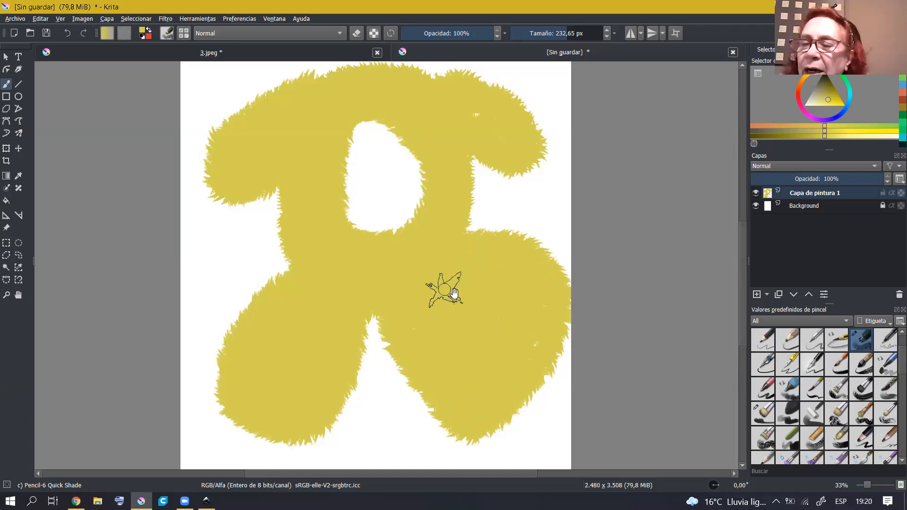
# Sample white from the page and paint it over the figure's outer edges to trim the legs and left arm.
pyautogui.scroll(1, 453, 305)
pyautogui.keyDown('ctrl'); pyautogui.click(538, 209); pyautogui.keyUp('ctrl')
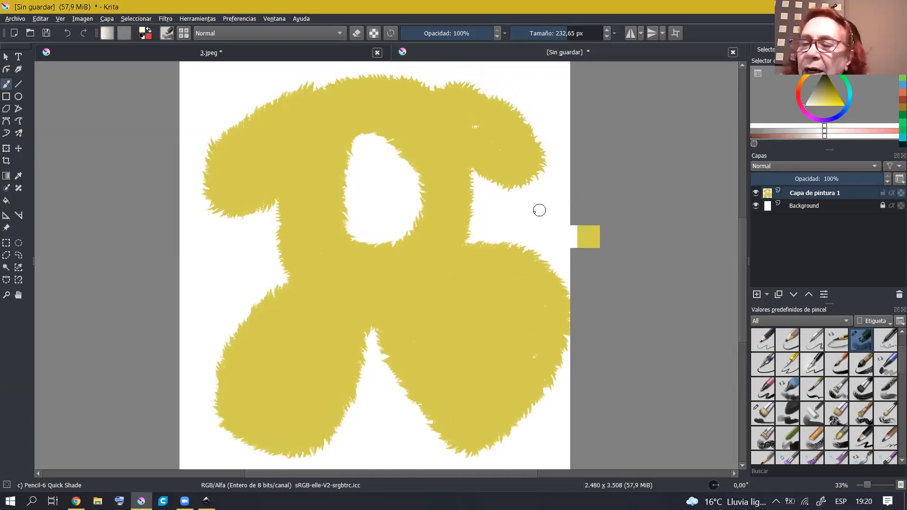
pyautogui.moveTo(481, 237)
pyautogui.mouseDown()
pyautogui.moveTo(537, 261)
pyautogui.moveTo(565, 294)
pyautogui.mouseUp()
pyautogui.moveTo(488, 245)
pyautogui.mouseDown()
pyautogui.moveTo(550, 303)
pyautogui.moveTo(562, 370)
pyautogui.moveTo(535, 405)
pyautogui.moveTo(468, 439)
pyautogui.moveTo(424, 441)
pyautogui.moveTo(396, 423)
pyautogui.moveTo(451, 456)
pyautogui.moveTo(497, 453)
pyautogui.moveTo(521, 425)
pyautogui.moveTo(357, 416)
pyautogui.moveTo(367, 361)
pyautogui.moveTo(350, 424)
pyautogui.moveTo(326, 451)
pyautogui.moveTo(257, 314)
pyautogui.moveTo(275, 262)
pyautogui.moveTo(267, 202)
pyautogui.moveTo(271, 228)
pyautogui.moveTo(260, 210)
pyautogui.moveTo(221, 226)
pyautogui.moveTo(188, 202)
pyautogui.mouseUp()
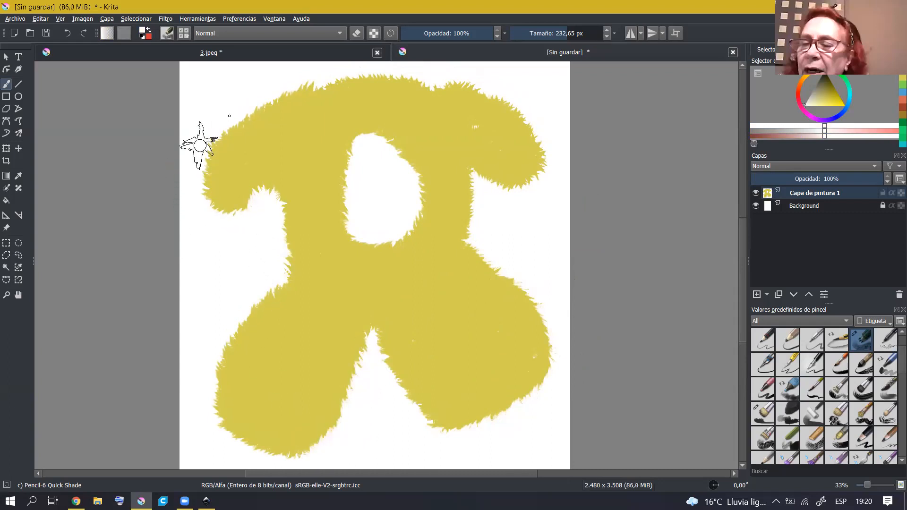
# Activate the Select Shapes tool and examine the furry yellow figure's edges up close and as a whole.
pyautogui.scroll(2, 284, 192)
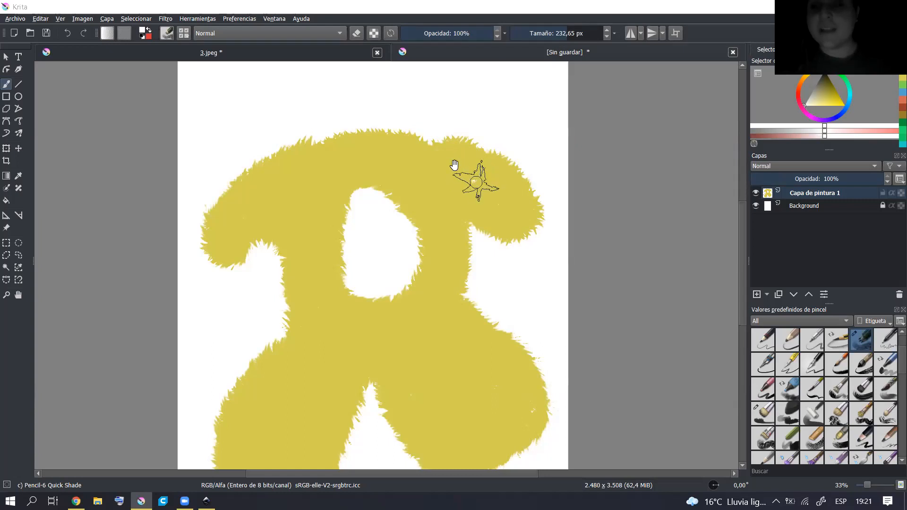
pyautogui.moveTo(459, 176)
pyautogui.mouseDown()
pyautogui.moveTo(452, 181)
pyautogui.moveTo(450, 160)
pyautogui.mouseUp()
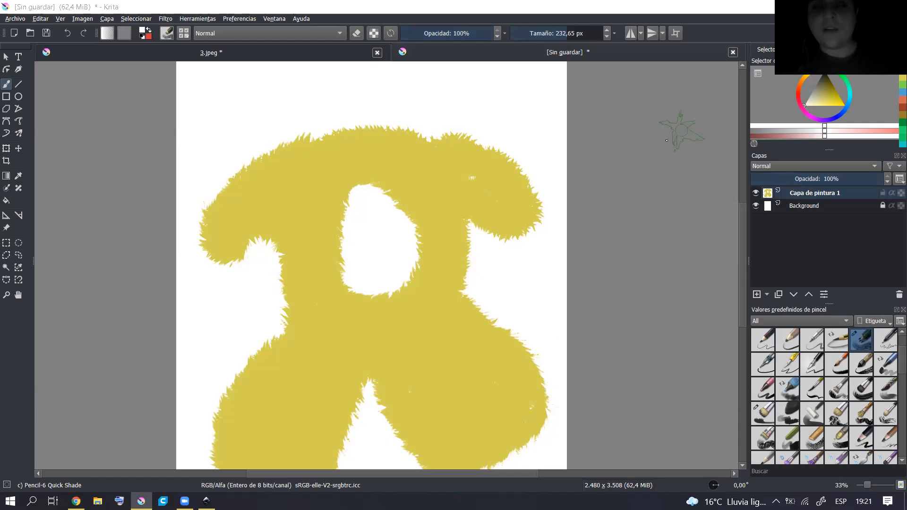
pyautogui.click(6, 56)
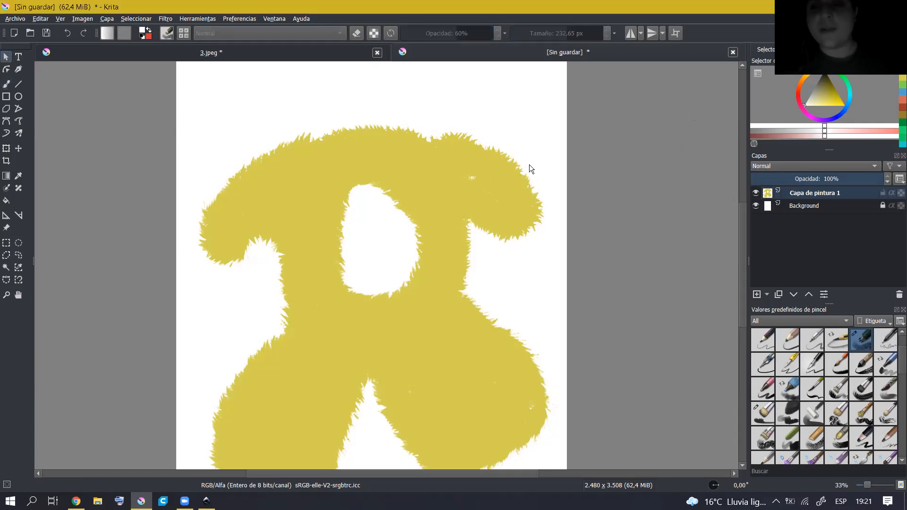
pyautogui.scroll(-2, 496, 225)
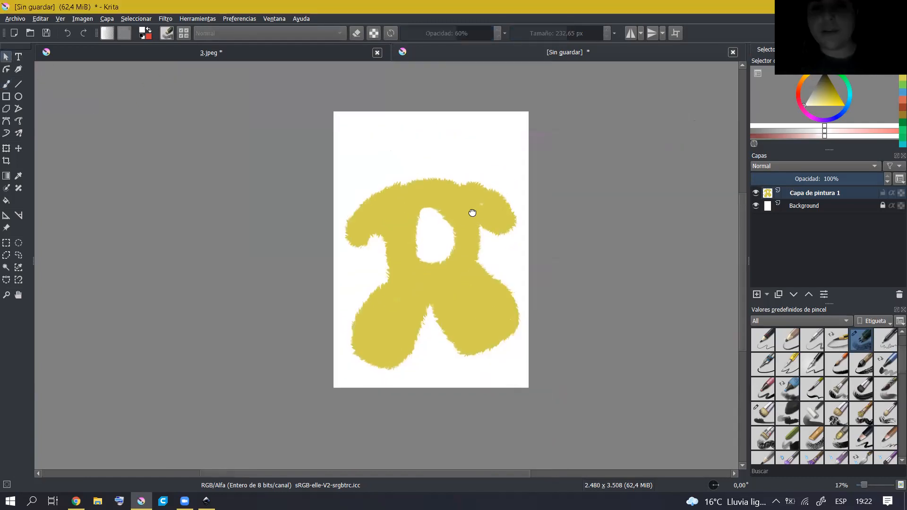
pyautogui.scroll(1, 470, 211)
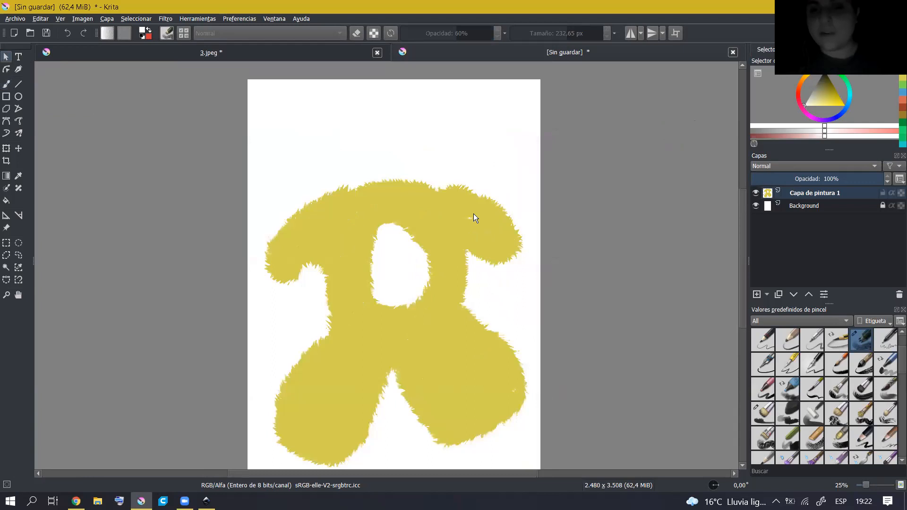
pyautogui.scroll(1, 474, 218)
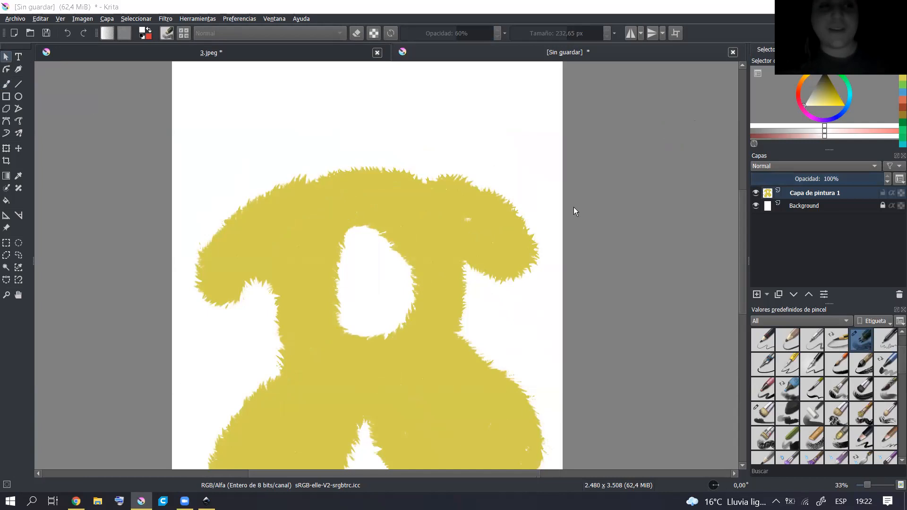
pyautogui.moveTo(492, 194); pyautogui.dragTo(489, 147)
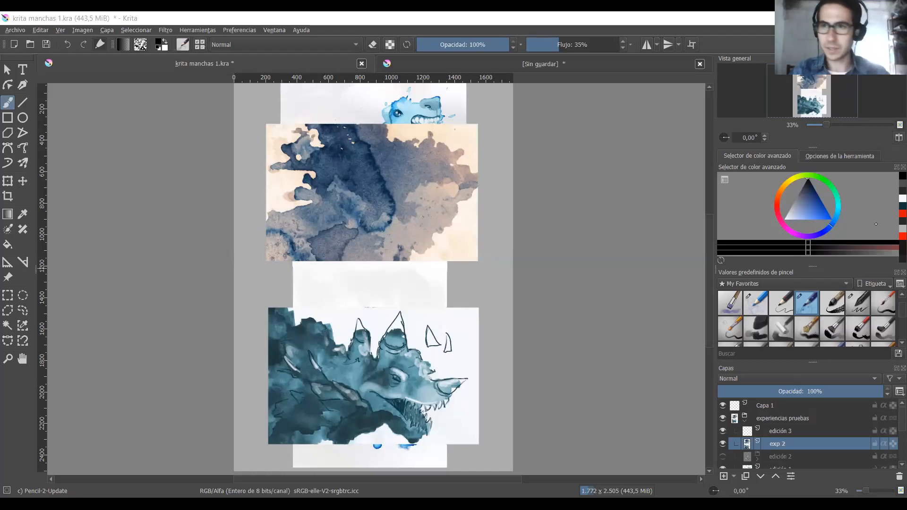
# Pick red from the recent colours and examine the watercolour stain and teal dragon painting in krita manchas 1.kra.
pyautogui.click(900, 214)
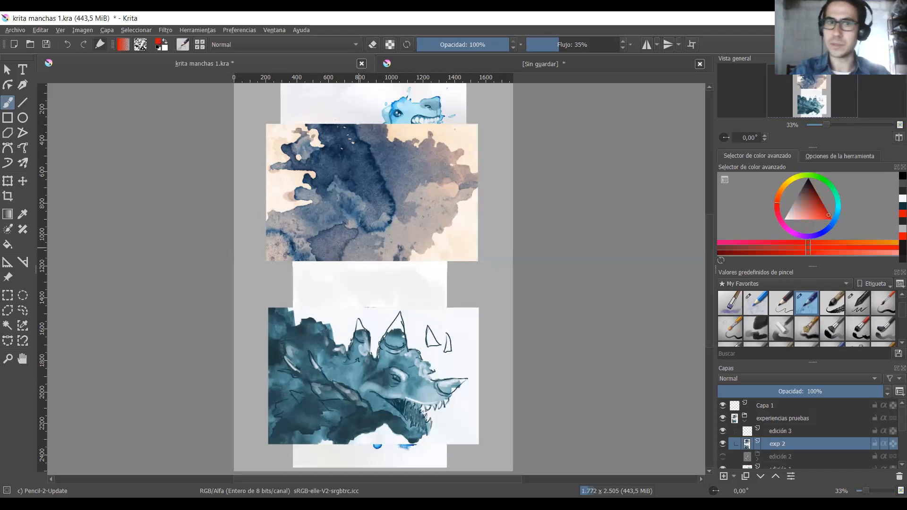
pyautogui.moveTo(377, 290)
pyautogui.mouseDown()
pyautogui.moveTo(376, 245)
pyautogui.moveTo(376, 298)
pyautogui.mouseUp()
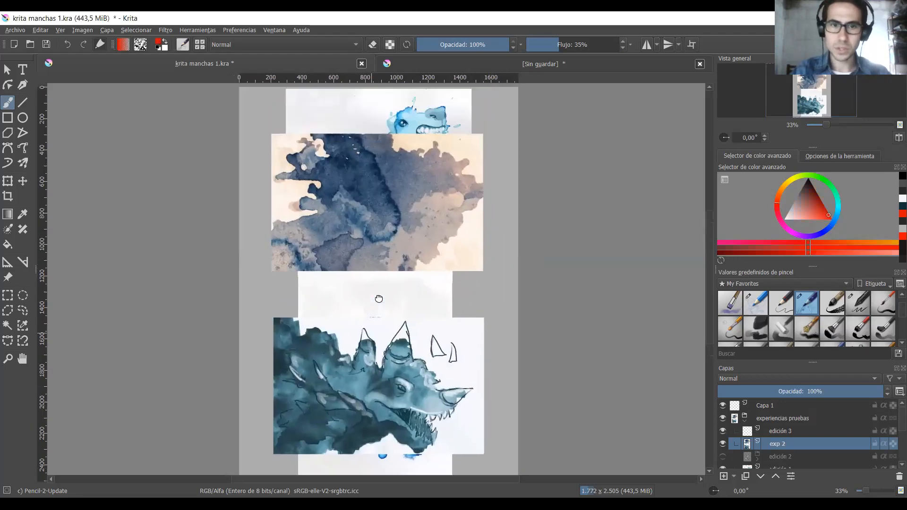
pyautogui.moveTo(396, 262); pyautogui.dragTo(391, 282)
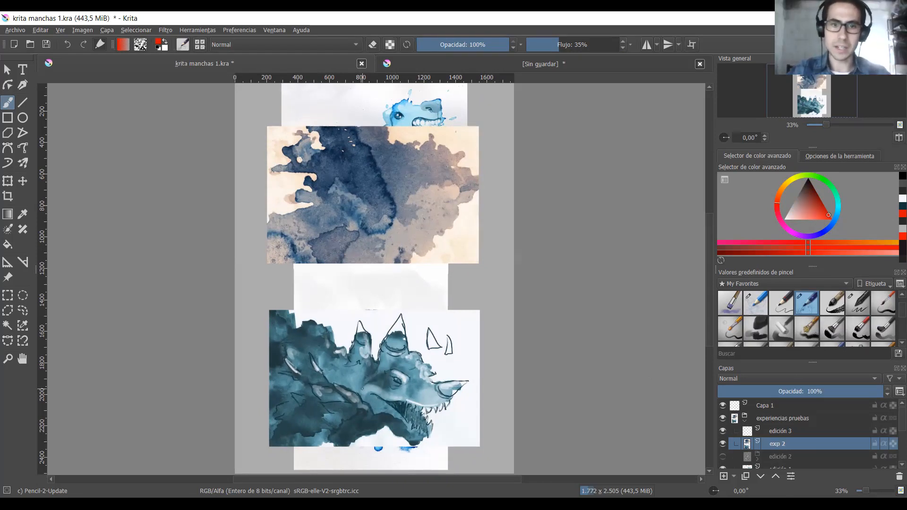
pyautogui.scroll(2, 362, 388)
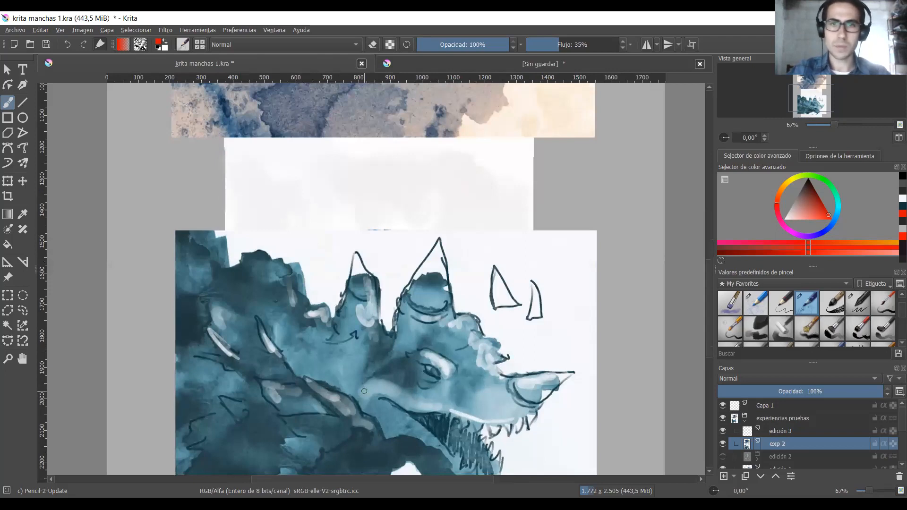
pyautogui.scroll(-1, 384, 311)
pyautogui.moveTo(390, 213)
pyautogui.mouseDown()
pyautogui.moveTo(395, 350)
pyautogui.moveTo(402, 335)
pyautogui.mouseUp()
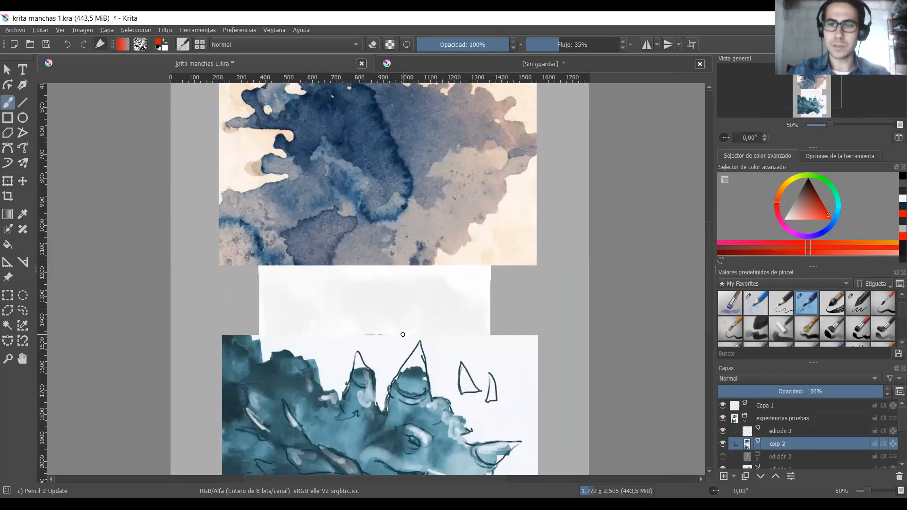
pyautogui.scroll(-1, 403, 334)
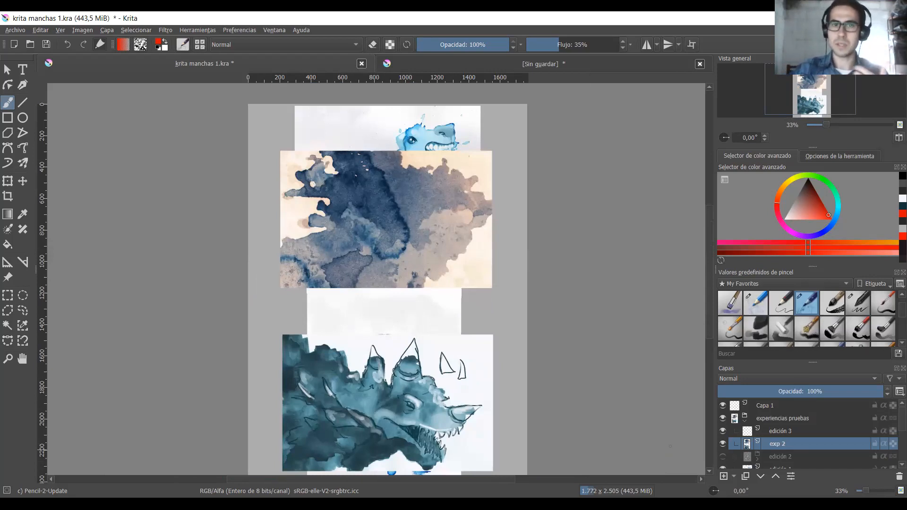
pyautogui.scroll(1, 320, 147)
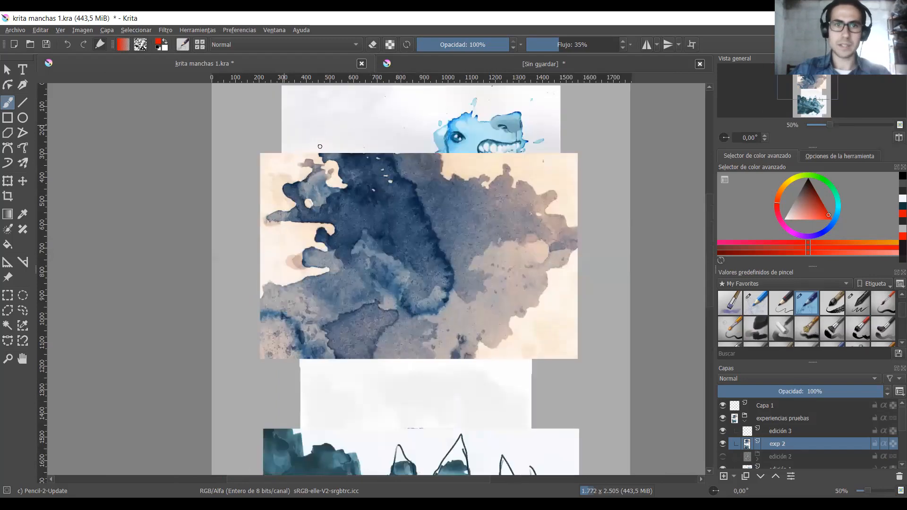
pyautogui.scroll(1, 319, 146)
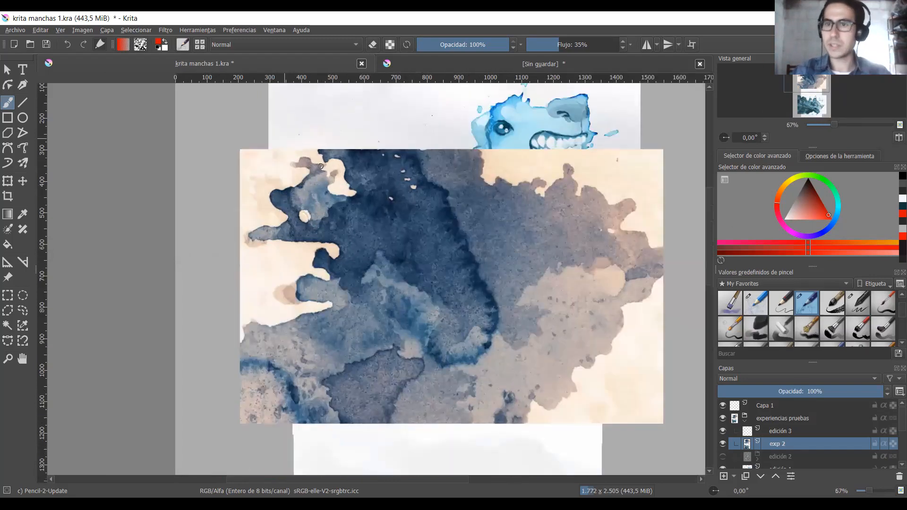
# Choose a near-black painting colour and the deevad 2a paint sketch brush preset.
pyautogui.moveTo(829, 215); pyautogui.dragTo(805, 182)
pyautogui.click(756, 328)
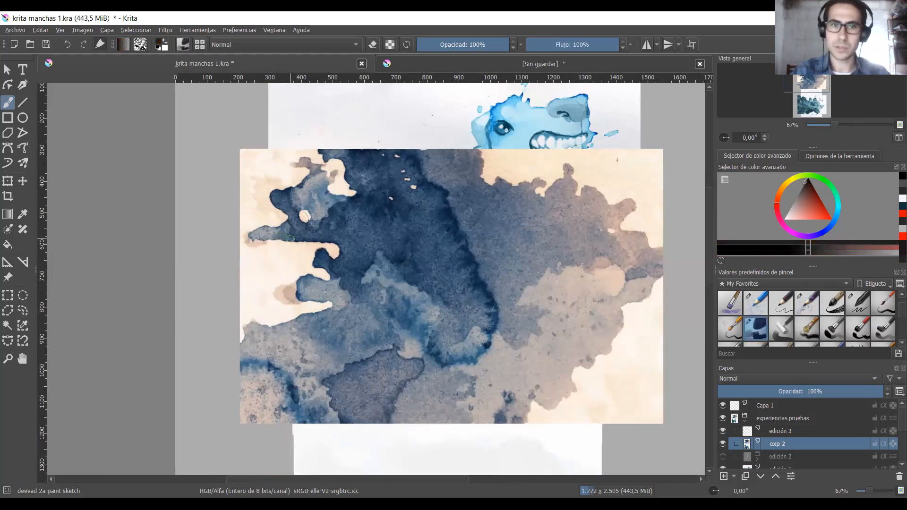
# Sample dark blue from the watercolour stain, darken it, and outline the creature's crested head, eye and open beak.
pyautogui.keyDown('ctrl'); pyautogui.click(362, 196); pyautogui.keyUp('ctrl')
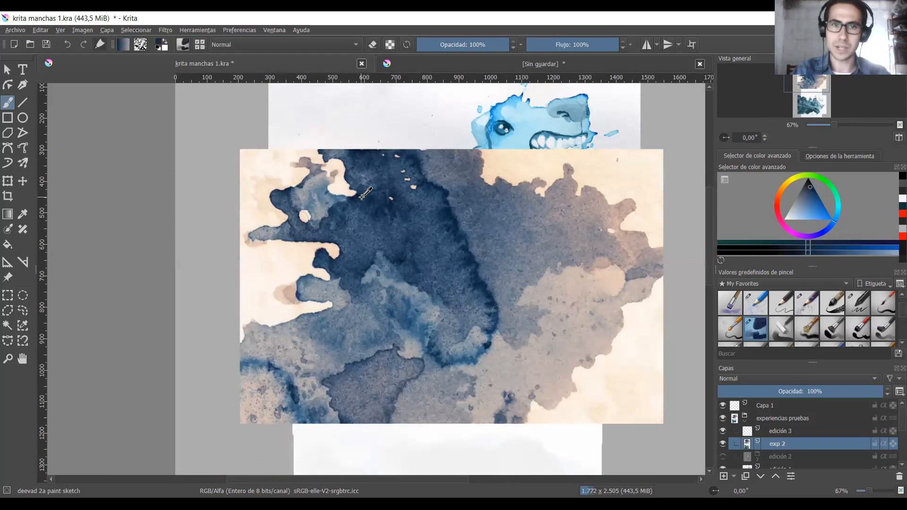
pyautogui.moveTo(811, 192); pyautogui.dragTo(808, 187)
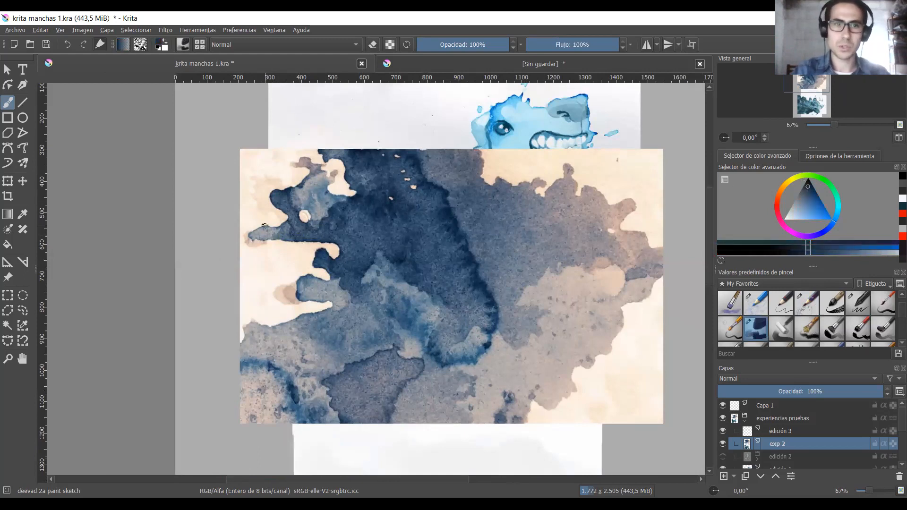
pyautogui.moveTo(300, 213); pyautogui.dragTo(306, 216)
pyautogui.moveTo(246, 234)
pyautogui.mouseDown()
pyautogui.moveTo(278, 226)
pyautogui.moveTo(268, 240)
pyautogui.moveTo(338, 248)
pyautogui.moveTo(339, 259)
pyautogui.moveTo(292, 255)
pyautogui.moveTo(323, 254)
pyautogui.mouseUp()
pyautogui.moveTo(287, 222)
pyautogui.mouseDown()
pyautogui.moveTo(263, 203)
pyautogui.moveTo(266, 185)
pyautogui.moveTo(327, 168)
pyautogui.moveTo(352, 195)
pyautogui.mouseUp()
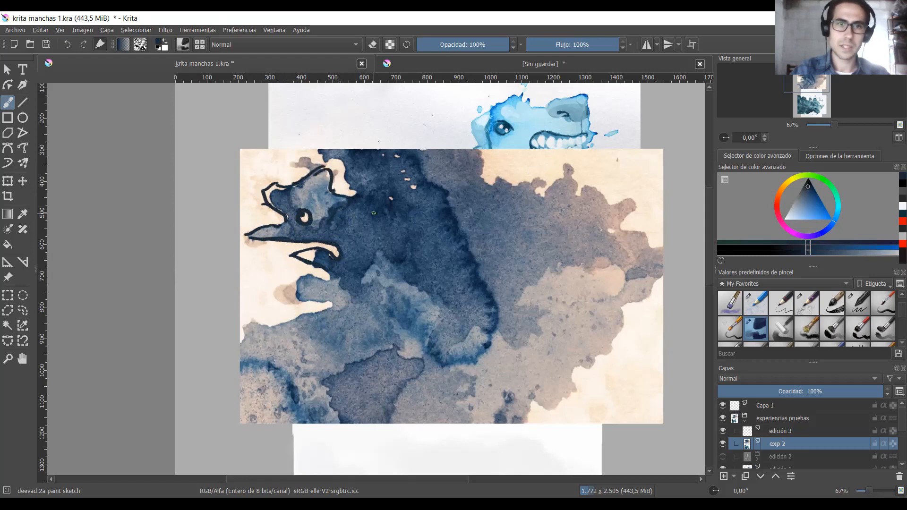
# Draw the creature's clawed arm and short fur strokes along its body, plus a few along the stain's upper edge.
pyautogui.moveTo(409, 307)
pyautogui.mouseDown()
pyautogui.moveTo(495, 353)
pyautogui.moveTo(470, 243)
pyautogui.mouseUp()
pyautogui.hotkey('ctrl', 'z')
pyautogui.moveTo(420, 333); pyautogui.dragTo(430, 358)
pyautogui.moveTo(432, 348); pyautogui.dragTo(446, 367)
pyautogui.moveTo(451, 334)
pyautogui.mouseDown()
pyautogui.moveTo(455, 361)
pyautogui.moveTo(465, 357)
pyautogui.moveTo(473, 316)
pyautogui.moveTo(485, 303)
pyautogui.mouseUp()
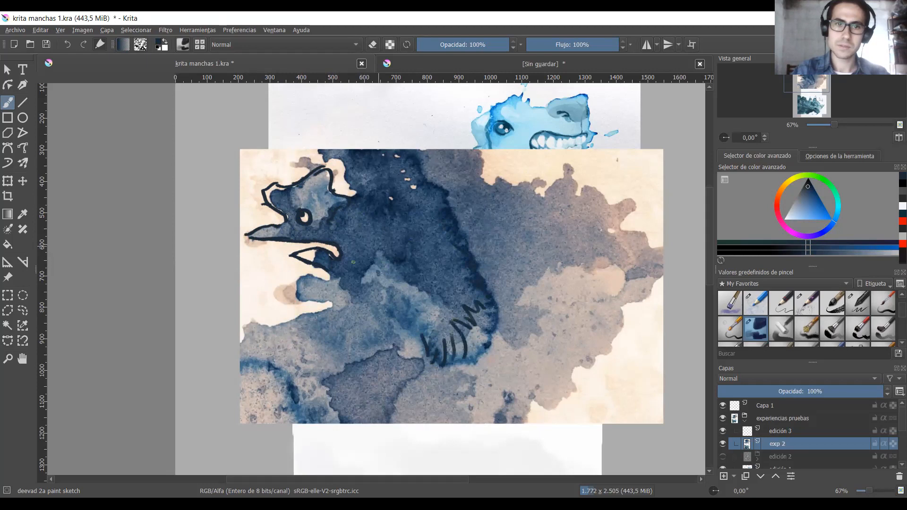
pyautogui.moveTo(346, 281)
pyautogui.mouseDown()
pyautogui.moveTo(272, 282)
pyautogui.moveTo(257, 301)
pyautogui.moveTo(273, 290)
pyautogui.moveTo(285, 299)
pyautogui.moveTo(277, 321)
pyautogui.moveTo(287, 305)
pyautogui.moveTo(311, 296)
pyautogui.moveTo(362, 307)
pyautogui.moveTo(386, 296)
pyautogui.moveTo(391, 320)
pyautogui.moveTo(404, 320)
pyautogui.moveTo(424, 344)
pyautogui.moveTo(439, 310)
pyautogui.moveTo(430, 297)
pyautogui.moveTo(386, 250)
pyautogui.moveTo(372, 255)
pyautogui.moveTo(358, 282)
pyautogui.mouseUp()
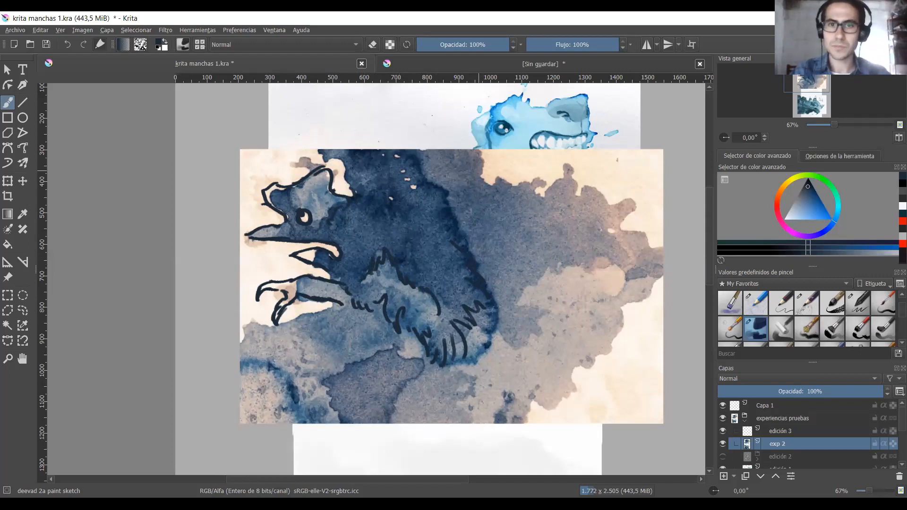
pyautogui.moveTo(480, 168)
pyautogui.mouseDown()
pyautogui.moveTo(486, 182)
pyautogui.moveTo(496, 175)
pyautogui.moveTo(521, 190)
pyautogui.mouseUp()
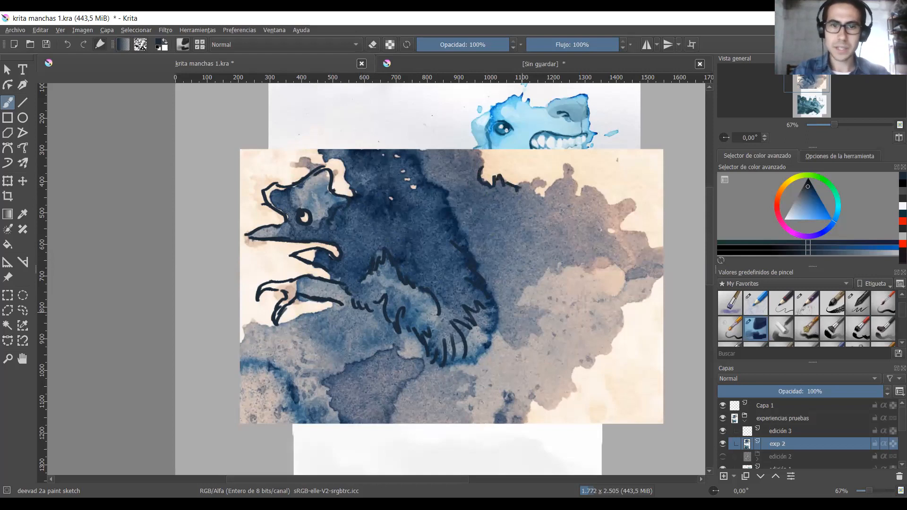
# Draw a small circle, triangle and square in a row on the white strip between the stain and the teal dragon.
pyautogui.scroll(-5, 475, 367)
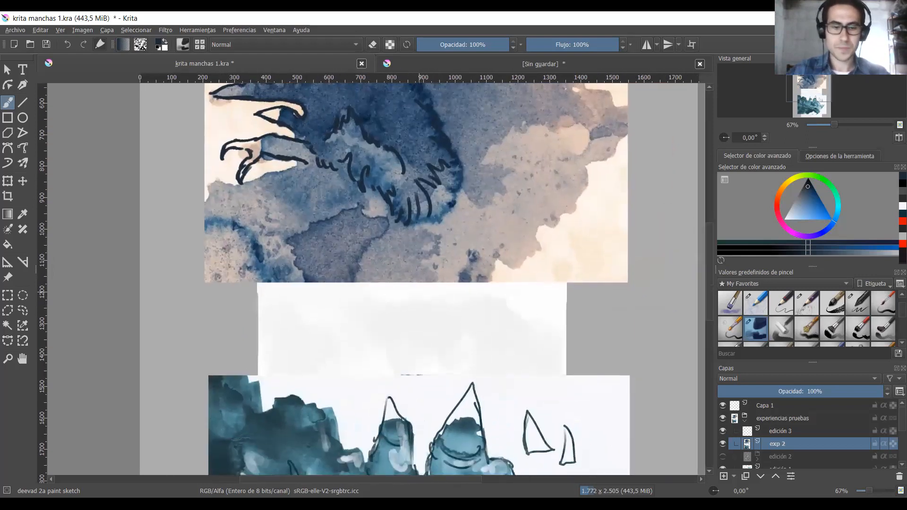
pyautogui.scroll(-1, 448, 220)
pyautogui.scroll(3, 448, 220)
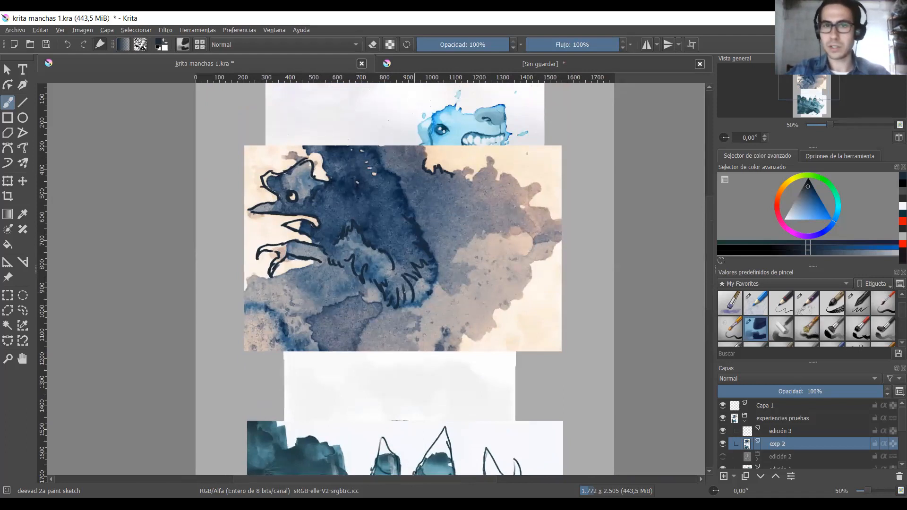
pyautogui.scroll(-3, 424, 405)
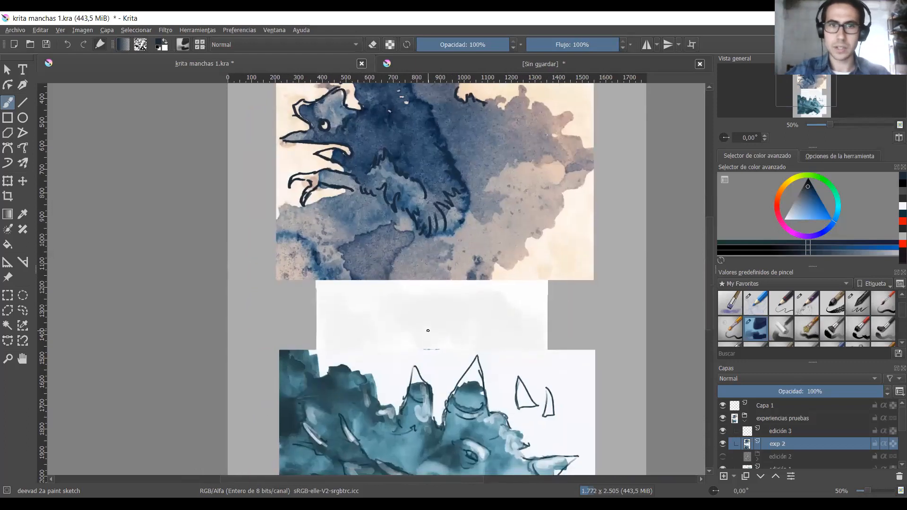
pyautogui.scroll(1, 444, 330)
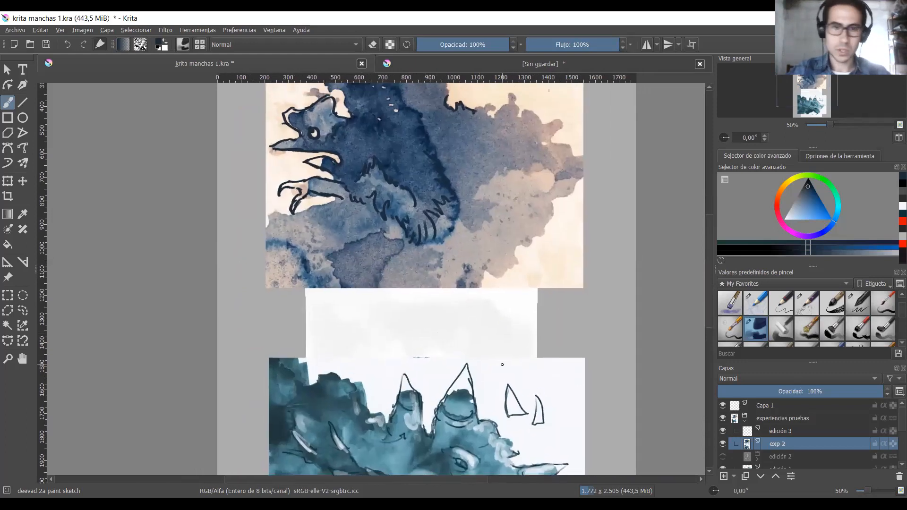
pyautogui.moveTo(336, 314)
pyautogui.mouseDown()
pyautogui.moveTo(336, 336)
pyautogui.moveTo(389, 335)
pyautogui.moveTo(357, 335)
pyautogui.mouseUp()
pyautogui.moveTo(402, 305)
pyautogui.mouseDown()
pyautogui.moveTo(404, 331)
pyautogui.moveTo(431, 335)
pyautogui.moveTo(430, 310)
pyautogui.moveTo(398, 307)
pyautogui.mouseUp()
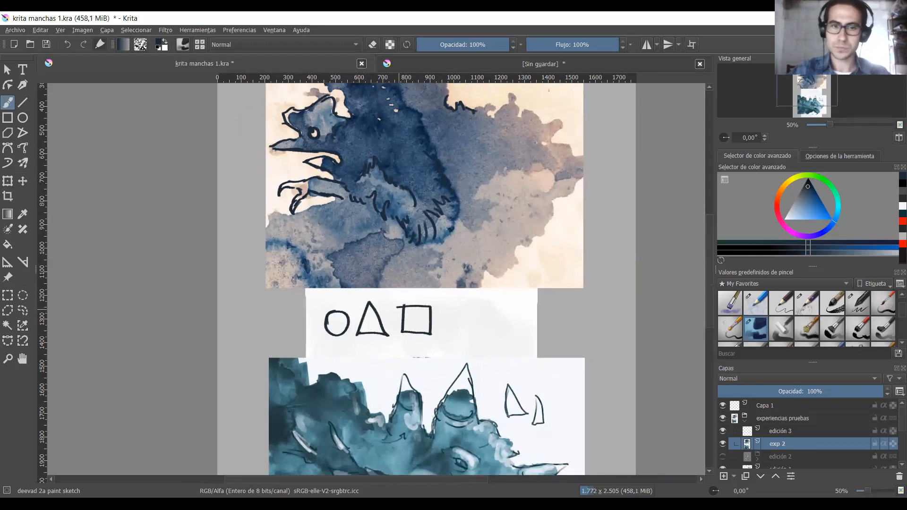
# Collapse and hide the experiencias pruebas group, show the DISEÑO DE PERSOJNAJES group, and mirror the canvas view so its text reads correctly.
pyautogui.click(745, 421)
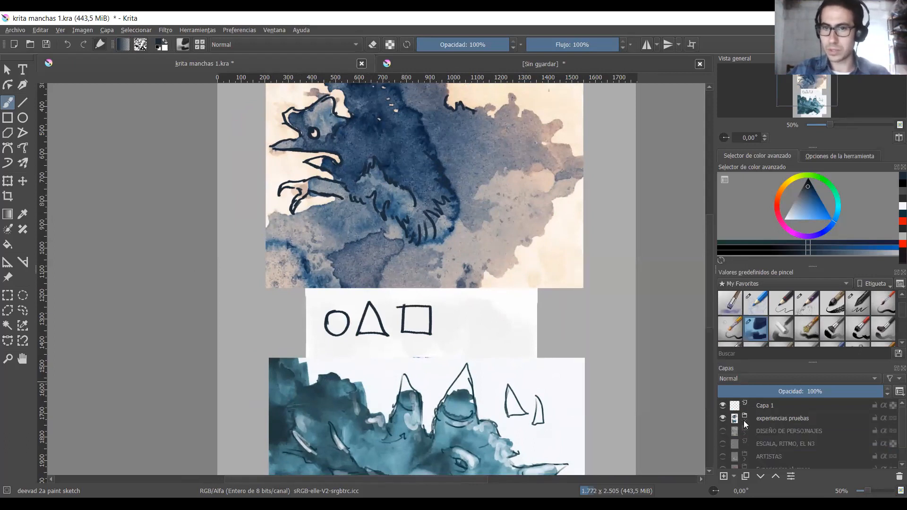
pyautogui.moveTo(726, 418)
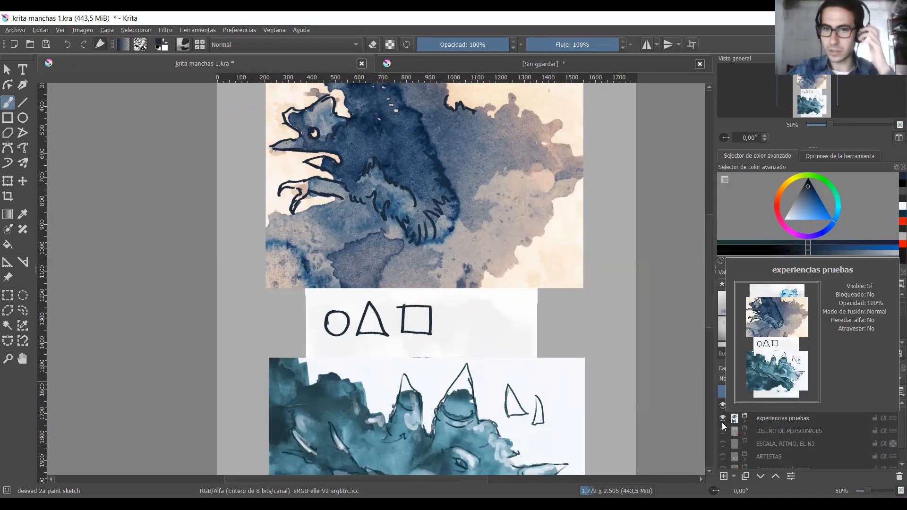
pyautogui.click(724, 420)
pyautogui.click(724, 432)
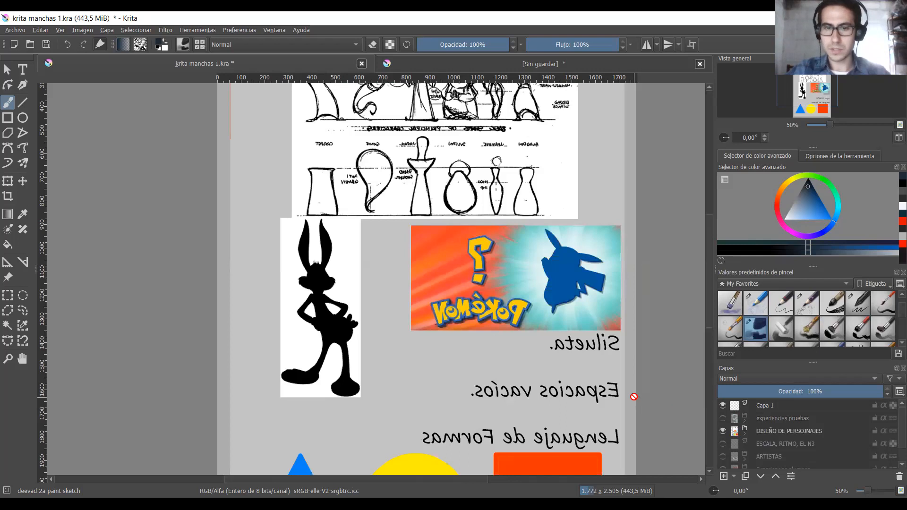
pyautogui.press('m')
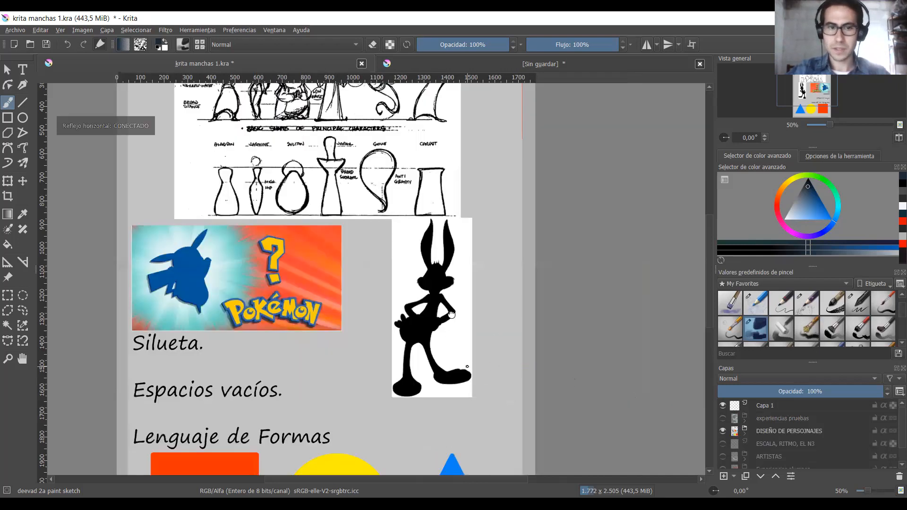
pyautogui.scroll(-1, 466, 367)
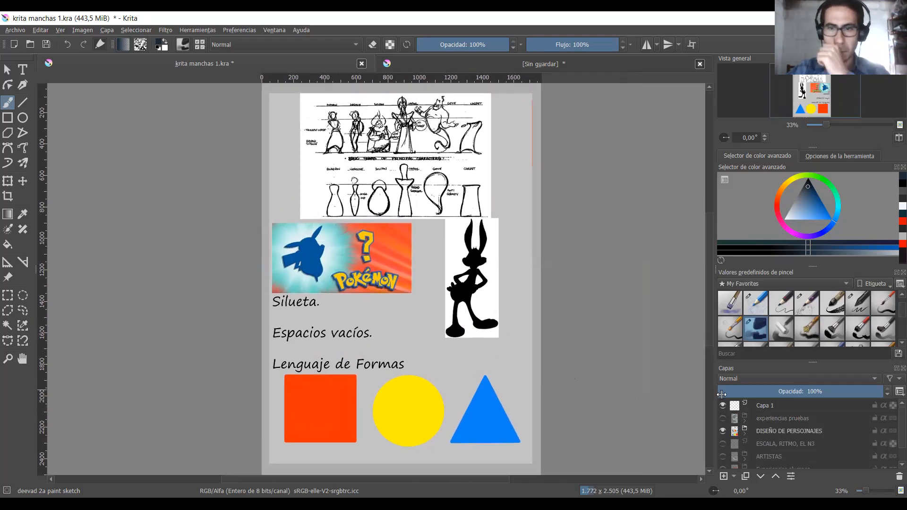
# Expand the DISEÑO DE PERSOJNAJES group, hide diseño pj 1 and show the square-shape sheet diseño pj 2.
pyautogui.click(746, 433)
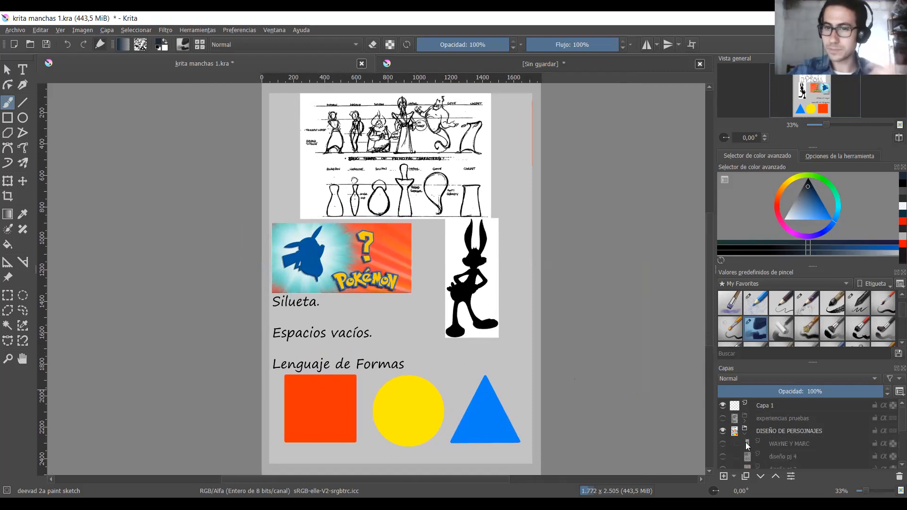
pyautogui.scroll(-1, 752, 446)
pyautogui.click(723, 461)
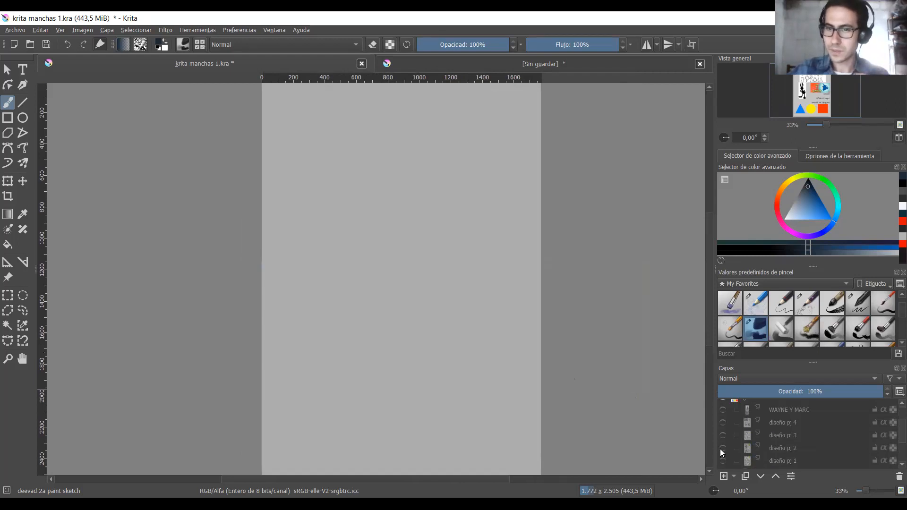
pyautogui.click(722, 448)
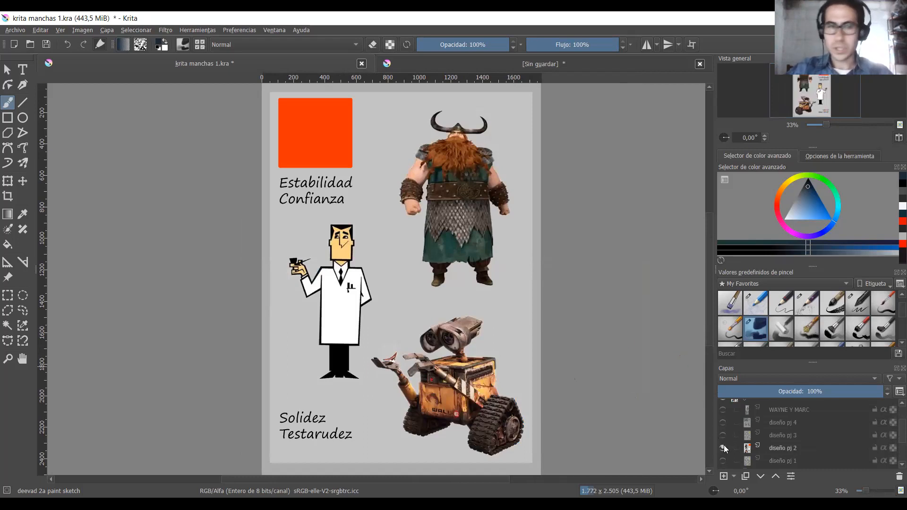
pyautogui.moveTo(724, 446)
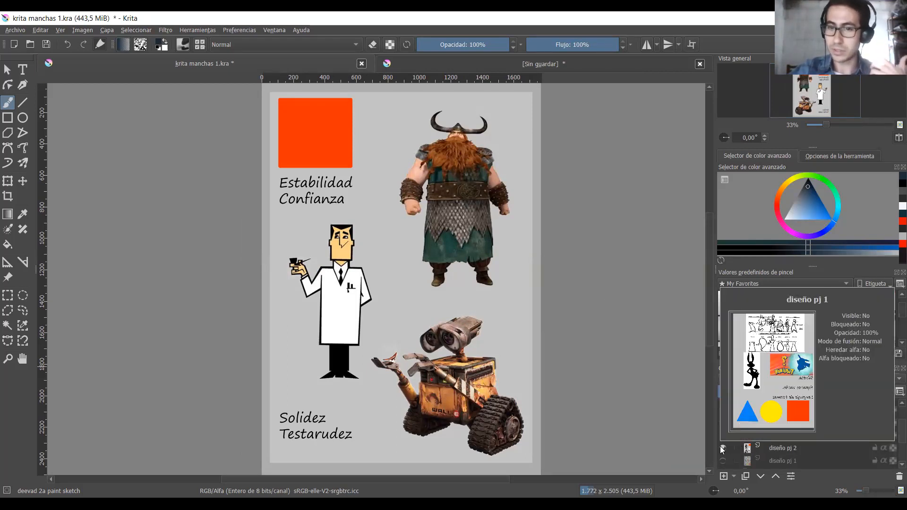
# Replace diseño pj 2 with the circle sheet diseño pj 3, switch to the triangle sheet diseño pj 4, and select that layer.
pyautogui.click(723, 449)
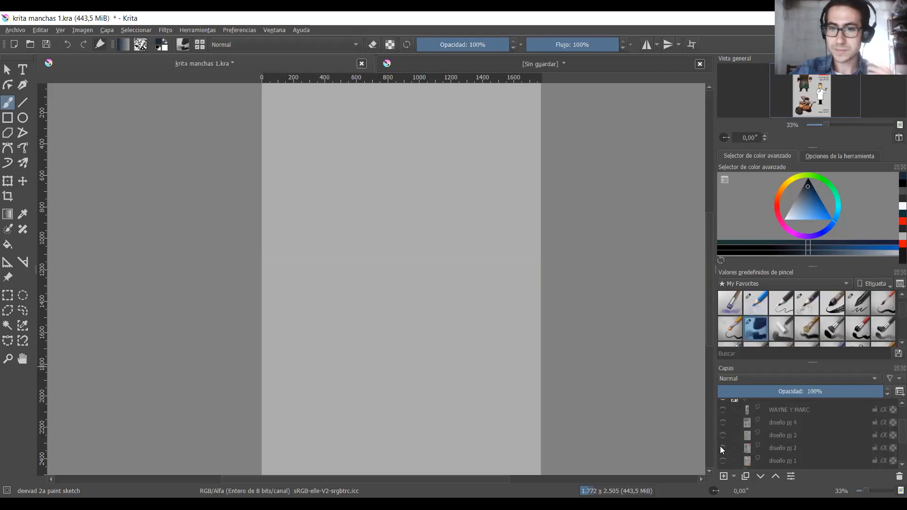
pyautogui.click(723, 435)
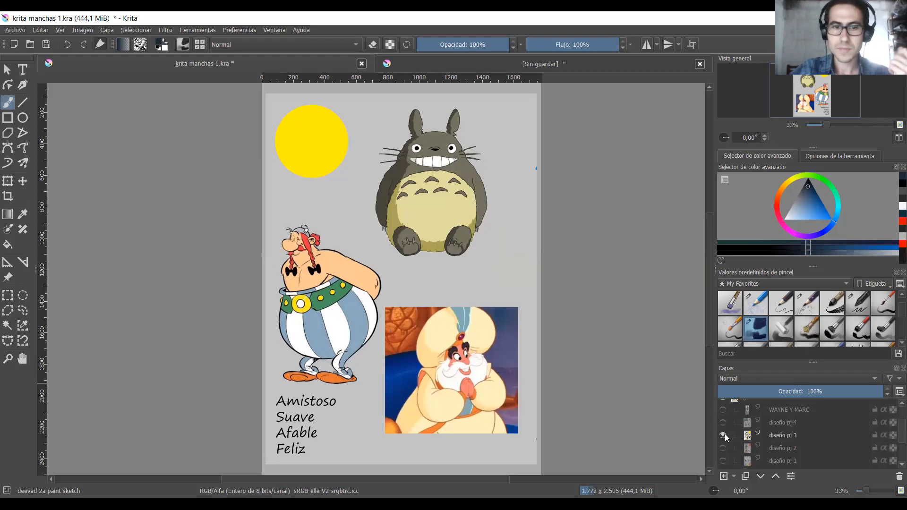
pyautogui.moveTo(726, 434)
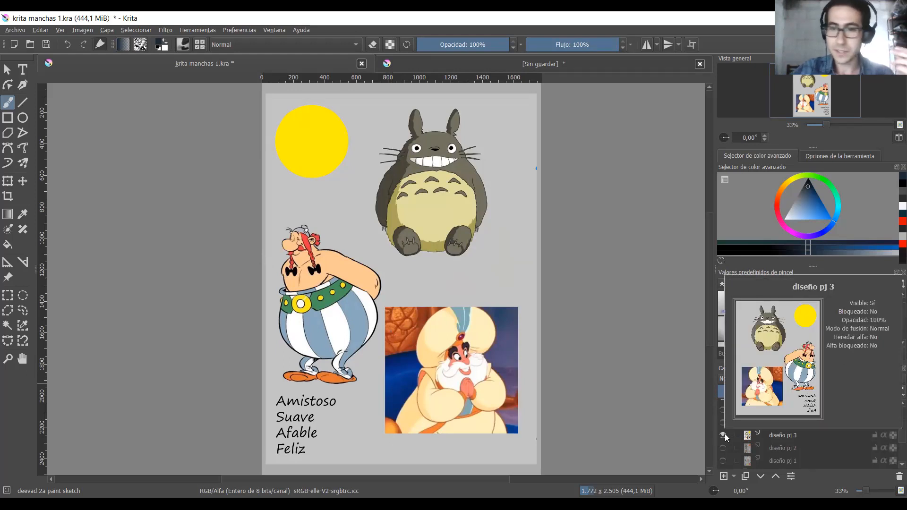
pyautogui.click(723, 434)
pyautogui.click(723, 423)
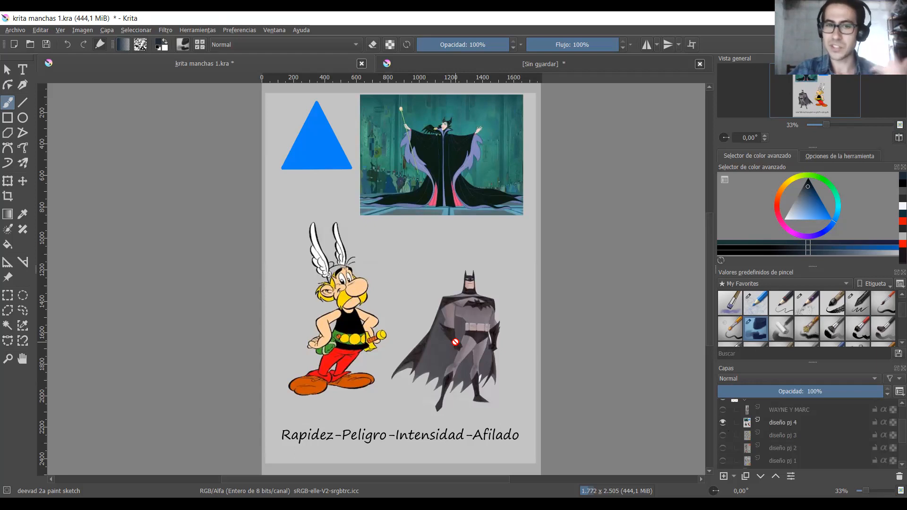
pyautogui.click(800, 423)
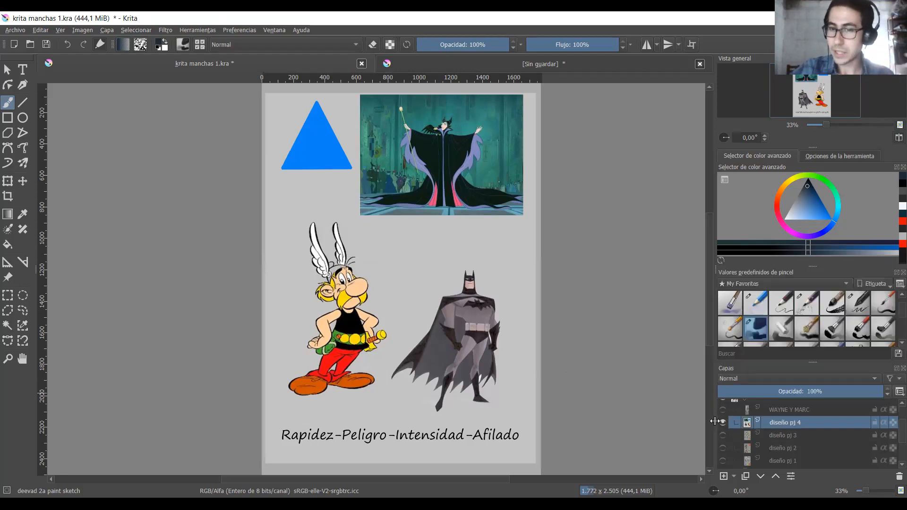
# Collapse and hide the DISEÑO DE PERSOJNAJES group, show experiencias pruebas again, and flip the canvas view back to normal.
pyautogui.scroll(1, 758, 438)
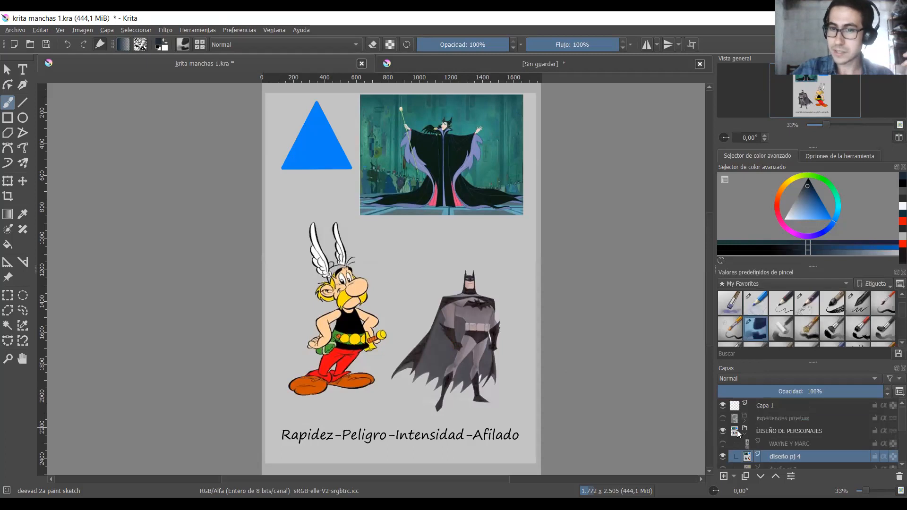
pyautogui.click(744, 434)
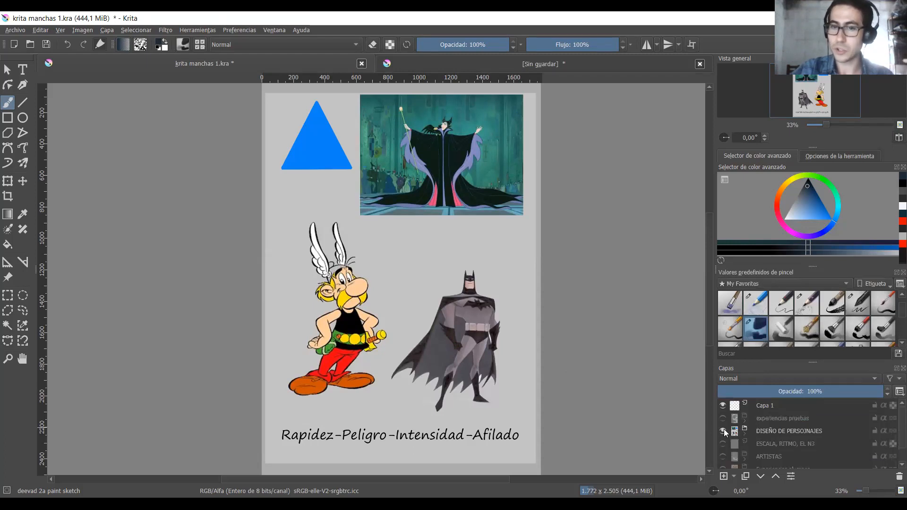
pyautogui.click(724, 430)
pyautogui.click(720, 415)
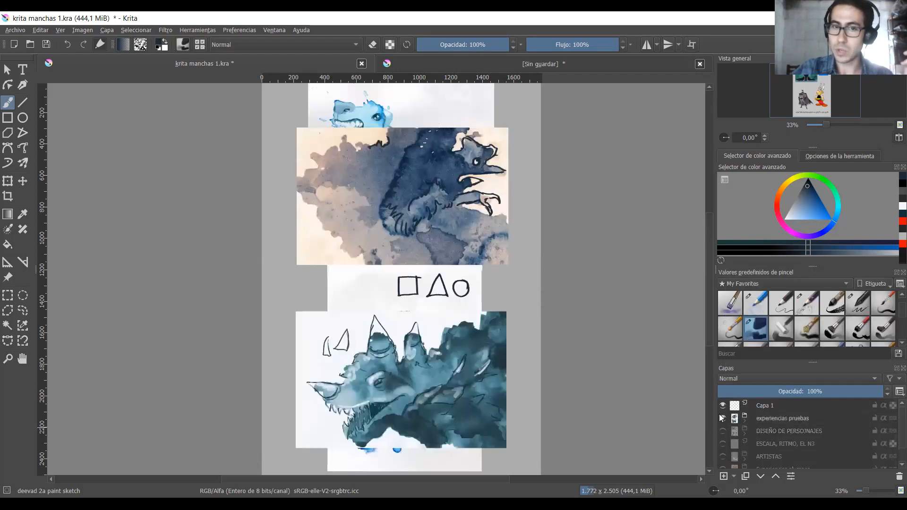
pyautogui.press('m')
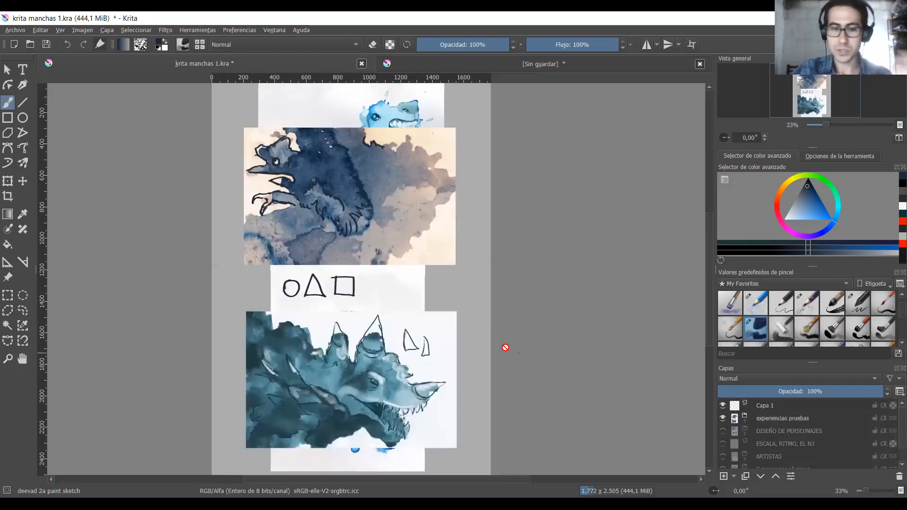
# Flip the canvas view horizontally back and forth to compare the creature and dragon paintings in both orientations.
pyautogui.press('m')
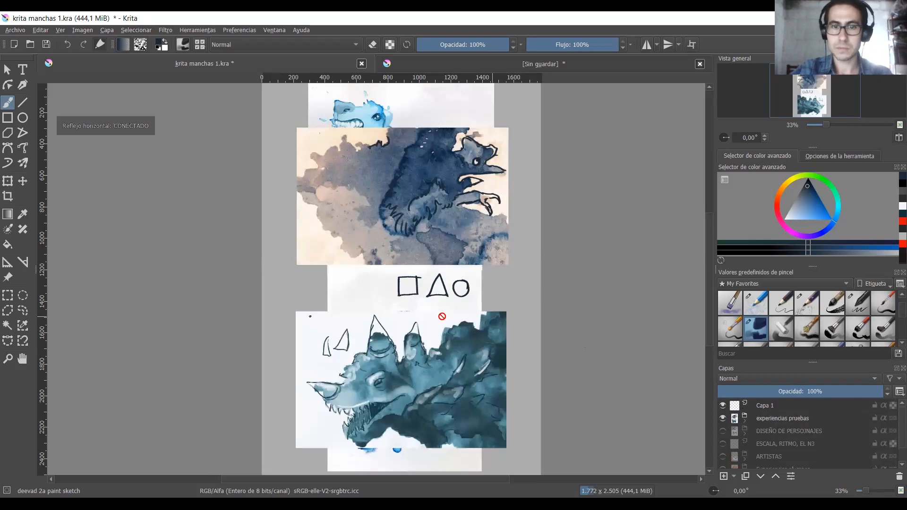
pyautogui.press('m')
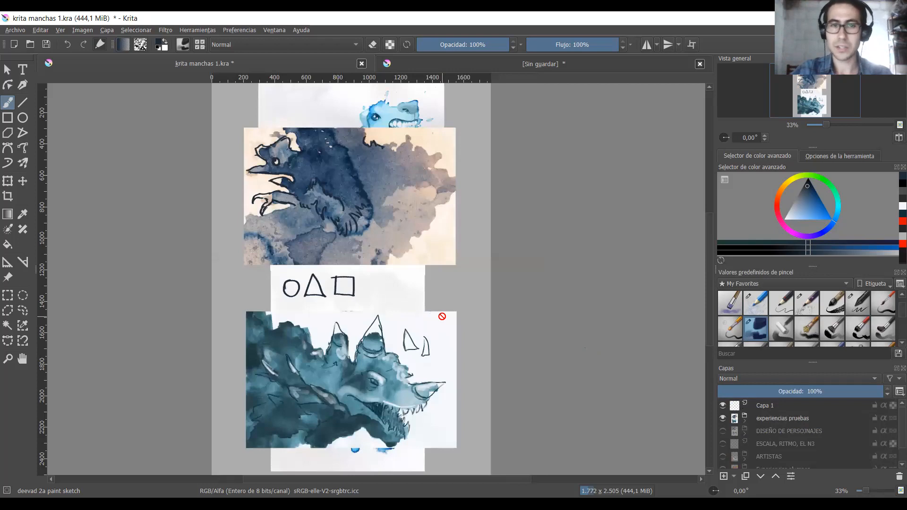
pyautogui.press('m')
pyautogui.press('m')
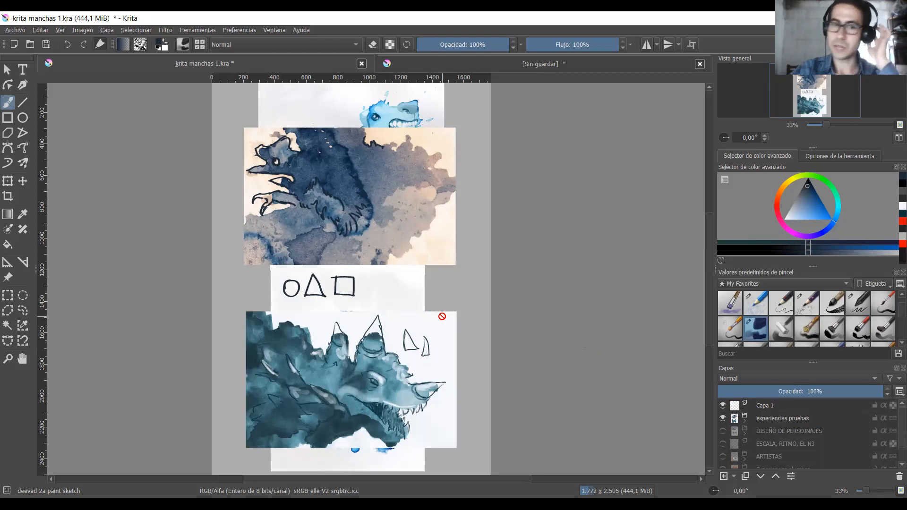
pyautogui.press('m')
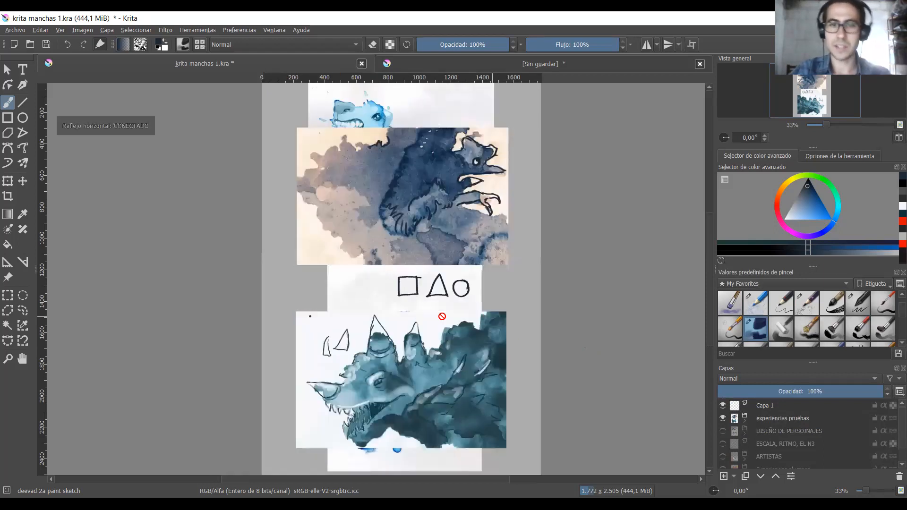
pyautogui.press('m')
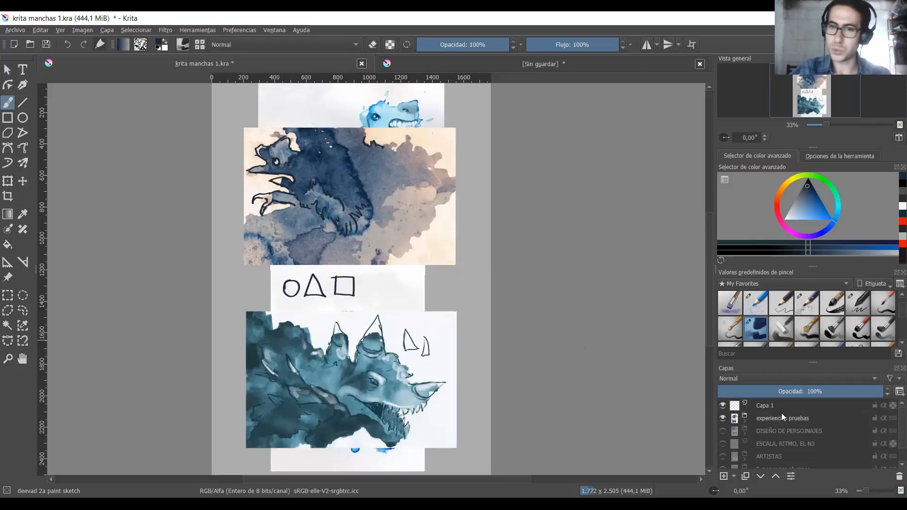
# Expand the experiencias pruebas group and hide the exp 2 layer to uncover the blue stain beneath it.
pyautogui.click(745, 421)
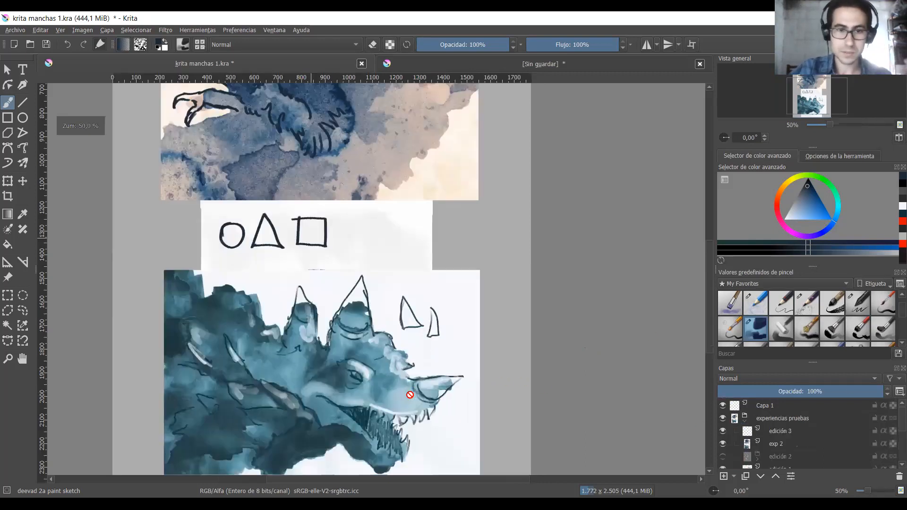
pyautogui.scroll(1, 409, 400)
pyautogui.moveTo(409, 400); pyautogui.dragTo(458, 358)
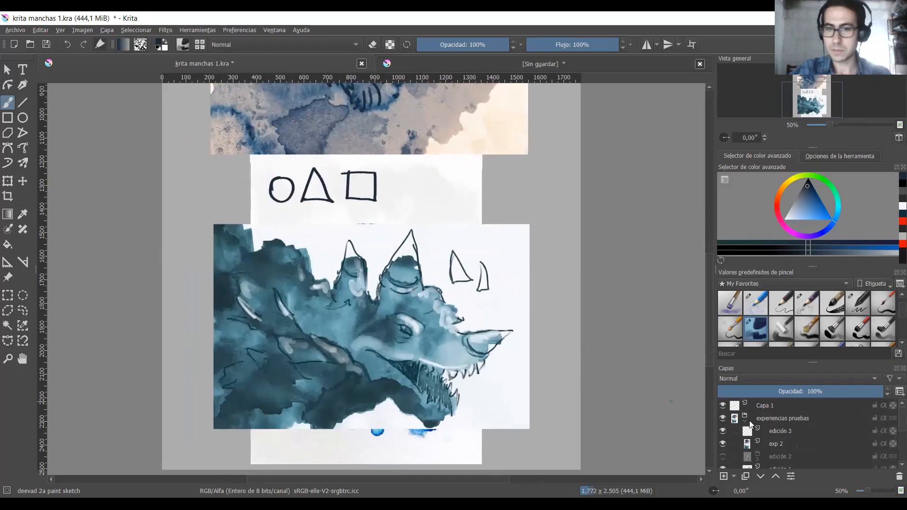
pyautogui.click(723, 444)
pyautogui.moveTo(480, 334); pyautogui.dragTo(480, 365)
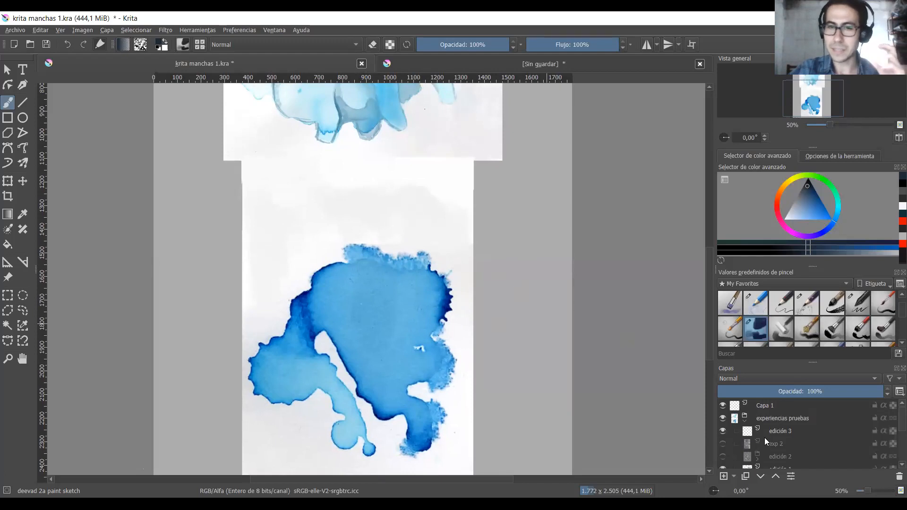
# Show the edición 2 layer so the fur-coat character drawing lies over the blue stain.
pyautogui.scroll(-2, 764, 438)
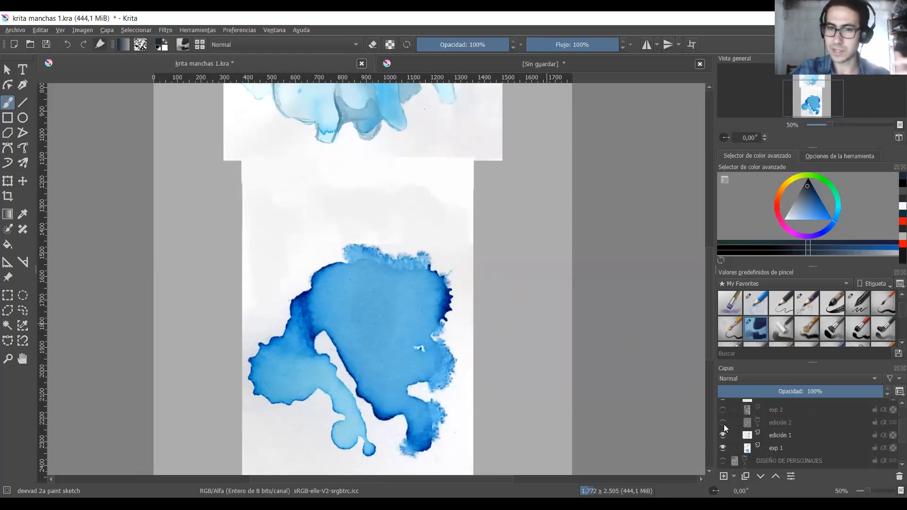
pyautogui.moveTo(723, 420)
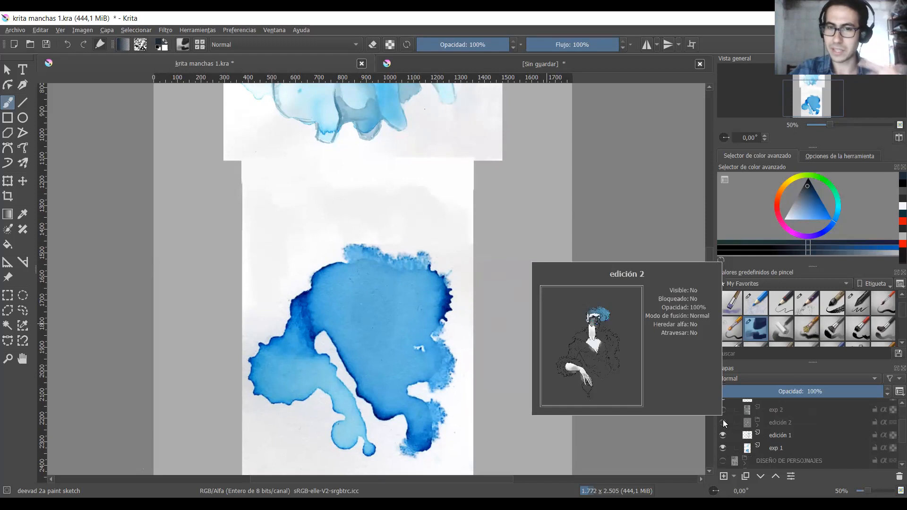
pyautogui.click(723, 410)
pyautogui.click(724, 410)
pyautogui.click(723, 422)
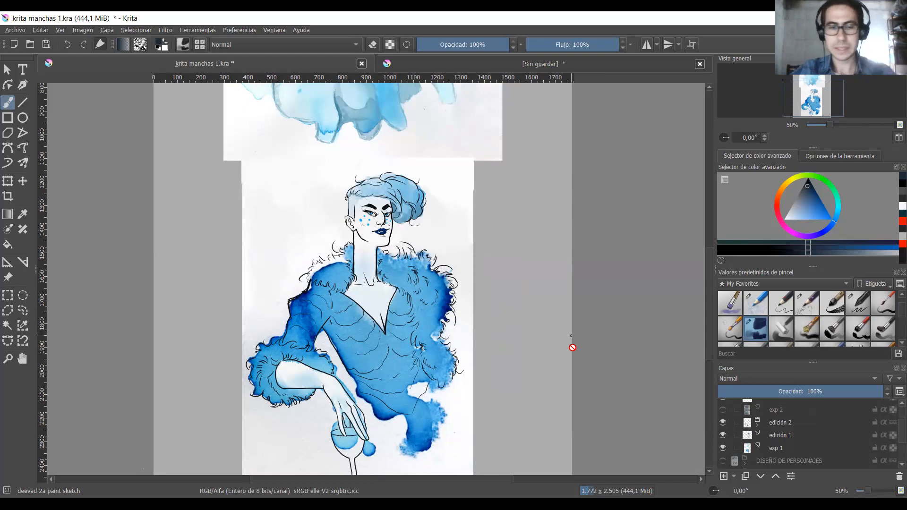
pyautogui.moveTo(496, 316); pyautogui.dragTo(516, 341)
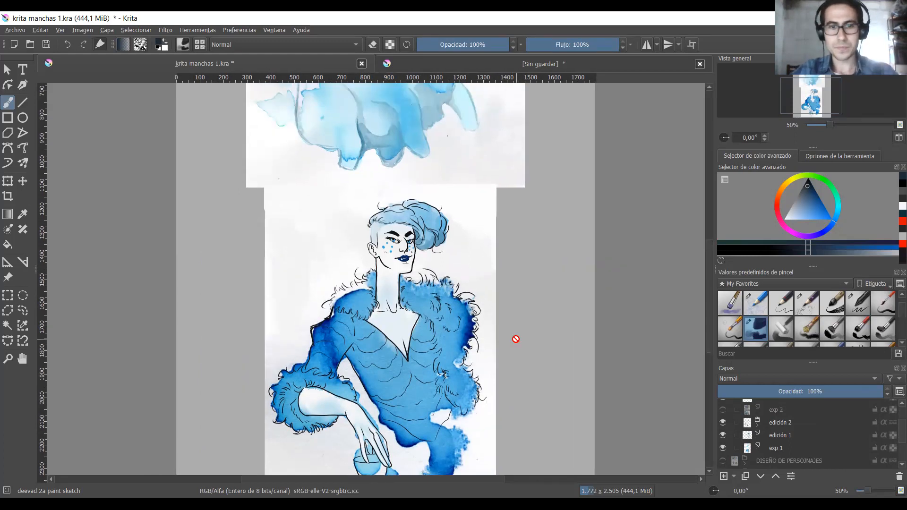
# Select Capa 1 and set up the Pencil-1 Sketch brush with red as the drawing colour.
pyautogui.click(781, 427)
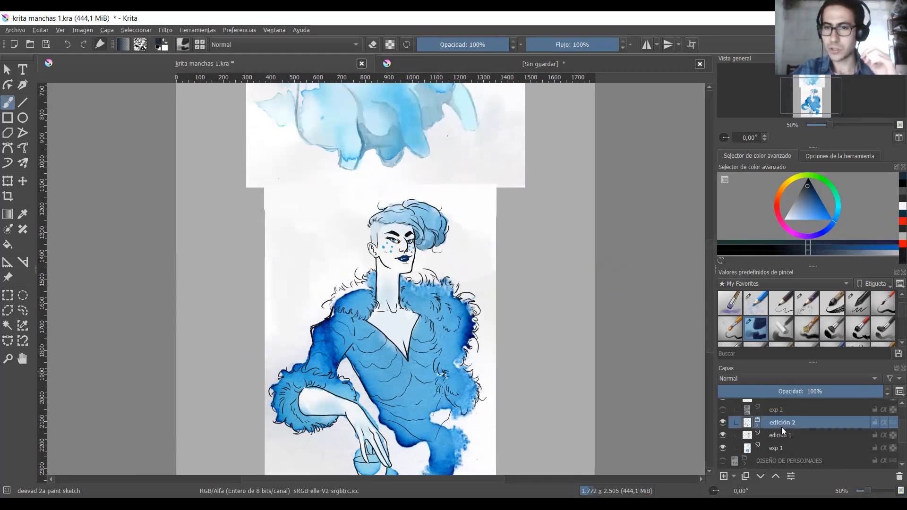
pyautogui.scroll(1, 782, 427)
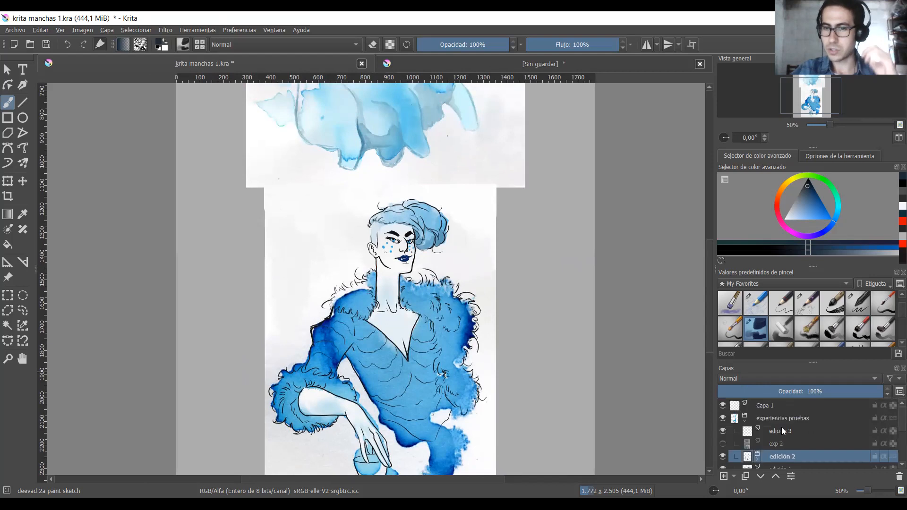
pyautogui.click(772, 406)
pyautogui.click(755, 303)
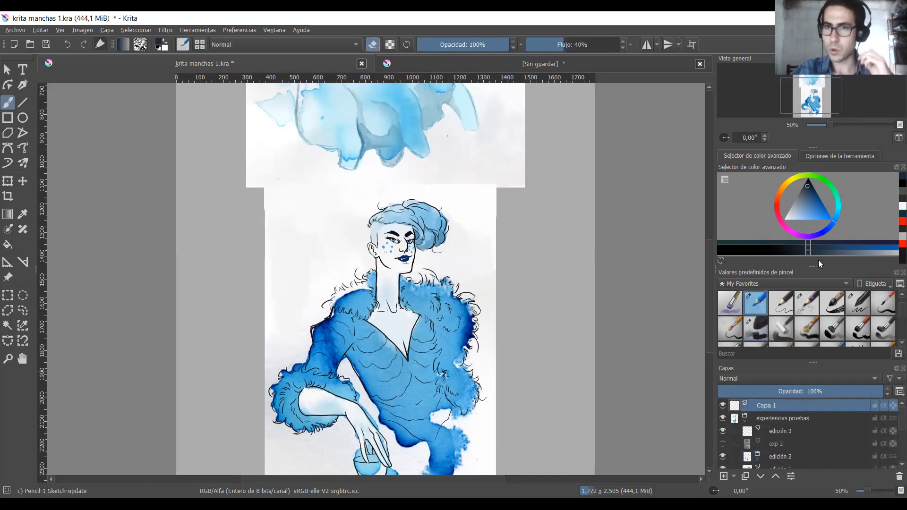
pyautogui.click(903, 243)
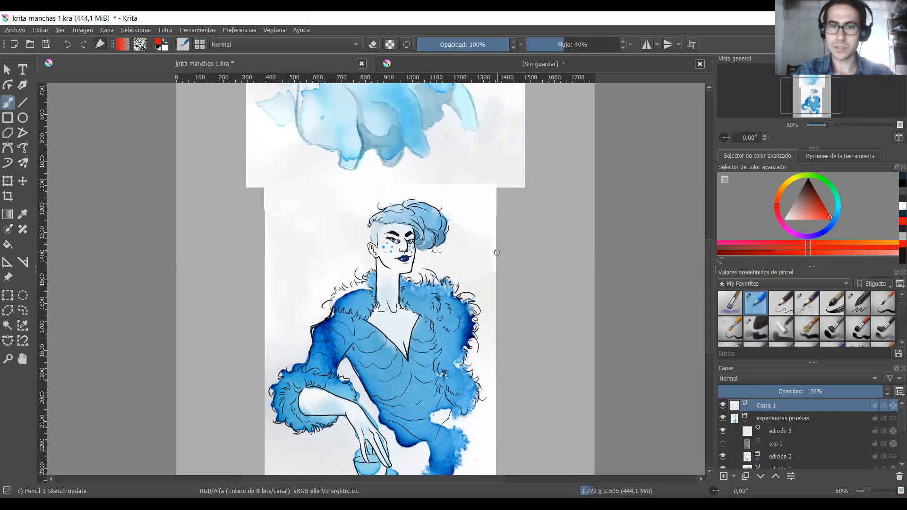
# Sketch a simple red figure of oval head, body and two legs beside the portrait, and undo it.
pyautogui.moveTo(528, 214)
pyautogui.mouseDown()
pyautogui.moveTo(513, 242)
pyautogui.moveTo(525, 266)
pyautogui.moveTo(548, 260)
pyautogui.moveTo(550, 222)
pyautogui.moveTo(529, 215)
pyautogui.moveTo(515, 241)
pyautogui.moveTo(524, 264)
pyautogui.moveTo(536, 265)
pyautogui.moveTo(514, 249)
pyautogui.moveTo(497, 289)
pyautogui.moveTo(520, 316)
pyautogui.moveTo(550, 318)
pyautogui.moveTo(565, 292)
pyautogui.moveTo(566, 263)
pyautogui.moveTo(551, 247)
pyautogui.mouseUp()
pyautogui.moveTo(512, 314)
pyautogui.mouseDown()
pyautogui.moveTo(512, 349)
pyautogui.moveTo(523, 328)
pyautogui.moveTo(519, 314)
pyautogui.moveTo(552, 356)
pyautogui.moveTo(543, 316)
pyautogui.mouseUp()
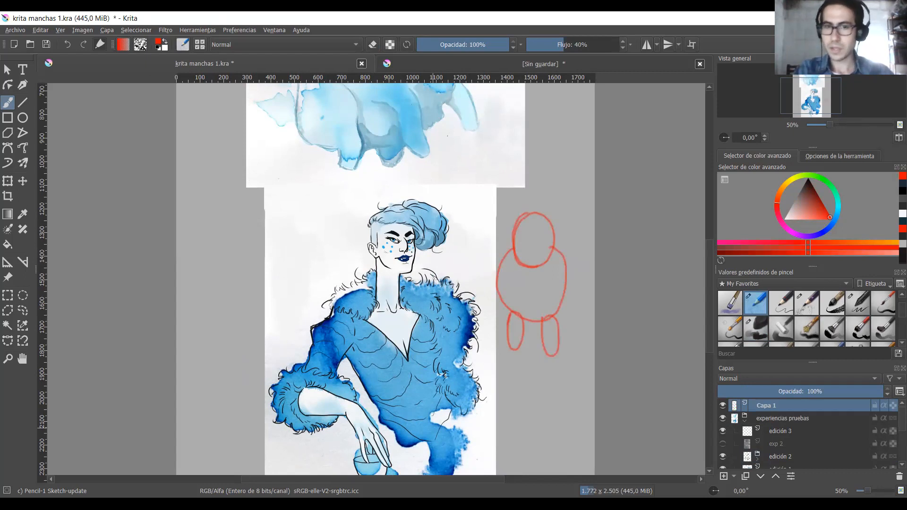
pyautogui.hotkey('ctrl', 'z')
pyautogui.hotkey('ctrl', 'z')
pyautogui.hotkey('ctrl', 'z')
pyautogui.hotkey('ctrl', 'z')
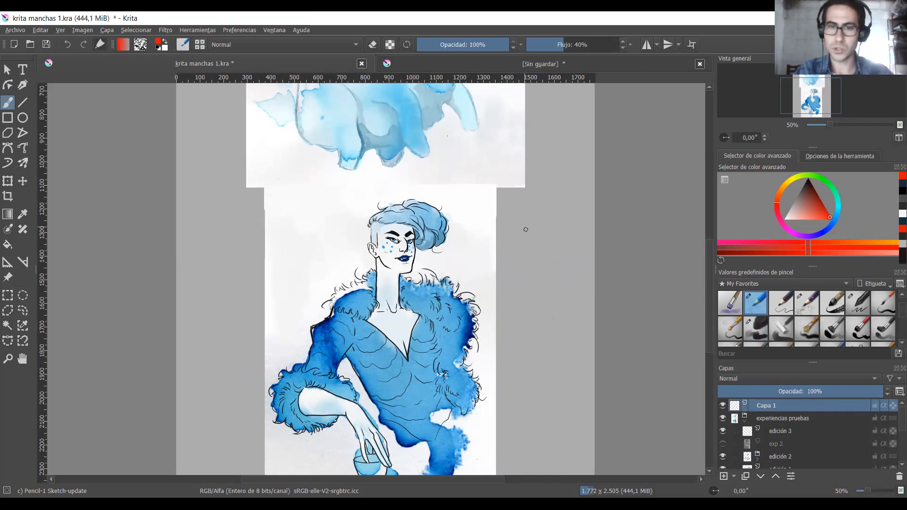
# Sketch a red triangle, a rounded shape and a square stacked beside the portrait, and undo all the strokes.
pyautogui.moveTo(521, 242)
pyautogui.mouseDown()
pyautogui.moveTo(525, 305)
pyautogui.moveTo(541, 244)
pyautogui.moveTo(511, 253)
pyautogui.moveTo(553, 255)
pyautogui.moveTo(530, 216)
pyautogui.moveTo(508, 255)
pyautogui.moveTo(530, 218)
pyautogui.moveTo(552, 255)
pyautogui.moveTo(499, 258)
pyautogui.mouseUp()
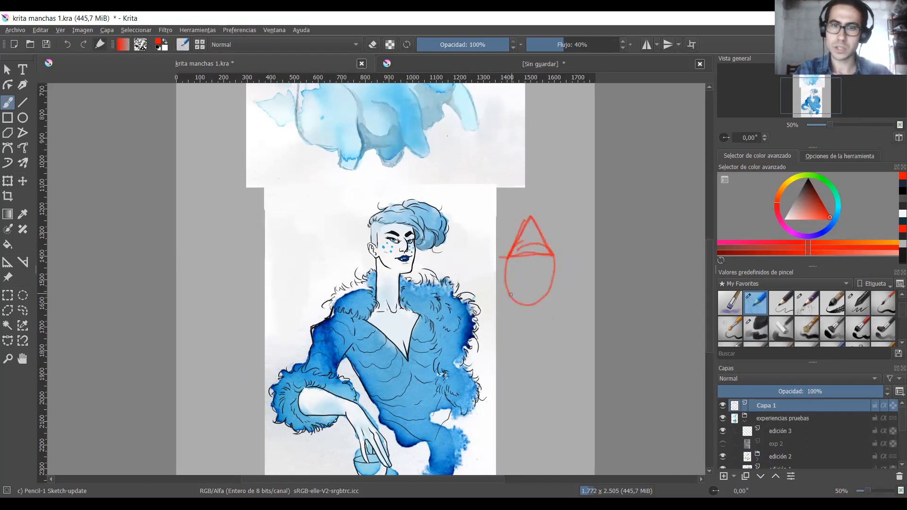
pyautogui.moveTo(513, 293)
pyautogui.mouseDown()
pyautogui.moveTo(512, 323)
pyautogui.moveTo(552, 314)
pyautogui.moveTo(501, 298)
pyautogui.mouseUp()
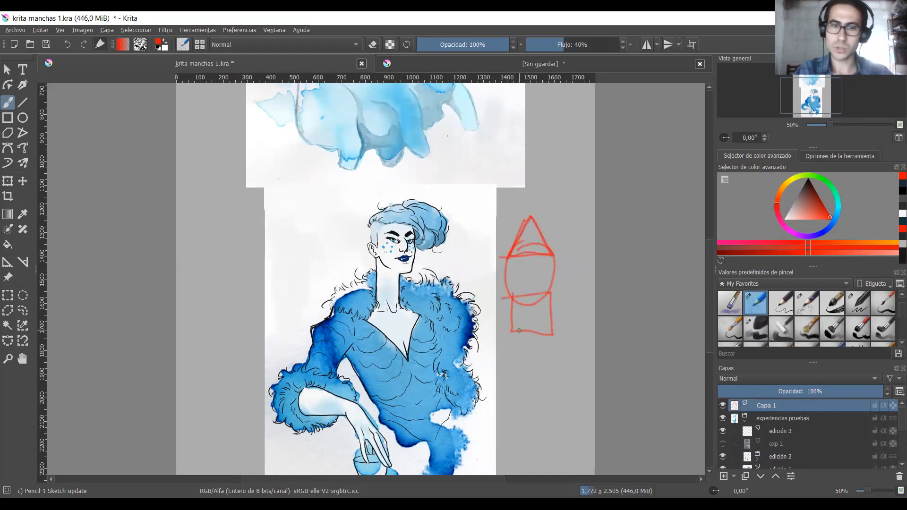
pyautogui.moveTo(465, 362); pyautogui.dragTo(484, 338)
pyautogui.hotkey('ctrl', 'z')
pyautogui.hotkey('ctrl', 'z')
pyautogui.hotkey('ctrl', 'z')
pyautogui.hotkey('ctrl', 'z')
pyautogui.hotkey('ctrl', 'z')
pyautogui.hotkey('ctrl', 'z')
pyautogui.hotkey('ctrl', 'z')
pyautogui.hotkey('ctrl', 'z')
pyautogui.hotkey('ctrl', 'z')
pyautogui.hotkey('ctrl', 'z')
pyautogui.hotkey('ctrl', 'z')
pyautogui.hotkey('ctrl', 'z')
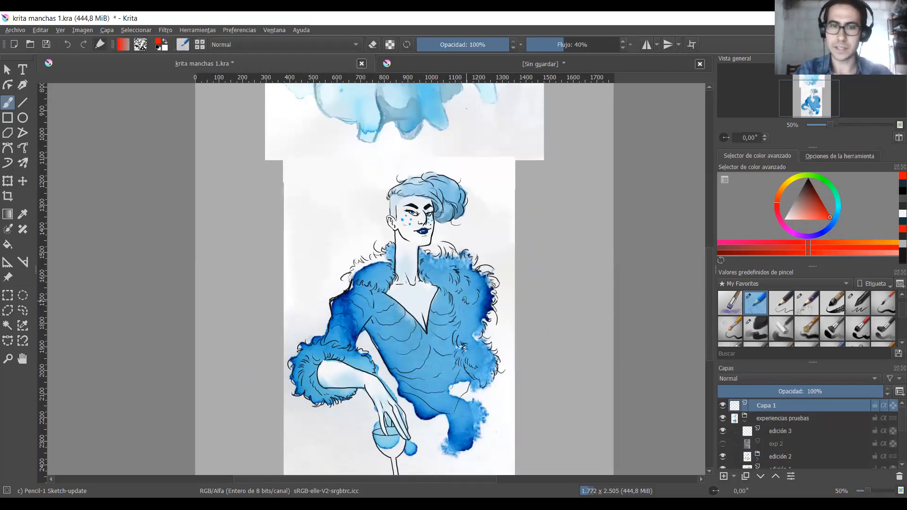
# Mark the torso with an inverted red triangle and the head and neck with an oval, undoing each mark.
pyautogui.moveTo(347, 285)
pyautogui.mouseDown()
pyautogui.moveTo(419, 433)
pyautogui.moveTo(483, 257)
pyautogui.moveTo(363, 279)
pyautogui.mouseUp()
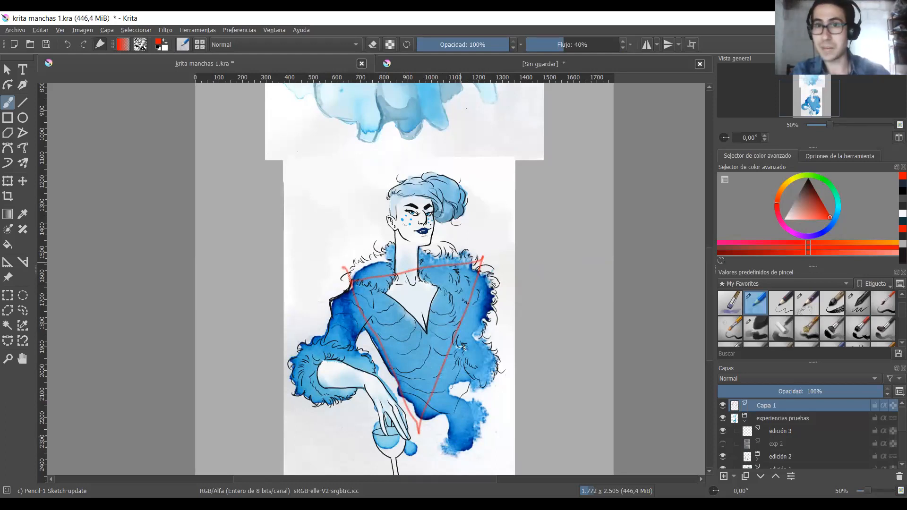
pyautogui.hotkey('ctrl', 'z')
pyautogui.moveTo(424, 165)
pyautogui.mouseDown()
pyautogui.moveTo(377, 249)
pyautogui.moveTo(441, 268)
pyautogui.moveTo(381, 192)
pyautogui.moveTo(369, 218)
pyautogui.mouseUp()
pyautogui.press('ctrl')
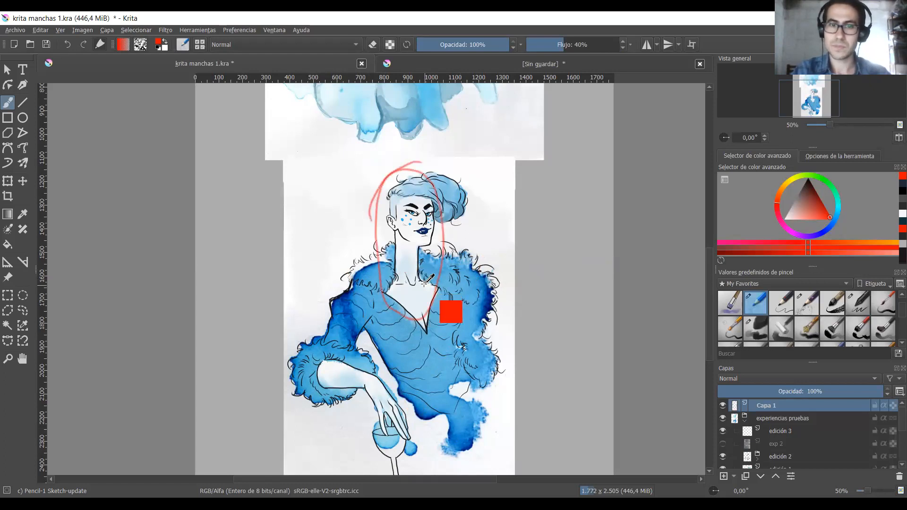
pyautogui.hotkey('ctrl', 'z')
# Circle the character's hair in red, trace a curve from it and outline the coat's shoulder, undoing these marks.
pyautogui.moveTo(461, 187)
pyautogui.mouseDown()
pyautogui.moveTo(449, 175)
pyautogui.moveTo(462, 210)
pyautogui.moveTo(437, 175)
pyautogui.mouseUp()
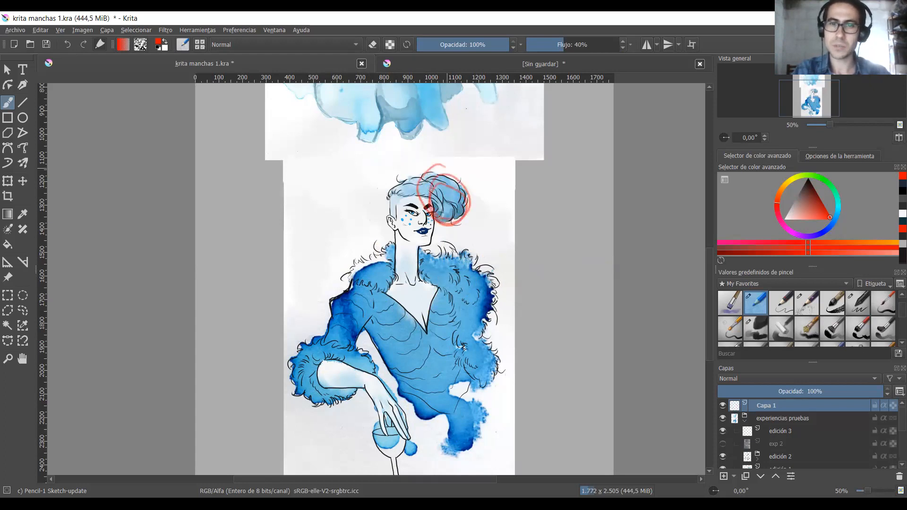
pyautogui.hotkey('ctrl', 'z')
pyautogui.moveTo(465, 216); pyautogui.dragTo(488, 274)
pyautogui.moveTo(432, 250)
pyautogui.mouseDown()
pyautogui.moveTo(496, 267)
pyautogui.moveTo(483, 331)
pyautogui.moveTo(444, 281)
pyautogui.moveTo(449, 257)
pyautogui.moveTo(463, 352)
pyautogui.mouseUp()
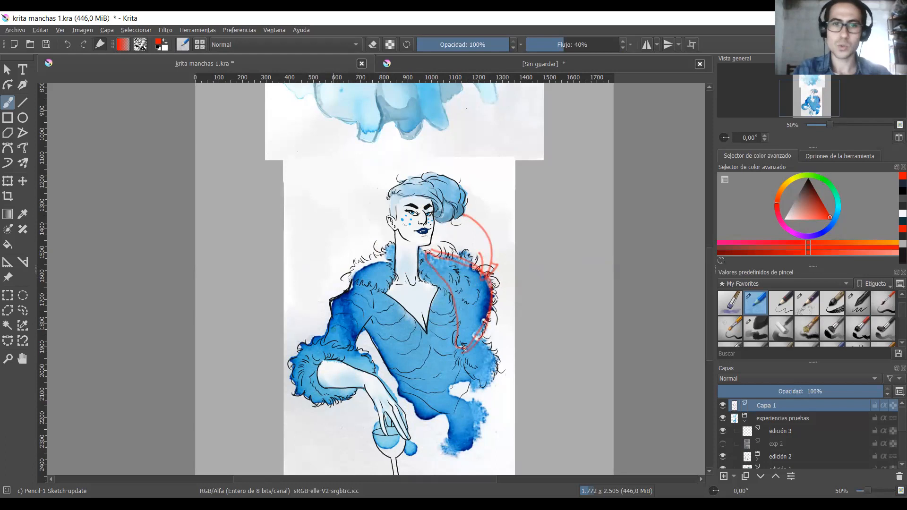
pyautogui.hotkey('ctrl', 'z')
pyautogui.hotkey('ctrl', 'z')
pyautogui.hotkey('ctrl', 'z')
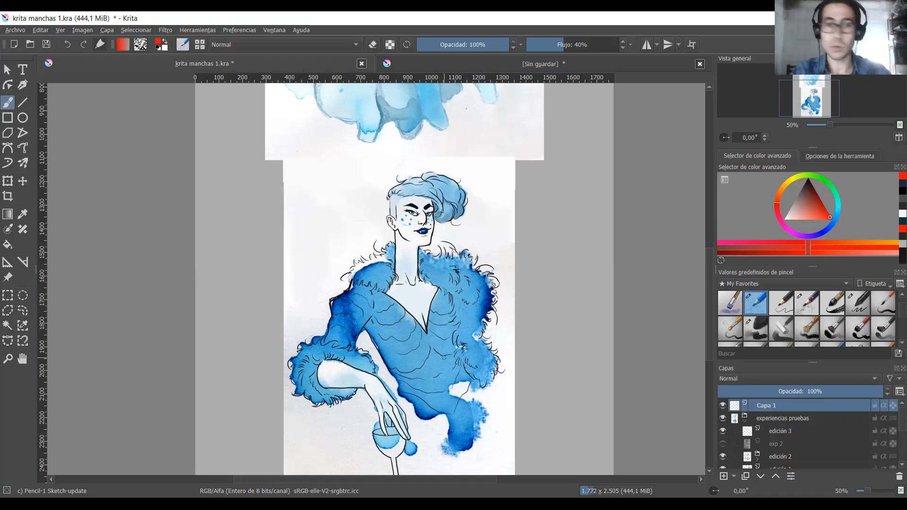
# Hide the edición 2 layer to leave the bare blue stain below the grinning creature.
pyautogui.moveTo(480, 236); pyautogui.dragTo(457, 236)
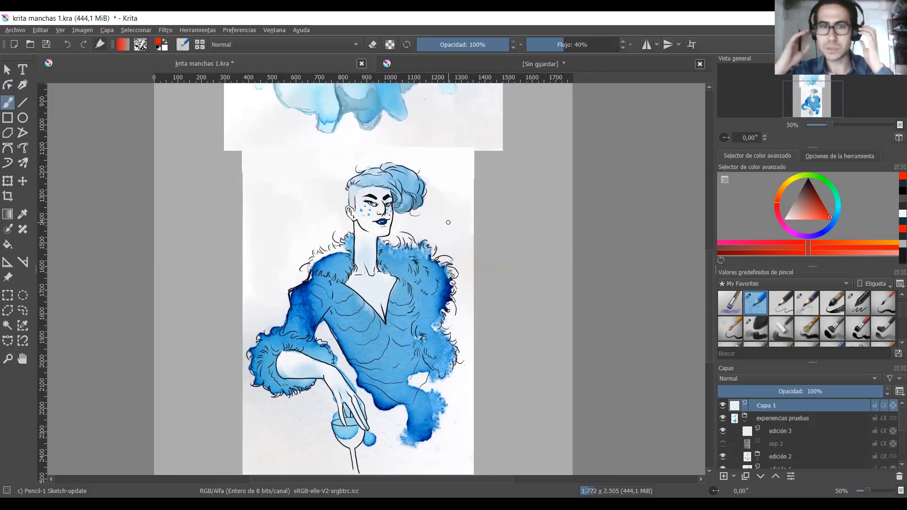
pyautogui.scroll(-1, 449, 223)
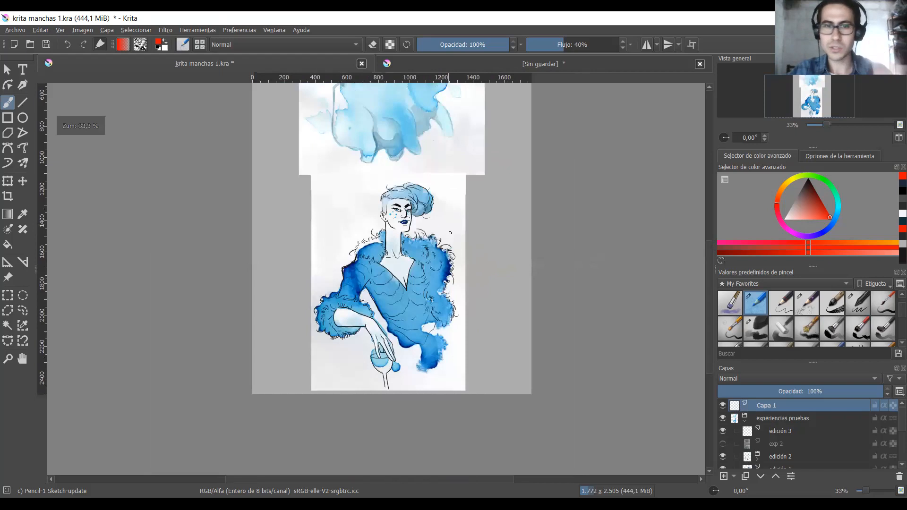
pyautogui.moveTo(444, 224)
pyautogui.mouseDown()
pyautogui.moveTo(451, 308)
pyautogui.moveTo(456, 300)
pyautogui.moveTo(462, 310)
pyautogui.mouseUp()
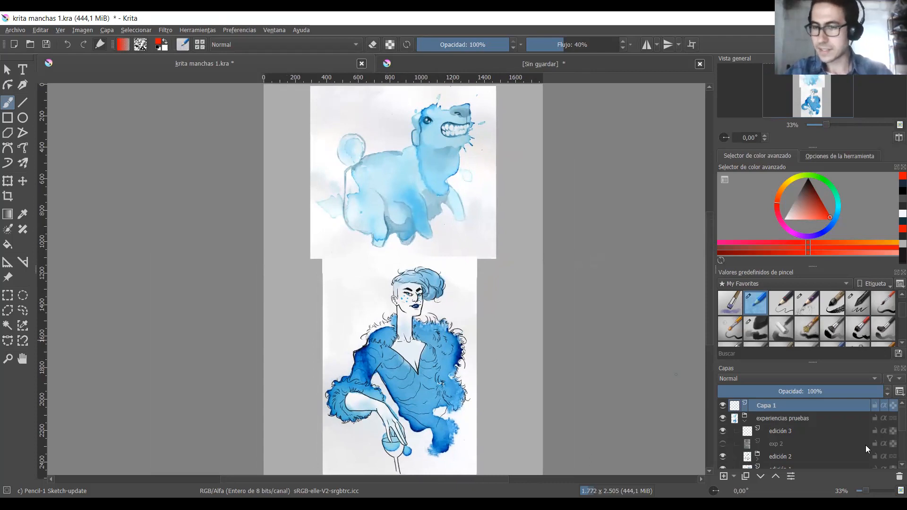
pyautogui.click(723, 455)
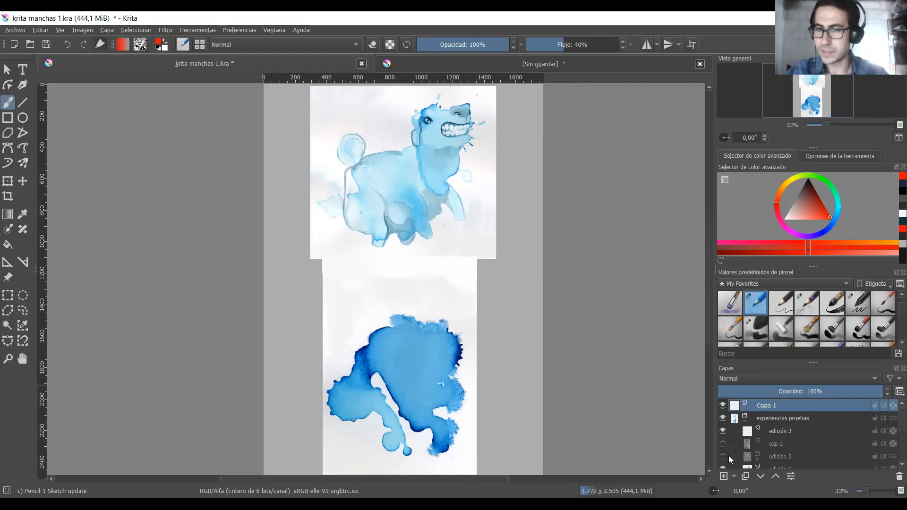
pyautogui.moveTo(726, 455)
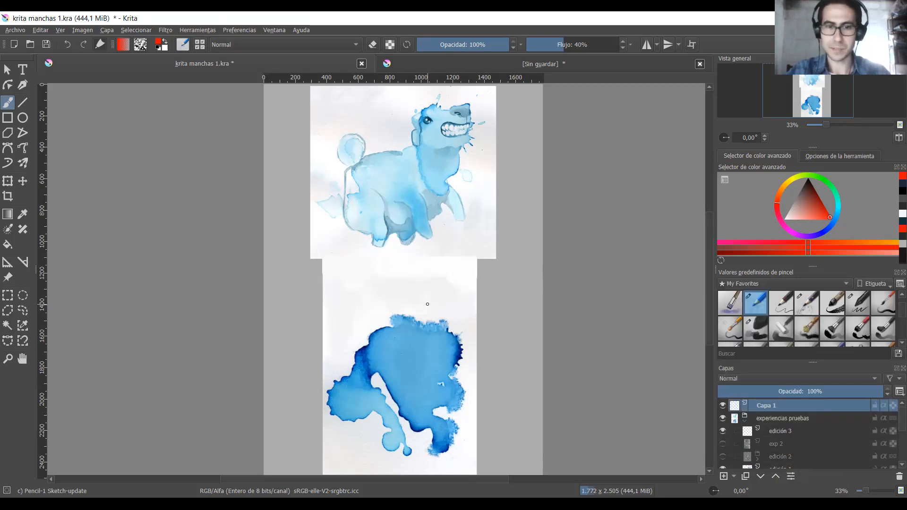
pyautogui.hotkey('ctrl', 'shift', '0')
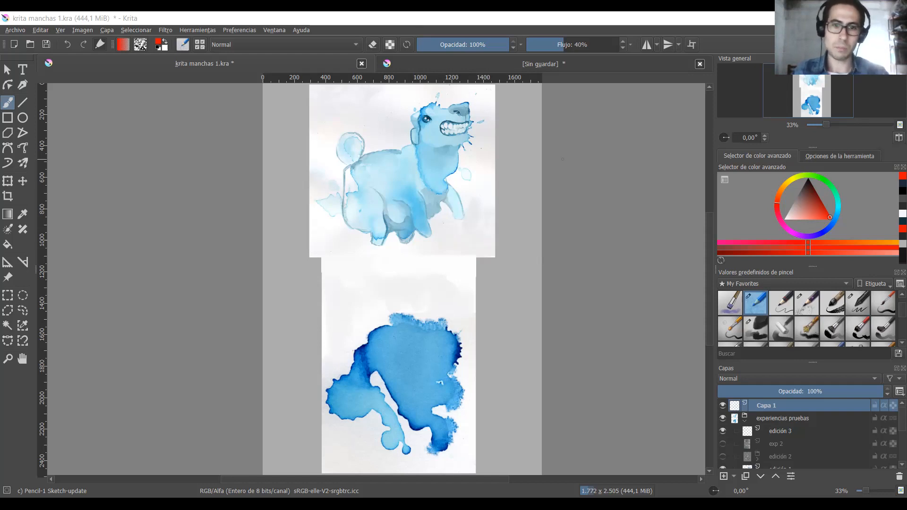
# Sketch a row of four red circles above the blue stain, and undo them.
pyautogui.keyDown('ctrl'); pyautogui.scroll(2, 392, 257); pyautogui.keyUp('ctrl')
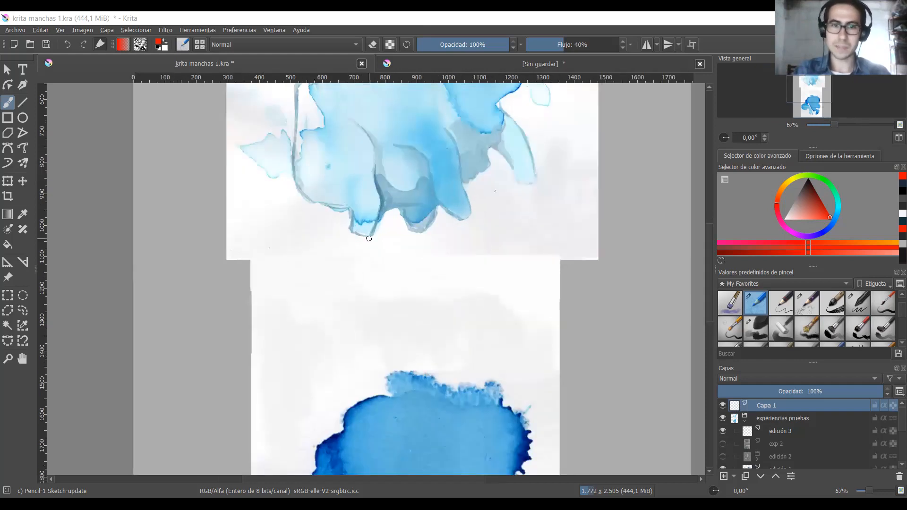
pyautogui.moveTo(287, 284); pyautogui.dragTo(289, 282)
pyautogui.moveTo(347, 270)
pyautogui.mouseDown()
pyautogui.moveTo(338, 306)
pyautogui.moveTo(339, 285)
pyautogui.mouseUp()
pyautogui.moveTo(397, 267)
pyautogui.mouseDown()
pyautogui.moveTo(425, 286)
pyautogui.moveTo(406, 266)
pyautogui.mouseUp()
pyautogui.moveTo(473, 268); pyautogui.dragTo(451, 293)
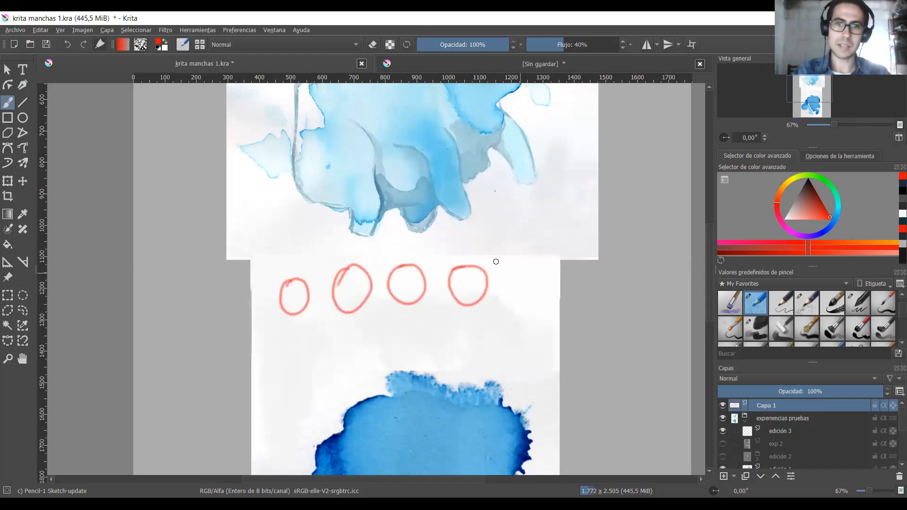
pyautogui.moveTo(423, 328); pyautogui.dragTo(410, 341)
pyautogui.hotkey('ctrl', 'z')
pyautogui.hotkey('ctrl', 'z')
pyautogui.hotkey('ctrl', 'z')
pyautogui.hotkey('ctrl', 'z')
pyautogui.hotkey('ctrl', 'z')
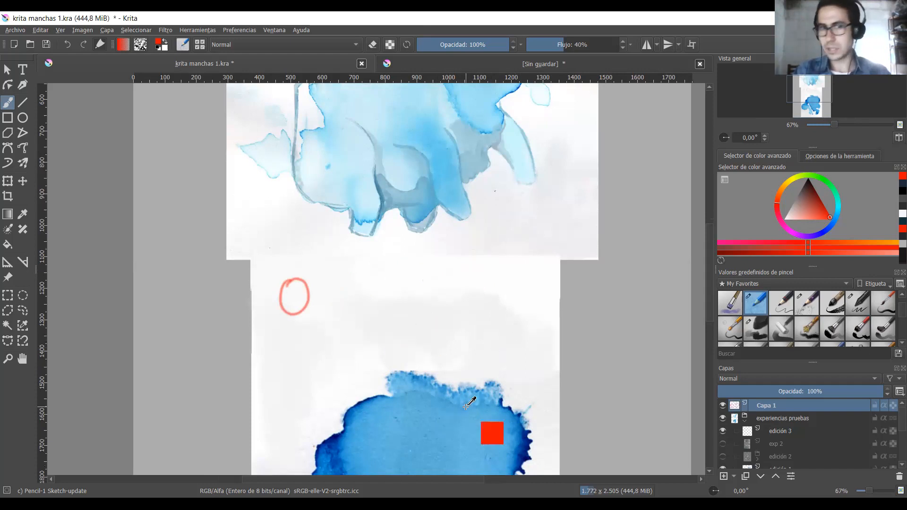
# Practise long slanting red strokes rising from the blue stain towards the creature, undoing each one.
pyautogui.moveTo(309, 410)
pyautogui.mouseDown()
pyautogui.moveTo(370, 277)
pyautogui.moveTo(310, 409)
pyautogui.moveTo(404, 242)
pyautogui.mouseUp()
pyautogui.hotkey('ctrl', 'z')
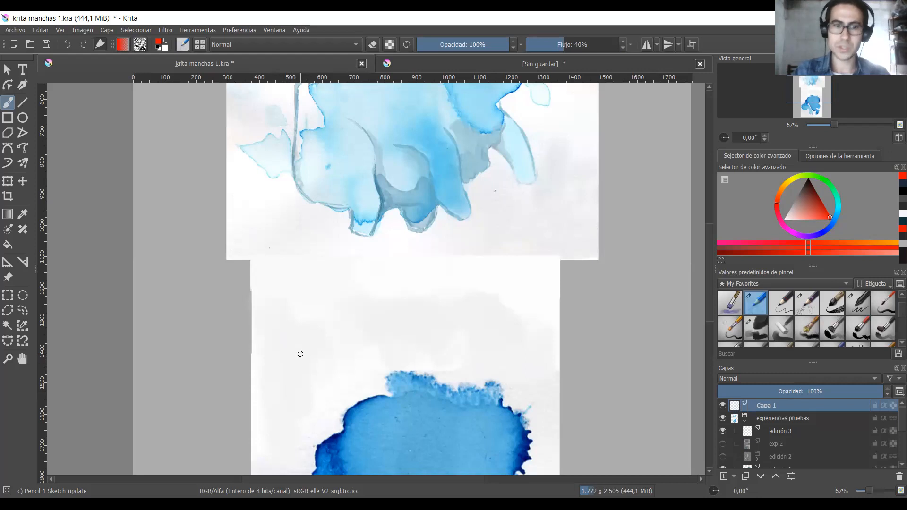
pyautogui.moveTo(295, 378); pyautogui.dragTo(370, 260)
pyautogui.hotkey('ctrl', 'z')
pyautogui.moveTo(297, 382)
pyautogui.mouseDown()
pyautogui.moveTo(350, 262)
pyautogui.moveTo(371, 239)
pyautogui.mouseUp()
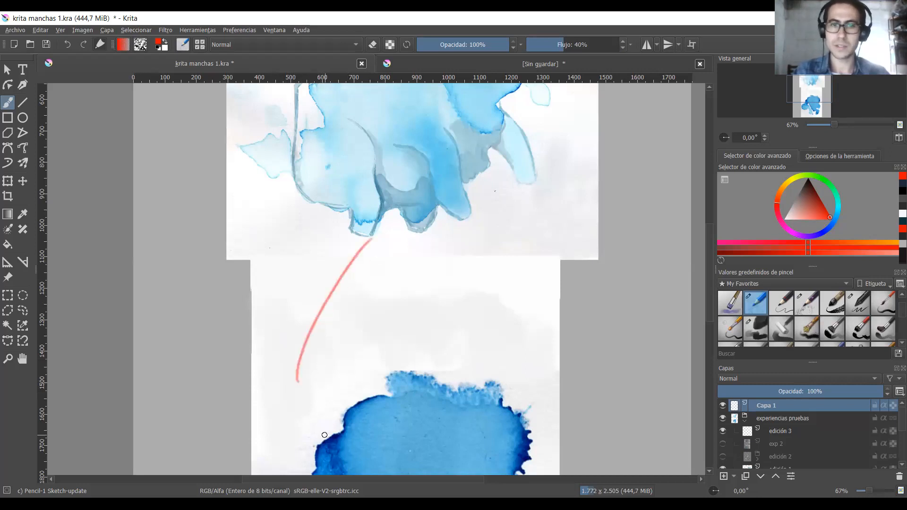
pyautogui.hotkey('ctrl', 'z')
pyautogui.moveTo(295, 387); pyautogui.dragTo(363, 266)
pyautogui.hotkey('ctrl', 'z')
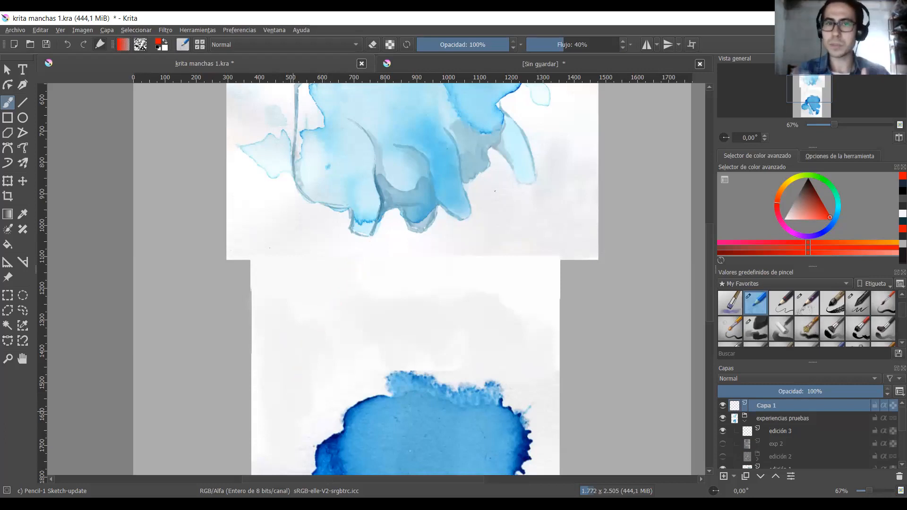
# Draw a single and then a pair of curved red strokes in the blank area above the blue stain, undoing them.
pyautogui.moveTo(302, 326); pyautogui.dragTo(336, 276)
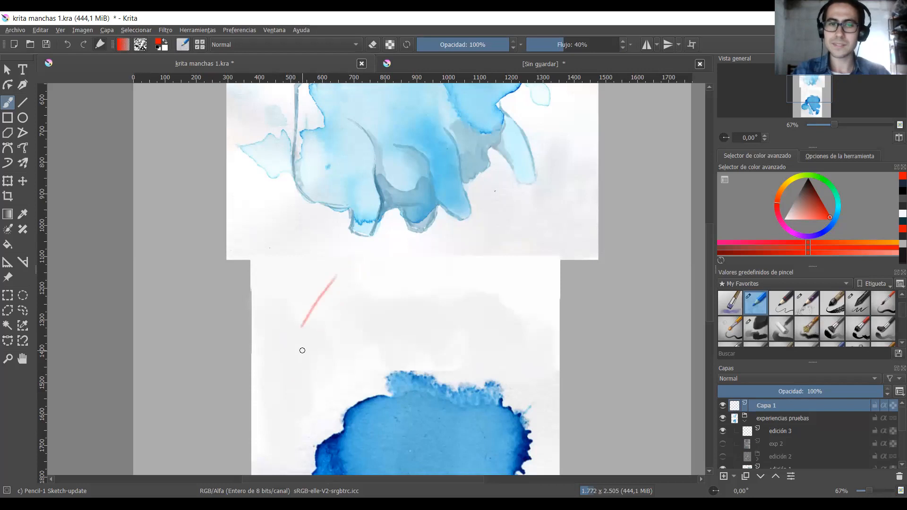
pyautogui.hotkey('ctrl', 'z')
pyautogui.moveTo(297, 372); pyautogui.dragTo(356, 270)
pyautogui.moveTo(310, 394); pyautogui.dragTo(361, 277)
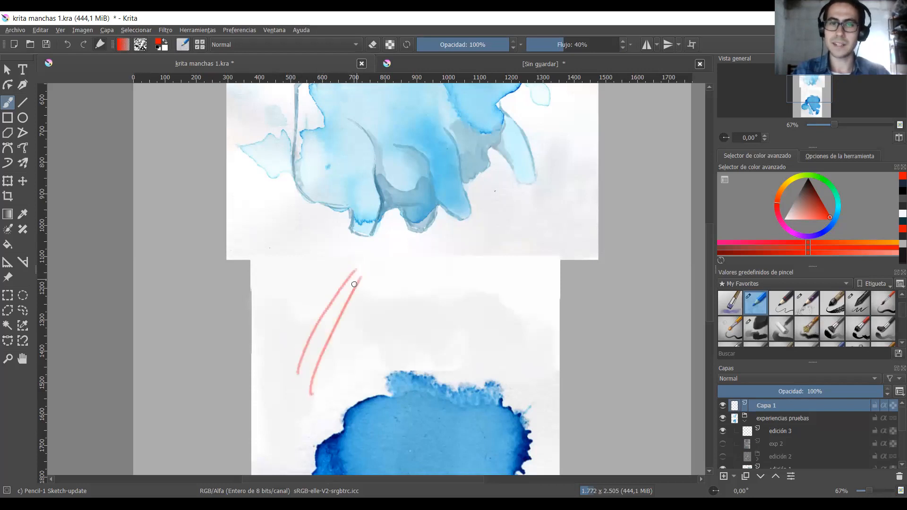
pyautogui.hotkey('ctrl', 'z')
pyautogui.hotkey('ctrl', 'z')
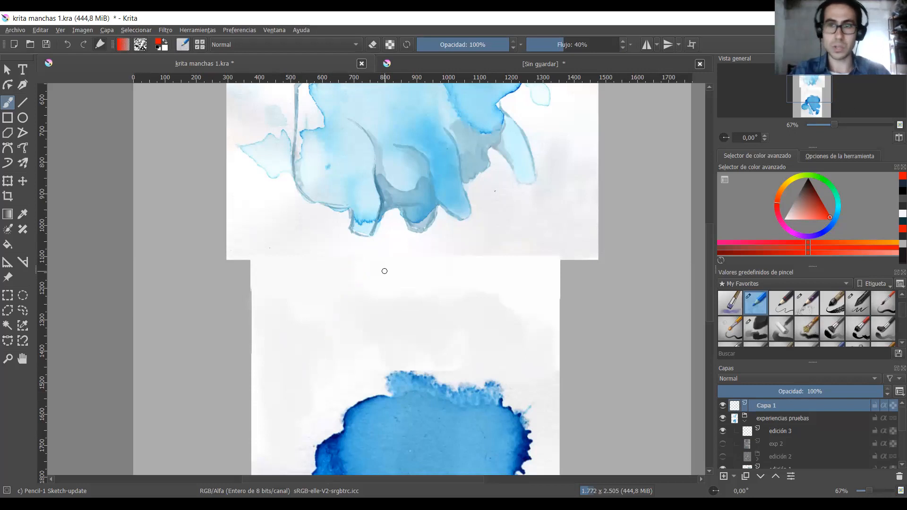
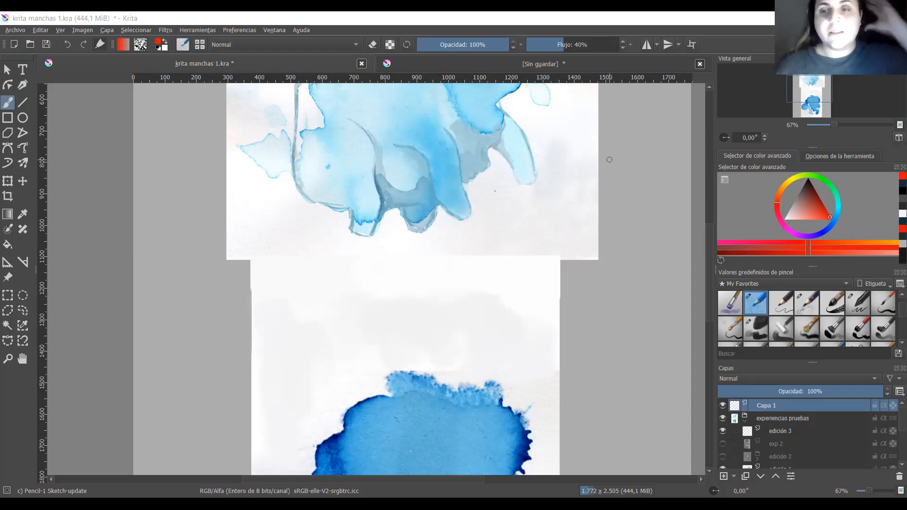
# Show the exp 2 layer and make it active to work on its blue and brown bird stain.
pyautogui.scroll(-2, 610, 160)
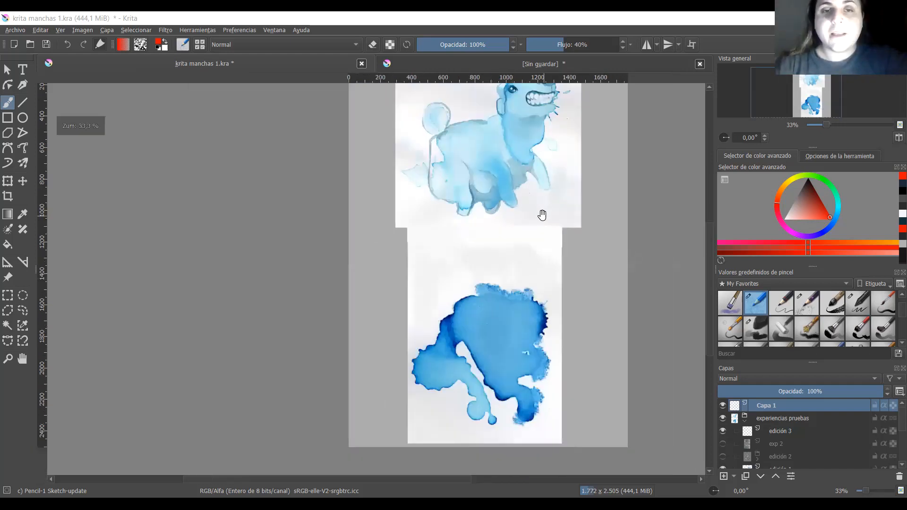
pyautogui.moveTo(449, 232); pyautogui.dragTo(365, 259)
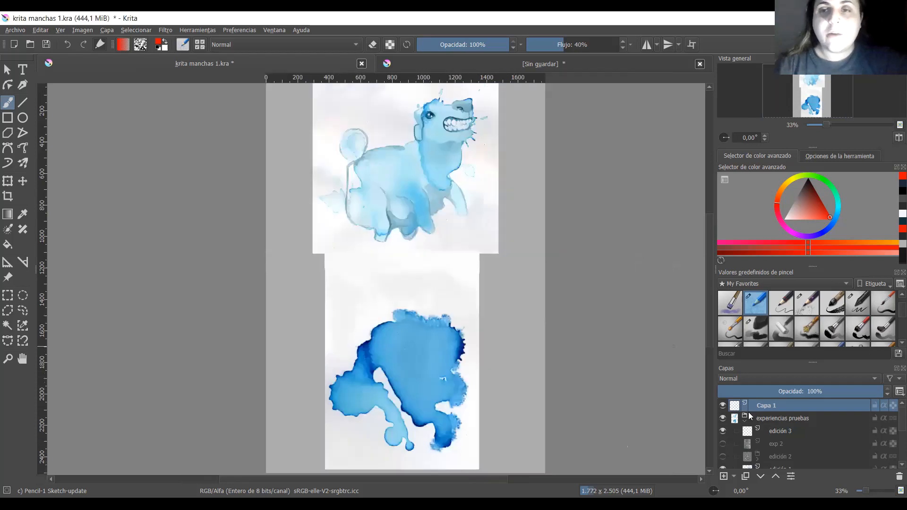
pyautogui.click(722, 443)
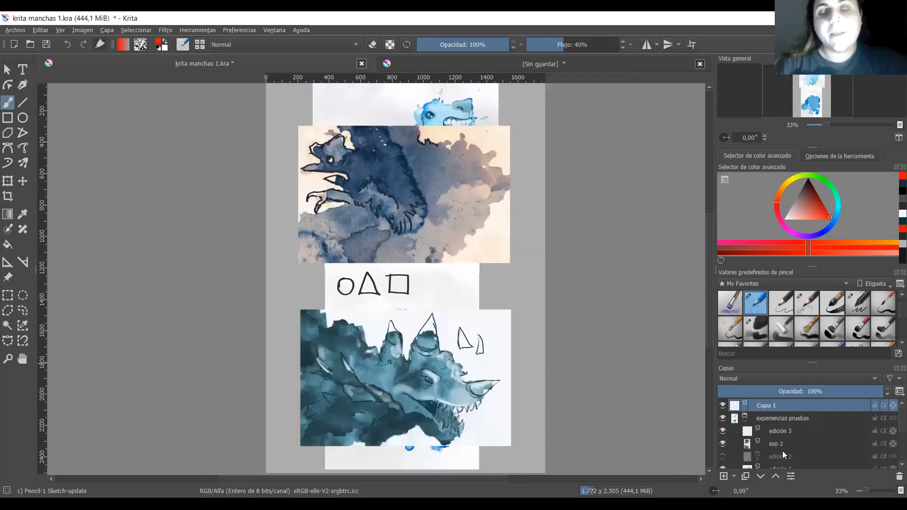
pyautogui.click(799, 446)
pyautogui.scroll(2, 458, 132)
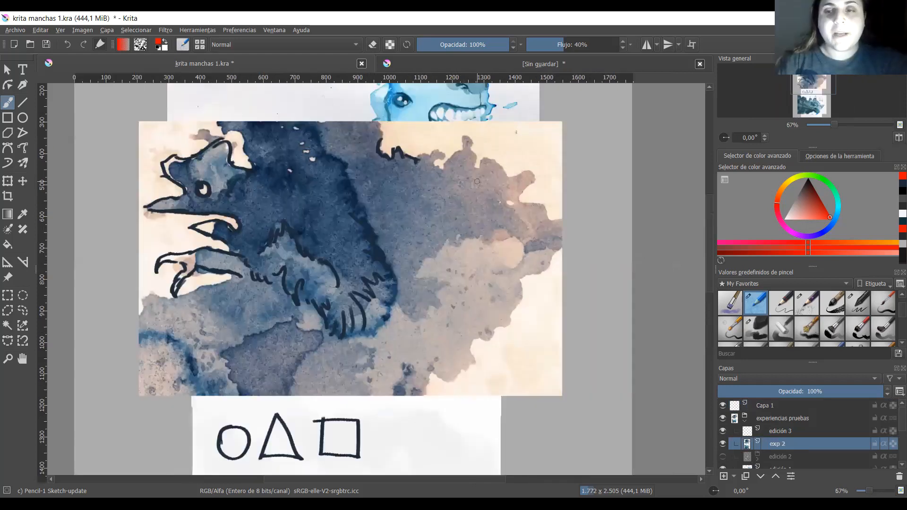
pyautogui.moveTo(532, 299); pyautogui.dragTo(460, 282)
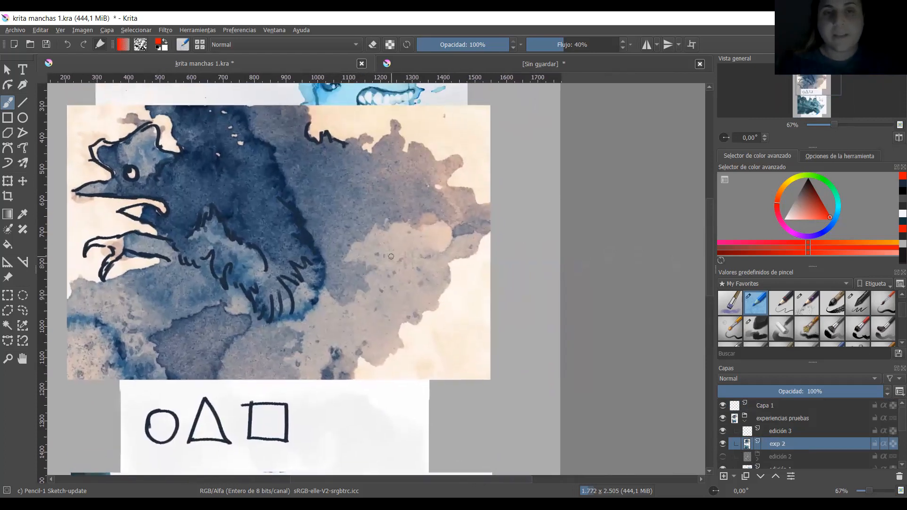
# Choose the WaterC Basic Round-Grain watercolour brush and sample a dark blue from the bird's body.
pyautogui.keyDown('ctrl'); pyautogui.click(351, 270); pyautogui.keyUp('ctrl')
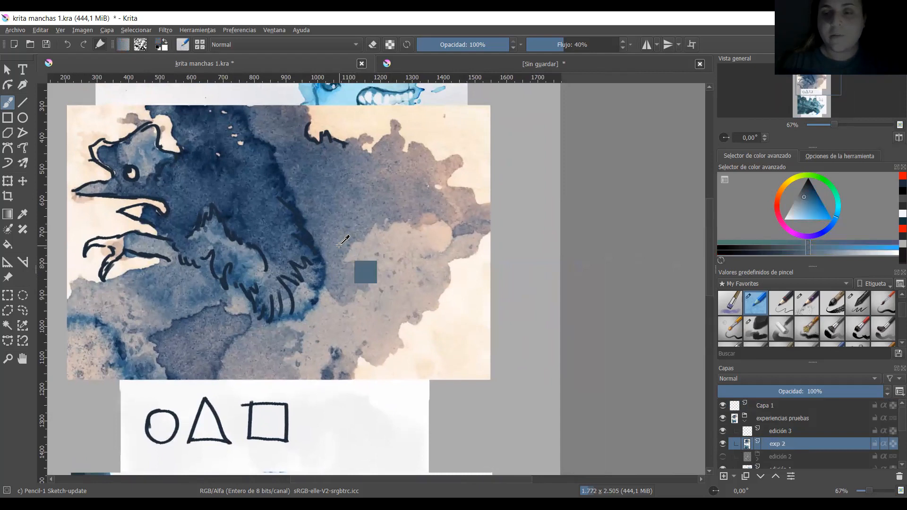
pyautogui.scroll(-2, 807, 318)
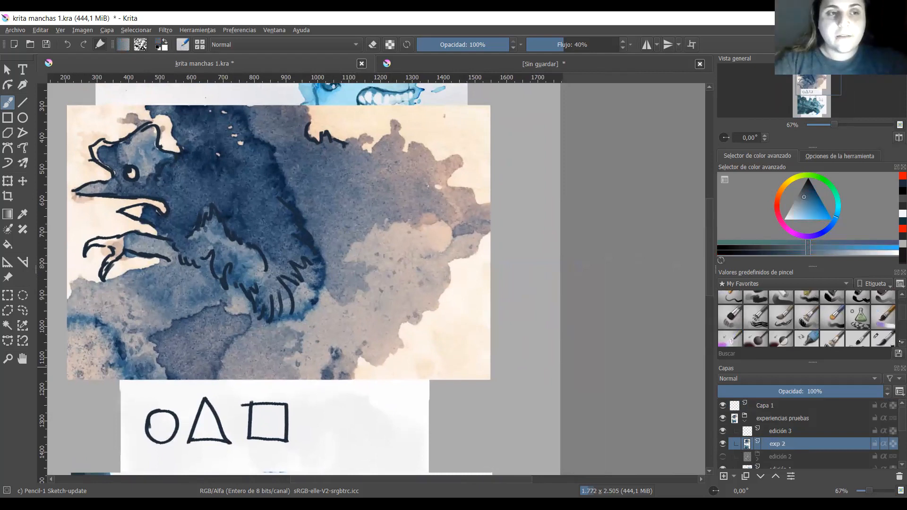
pyautogui.scroll(-1, 807, 318)
pyautogui.rightClick(900, 343)
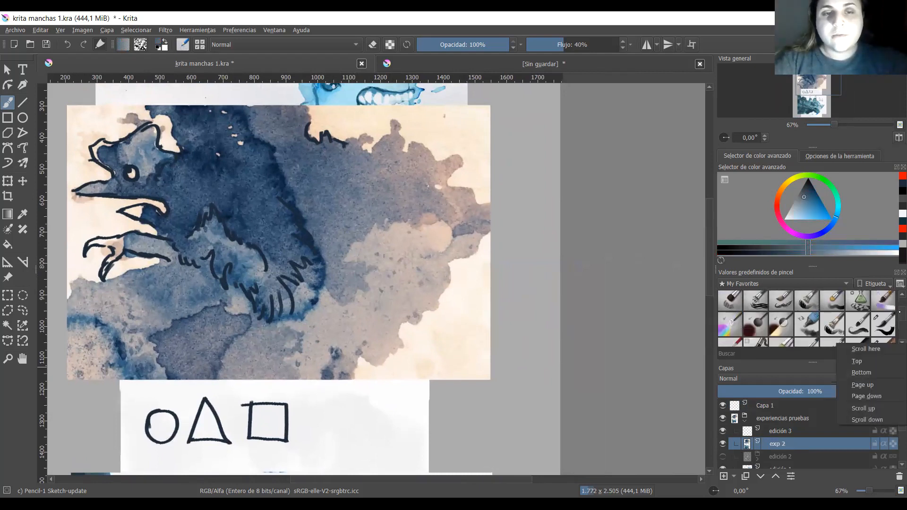
pyautogui.scroll(-3, 900, 321)
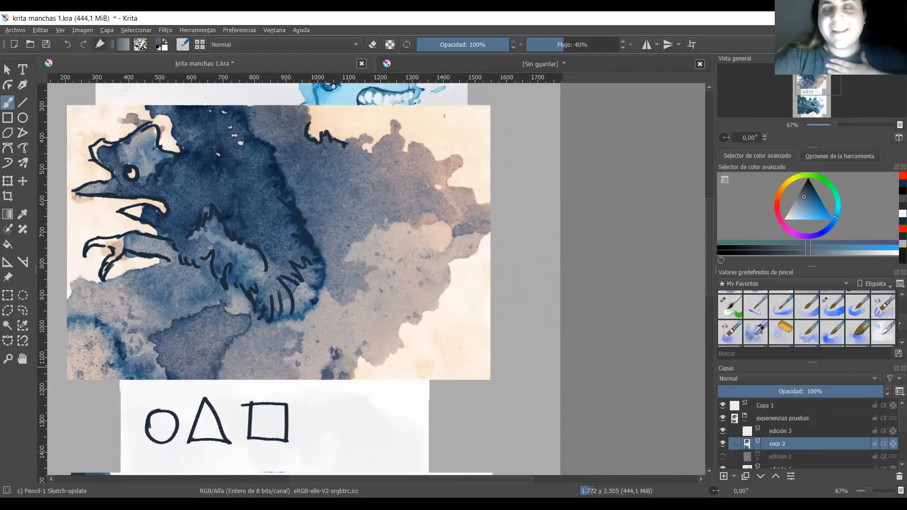
pyautogui.click(840, 305)
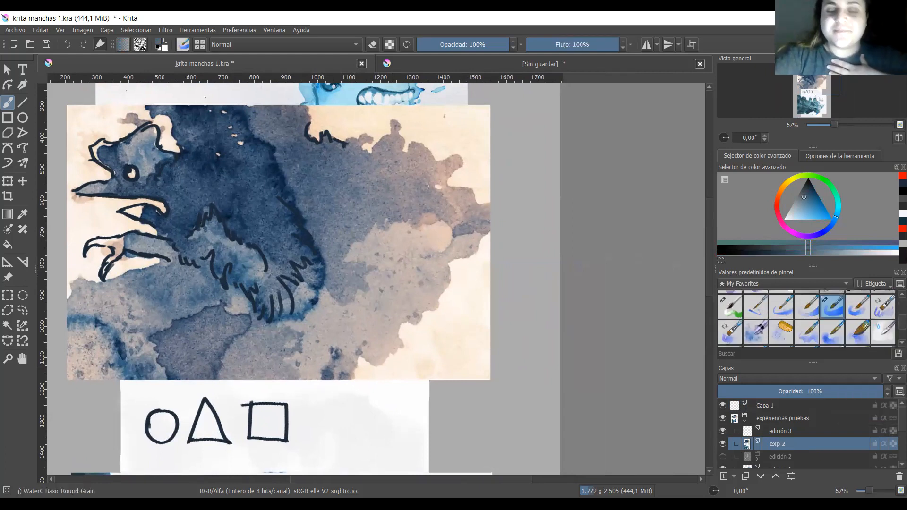
pyautogui.keyDown('ctrl'); pyautogui.click(291, 220); pyautogui.keyUp('ctrl')
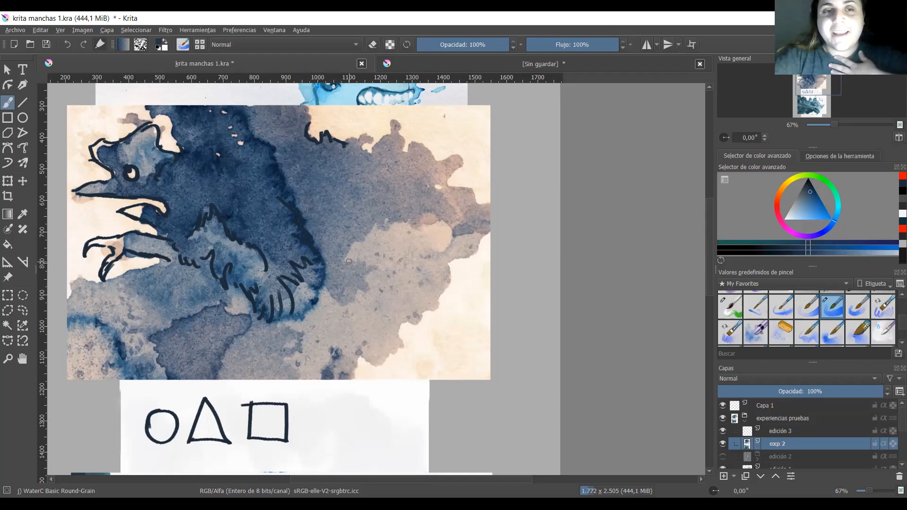
# Paint a second creature's head in the brownish side of the stain, with eye, mouth, crest spikes, fur strokes and a darker neck wash.
pyautogui.moveTo(348, 260)
pyautogui.mouseDown()
pyautogui.moveTo(340, 261)
pyautogui.moveTo(344, 251)
pyautogui.moveTo(375, 221)
pyautogui.moveTo(362, 239)
pyautogui.moveTo(367, 265)
pyautogui.moveTo(396, 287)
pyautogui.moveTo(368, 280)
pyautogui.moveTo(381, 313)
pyautogui.moveTo(364, 289)
pyautogui.moveTo(358, 308)
pyautogui.moveTo(334, 302)
pyautogui.mouseUp()
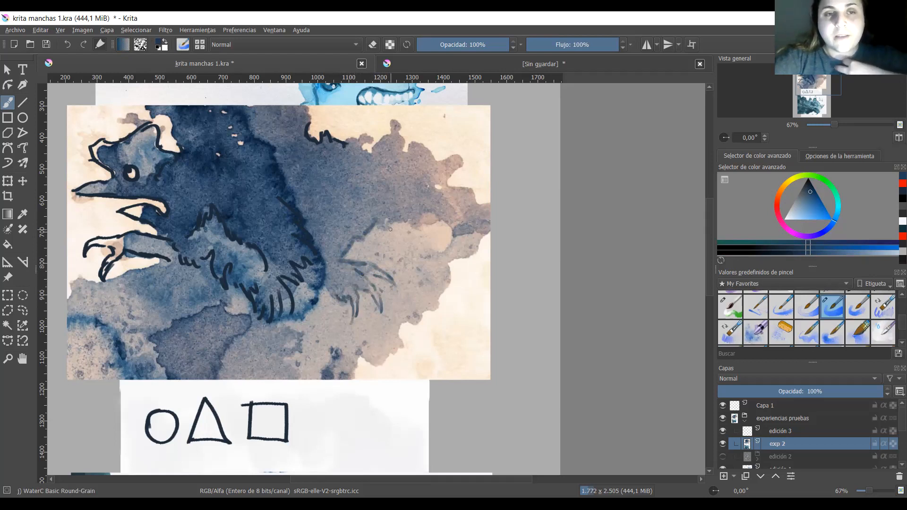
pyautogui.moveTo(378, 225); pyautogui.dragTo(386, 220)
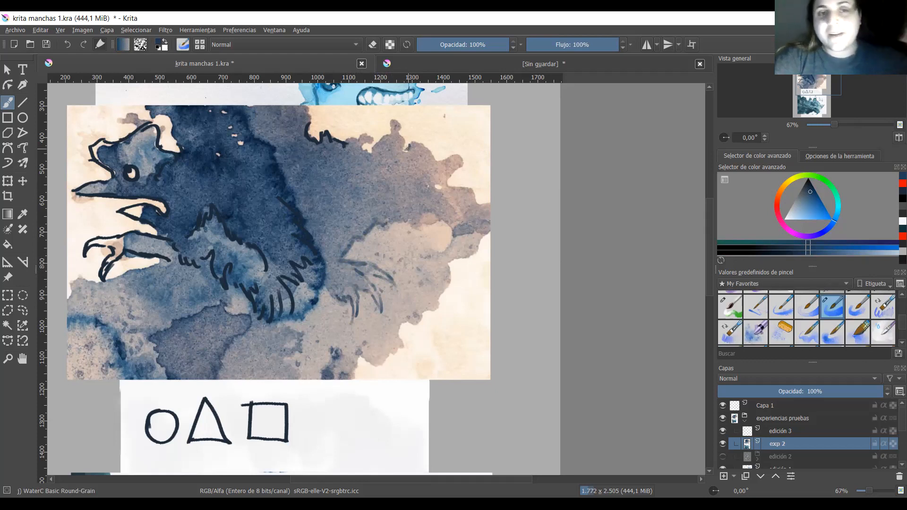
pyautogui.moveTo(438, 188)
pyautogui.mouseDown()
pyautogui.moveTo(423, 214)
pyautogui.moveTo(427, 228)
pyautogui.moveTo(415, 226)
pyautogui.moveTo(437, 215)
pyautogui.mouseUp()
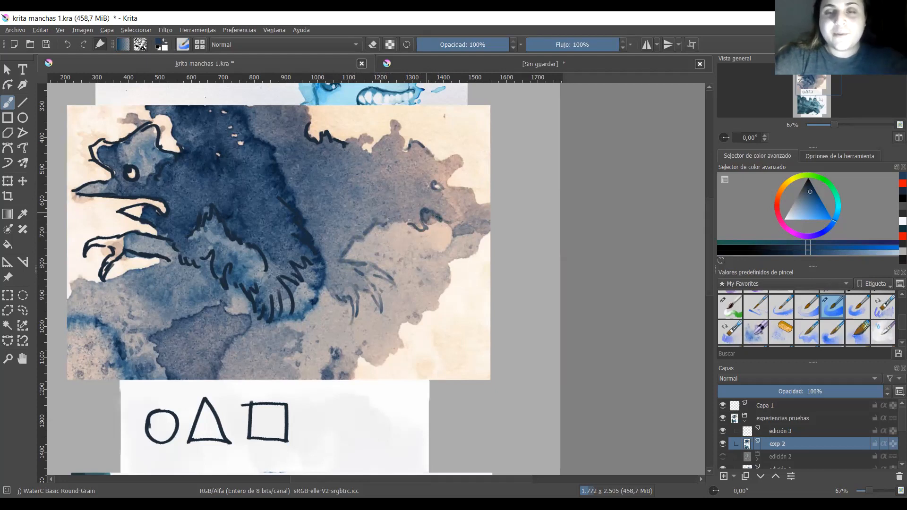
pyautogui.moveTo(429, 180); pyautogui.dragTo(428, 191)
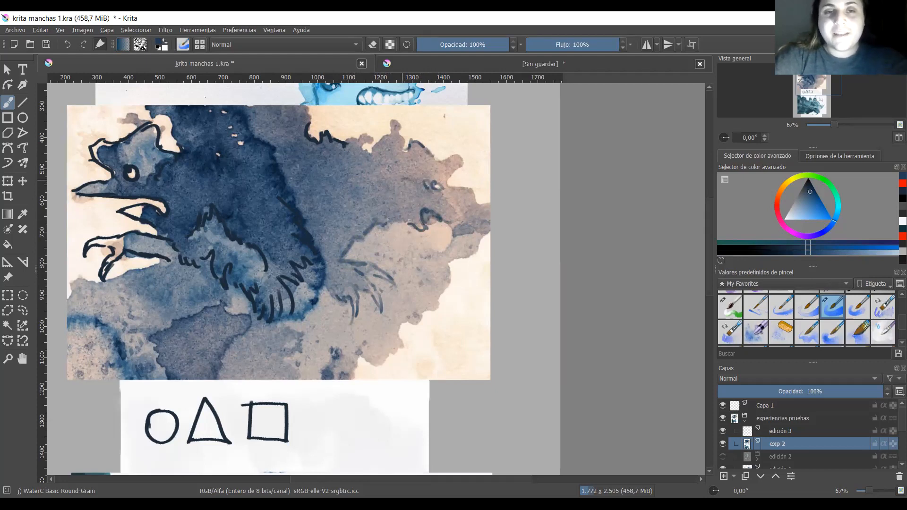
pyautogui.moveTo(407, 143)
pyautogui.mouseDown()
pyautogui.moveTo(397, 121)
pyautogui.moveTo(368, 152)
pyautogui.mouseUp()
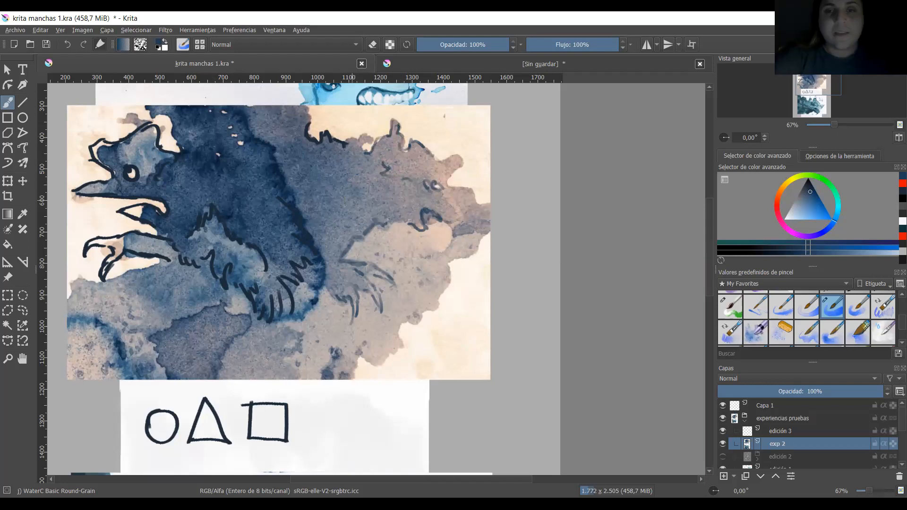
pyautogui.moveTo(312, 231)
pyautogui.mouseDown()
pyautogui.moveTo(319, 213)
pyautogui.moveTo(310, 215)
pyautogui.moveTo(321, 203)
pyautogui.moveTo(329, 209)
pyautogui.moveTo(326, 187)
pyautogui.moveTo(351, 180)
pyautogui.moveTo(324, 177)
pyautogui.moveTo(299, 202)
pyautogui.moveTo(291, 182)
pyautogui.moveTo(333, 174)
pyautogui.moveTo(338, 163)
pyautogui.moveTo(334, 171)
pyautogui.moveTo(377, 165)
pyautogui.moveTo(329, 162)
pyautogui.moveTo(341, 198)
pyautogui.mouseUp()
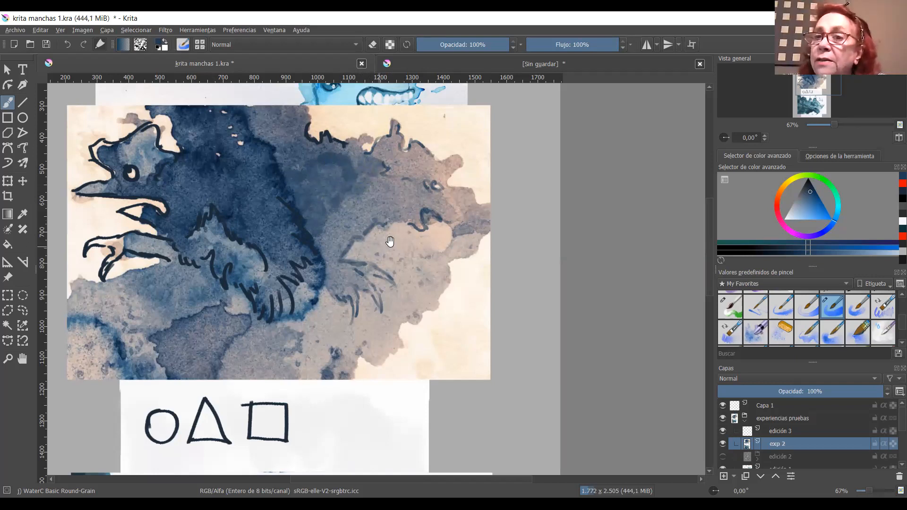
# Sample the stain's dark blue and paint a darker brow ridge above the second creature's eye.
pyautogui.moveTo(390, 241); pyautogui.dragTo(404, 258)
pyautogui.keyDown('ctrl'); pyautogui.click(451, 258); pyautogui.keyUp('ctrl')
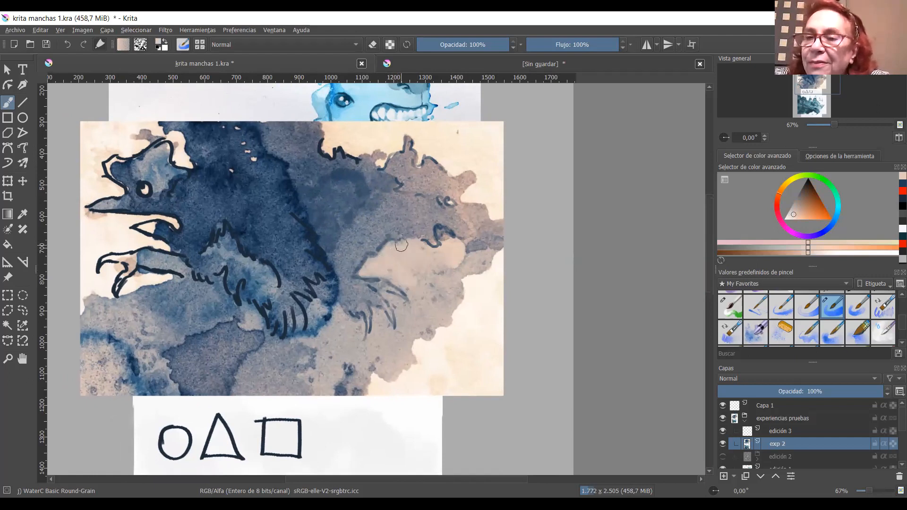
pyautogui.keyDown('ctrl'); pyautogui.click(327, 258); pyautogui.keyUp('ctrl')
pyautogui.keyDown('ctrl'); pyautogui.click(327, 259); pyautogui.keyUp('ctrl')
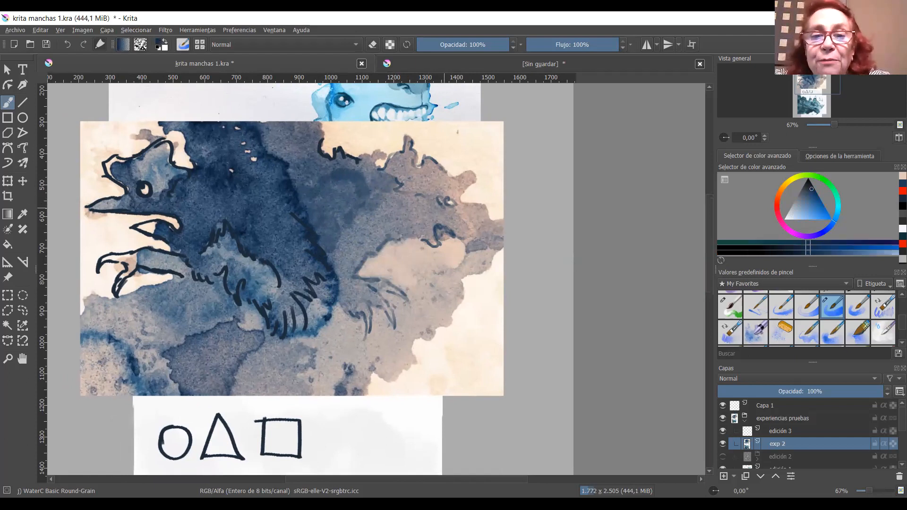
pyautogui.press('shift')
pyautogui.moveTo(438, 199)
pyautogui.mouseDown()
pyautogui.moveTo(401, 187)
pyautogui.moveTo(416, 190)
pyautogui.moveTo(402, 177)
pyautogui.moveTo(425, 195)
pyautogui.moveTo(435, 182)
pyautogui.moveTo(414, 191)
pyautogui.mouseUp()
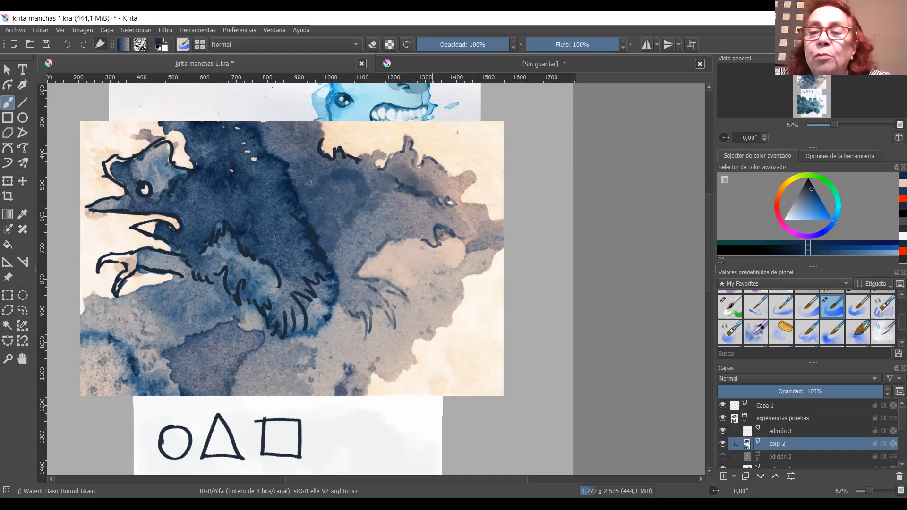
# Add dark fur strokes to the second creature's chest and neck, and define its eye, horn and snout.
pyautogui.moveTo(443, 298); pyautogui.dragTo(472, 278)
pyautogui.moveTo(409, 275)
pyautogui.mouseDown()
pyautogui.moveTo(409, 291)
pyautogui.moveTo(390, 280)
pyautogui.moveTo(419, 269)
pyautogui.moveTo(437, 284)
pyautogui.moveTo(423, 308)
pyautogui.moveTo(412, 284)
pyautogui.mouseUp()
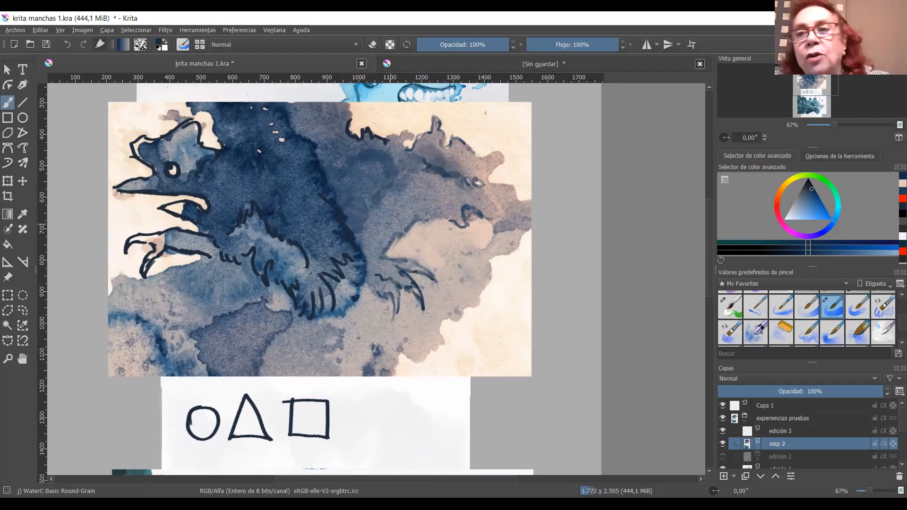
pyautogui.moveTo(372, 232)
pyautogui.mouseDown()
pyautogui.moveTo(382, 226)
pyautogui.moveTo(365, 199)
pyautogui.moveTo(371, 190)
pyautogui.moveTo(407, 208)
pyautogui.moveTo(397, 163)
pyautogui.mouseUp()
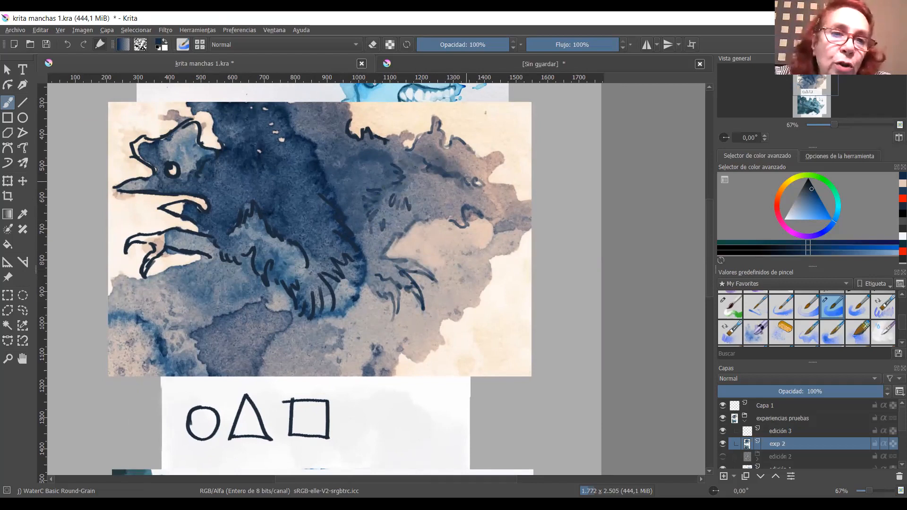
pyautogui.moveTo(475, 179); pyautogui.dragTo(479, 187)
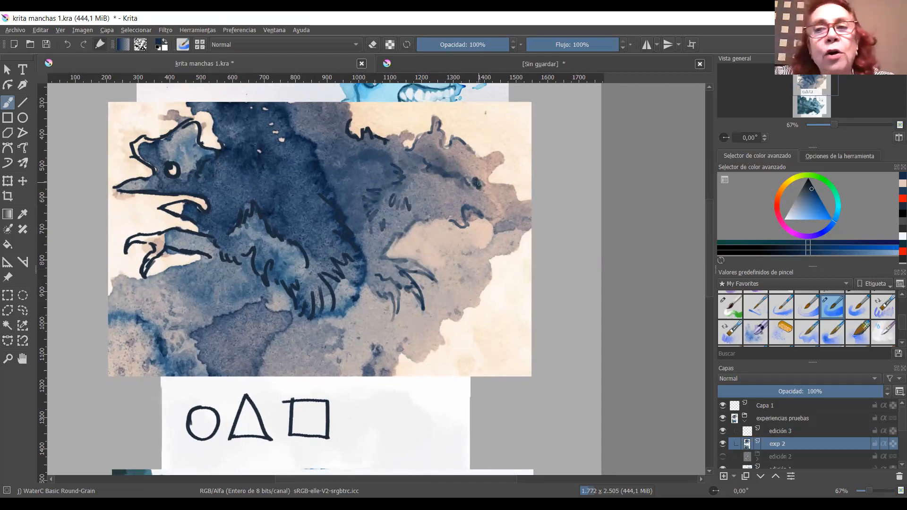
pyautogui.moveTo(484, 226)
pyautogui.mouseDown()
pyautogui.moveTo(505, 209)
pyautogui.moveTo(495, 228)
pyautogui.moveTo(516, 225)
pyautogui.moveTo(520, 210)
pyautogui.moveTo(500, 222)
pyautogui.moveTo(518, 216)
pyautogui.moveTo(519, 224)
pyautogui.moveTo(525, 204)
pyautogui.moveTo(502, 200)
pyautogui.moveTo(517, 197)
pyautogui.moveTo(494, 185)
pyautogui.moveTo(498, 147)
pyautogui.moveTo(483, 174)
pyautogui.mouseUp()
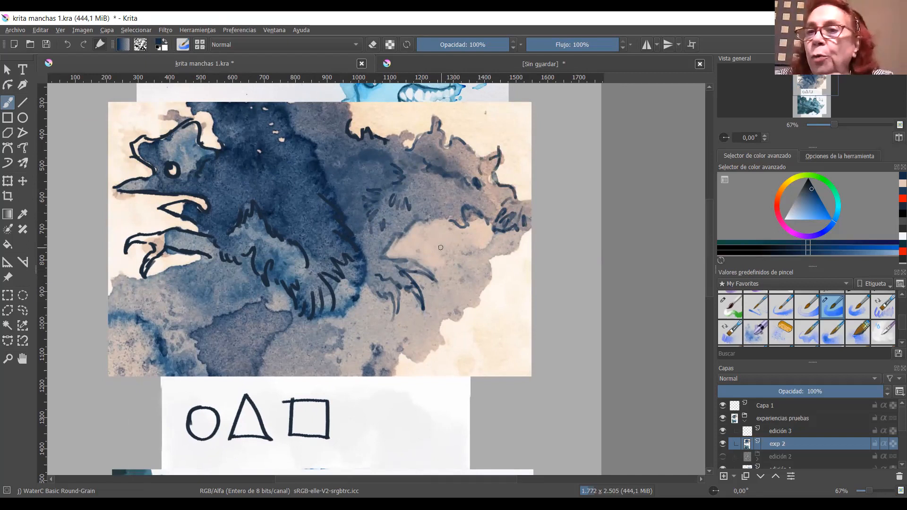
# Outline the second creature's shaggy lower body and clawed limb, and shade the limb with a grey wash.
pyautogui.moveTo(447, 221)
pyautogui.mouseDown()
pyautogui.moveTo(453, 240)
pyautogui.moveTo(485, 254)
pyautogui.moveTo(494, 291)
pyautogui.moveTo(450, 304)
pyautogui.moveTo(433, 325)
pyautogui.moveTo(453, 346)
pyautogui.moveTo(459, 333)
pyautogui.mouseUp()
pyautogui.moveTo(477, 338)
pyautogui.mouseDown()
pyautogui.moveTo(469, 318)
pyautogui.moveTo(490, 326)
pyautogui.moveTo(485, 259)
pyautogui.mouseUp()
pyautogui.moveTo(494, 294)
pyautogui.mouseDown()
pyautogui.moveTo(490, 254)
pyautogui.moveTo(471, 241)
pyautogui.moveTo(455, 252)
pyautogui.moveTo(461, 277)
pyautogui.moveTo(452, 280)
pyautogui.moveTo(444, 260)
pyautogui.mouseUp()
pyautogui.moveTo(377, 292)
pyautogui.mouseDown()
pyautogui.moveTo(359, 344)
pyautogui.moveTo(421, 362)
pyautogui.moveTo(437, 347)
pyautogui.moveTo(448, 355)
pyautogui.moveTo(455, 337)
pyautogui.mouseUp()
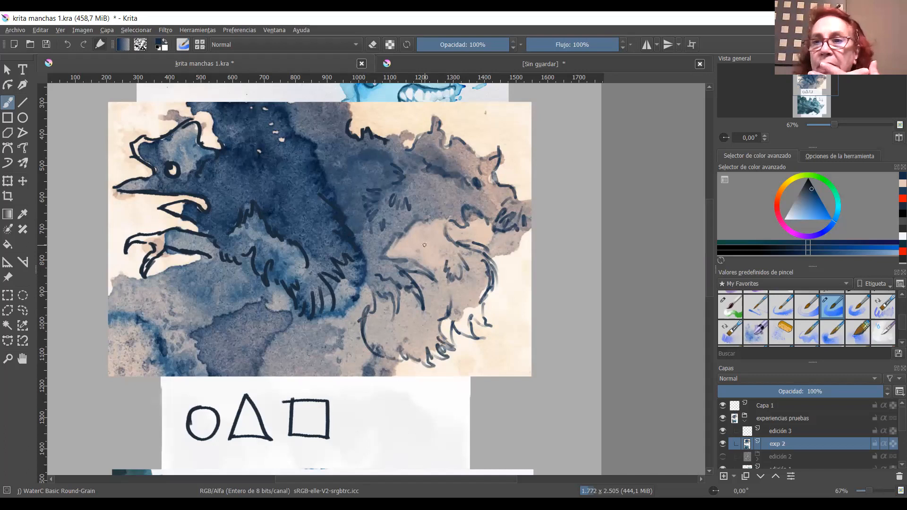
pyautogui.moveTo(454, 221); pyautogui.dragTo(409, 226)
pyautogui.moveTo(483, 258)
pyautogui.mouseDown()
pyautogui.moveTo(453, 312)
pyautogui.moveTo(477, 286)
pyautogui.moveTo(472, 260)
pyautogui.moveTo(430, 224)
pyautogui.moveTo(447, 250)
pyautogui.moveTo(433, 277)
pyautogui.moveTo(448, 320)
pyautogui.moveTo(426, 281)
pyautogui.moveTo(428, 310)
pyautogui.moveTo(437, 284)
pyautogui.moveTo(430, 325)
pyautogui.mouseUp()
# Sample pale beige tones from the painting and paint light highlights on the second creature's face and snout.
pyautogui.keyDown('ctrl'); pyautogui.click(416, 252); pyautogui.keyUp('ctrl')
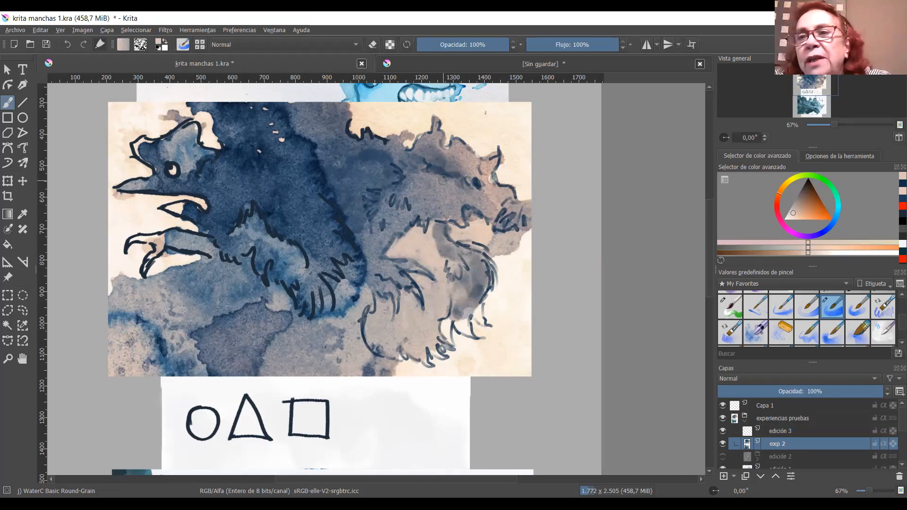
pyautogui.keyDown('ctrl'); pyautogui.click(475, 177); pyautogui.keyUp('ctrl')
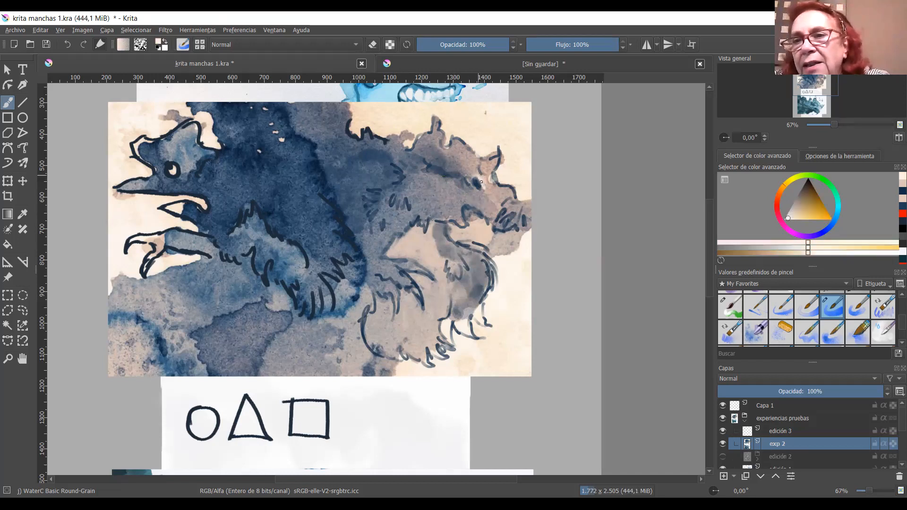
pyautogui.moveTo(510, 207)
pyautogui.mouseDown()
pyautogui.moveTo(530, 213)
pyautogui.moveTo(509, 193)
pyautogui.moveTo(496, 196)
pyautogui.moveTo(498, 186)
pyautogui.moveTo(488, 190)
pyautogui.moveTo(495, 155)
pyautogui.moveTo(453, 156)
pyautogui.mouseUp()
pyautogui.moveTo(452, 202)
pyautogui.mouseDown()
pyautogui.moveTo(446, 210)
pyautogui.moveTo(452, 197)
pyautogui.moveTo(473, 195)
pyautogui.moveTo(485, 209)
pyautogui.moveTo(440, 183)
pyautogui.mouseUp()
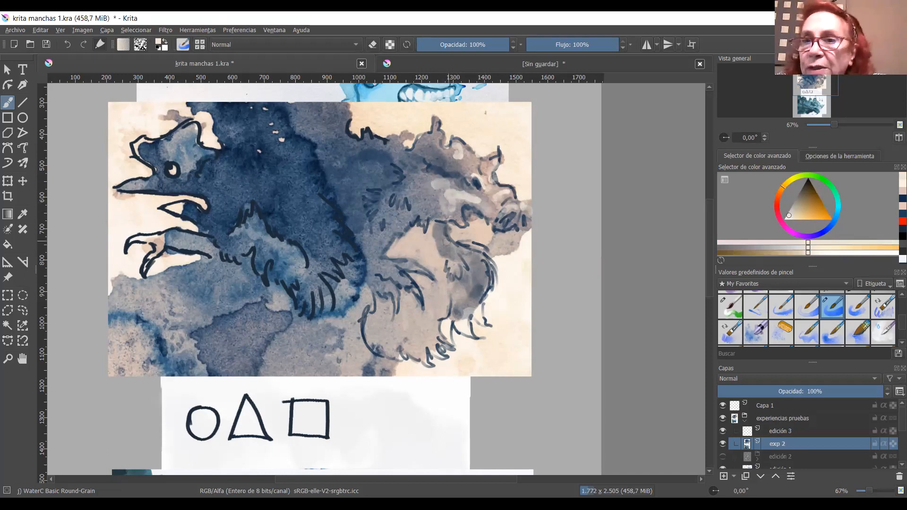